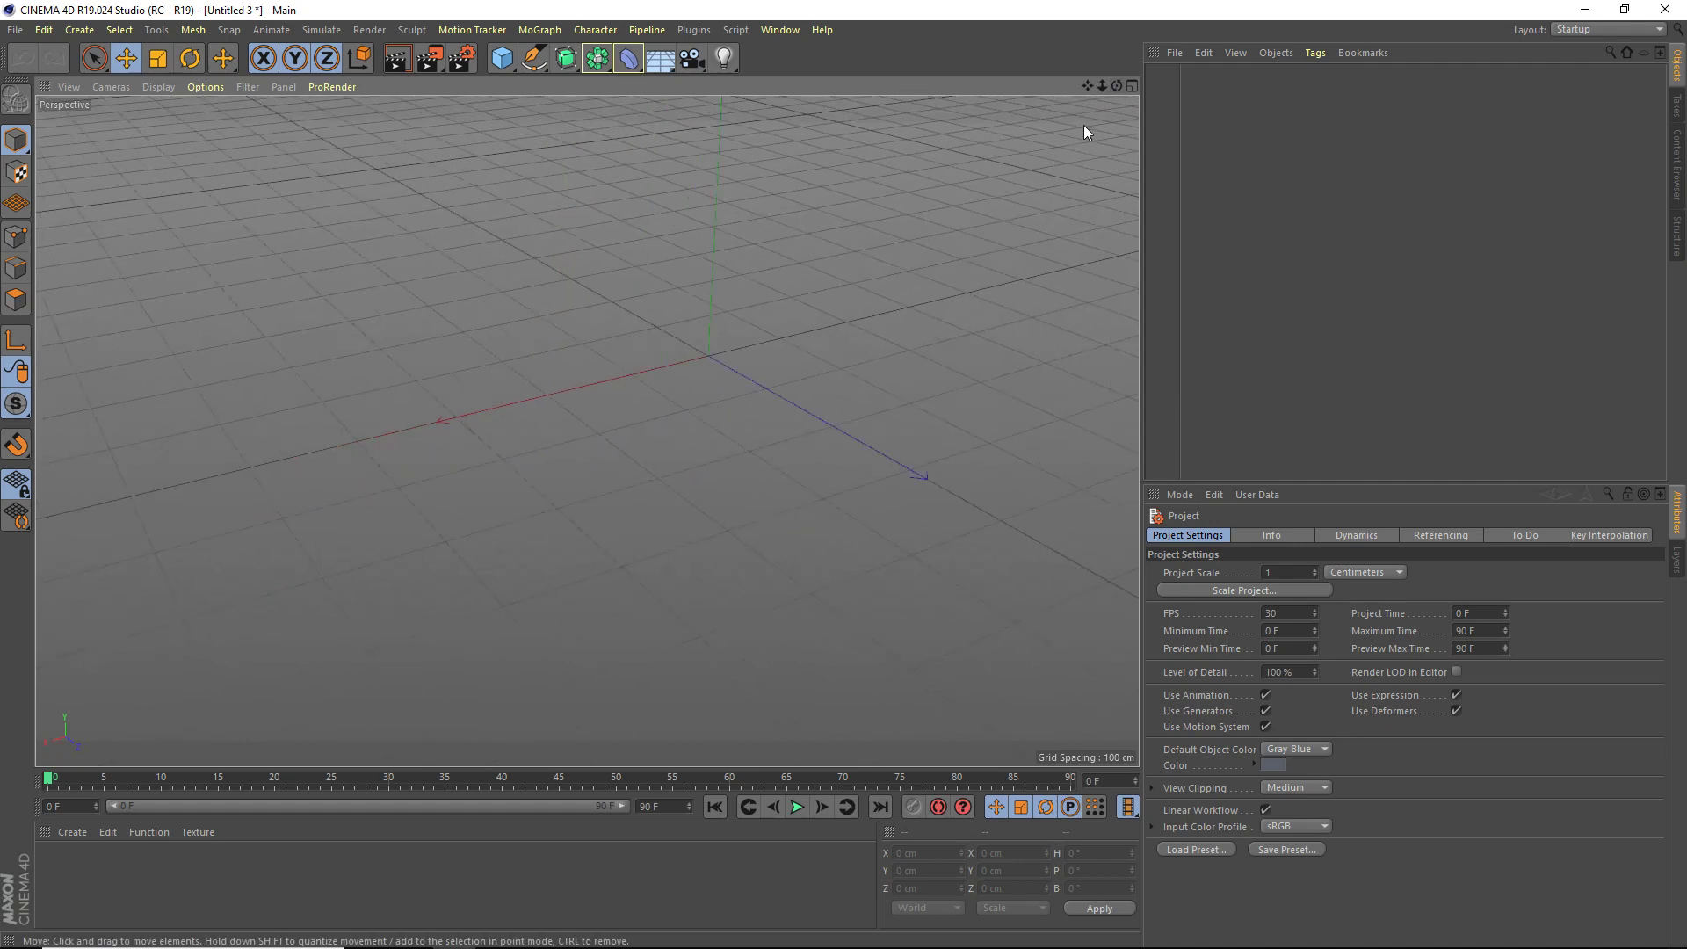
Add a Text spline at the scene origin and view it from the front so it reads correctly.
{"action": "left_click_drag", "start_coordinate": [1088, 85], "coordinate": [1113, 162]}
{"action": "left_click_drag", "start_coordinate": [539, 63], "coordinate": [601, 71]}
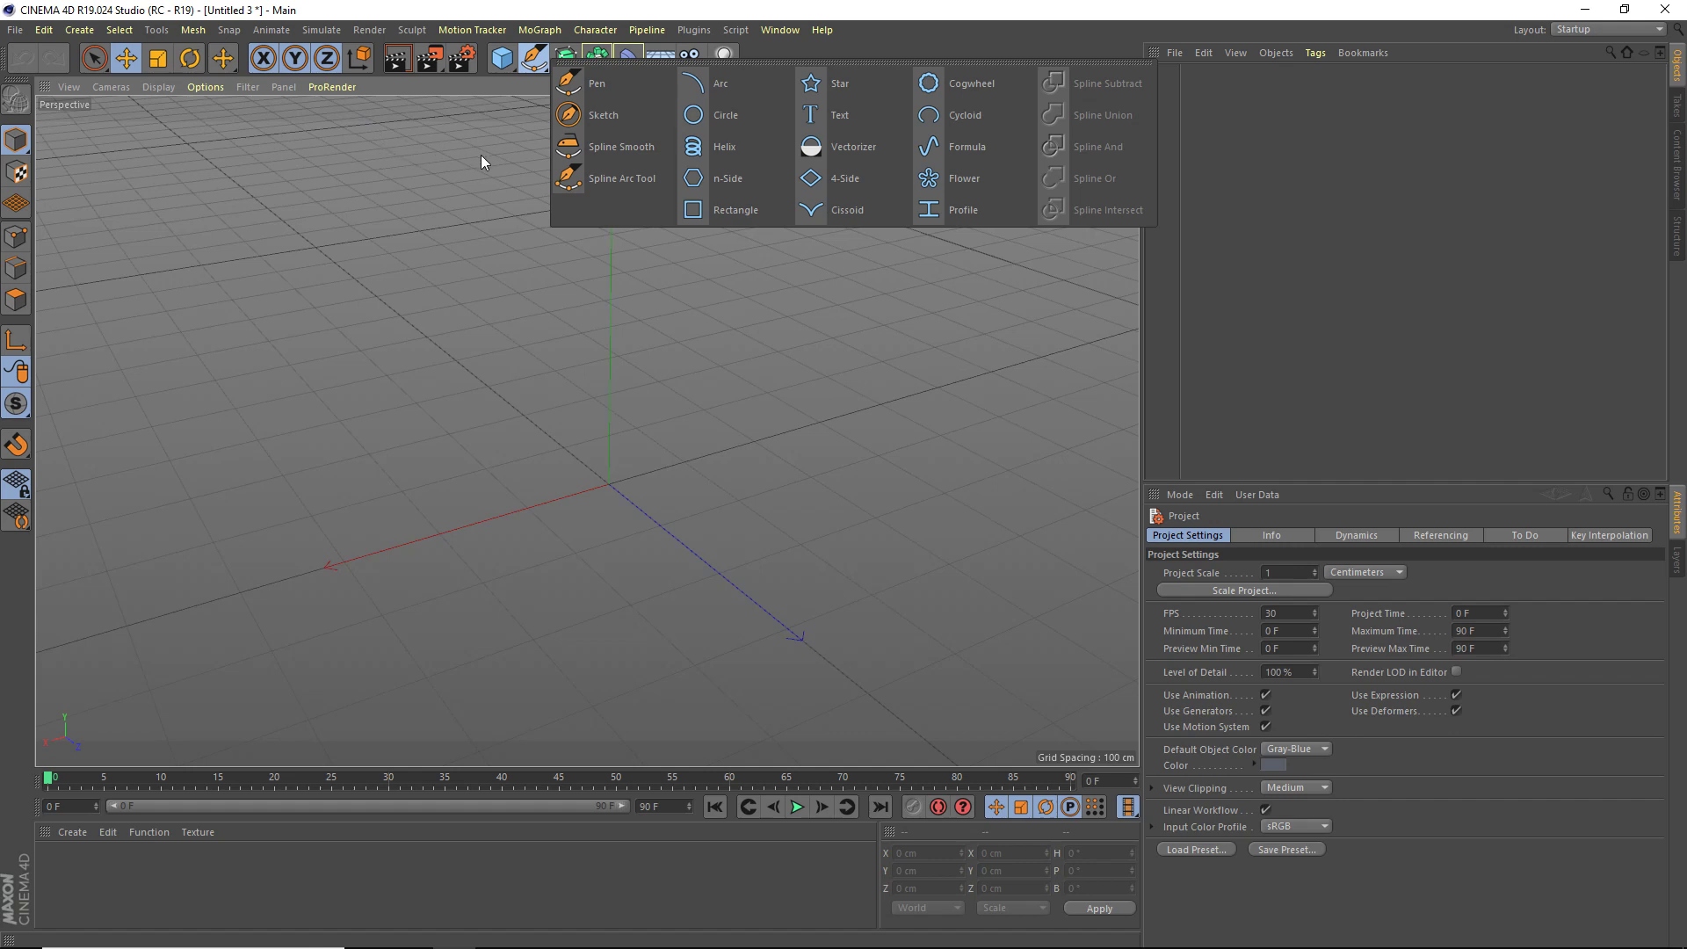
{"action": "left_click", "coordinate": [832, 121]}
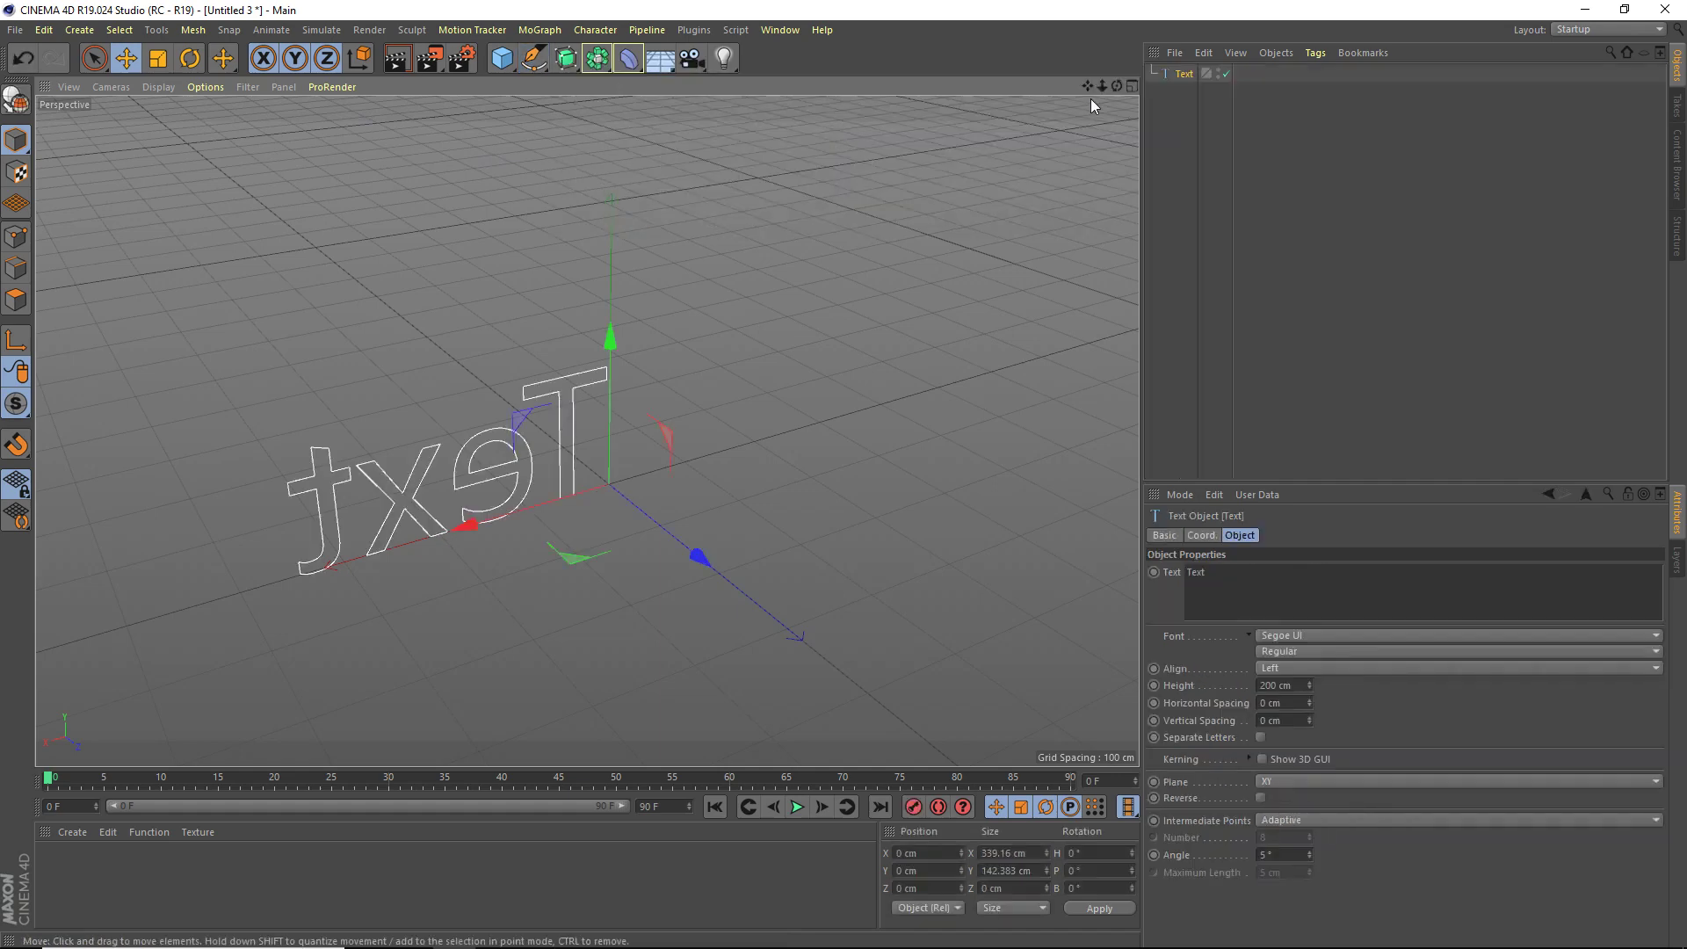
{"action": "left_click_drag", "start_coordinate": [1116, 85], "coordinate": [1494, 35]}
Change the text spline's wording to "Cloner" and set its horizontal spacing to 40 cm.
{"action": "left_click_drag", "start_coordinate": [1217, 572], "coordinate": [778, 540]}
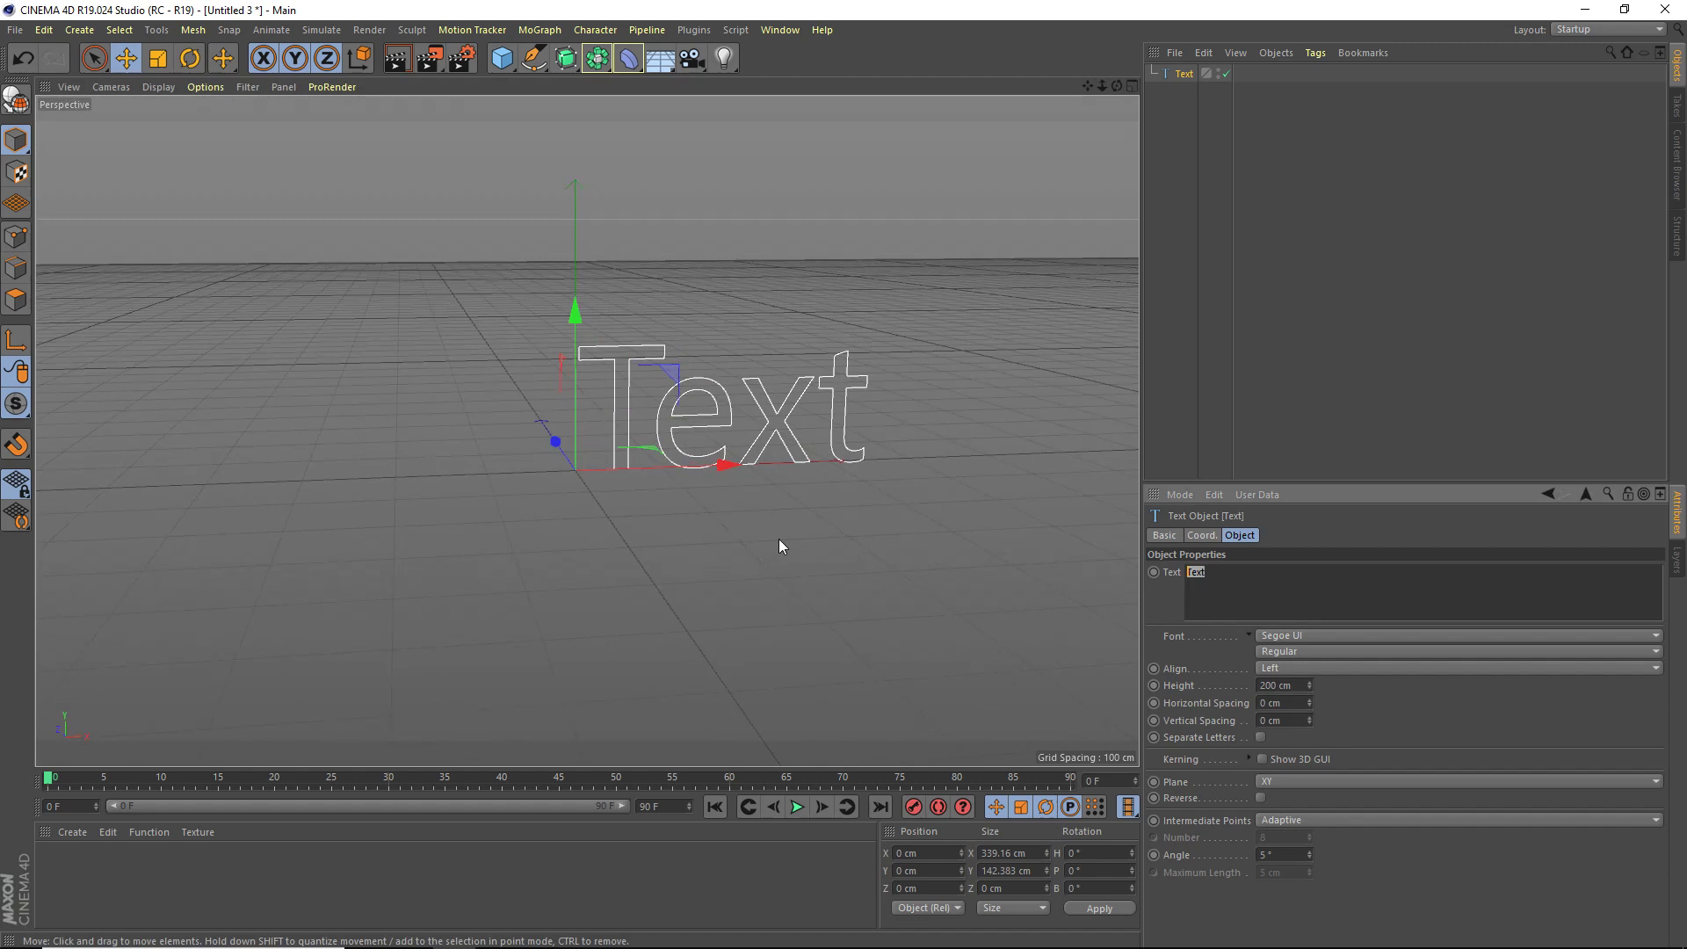
{"action": "type", "text": "Cloner"}
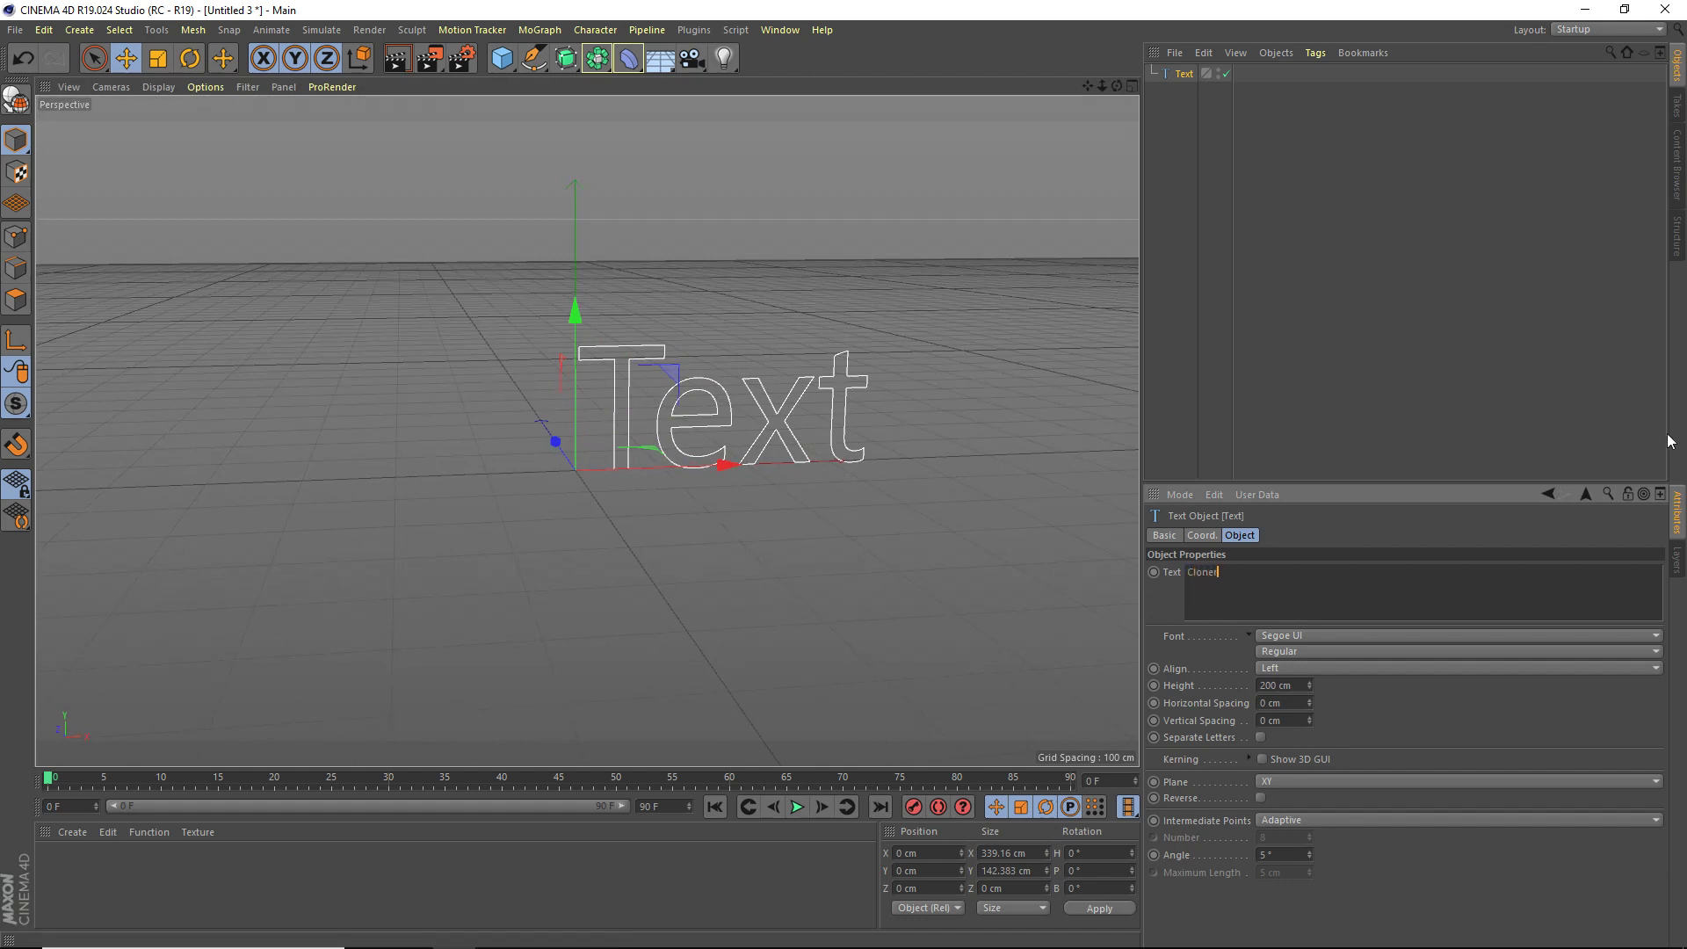
{"action": "left_click", "coordinate": [1376, 514]}
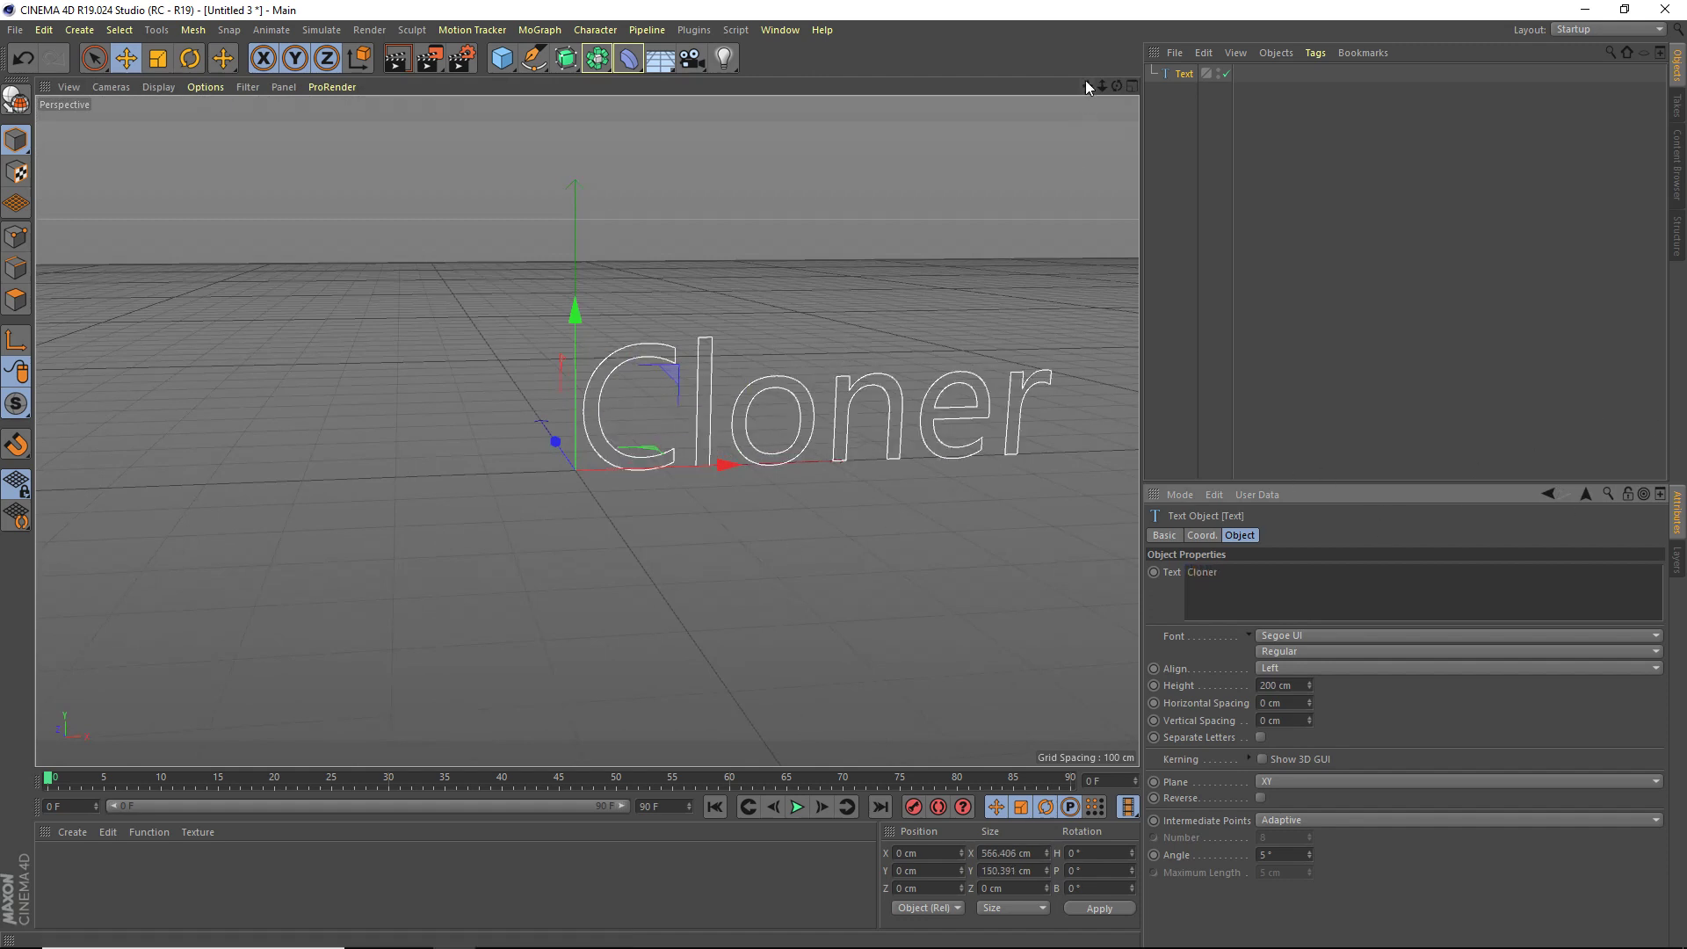
{"action": "left_click_drag", "start_coordinate": [1087, 85], "coordinate": [898, 111]}
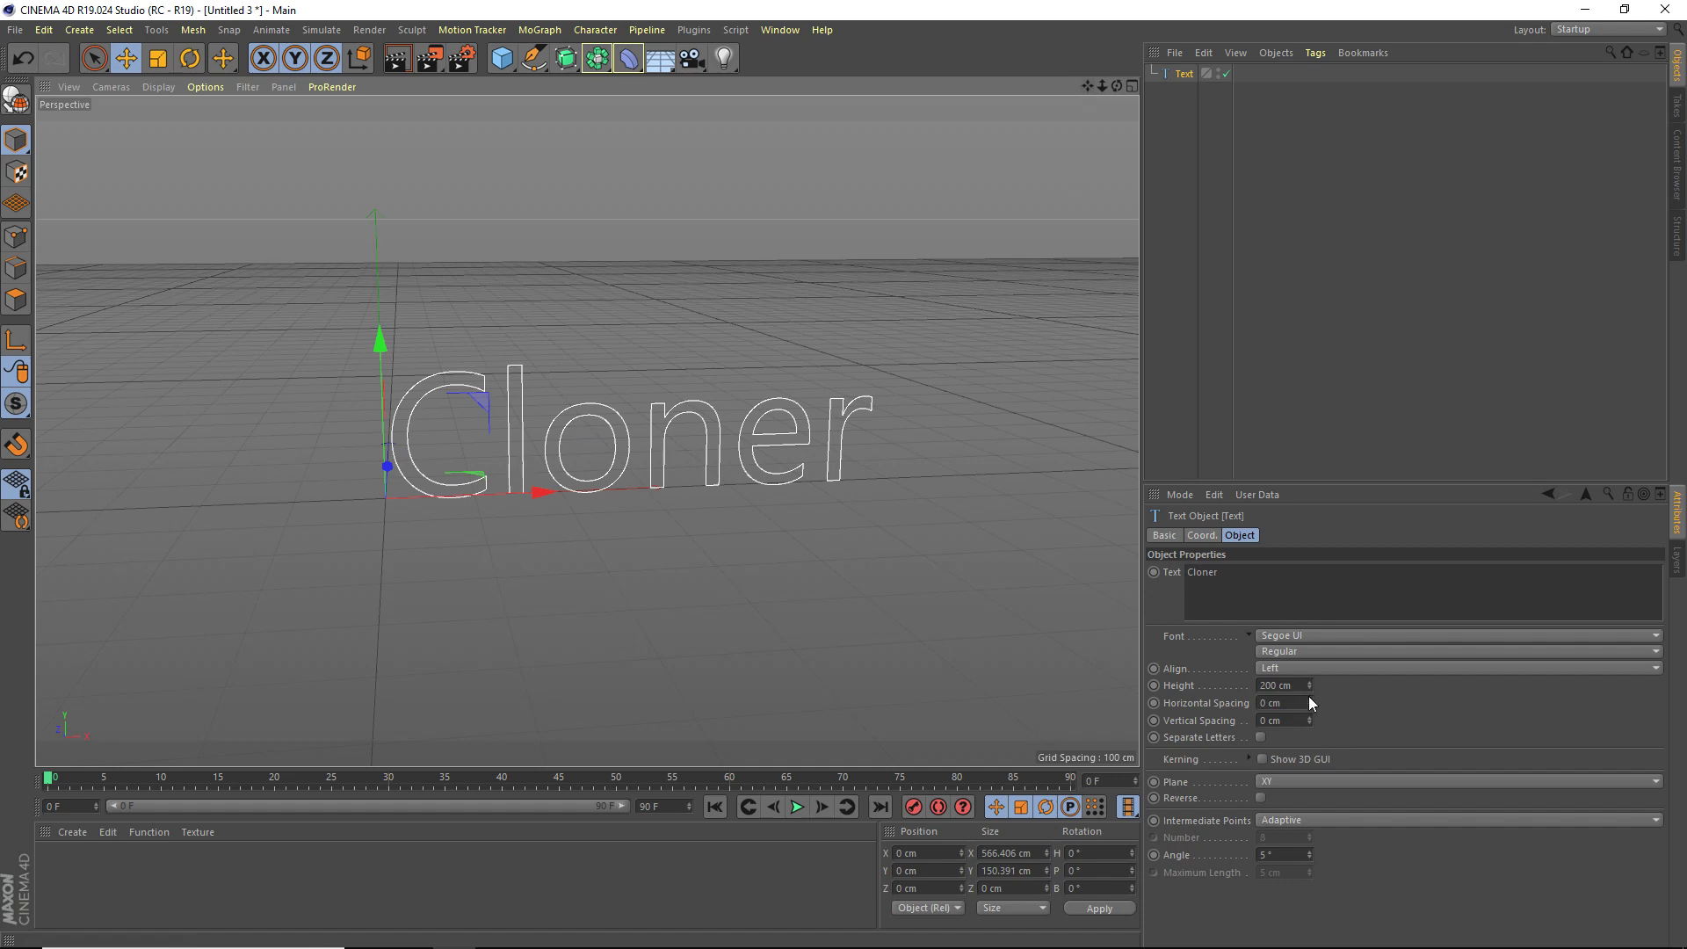
{"action": "mouse_move", "coordinate": [1308, 705]}
{"action": "left_mouse_down"}
{"action": "mouse_move", "coordinate": [1350, 665]}
{"action": "mouse_move", "coordinate": [1309, 708]}
{"action": "left_mouse_up"}
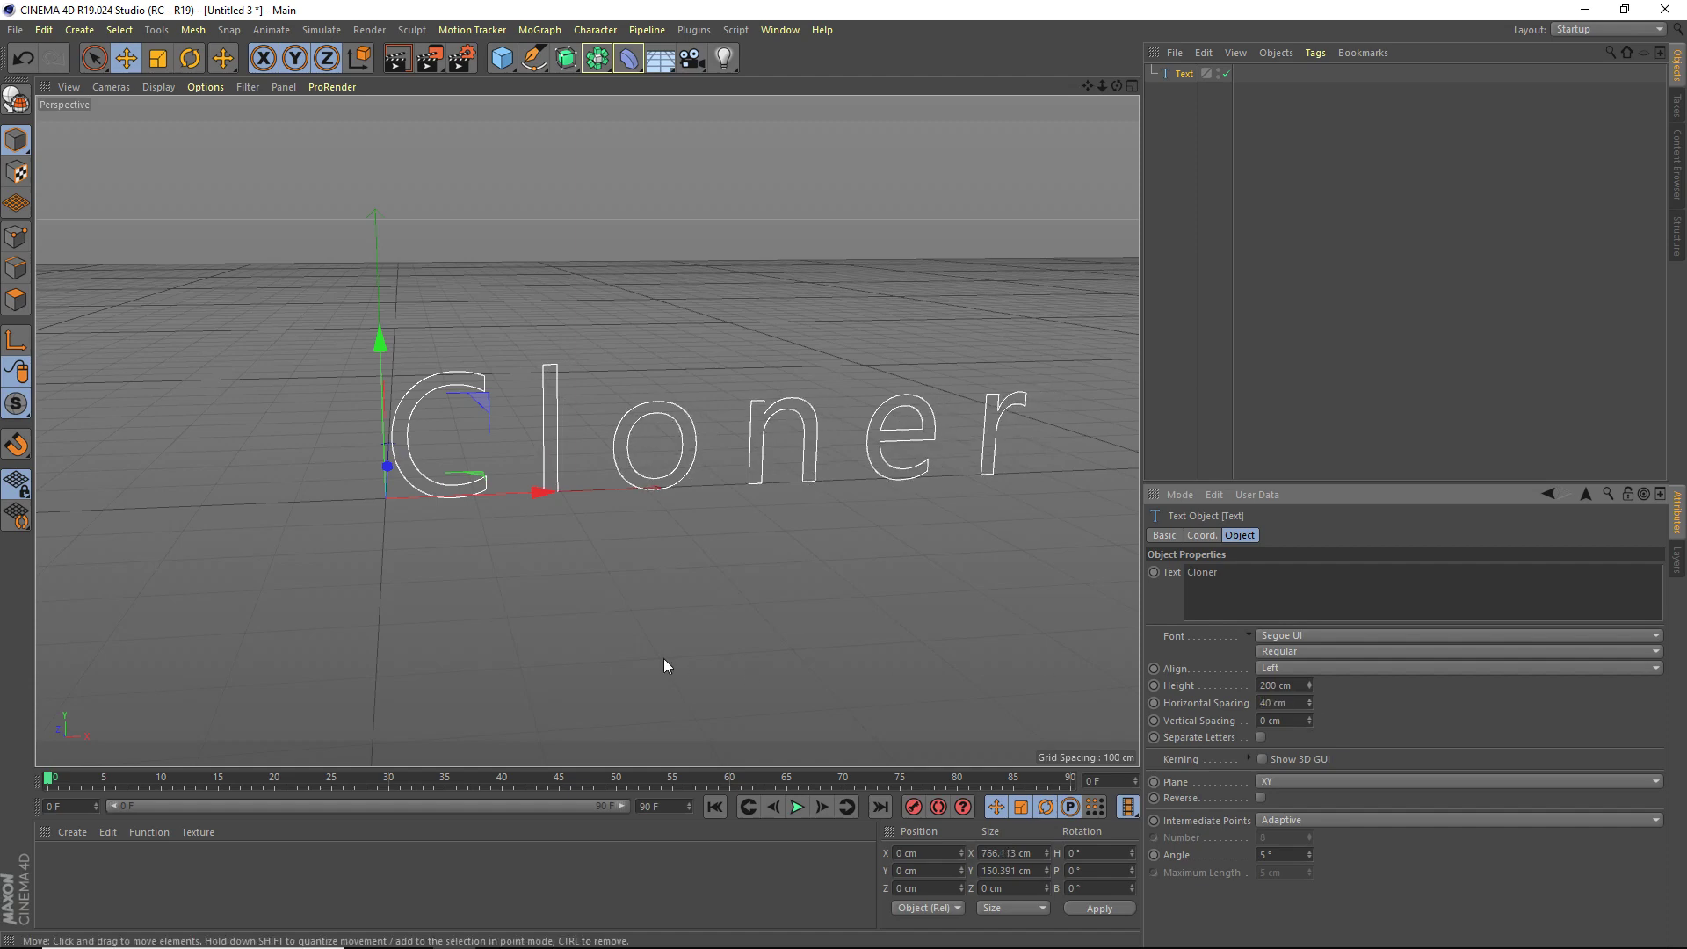
Add an Extrude generator and make the text spline its child to give the letters depth.
{"action": "left_click_drag", "start_coordinate": [1116, 85], "coordinate": [1019, 167]}
{"action": "left_click_drag", "start_coordinate": [566, 58], "coordinate": [787, 98]}
{"action": "left_click_drag", "start_coordinate": [1185, 91], "coordinate": [1191, 76]}
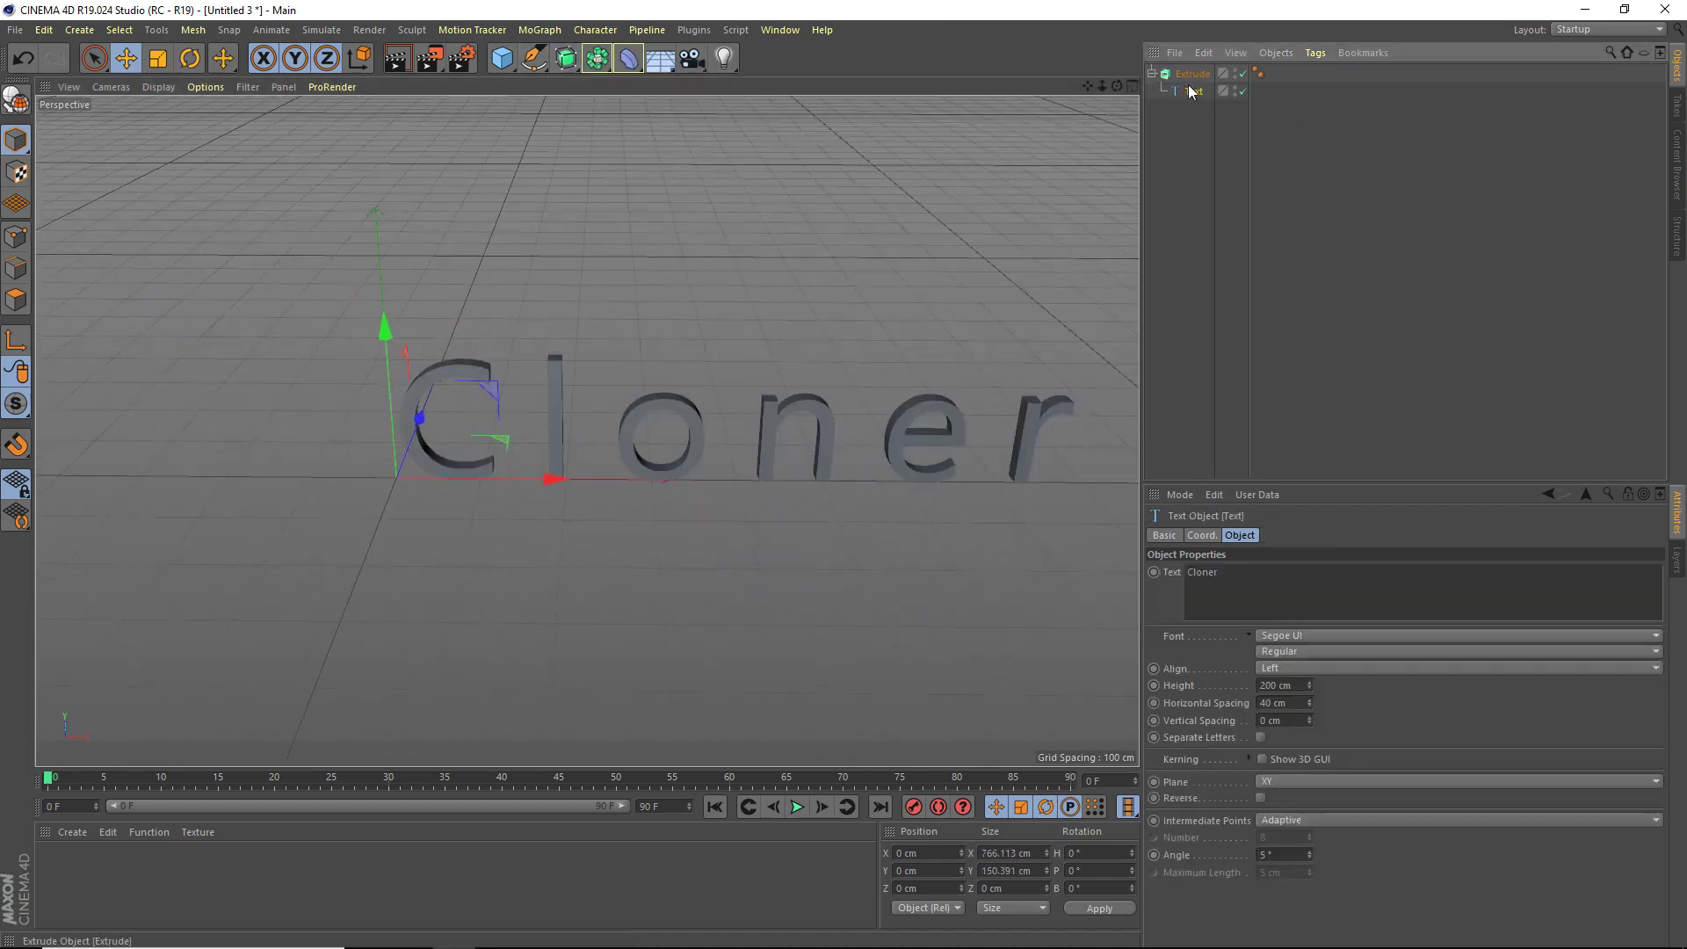
{"action": "left_click", "coordinate": [1191, 77]}
Switch the viewport display to Gouraud Shading (Lines) so the extruded letters' polygon edges are drawn.
{"action": "left_click", "coordinate": [158, 86]}
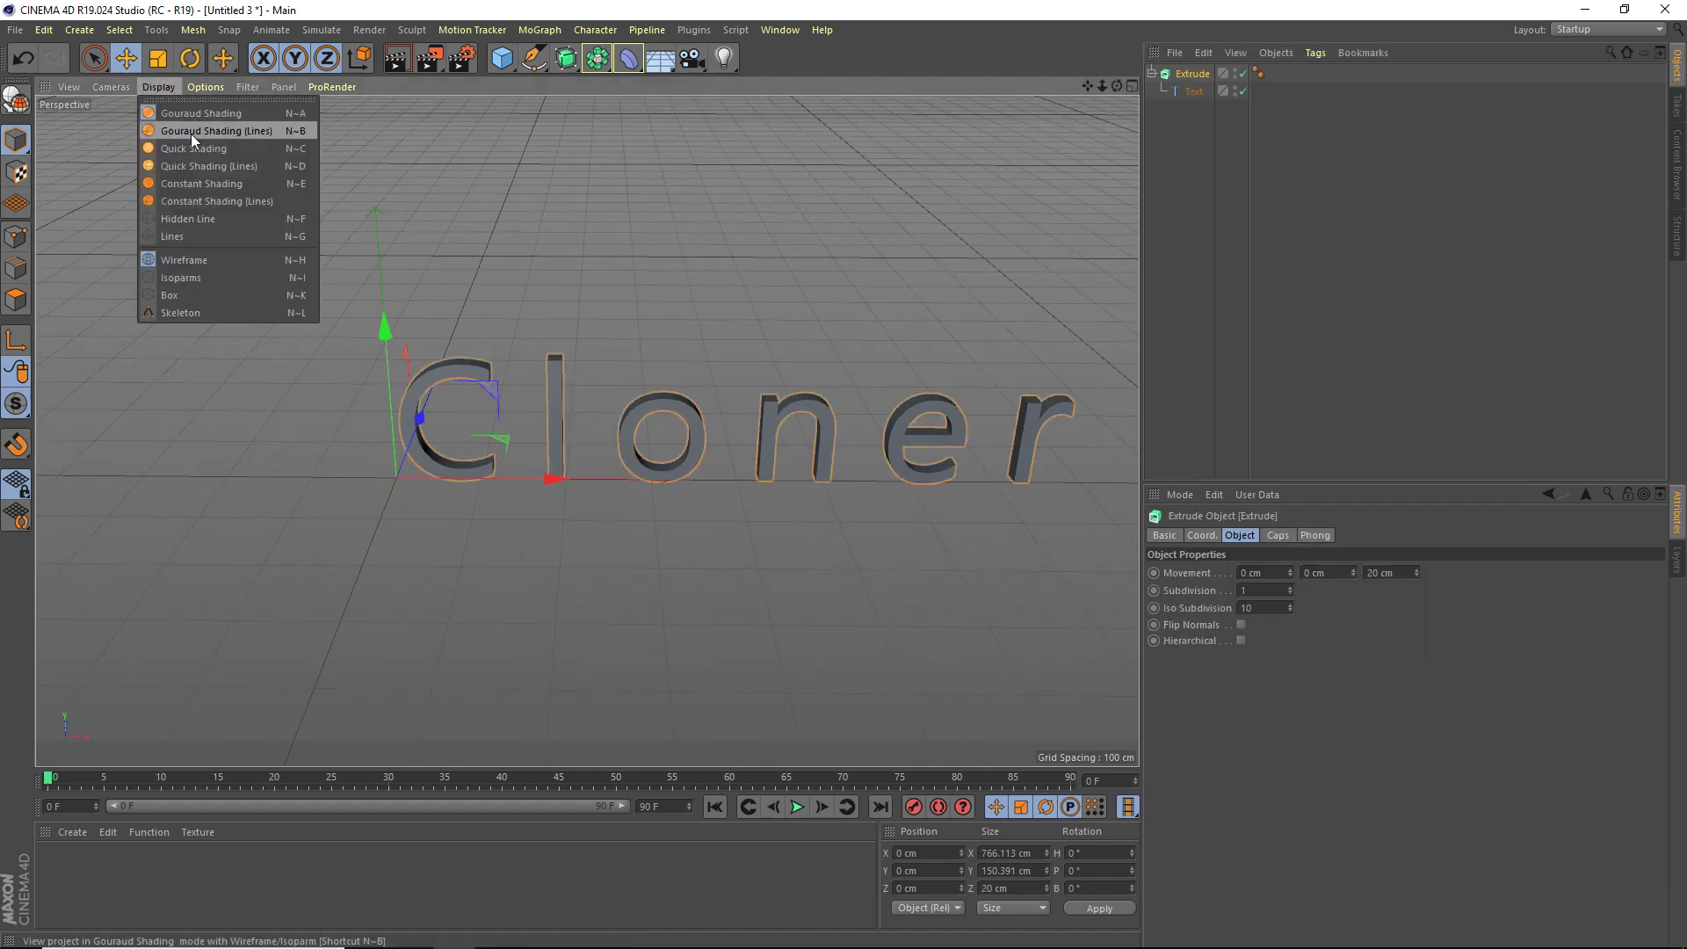
{"action": "left_click", "coordinate": [188, 129]}
{"action": "scroll", "coordinate": [958, 387], "scroll_direction": "up", "scroll_amount": 3}
{"action": "scroll", "coordinate": [981, 404], "scroll_direction": "up", "scroll_amount": 2}
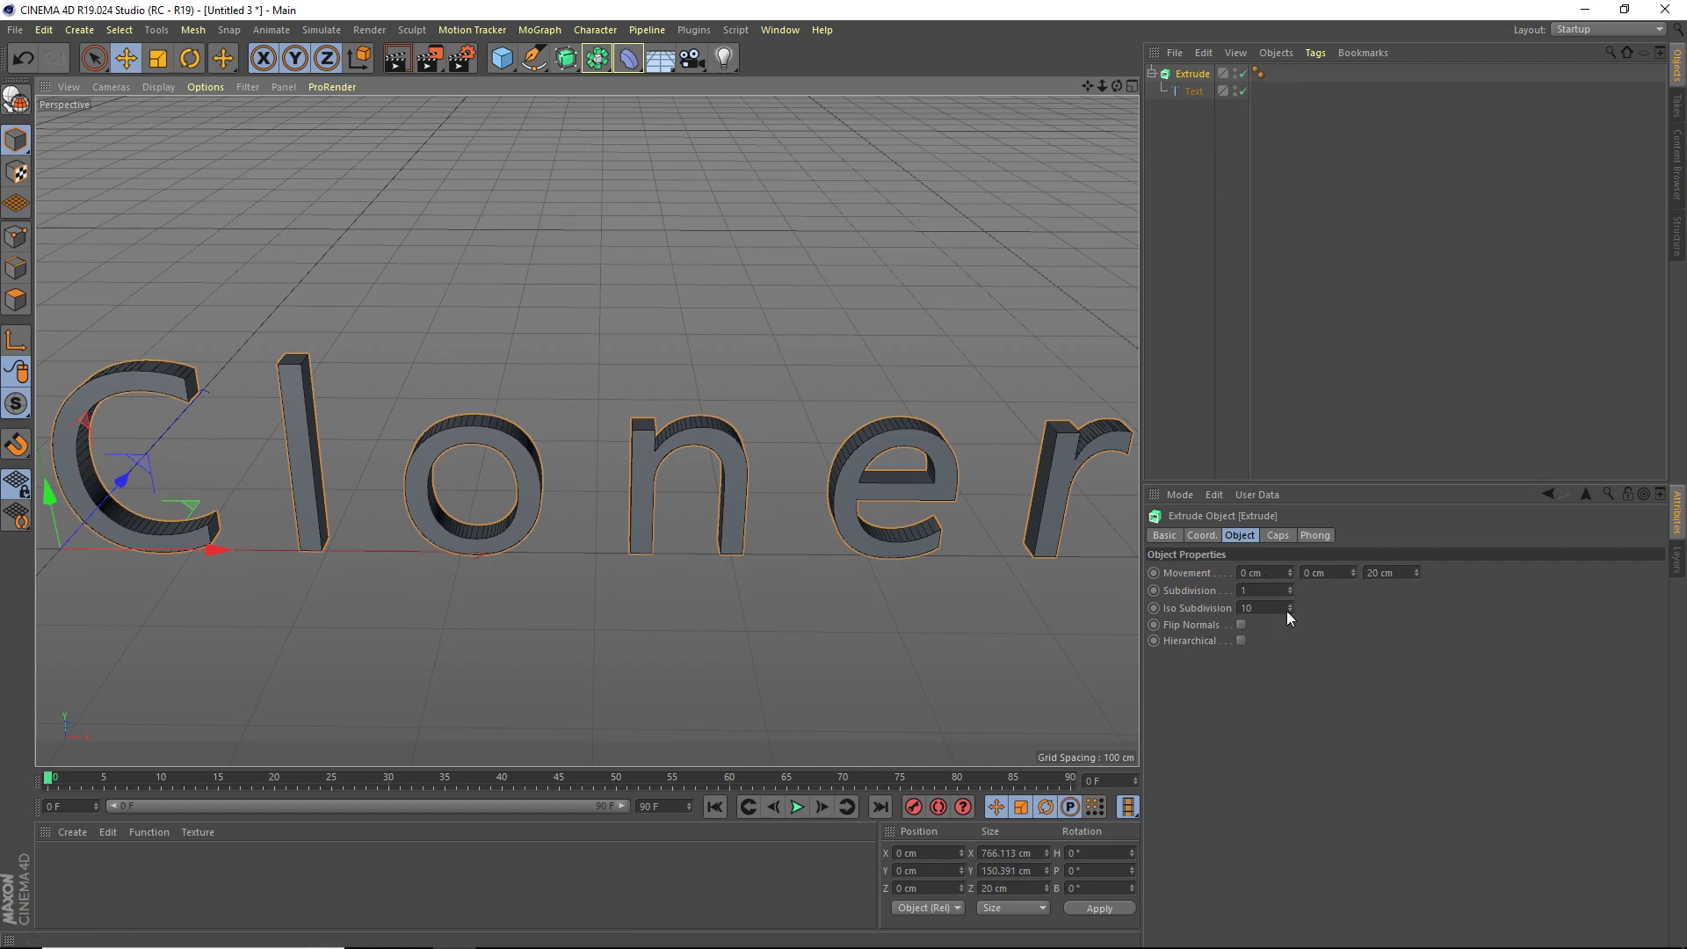
Set the Extrude object's Subdivision to 6 to divide the letters' sides.
{"action": "left_click_drag", "start_coordinate": [1290, 594], "coordinate": [1290, 575]}
{"action": "scroll", "coordinate": [877, 378], "scroll_direction": "up", "scroll_amount": 4}
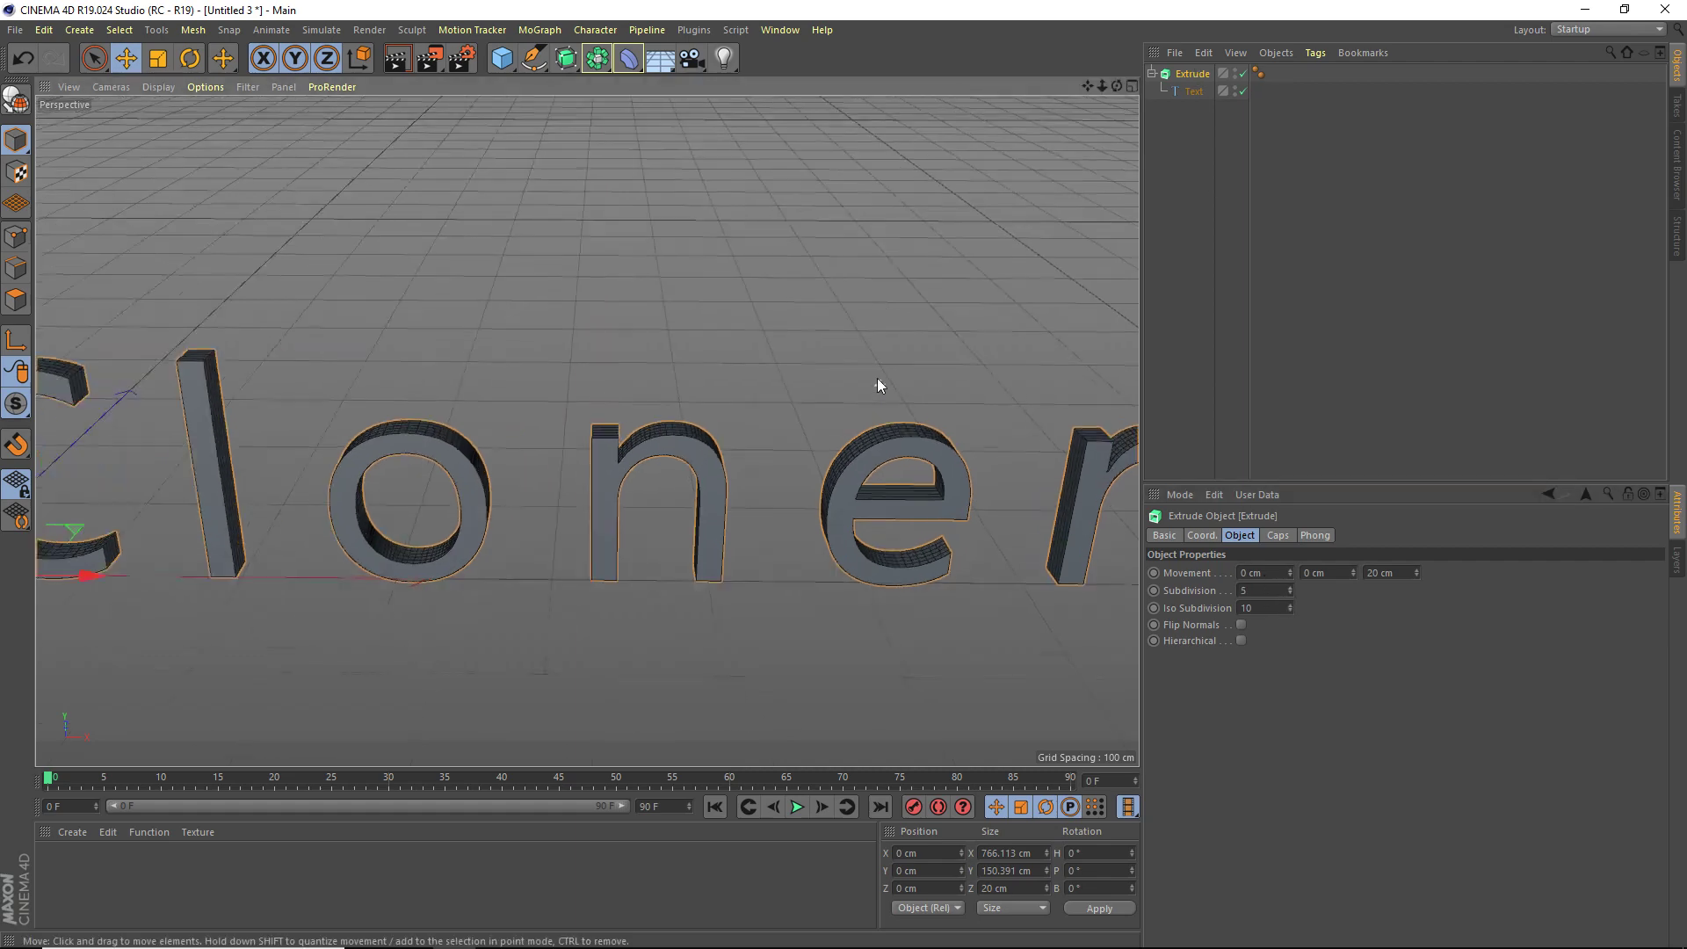
{"action": "left_click_drag", "start_coordinate": [1117, 85], "coordinate": [1222, 312]}
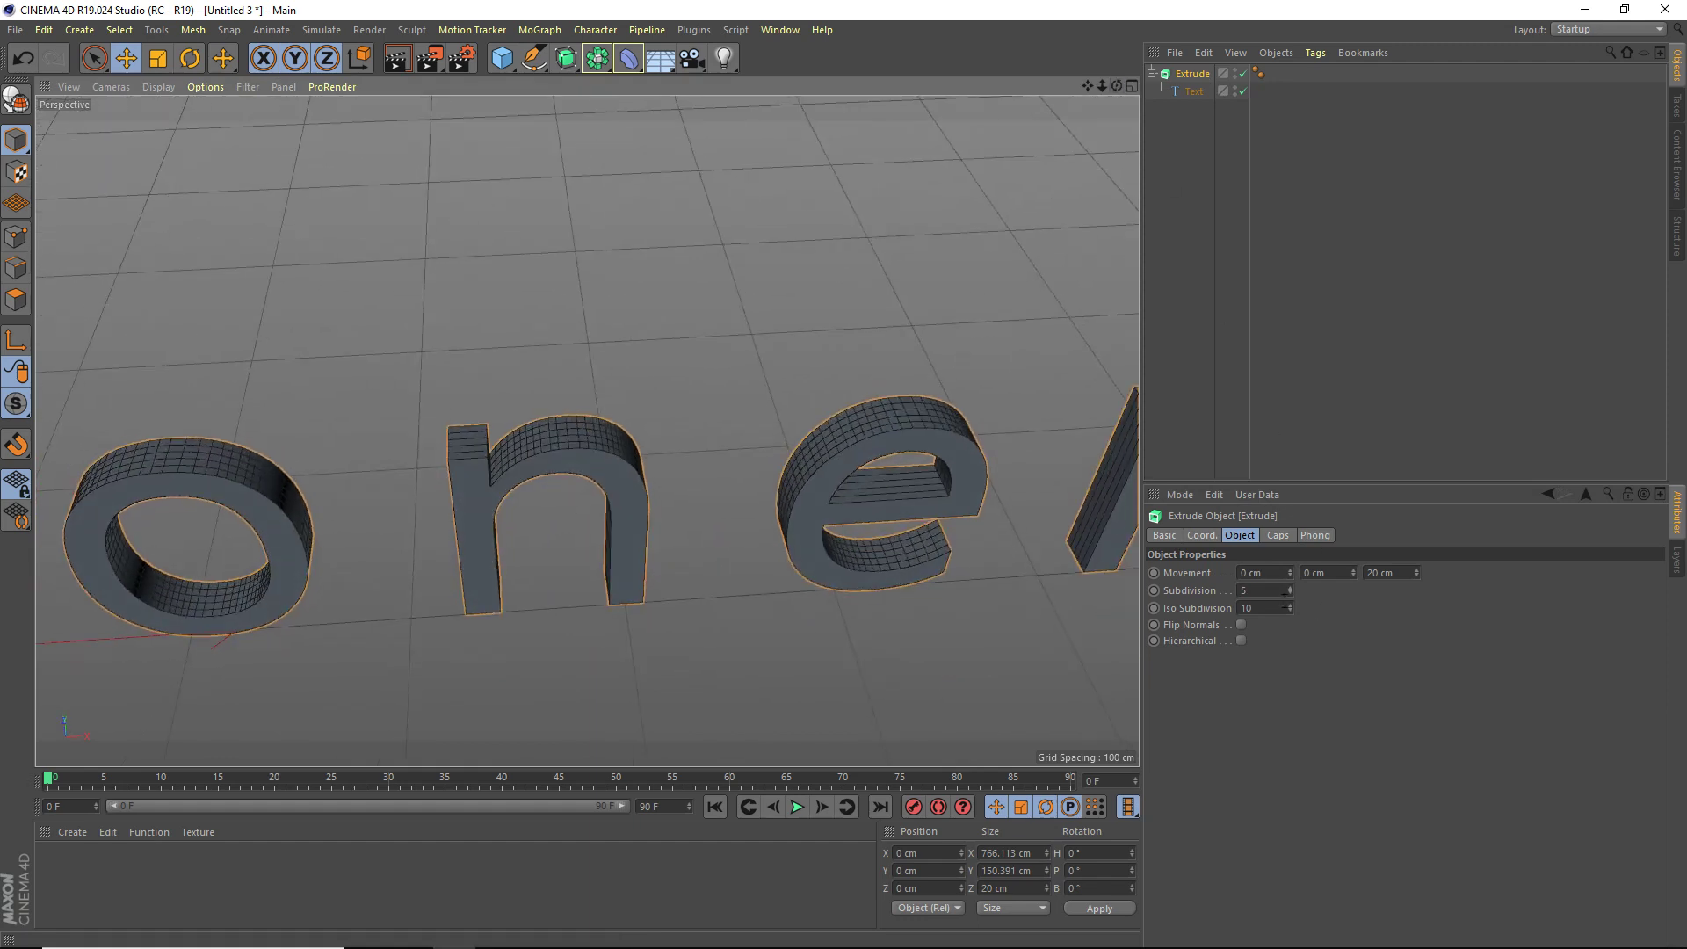
{"action": "left_click_drag", "start_coordinate": [1290, 594], "coordinate": [1290, 582]}
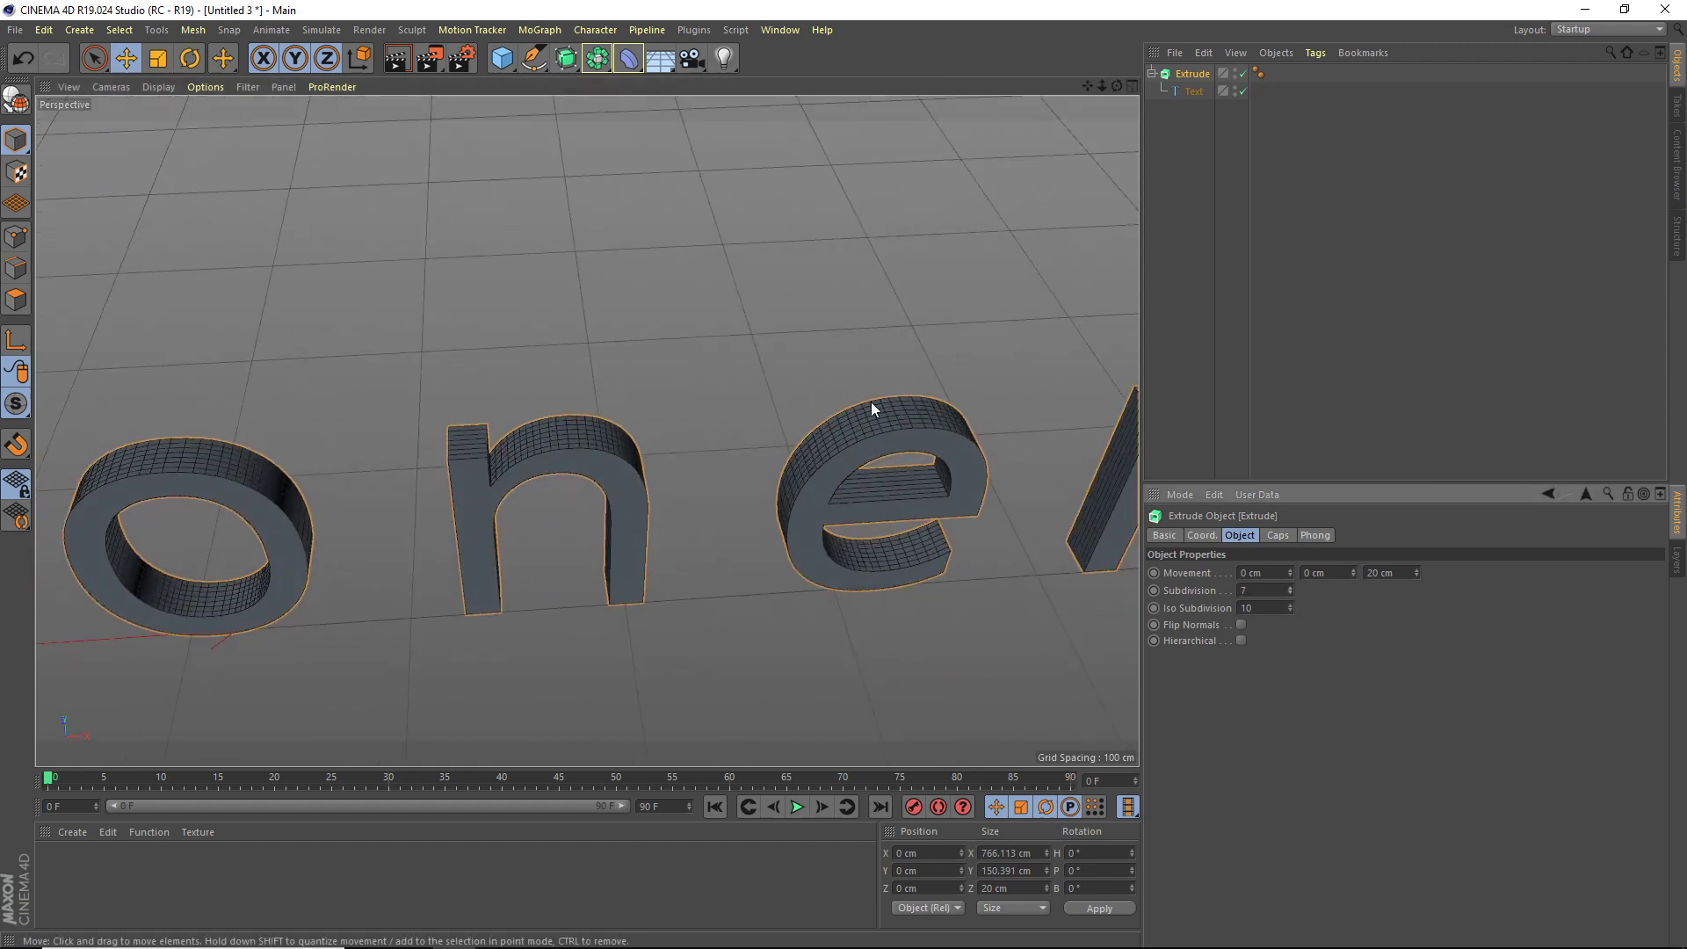
{"action": "left_click_drag", "start_coordinate": [1289, 594], "coordinate": [1289, 594]}
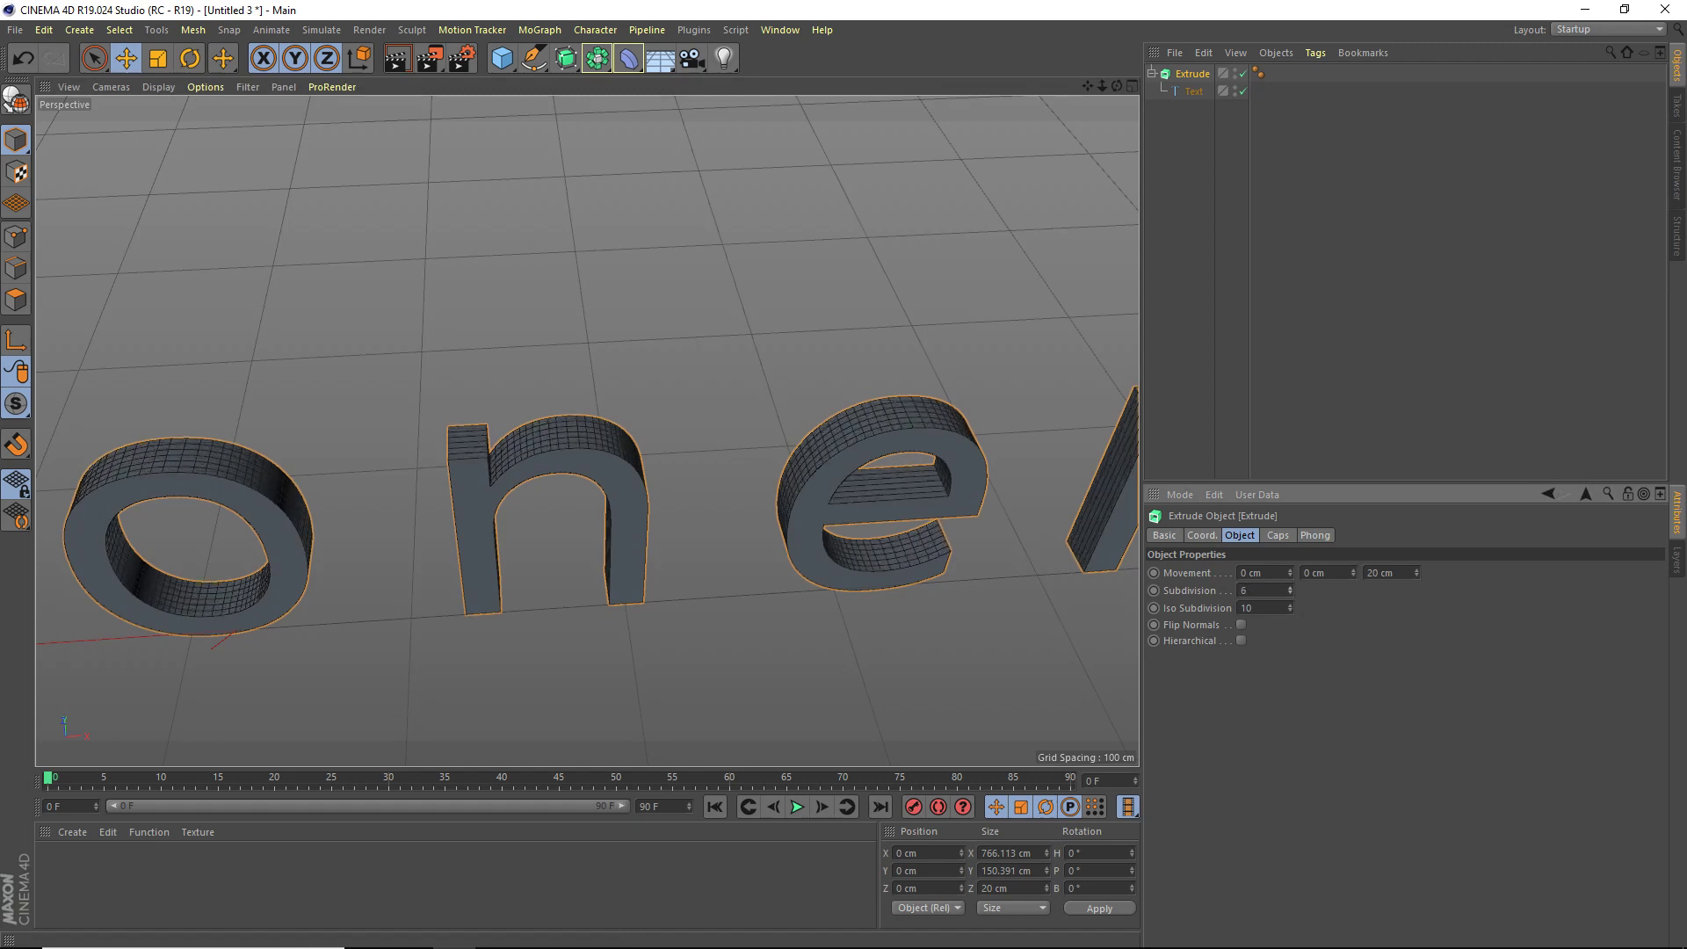
Set the Extrude caps to Quadrangles with Regular Grid enabled and a grid width of 3 cm.
{"action": "left_click", "coordinate": [1277, 535]}
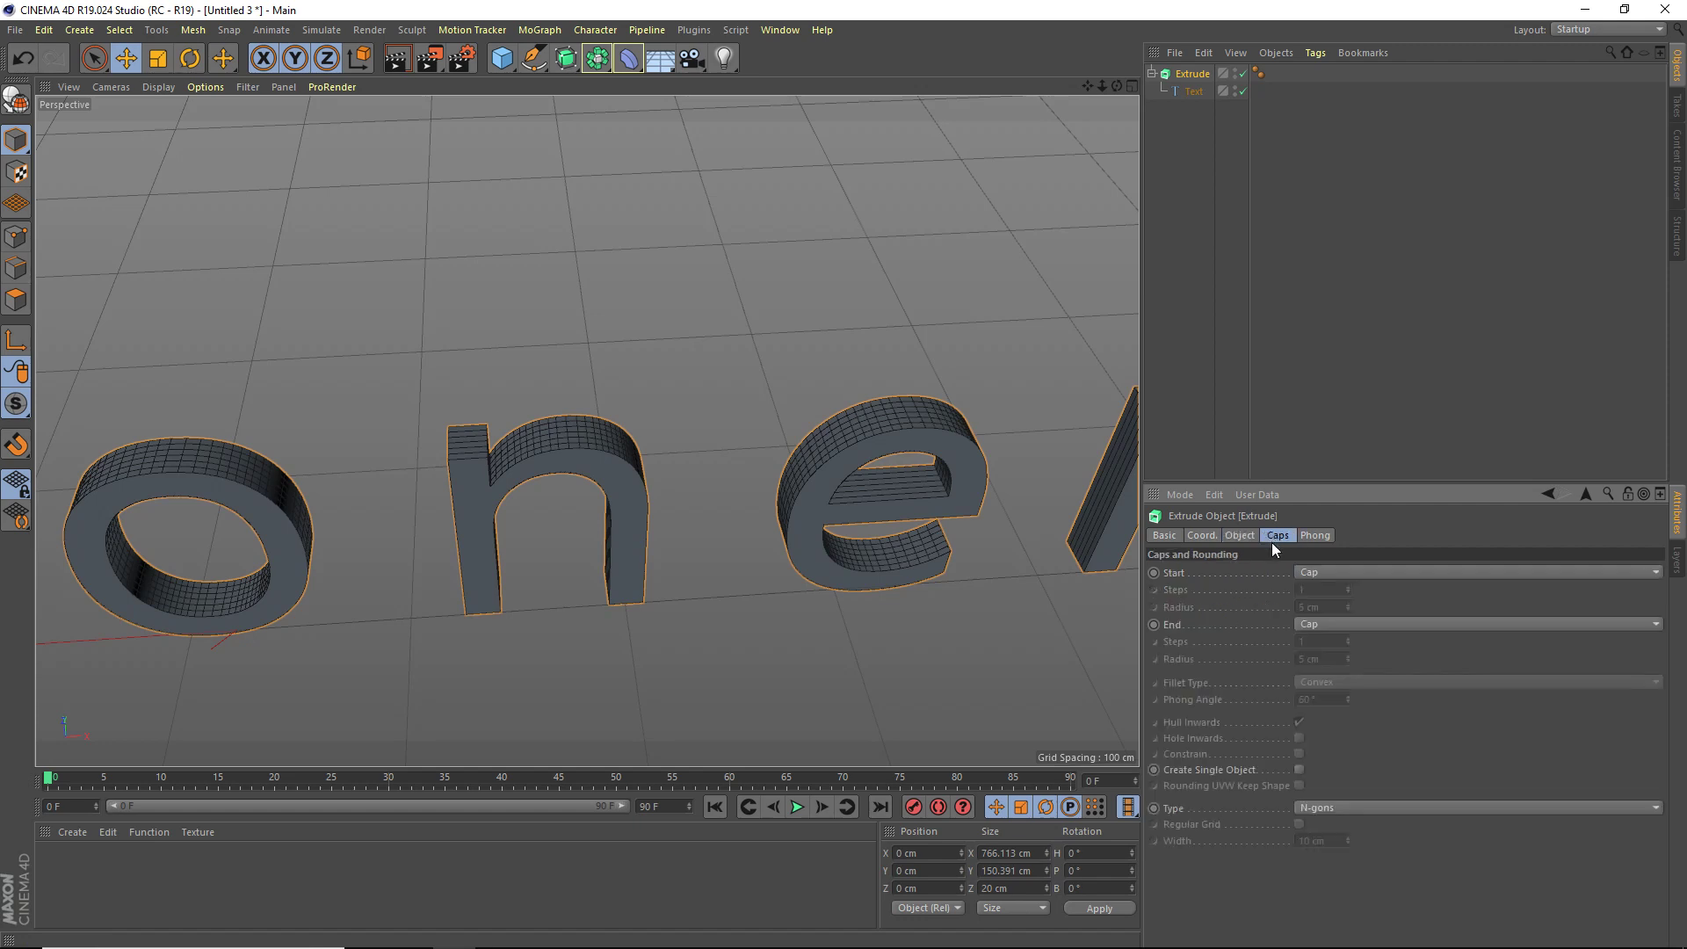
{"action": "left_click", "coordinate": [1320, 808]}
{"action": "left_click", "coordinate": [1326, 849]}
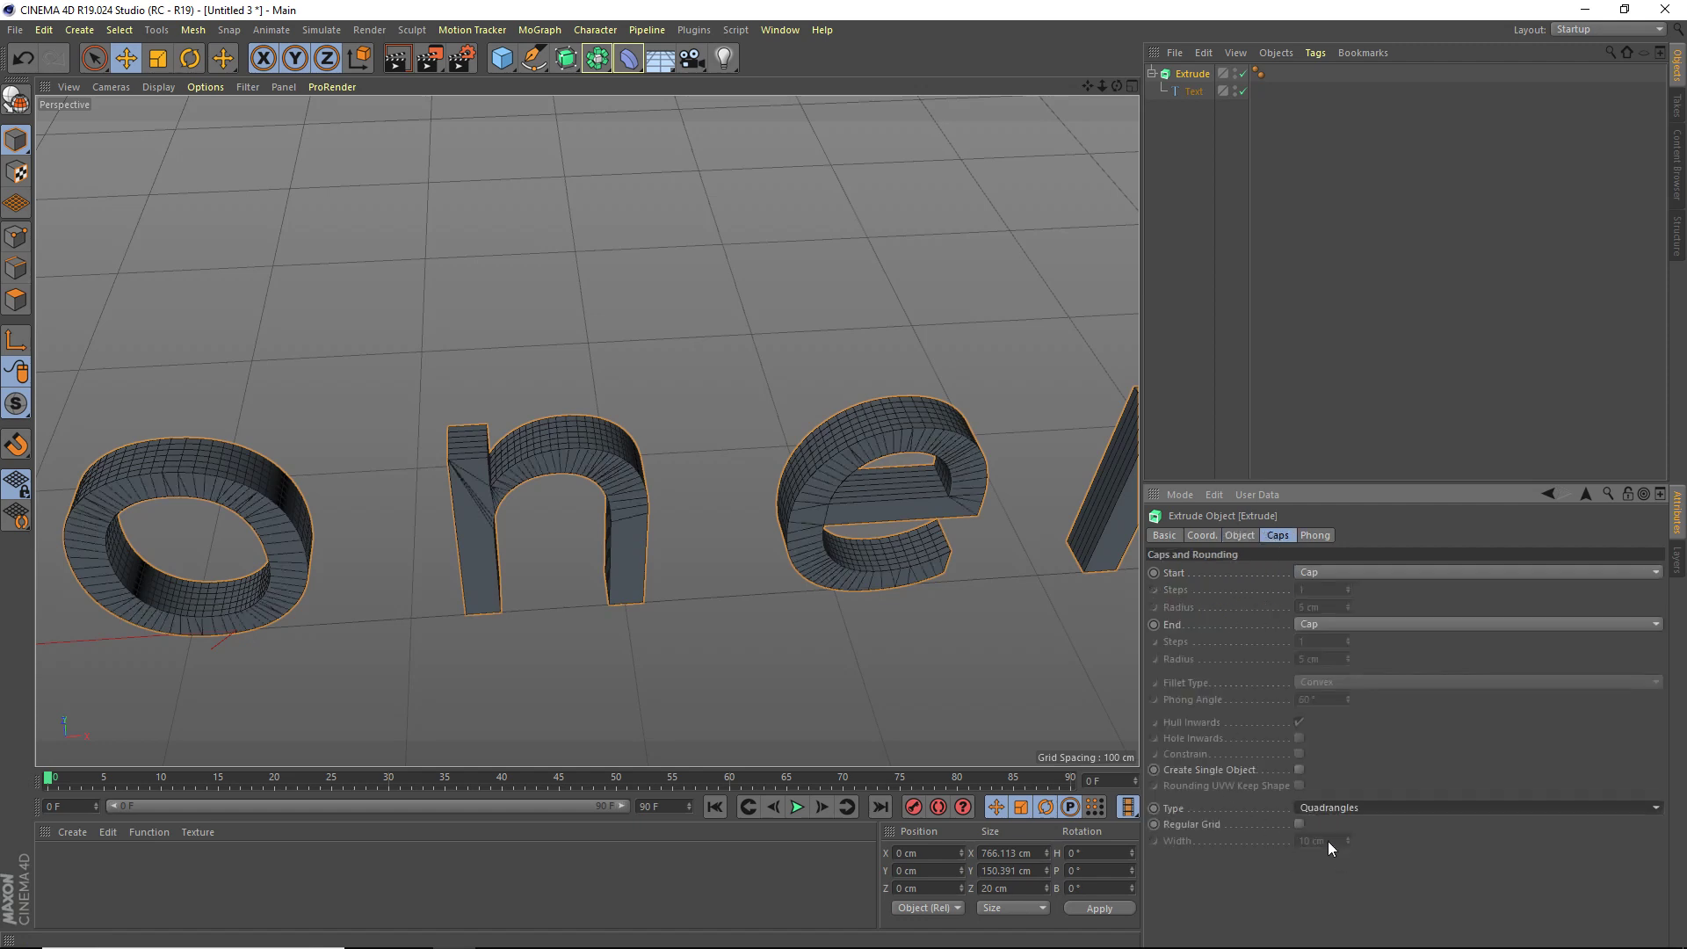
{"action": "left_click", "coordinate": [1299, 825]}
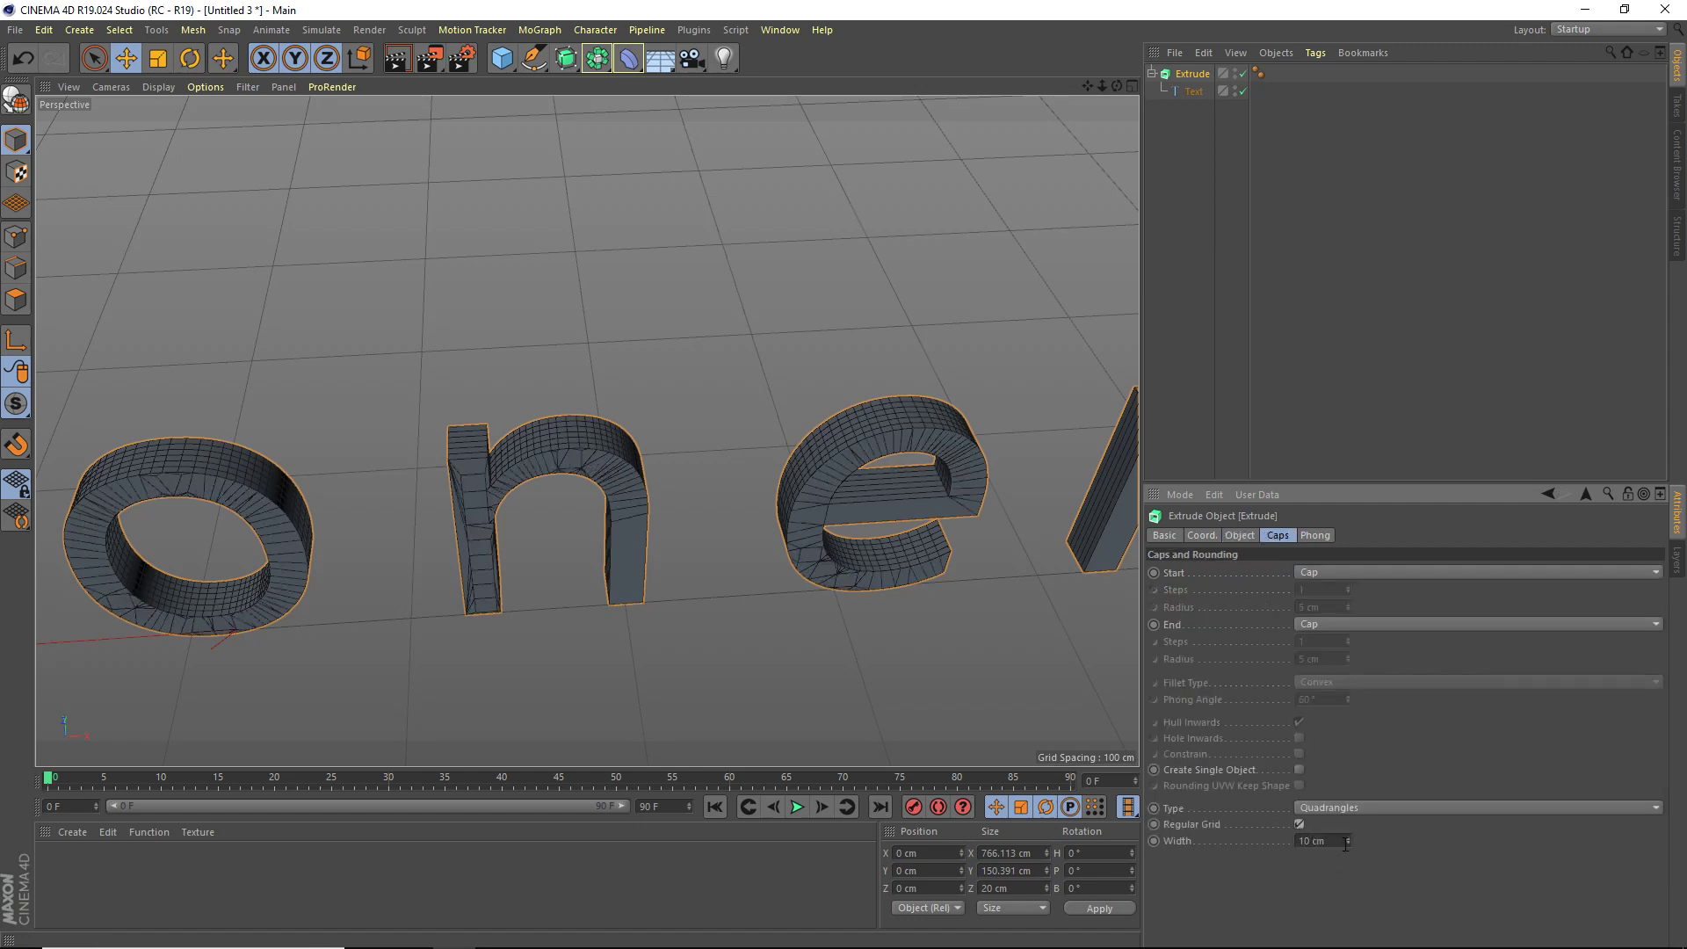
{"action": "double_click", "coordinate": [1318, 840]}
{"action": "type", "text": "3"}
{"action": "key", "text": "Return"}
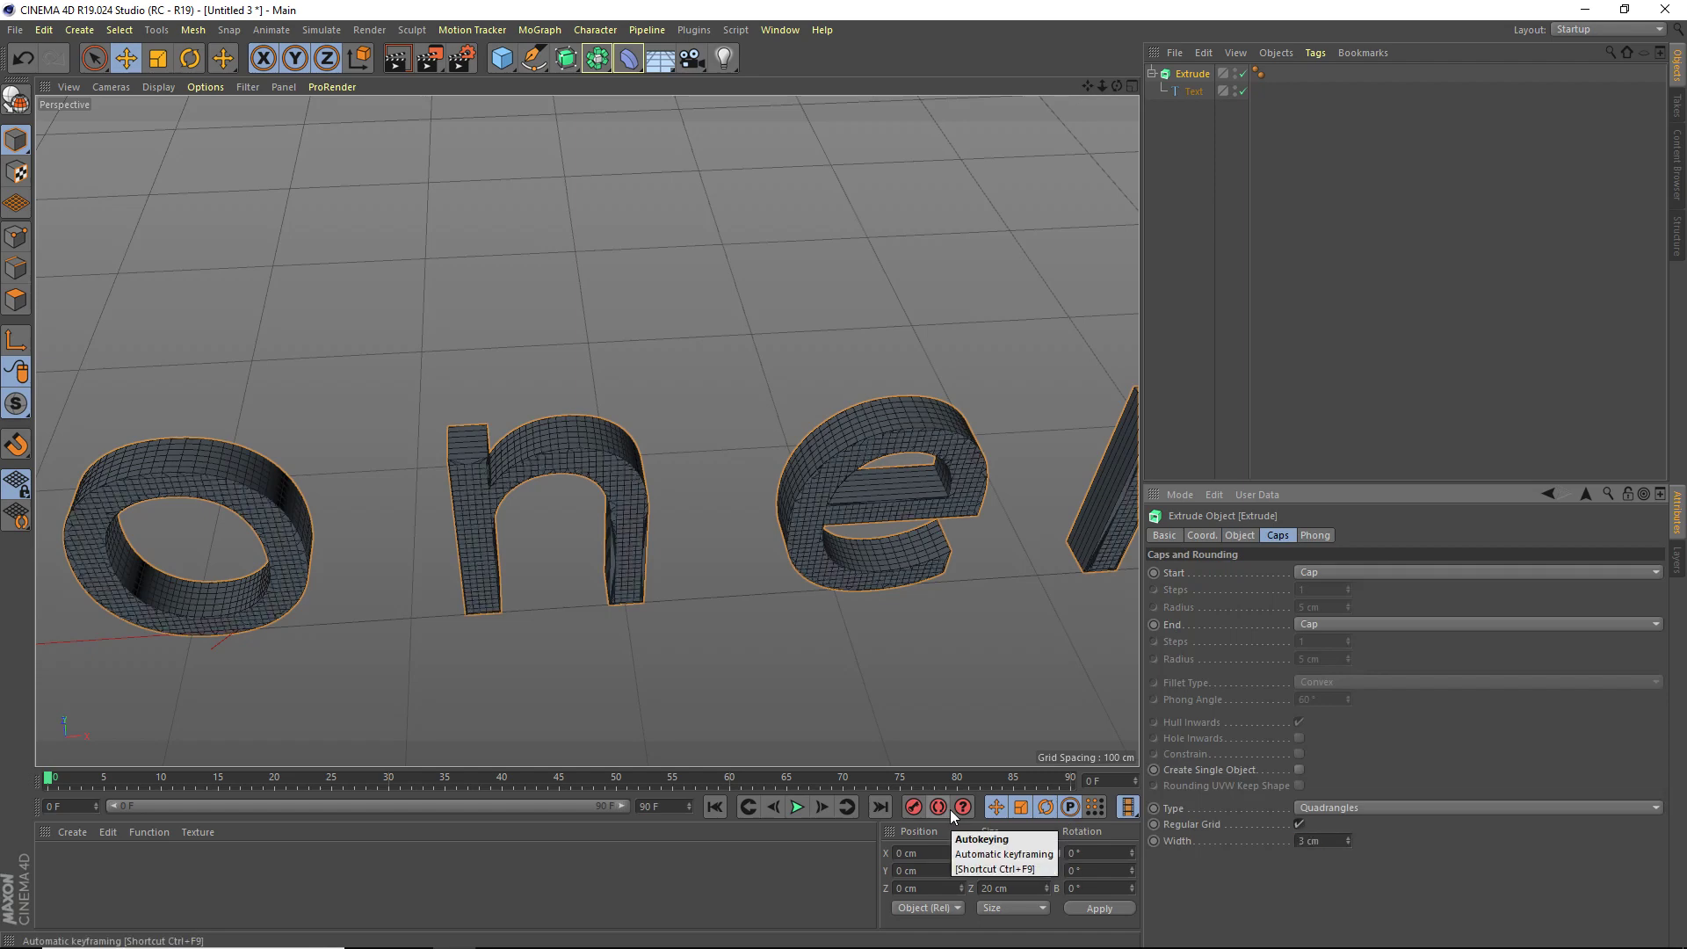
Examine the subdivided mesh of the extruded letters from the side and from the front.
{"action": "left_click_drag", "start_coordinate": [1117, 85], "coordinate": [1028, 88]}
{"action": "scroll", "coordinate": [801, 407], "scroll_direction": "down", "scroll_amount": 3}
{"action": "left_click_drag", "start_coordinate": [587, 430], "coordinate": [606, 532], "text": "alt"}
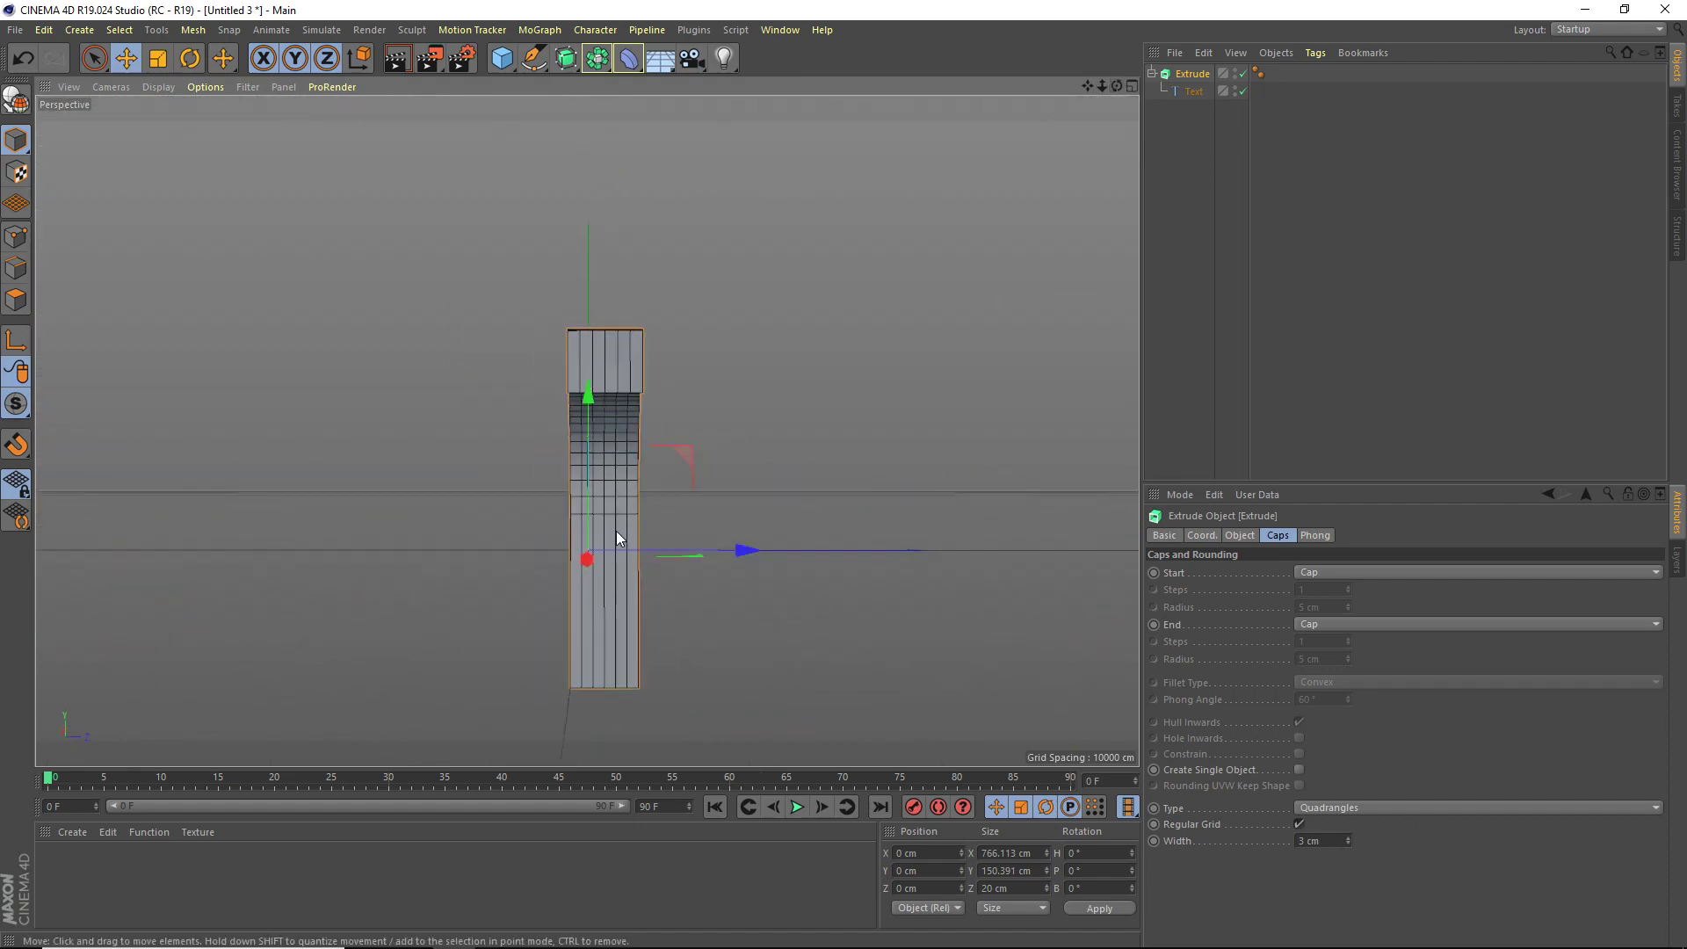
{"action": "left_click_drag", "start_coordinate": [1116, 85], "coordinate": [1204, 86]}
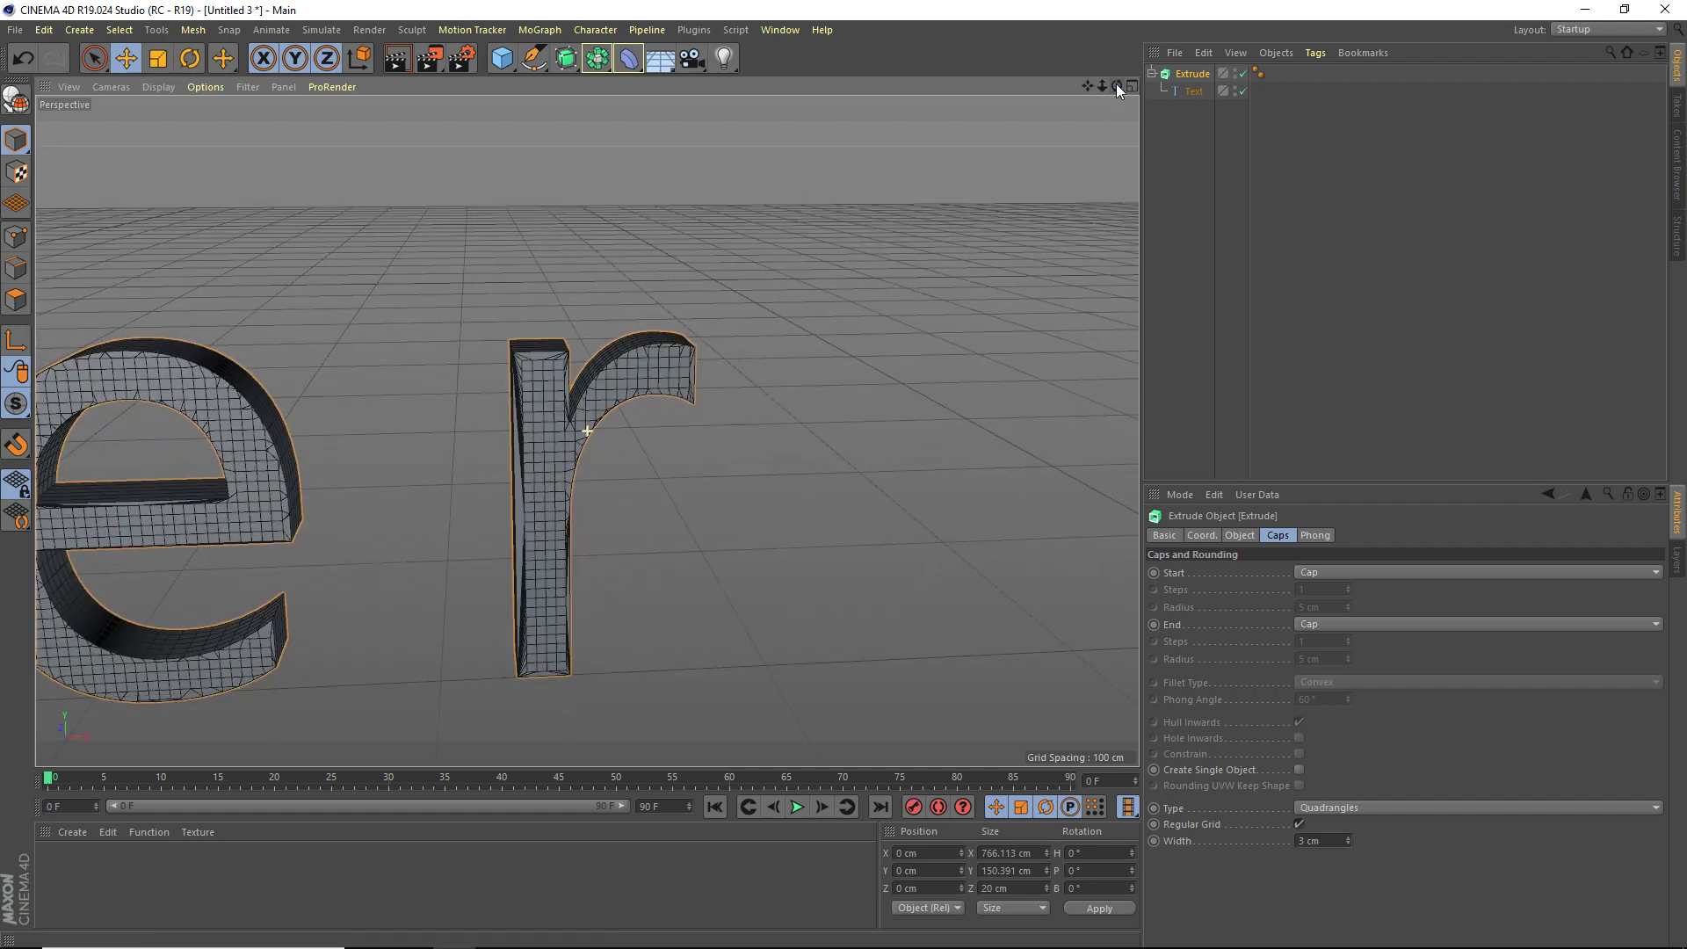
{"action": "scroll", "coordinate": [783, 256], "scroll_direction": "down", "scroll_amount": 5}
{"action": "scroll", "coordinate": [617, 297], "scroll_direction": "down", "scroll_amount": 4}
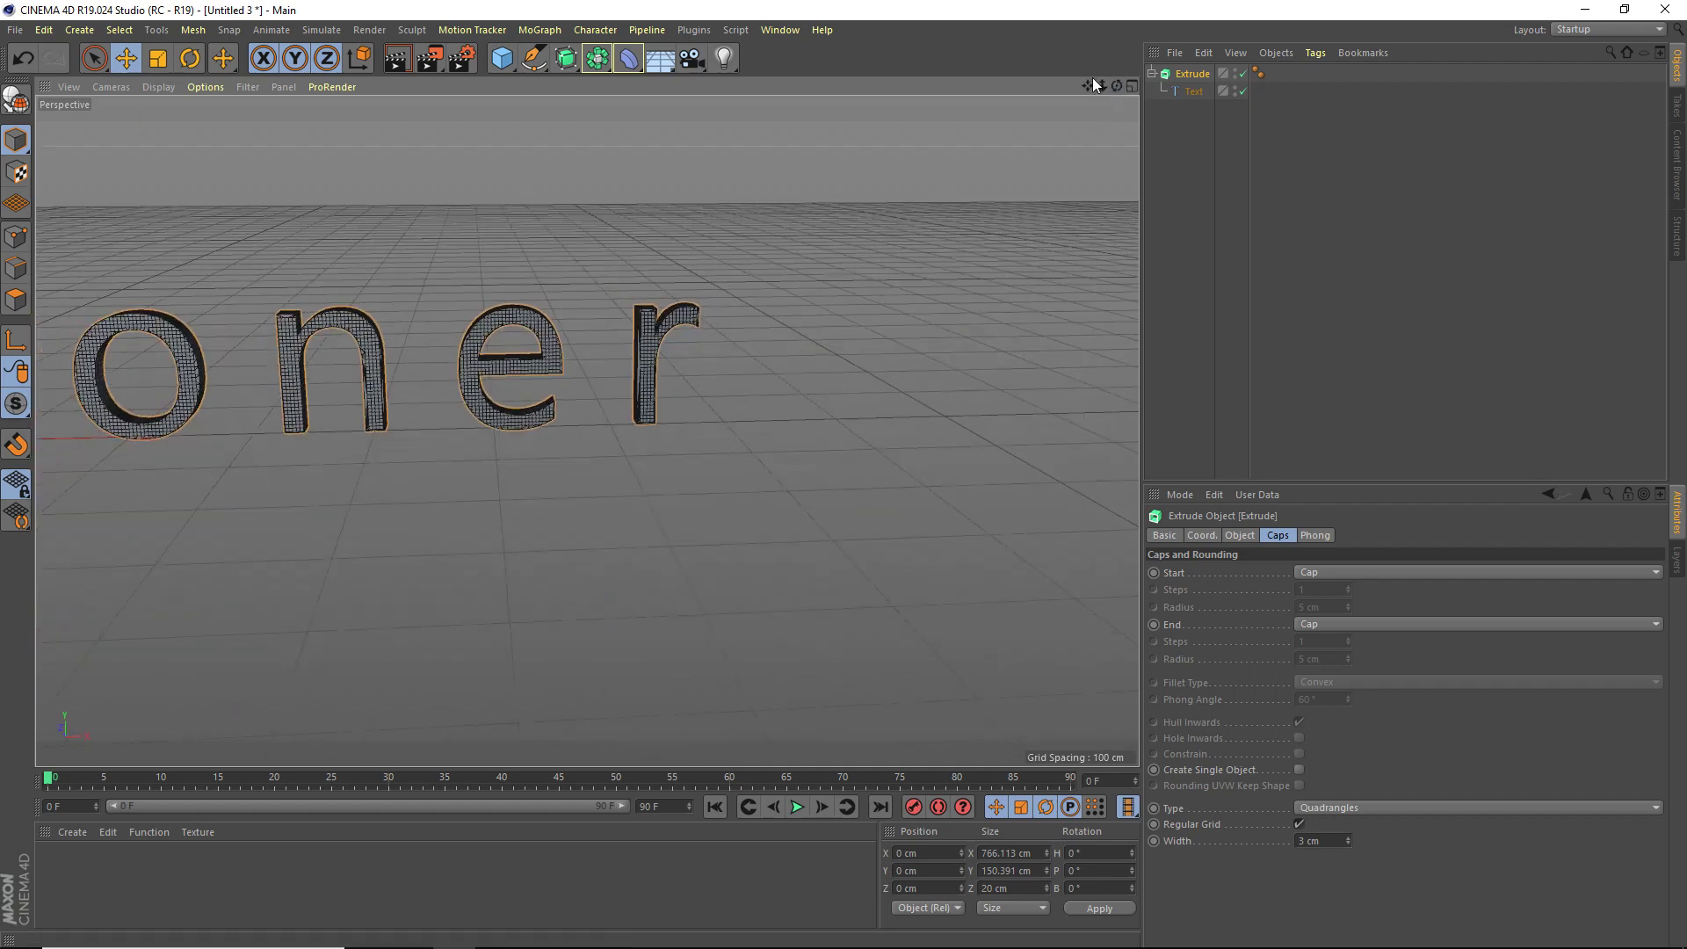
{"action": "left_click_drag", "start_coordinate": [1088, 86], "coordinate": [1413, 148]}
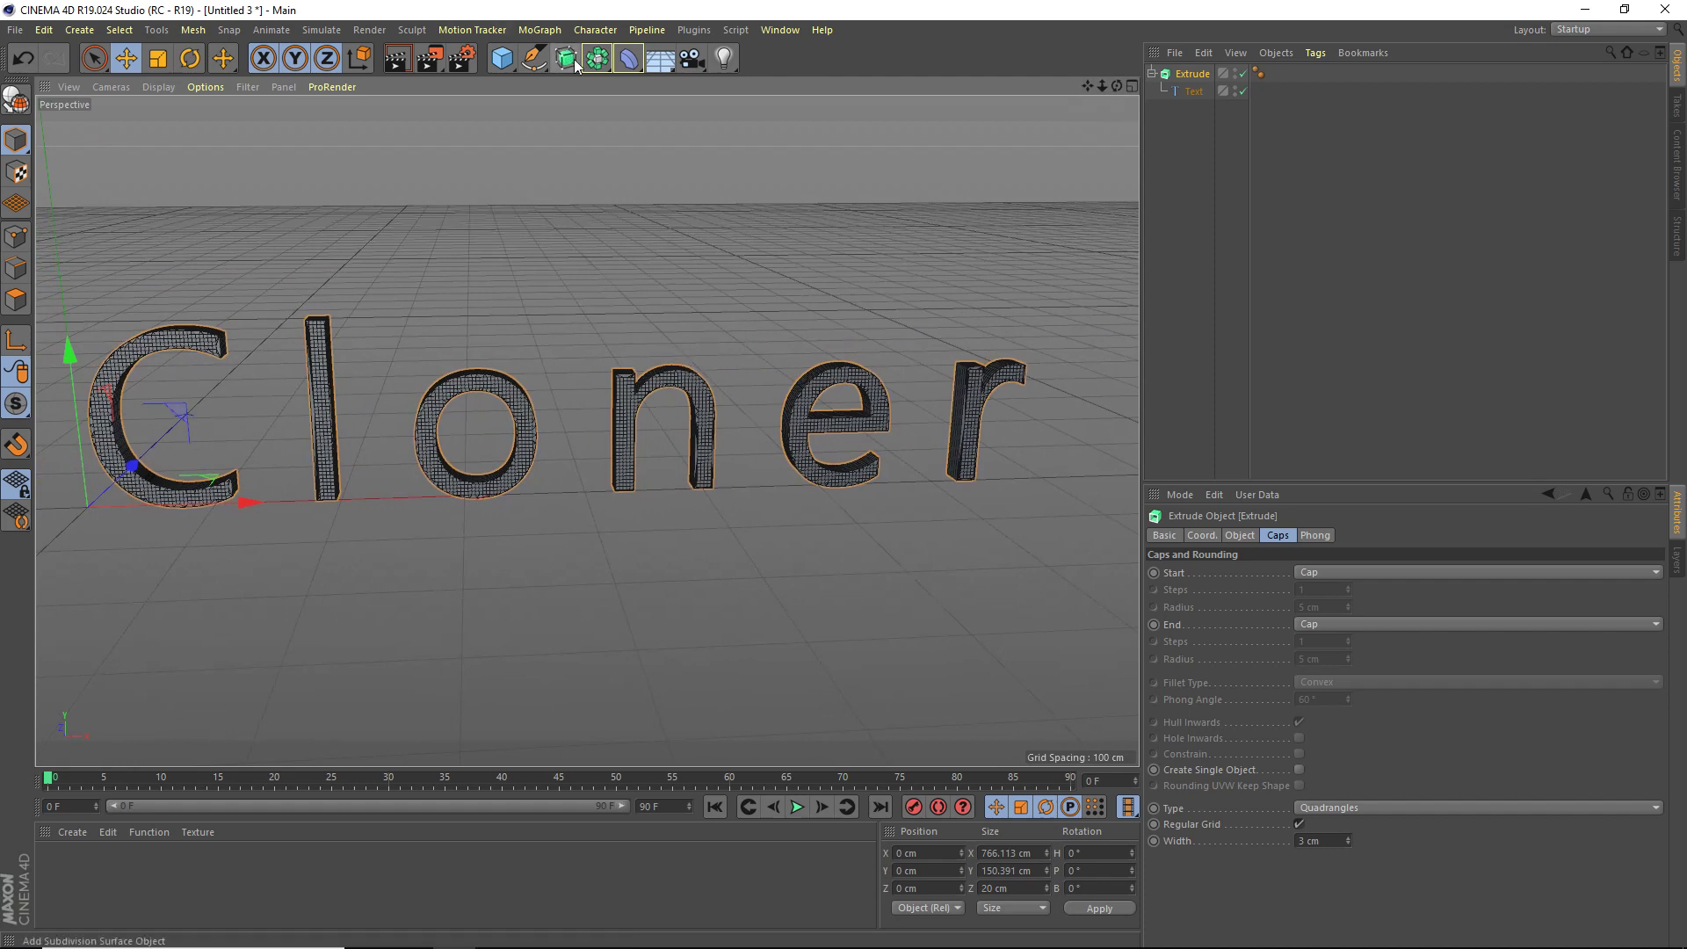
Make the extruded text editable and expand its hierarchy to show the resulting cap objects.
{"action": "left_click_drag", "start_coordinate": [1179, 143], "coordinate": [1178, 37]}
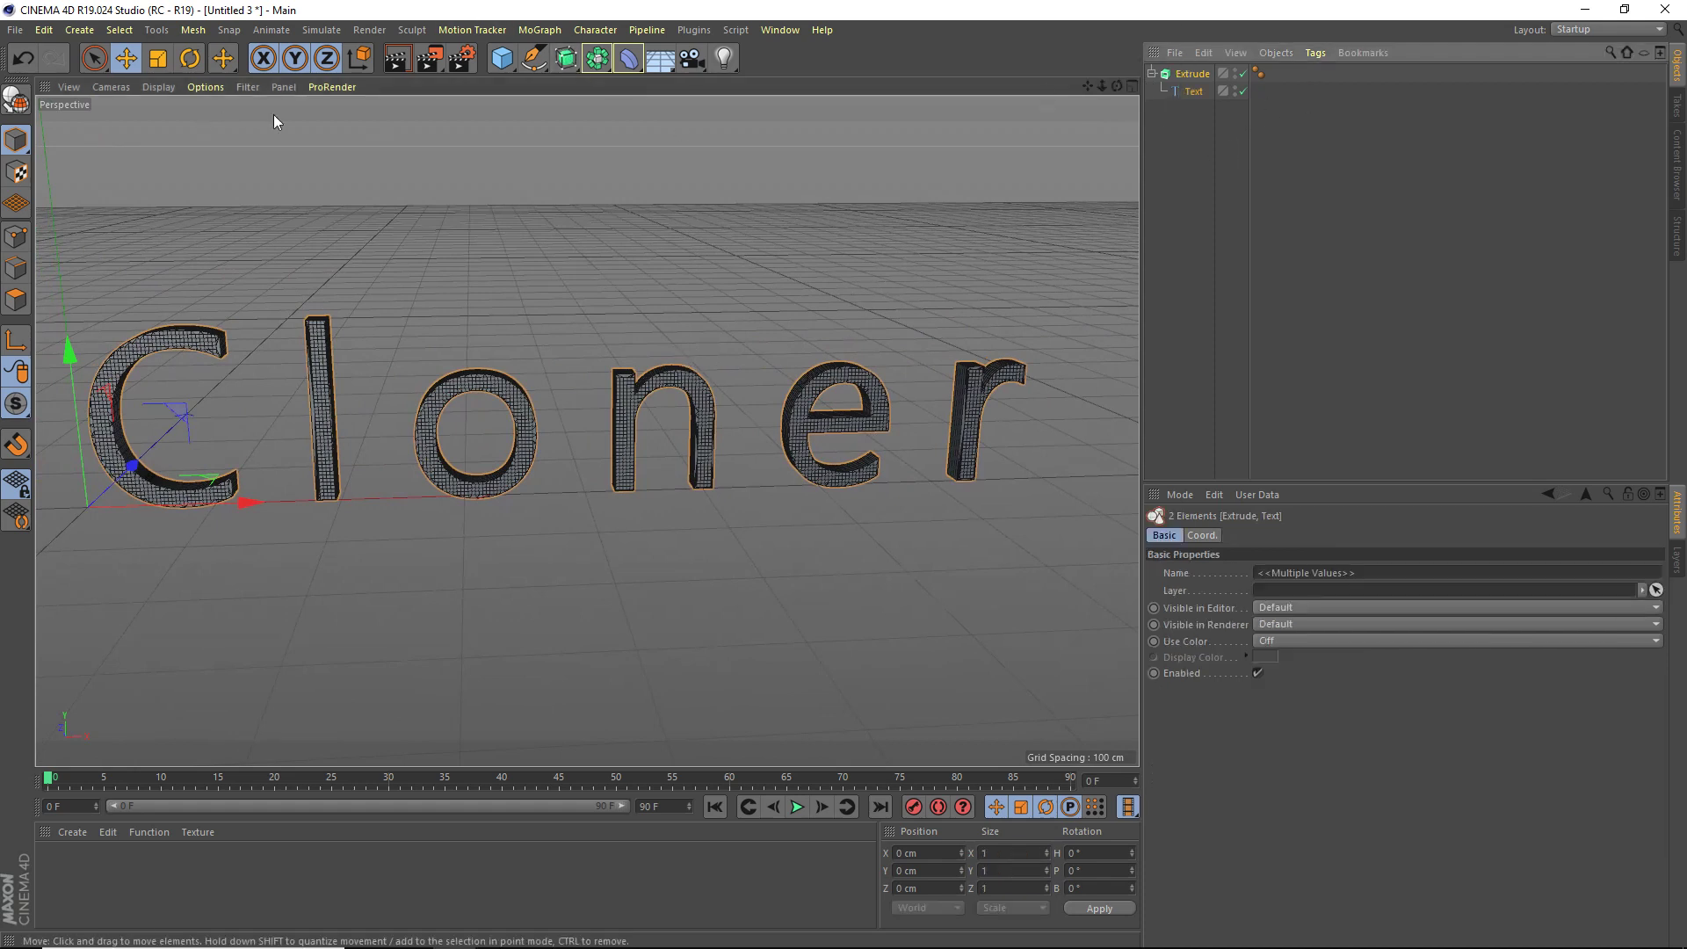
{"action": "left_click", "coordinate": [1200, 76]}
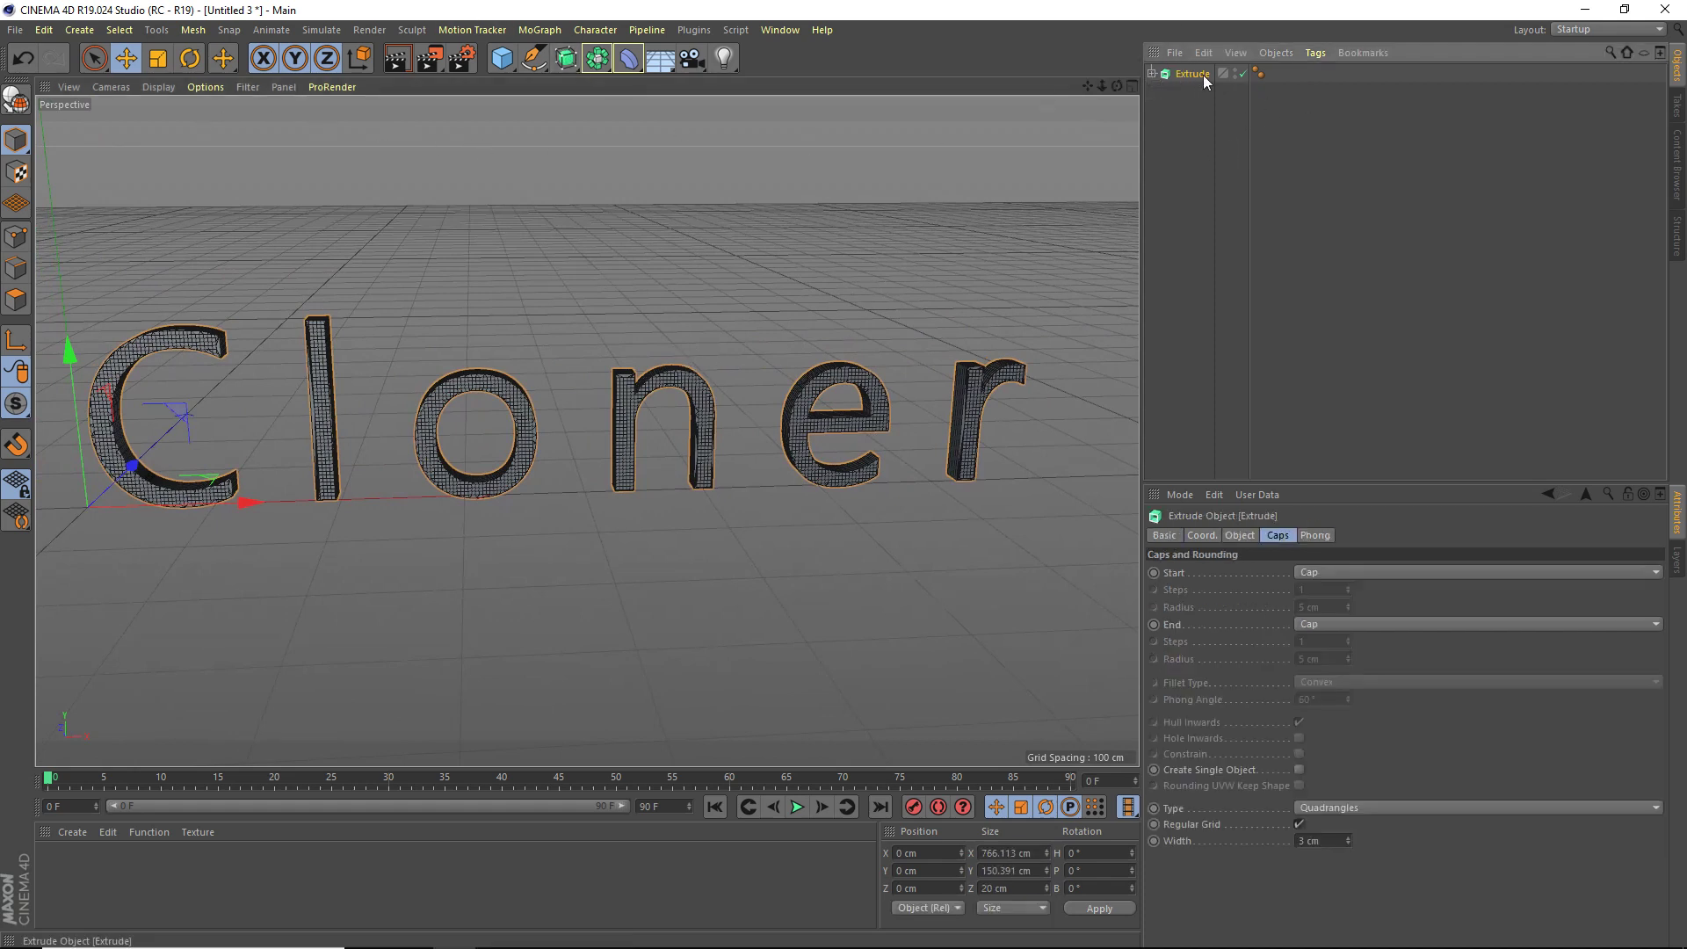
{"action": "key", "text": "c"}
{"action": "left_click", "coordinate": [1152, 74]}
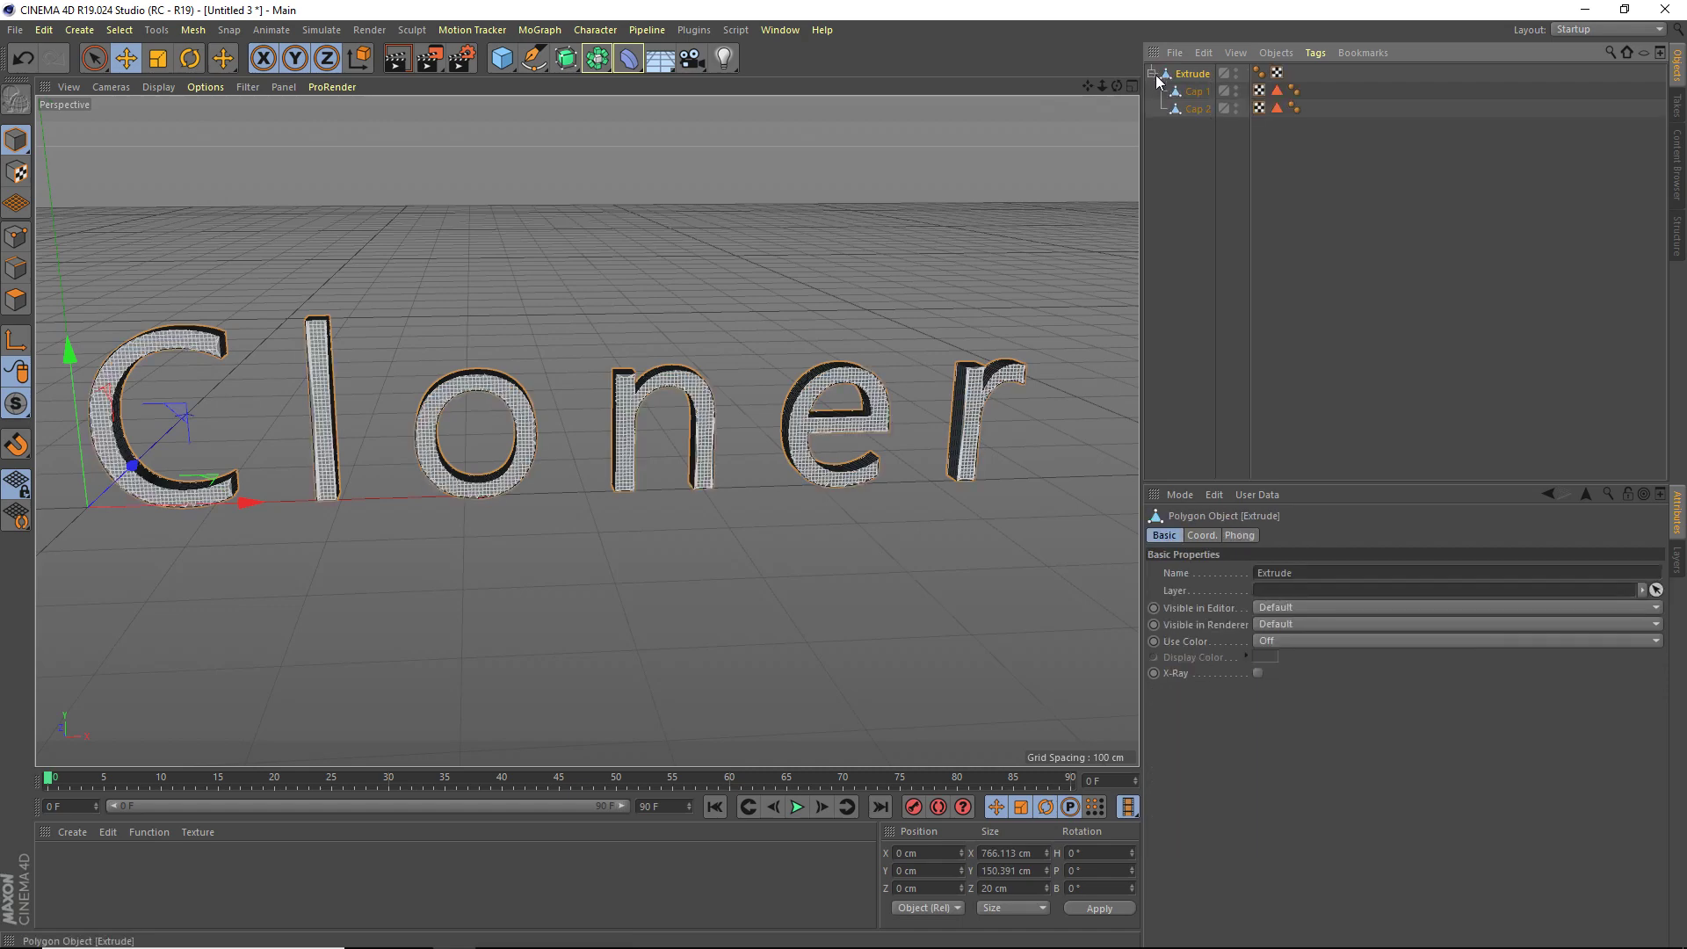
Merge the extrusion and its caps with Connect Objects + Delete, and rename the resulting object "Text".
{"action": "left_click_drag", "start_coordinate": [1187, 148], "coordinate": [1183, 37]}
{"action": "right_click", "coordinate": [1191, 93]}
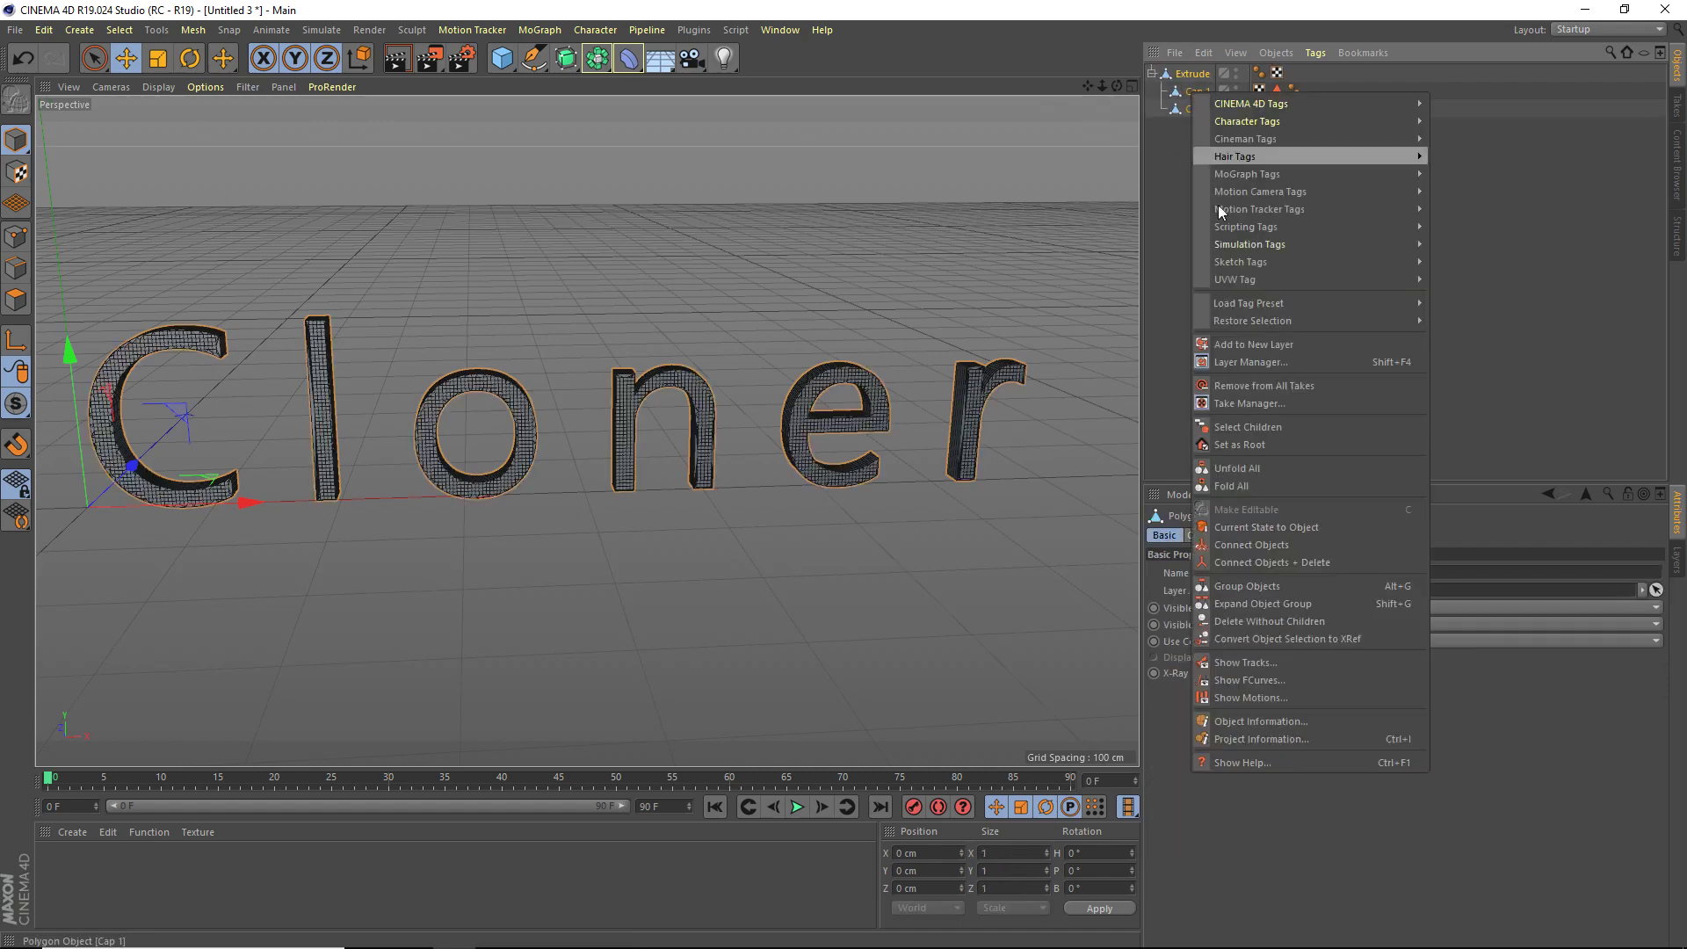
{"action": "left_click", "coordinate": [1319, 567]}
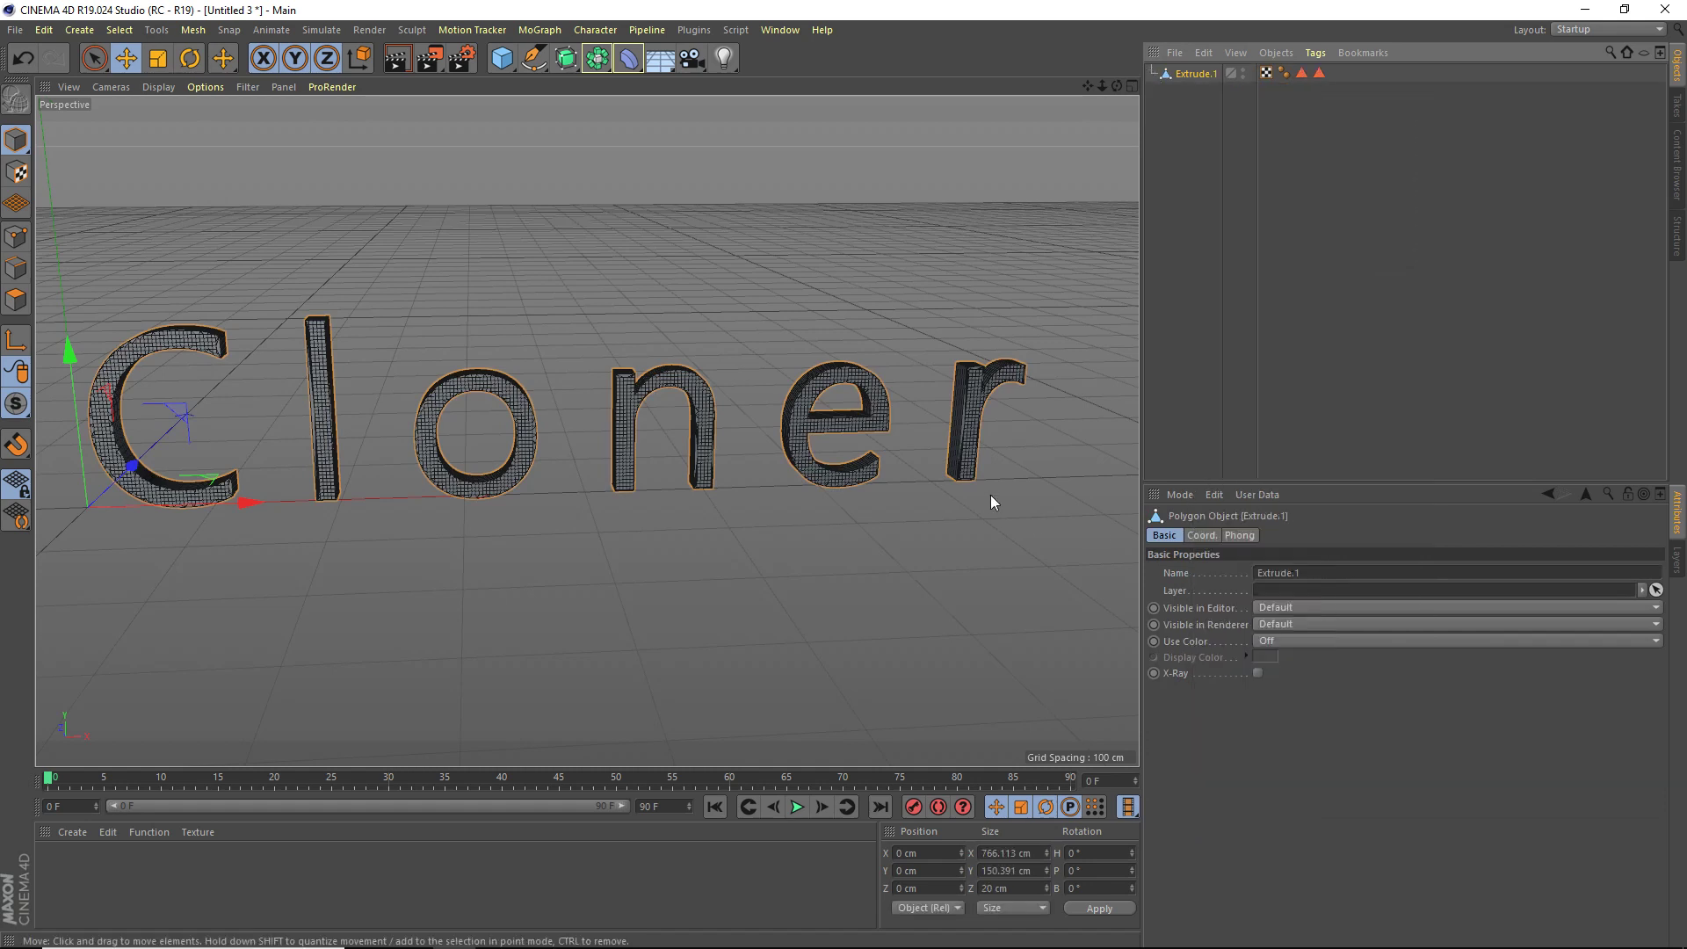
{"action": "double_click", "coordinate": [1194, 74]}
{"action": "type", "text": "Text"}
{"action": "key", "text": "Return"}
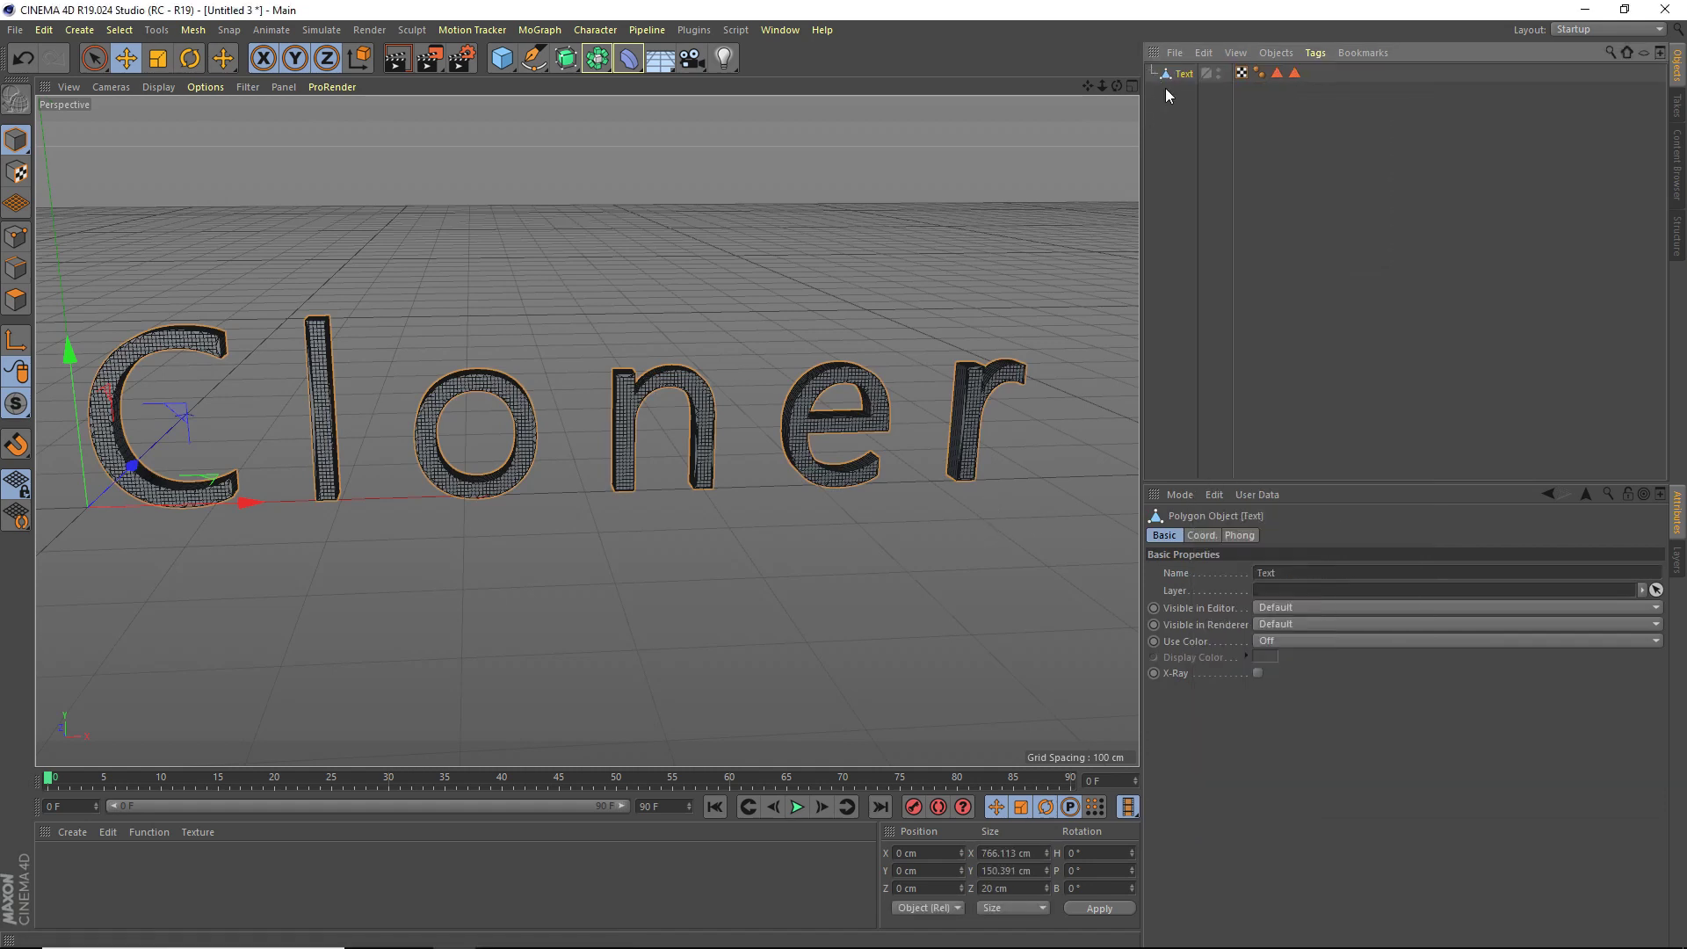
Add a sphere and move it above the middle of the text, to about X 360 cm and Y 106 cm.
{"action": "left_click_drag", "start_coordinate": [502, 58], "coordinate": [783, 108]}
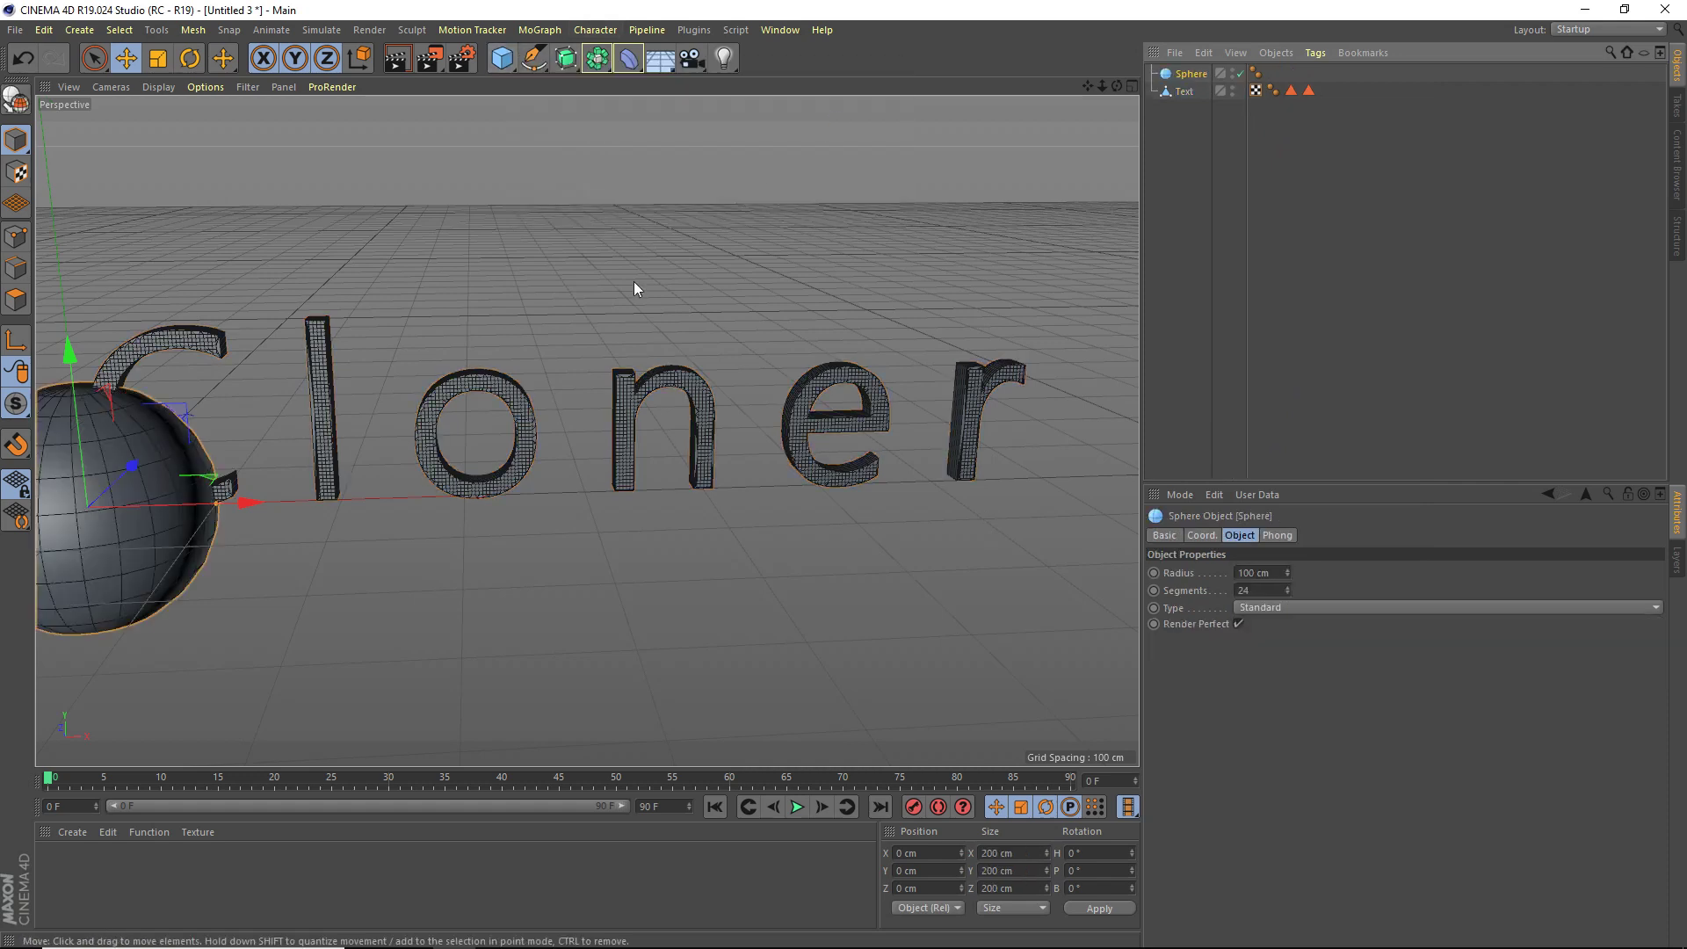
{"action": "left_click_drag", "start_coordinate": [255, 508], "coordinate": [697, 514]}
{"action": "left_click_drag", "start_coordinate": [543, 381], "coordinate": [545, 167]}
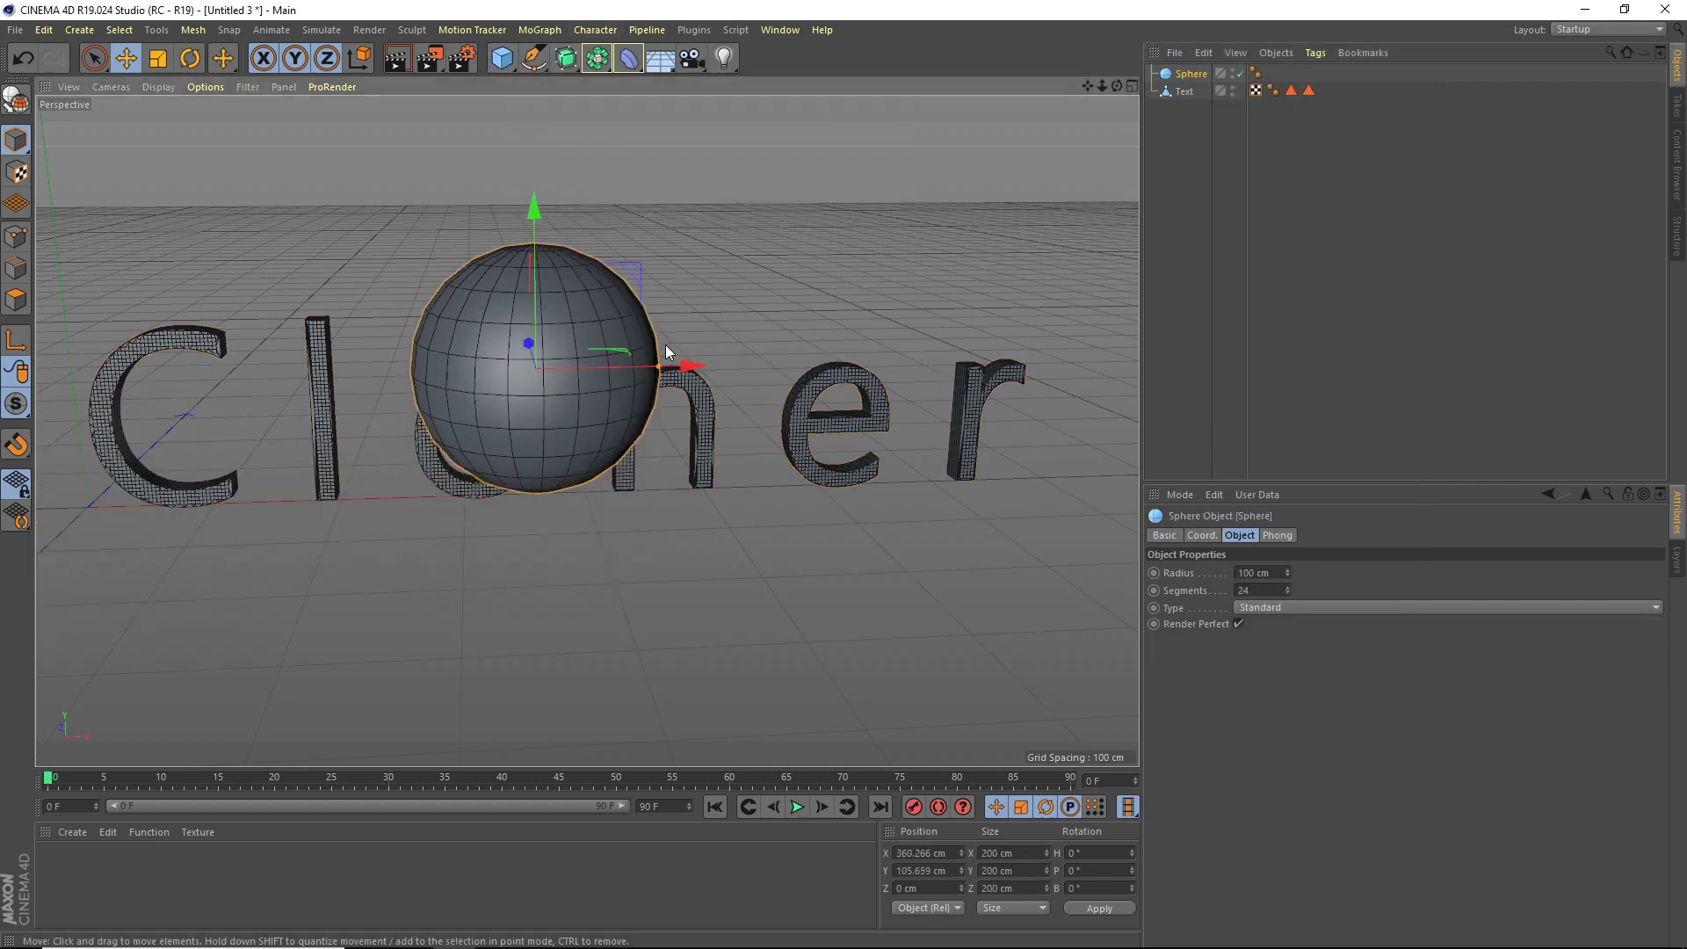
Shrink the sphere to a radius of about 8.7 cm and reduce its segments to 3.
{"action": "left_click_drag", "start_coordinate": [640, 362], "coordinate": [540, 365]}
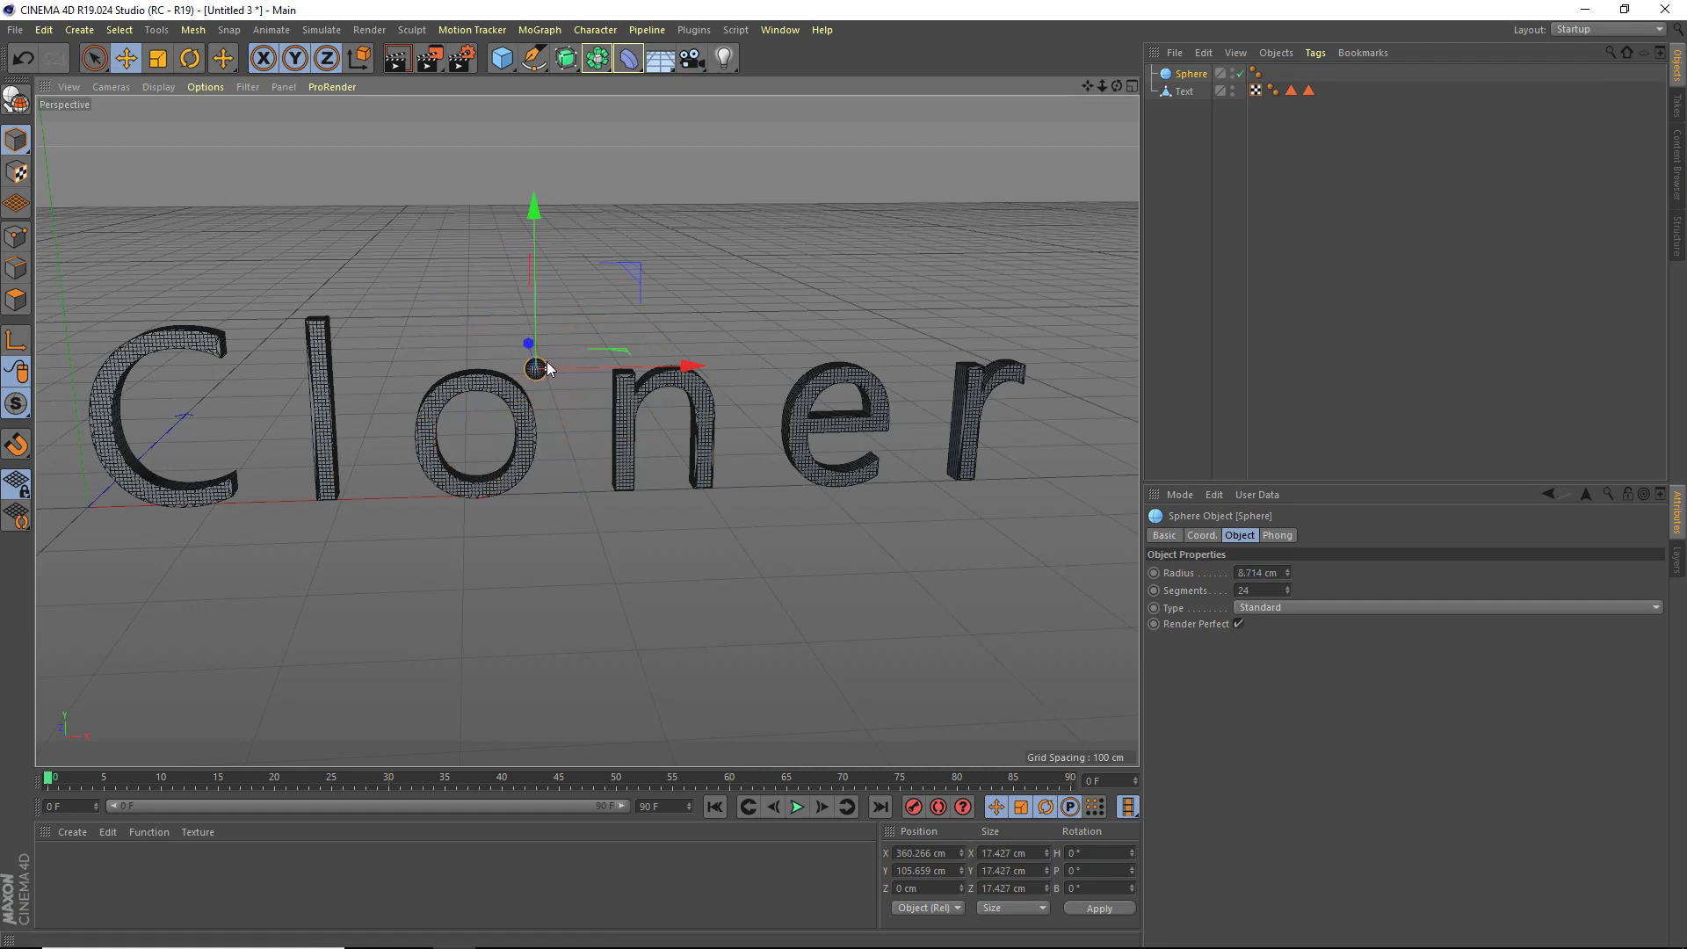
{"action": "scroll", "coordinate": [540, 365], "scroll_direction": "up", "scroll_amount": 6}
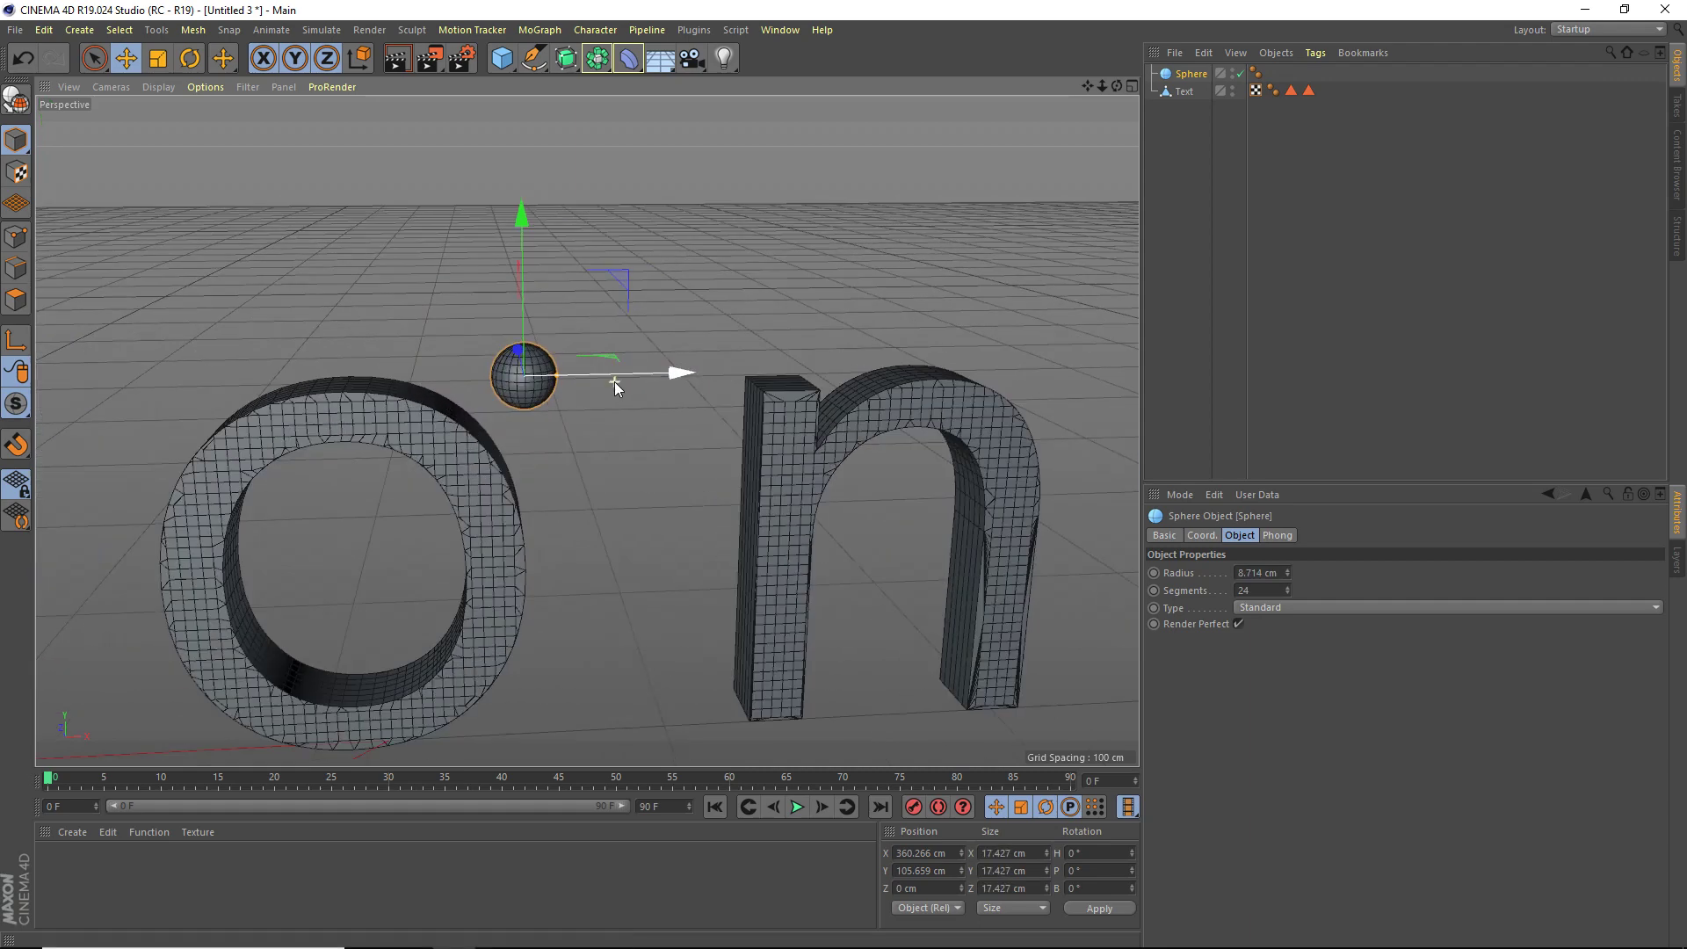
{"action": "scroll", "coordinate": [614, 382], "scroll_direction": "up", "scroll_amount": 2}
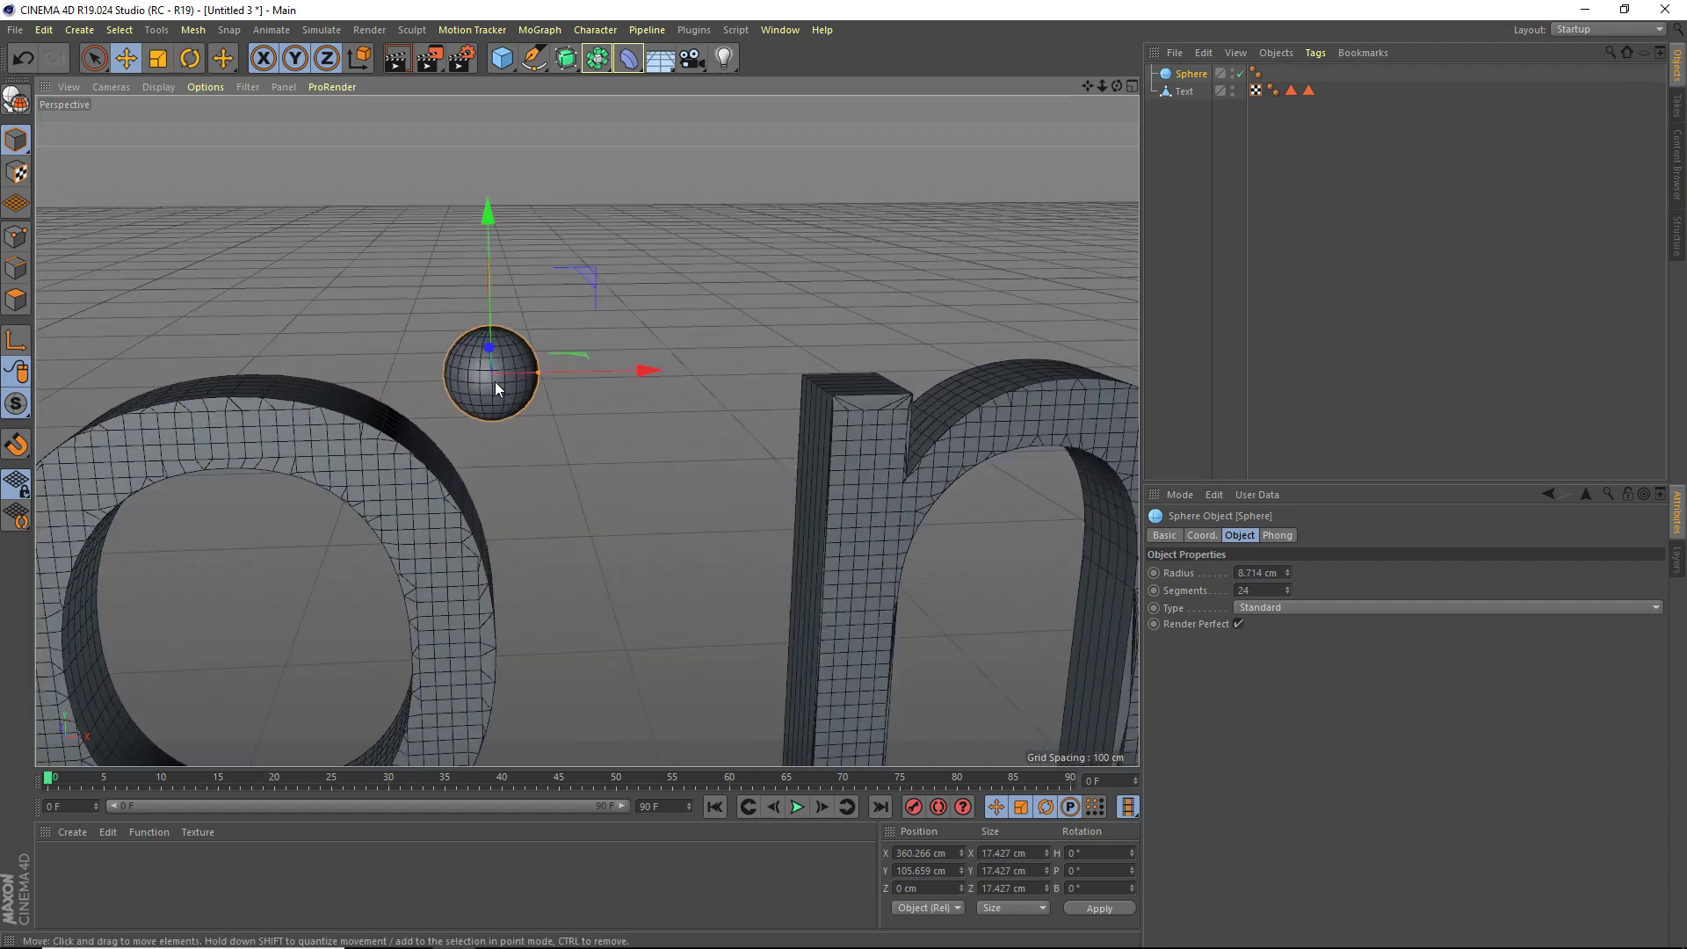
{"action": "left_click_drag", "start_coordinate": [1288, 592], "coordinate": [1248, 593]}
{"action": "scroll", "coordinate": [418, 325], "scroll_direction": "up", "scroll_amount": 3}
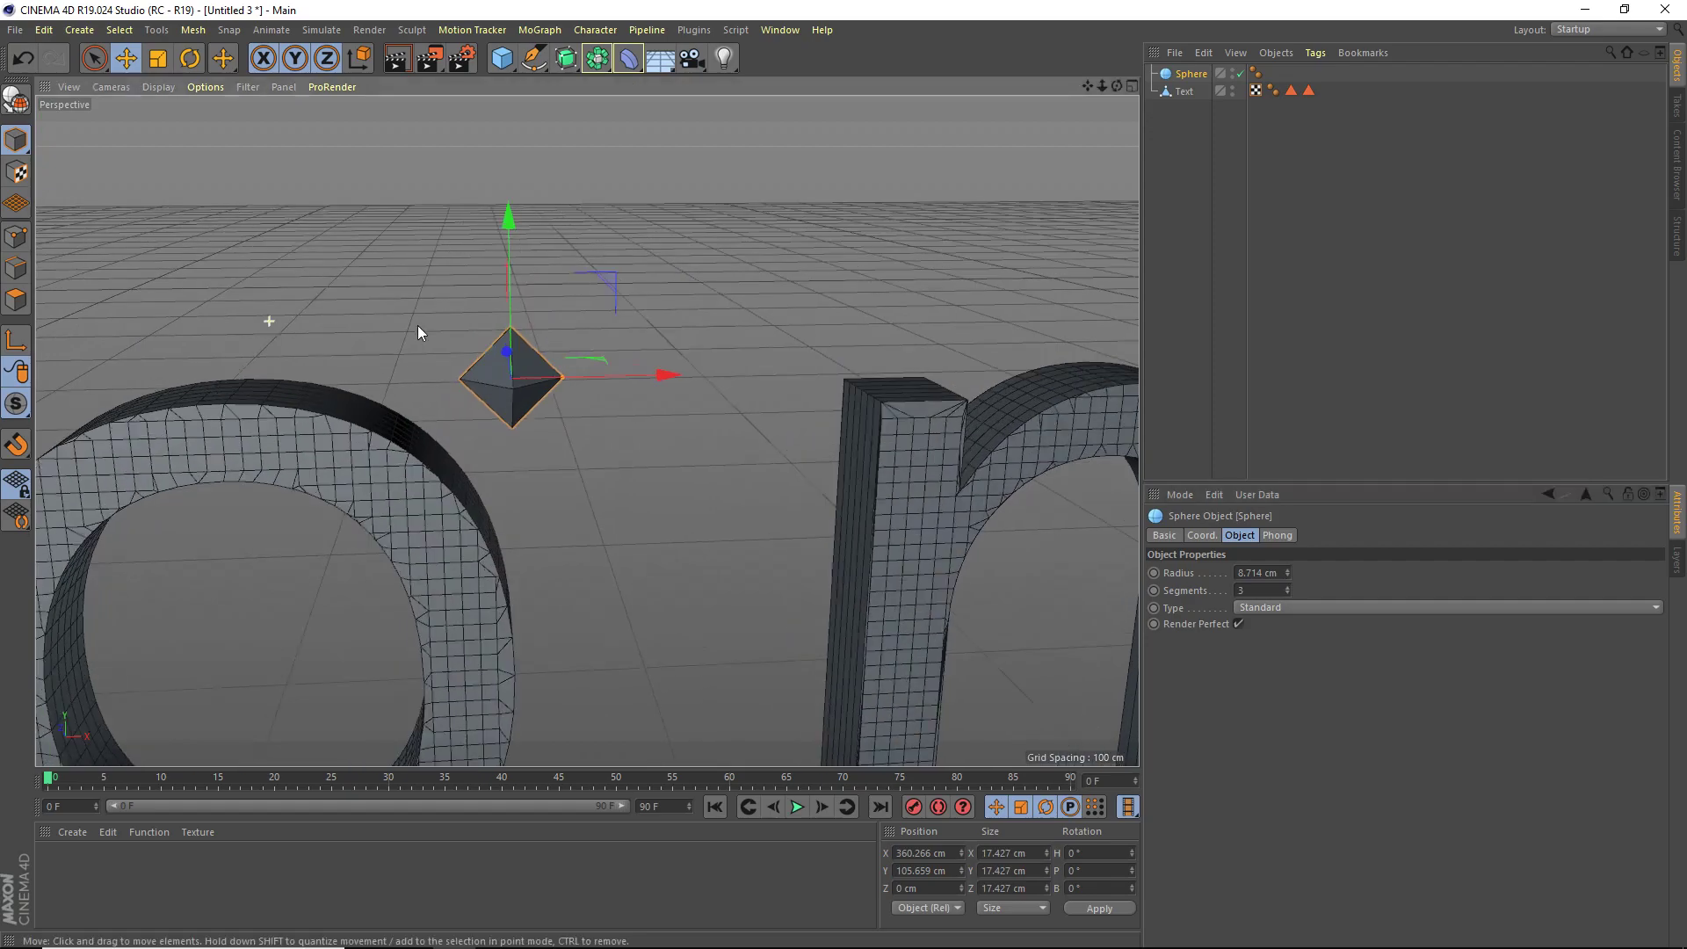
{"action": "mouse_move", "coordinate": [1114, 86]}
{"action": "left_mouse_down"}
{"action": "mouse_move", "coordinate": [1178, 105]}
{"action": "mouse_move", "coordinate": [1125, 88]}
{"action": "left_mouse_up"}
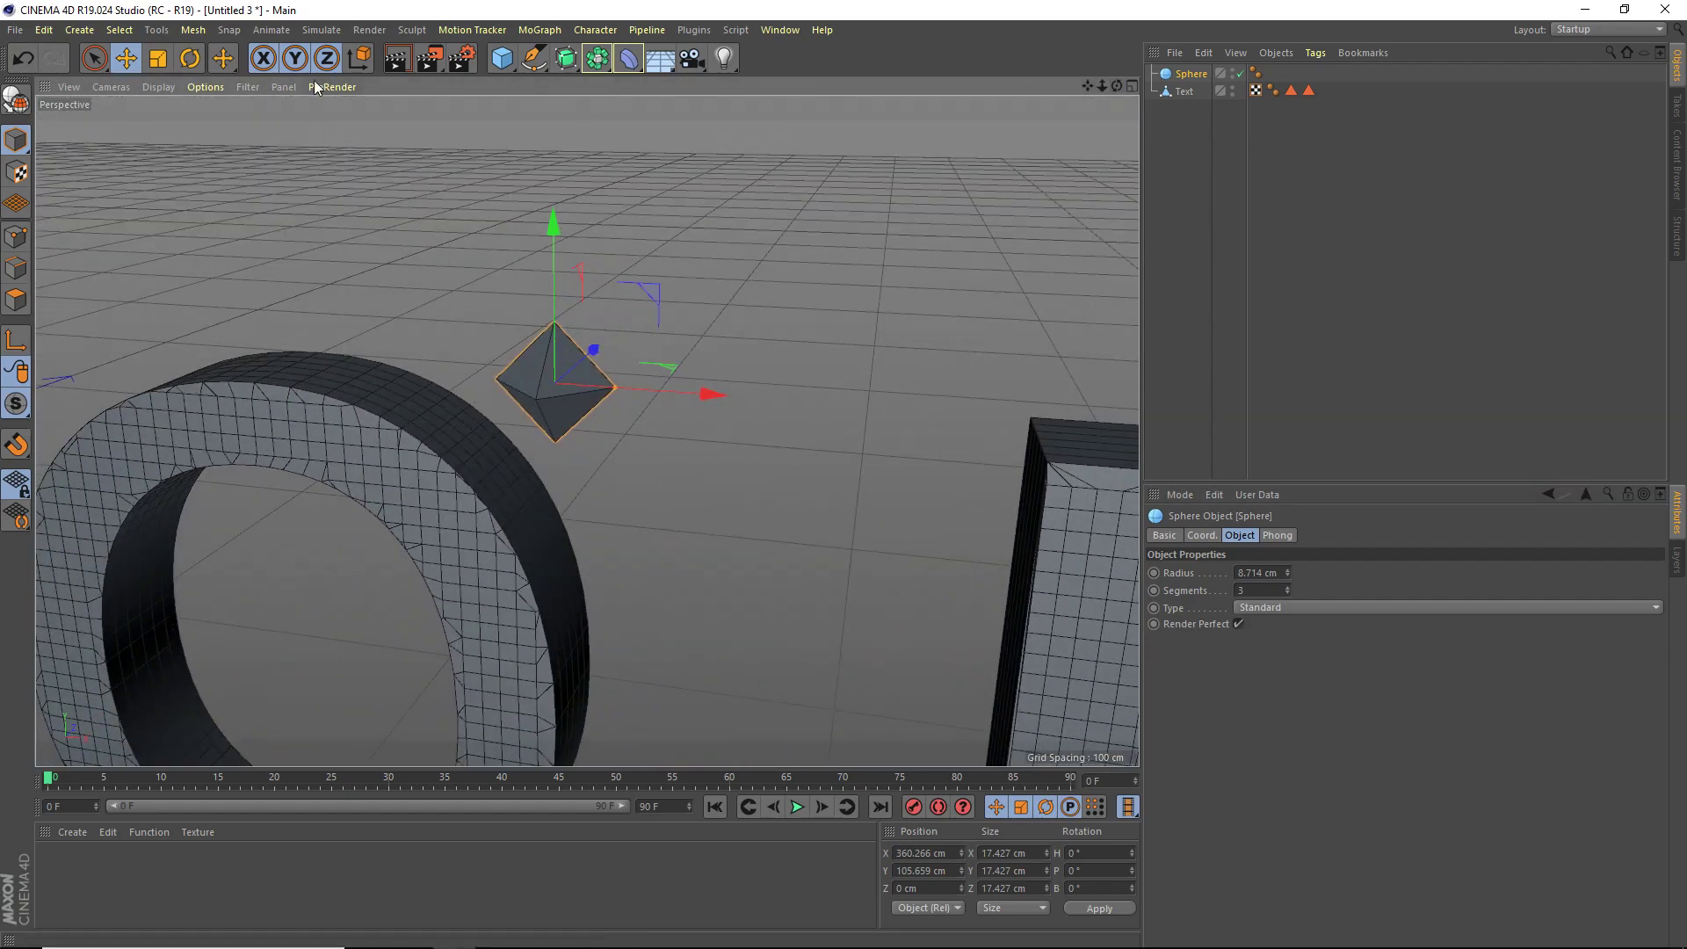
Preview the low-poly sphere with Render Perfect in viewport renders and compare it with its faceted editor display.
{"action": "left_click", "coordinate": [397, 58]}
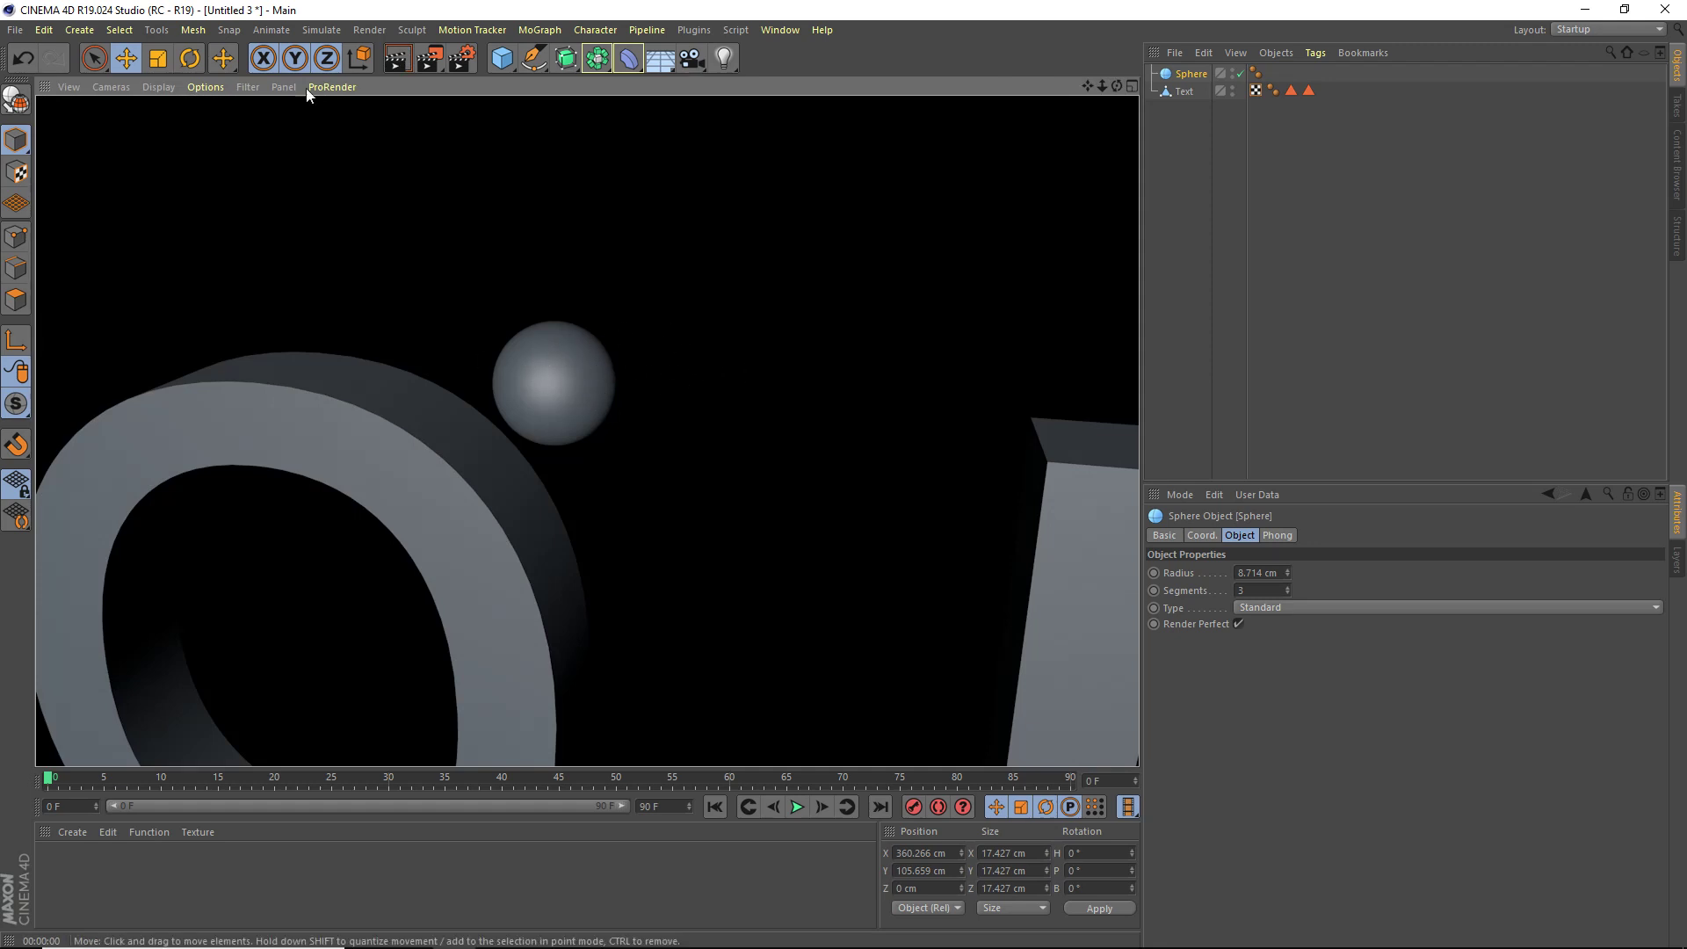
{"action": "left_click", "coordinate": [699, 237]}
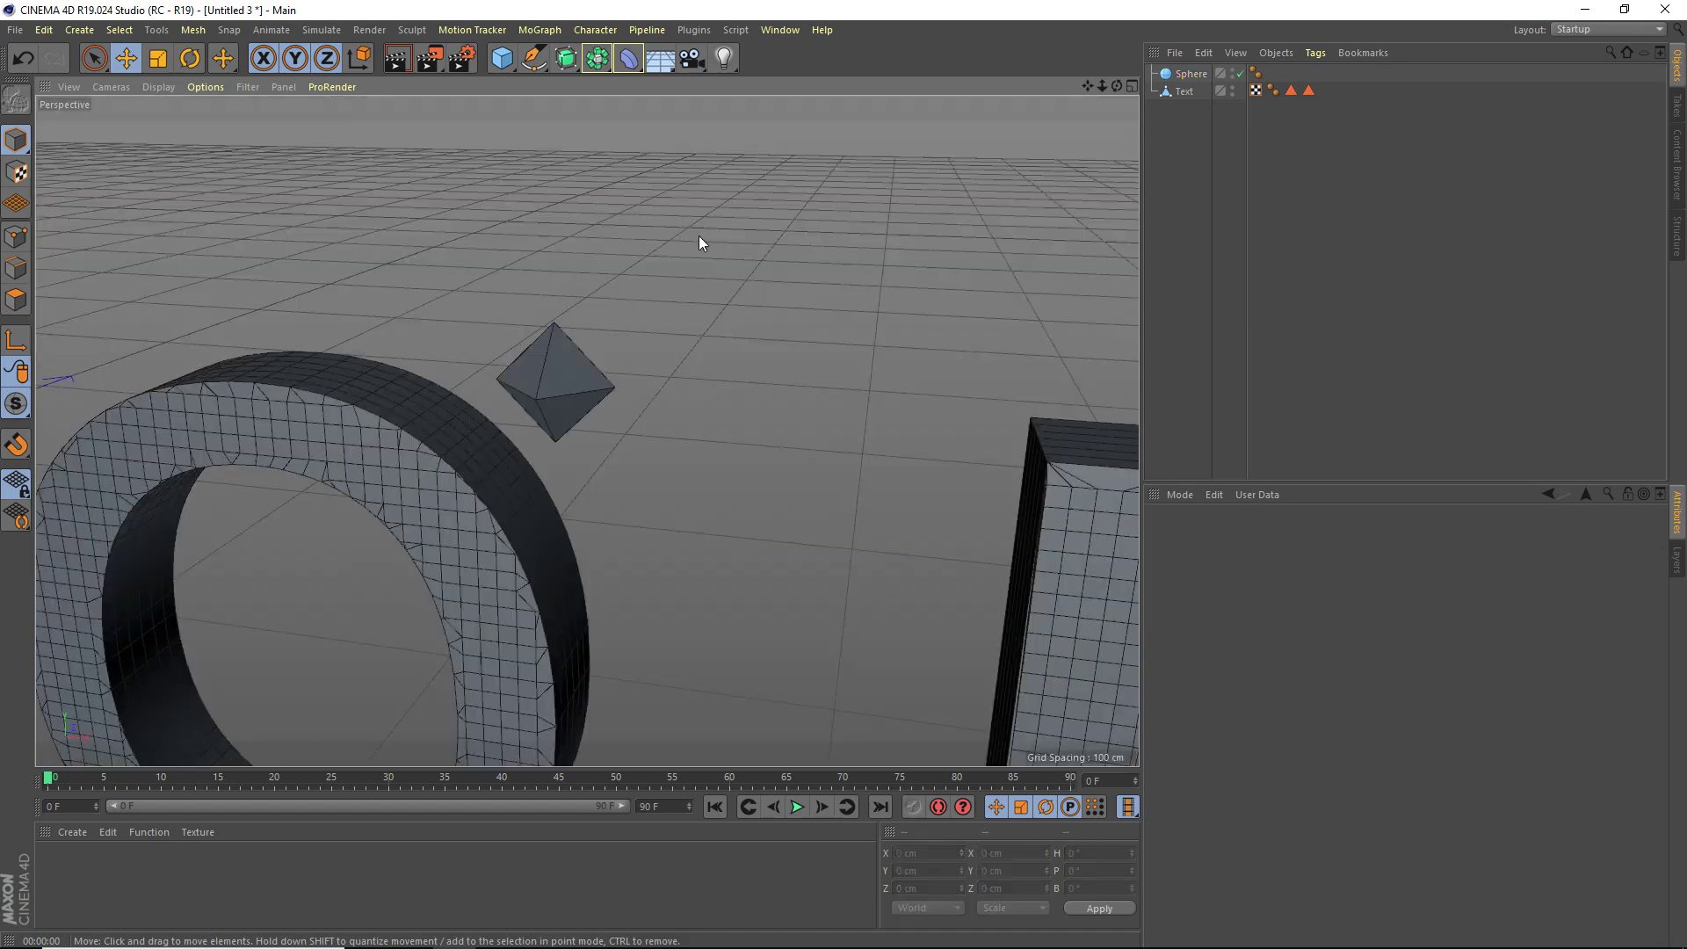
{"action": "left_click", "coordinate": [394, 61]}
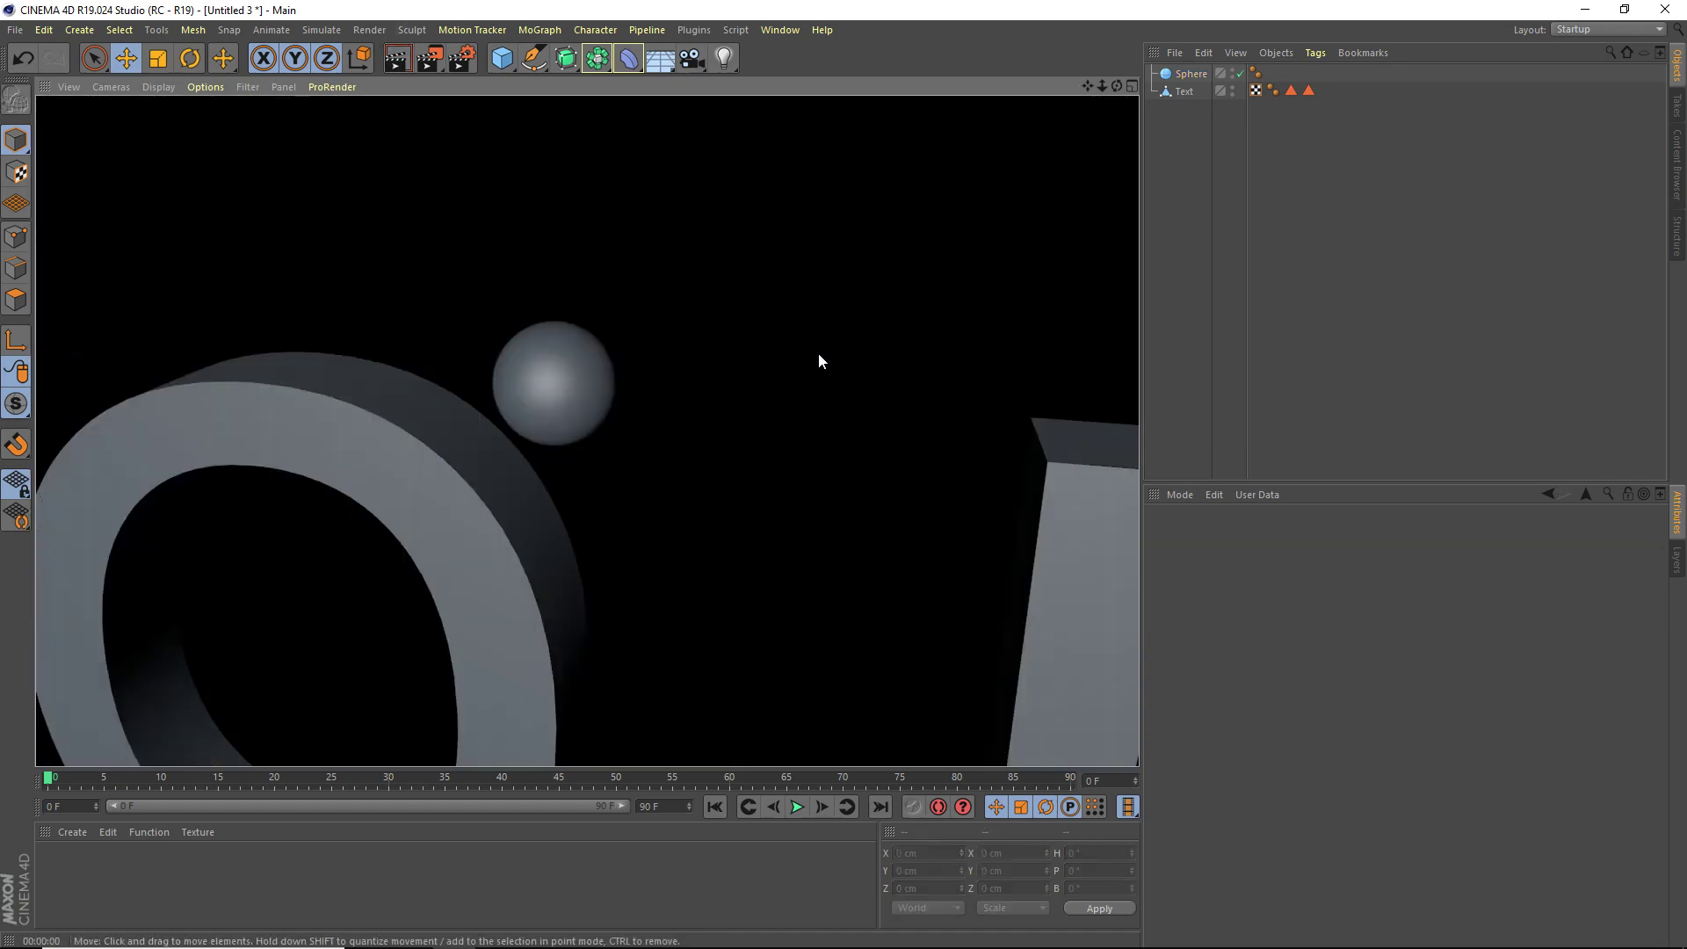
{"action": "left_click", "coordinate": [791, 350]}
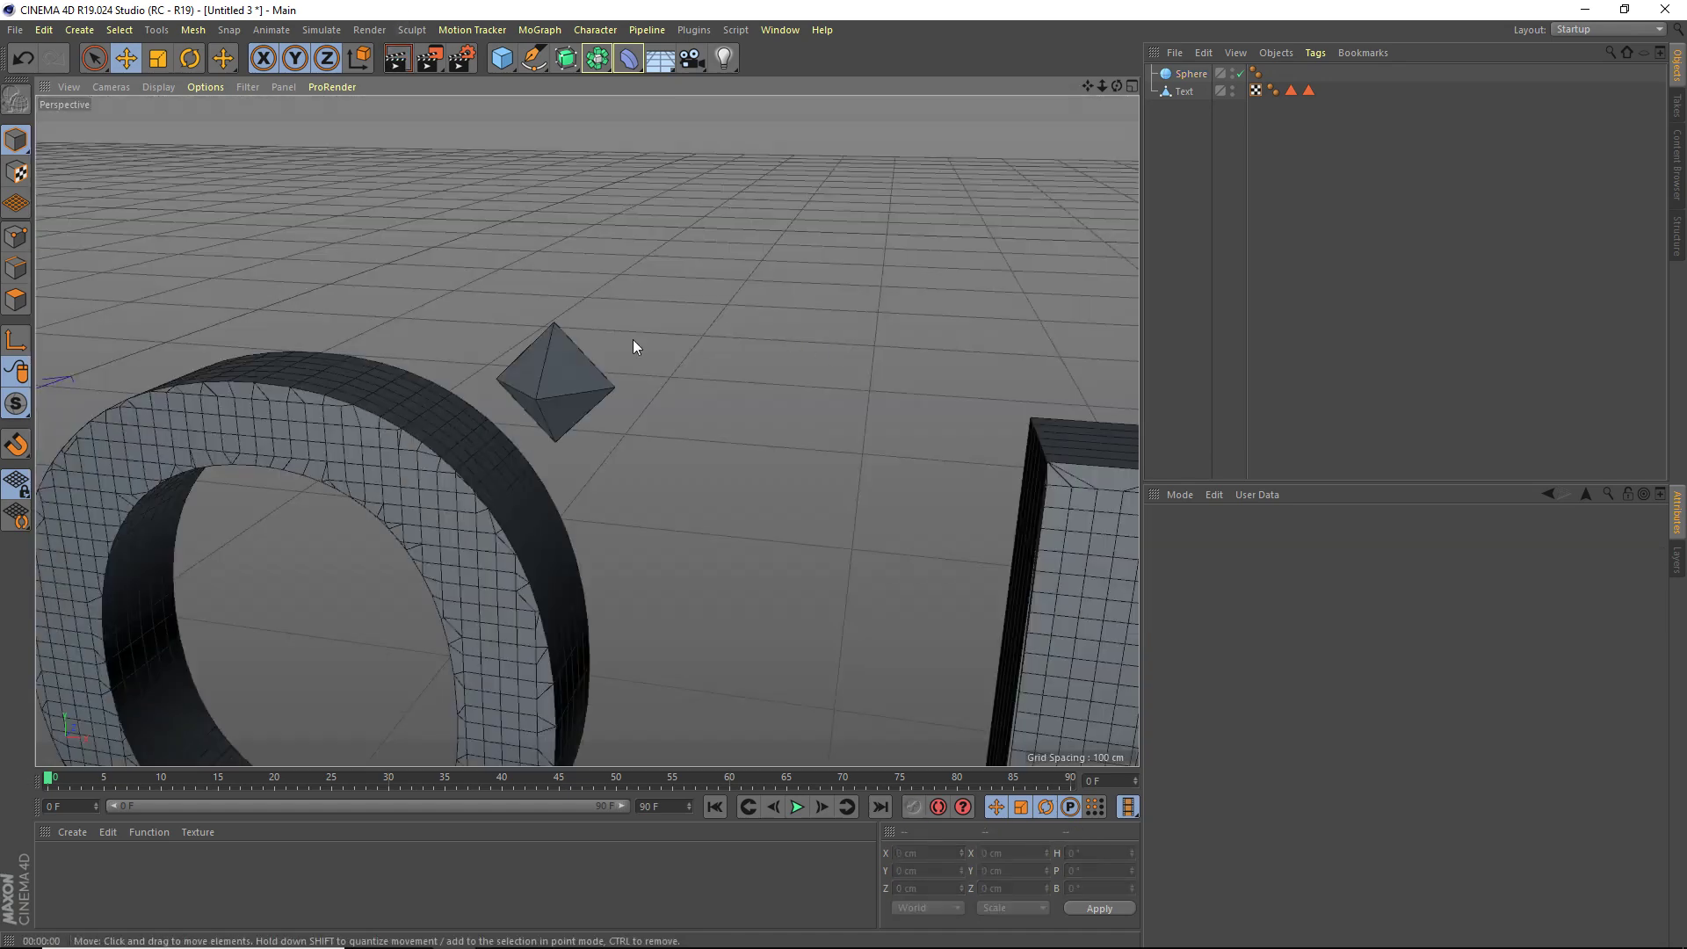
{"action": "left_click", "coordinate": [397, 59]}
{"action": "left_click", "coordinate": [671, 246]}
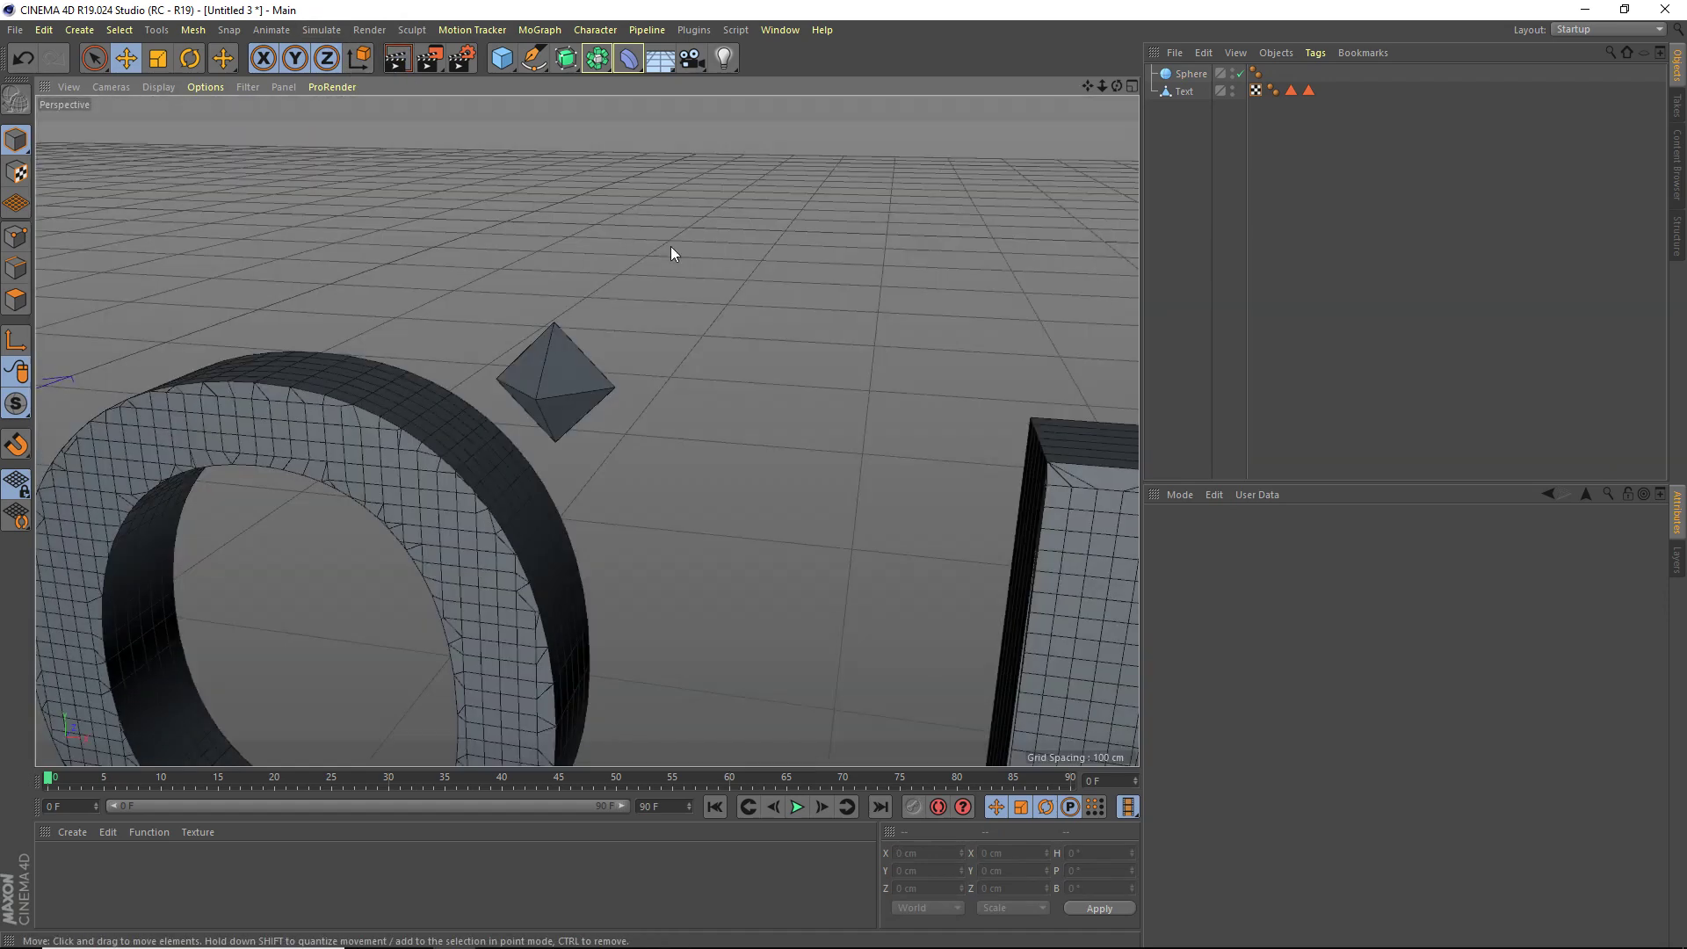
Add a MoGraph Cloner, make the sphere its child, and preview the clones in a viewport render.
{"action": "scroll", "coordinate": [736, 298], "scroll_direction": "down", "scroll_amount": 3}
{"action": "scroll", "coordinate": [736, 298], "scroll_direction": "down", "scroll_amount": 10}
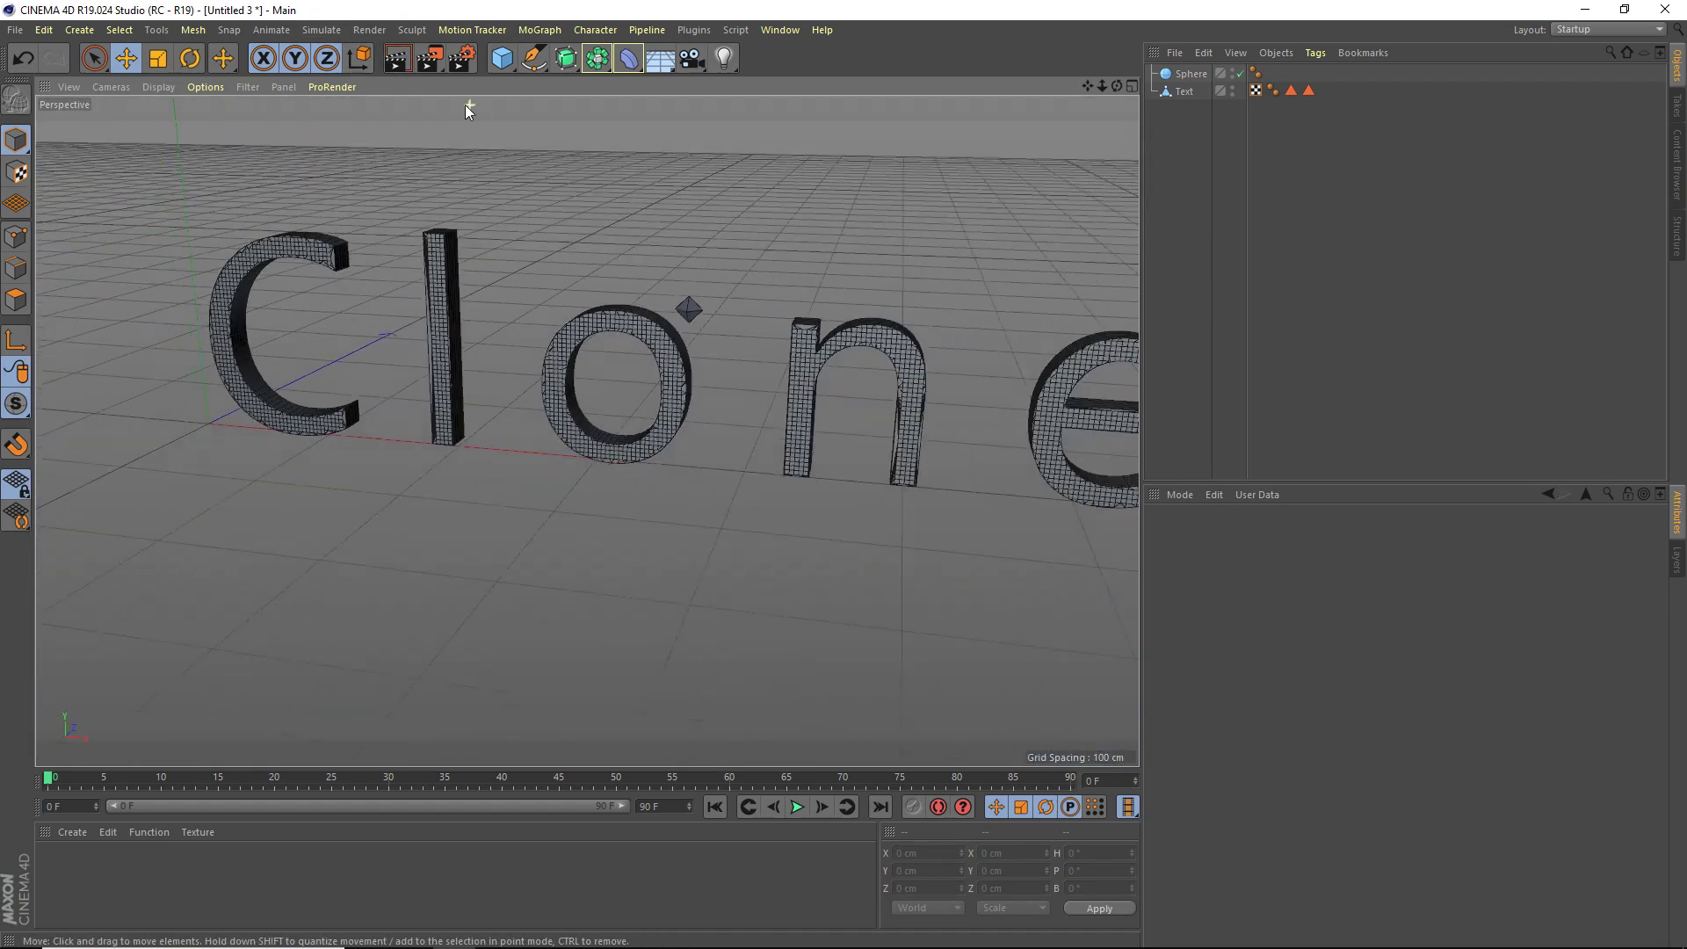
{"action": "left_click", "coordinate": [539, 29]}
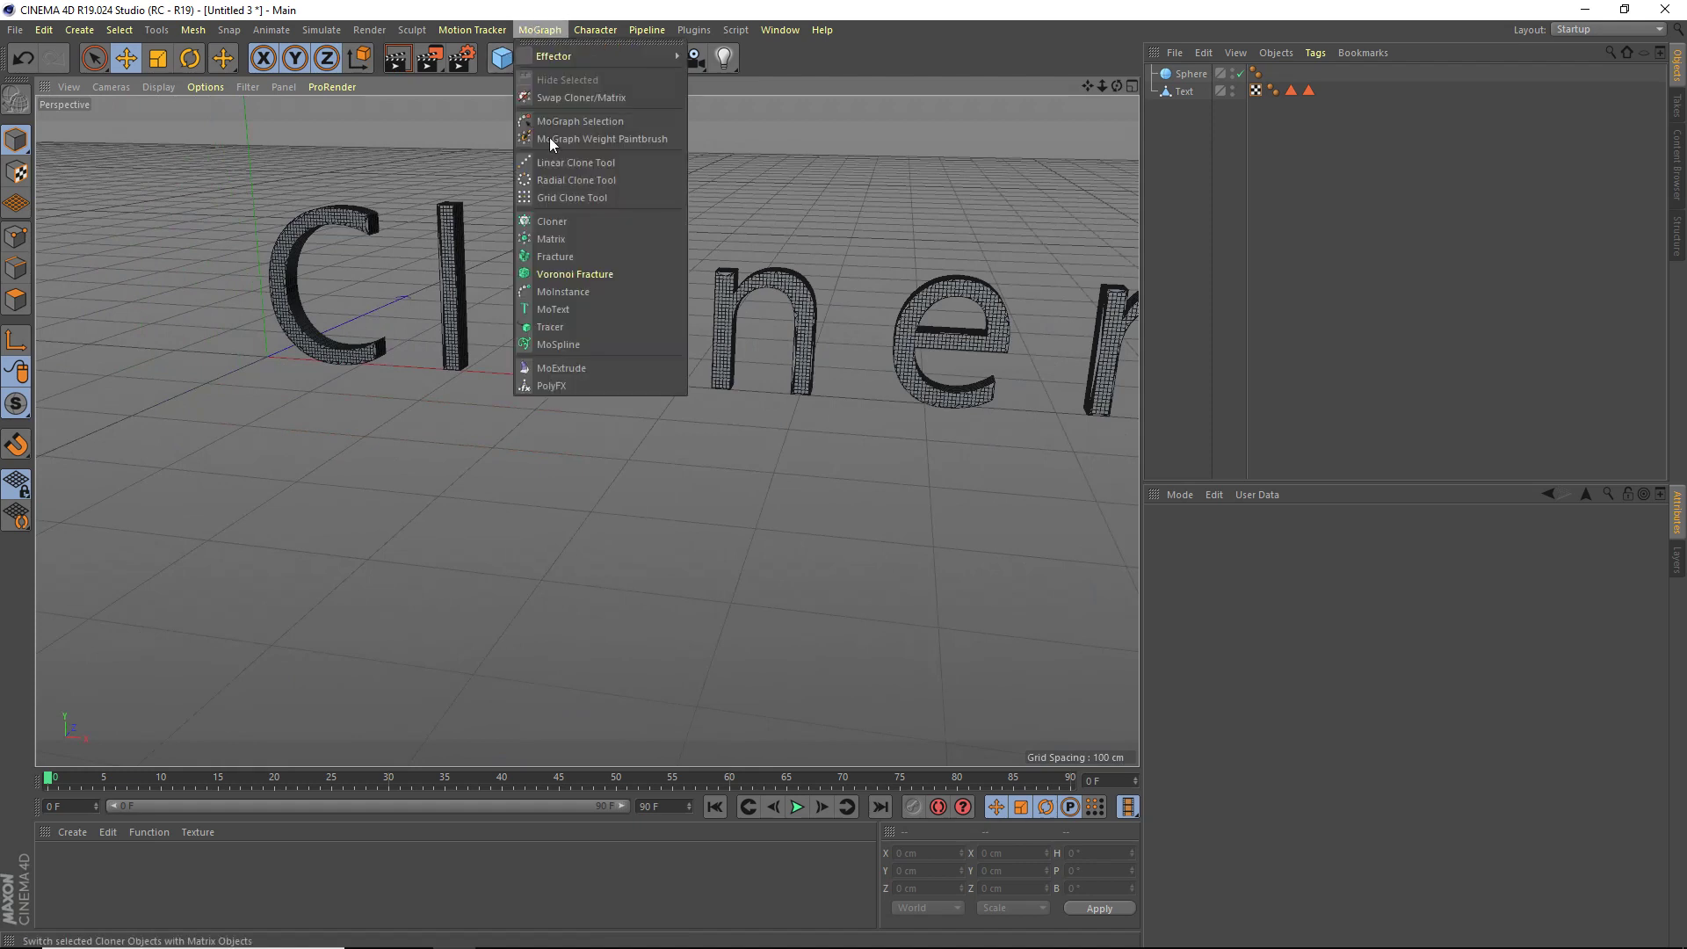
{"action": "left_click", "coordinate": [558, 220]}
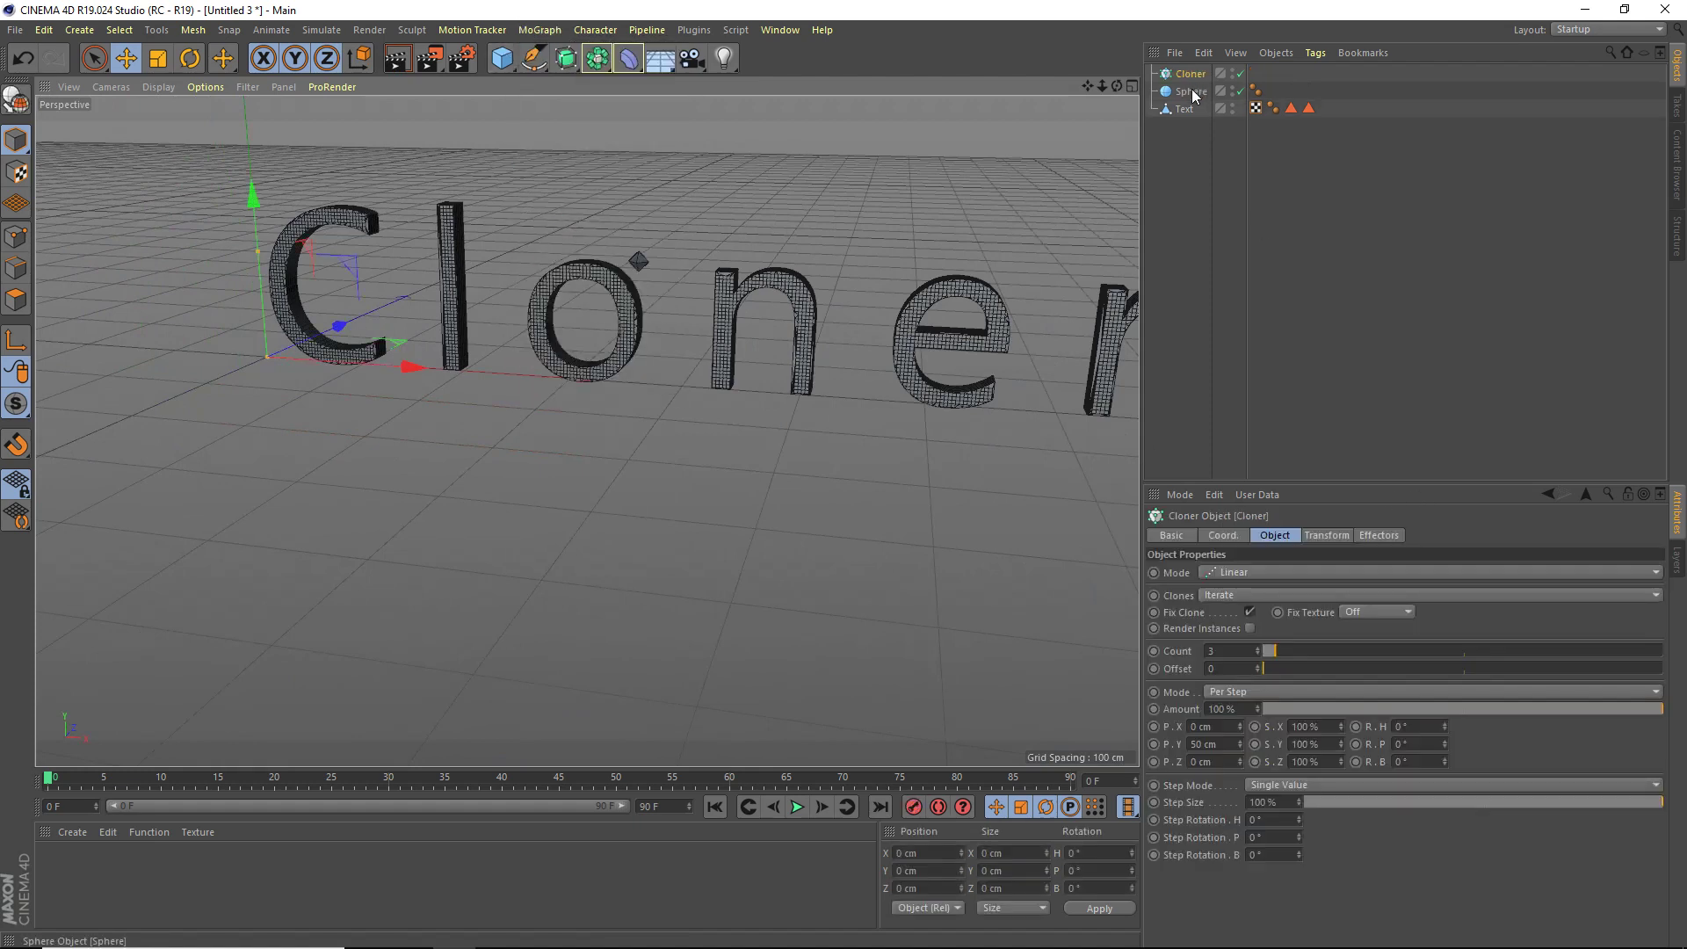
{"action": "left_click_drag", "start_coordinate": [1191, 91], "coordinate": [1192, 76]}
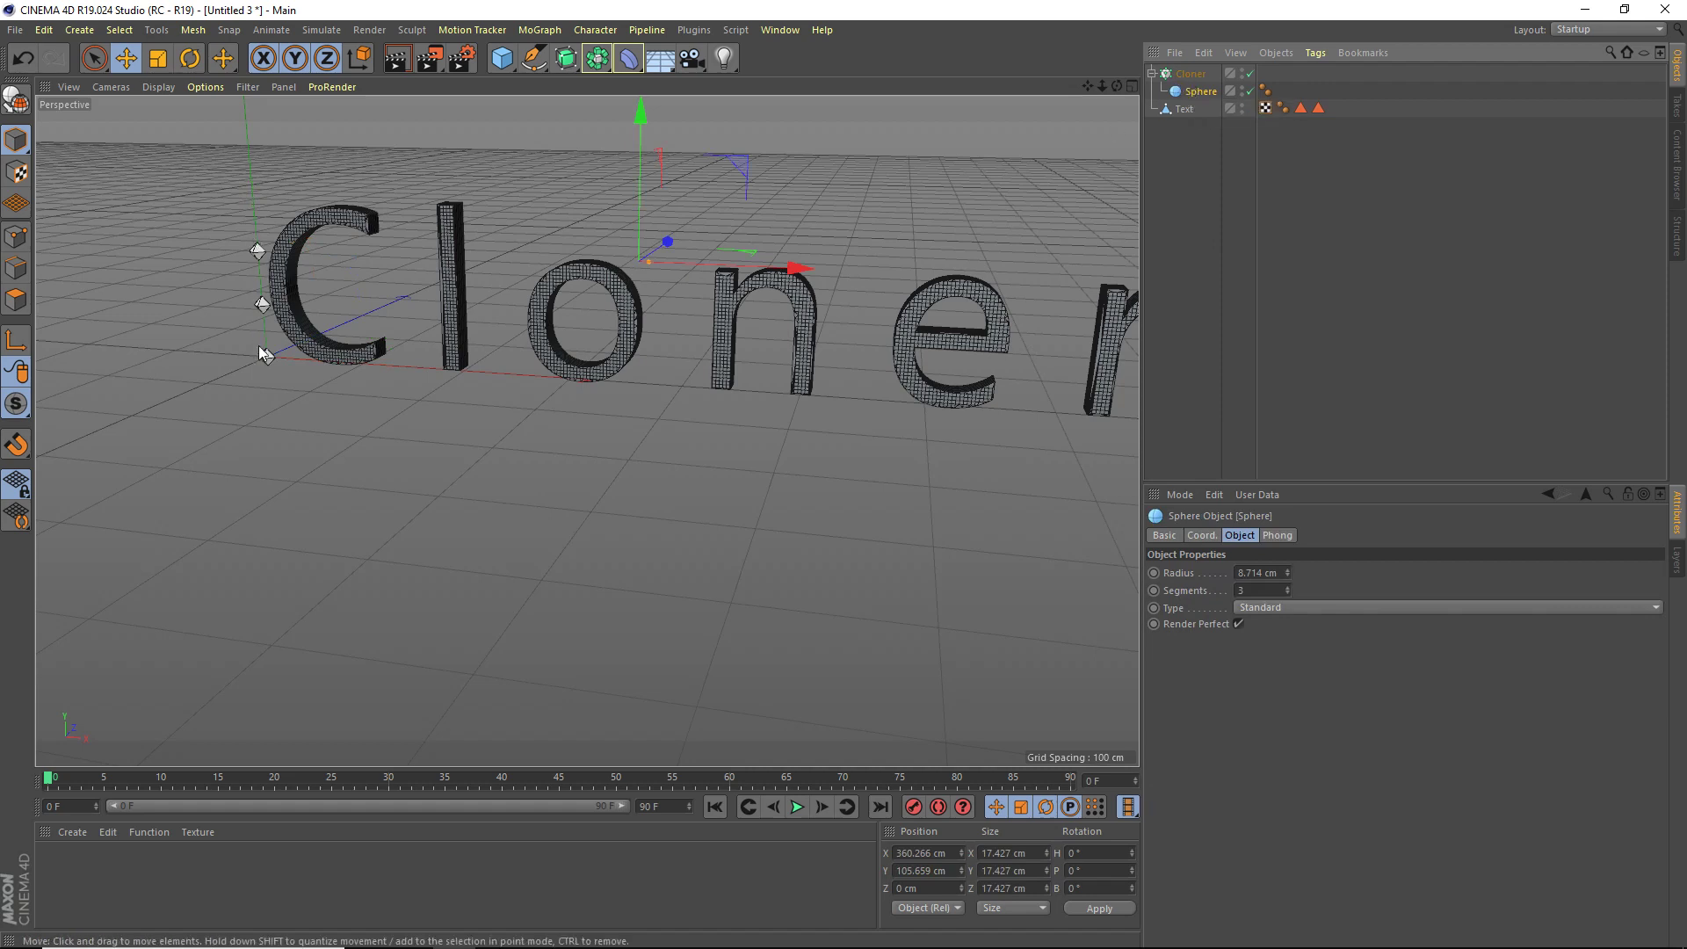
{"action": "left_click", "coordinate": [396, 58]}
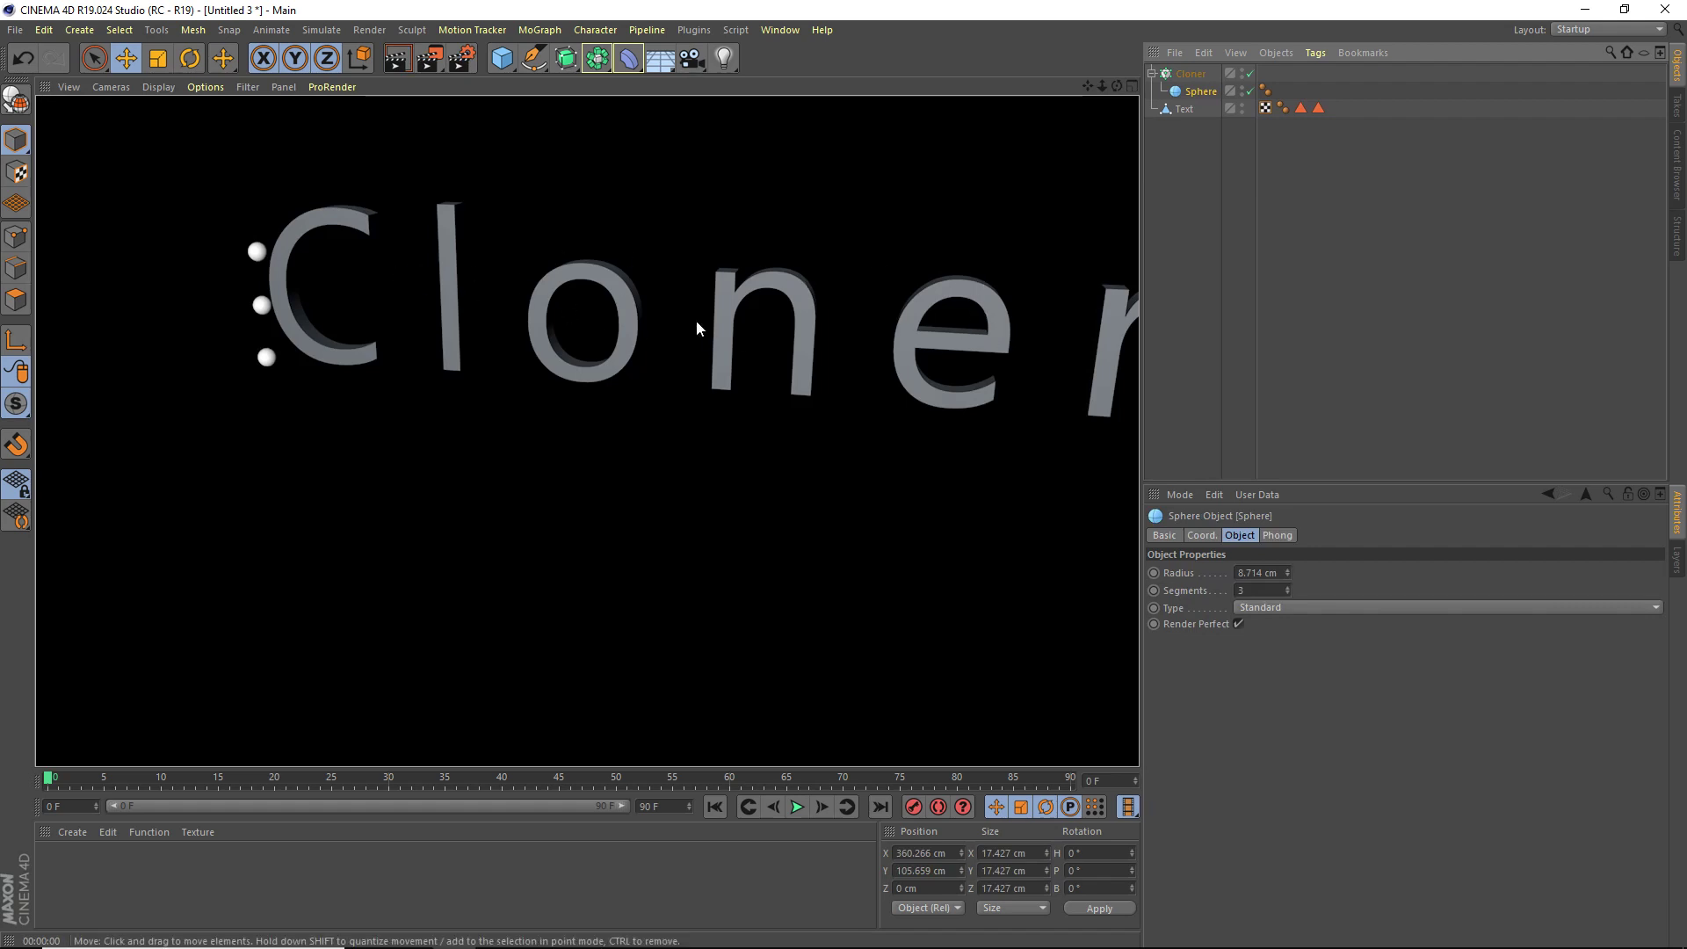
{"action": "left_click", "coordinate": [835, 209]}
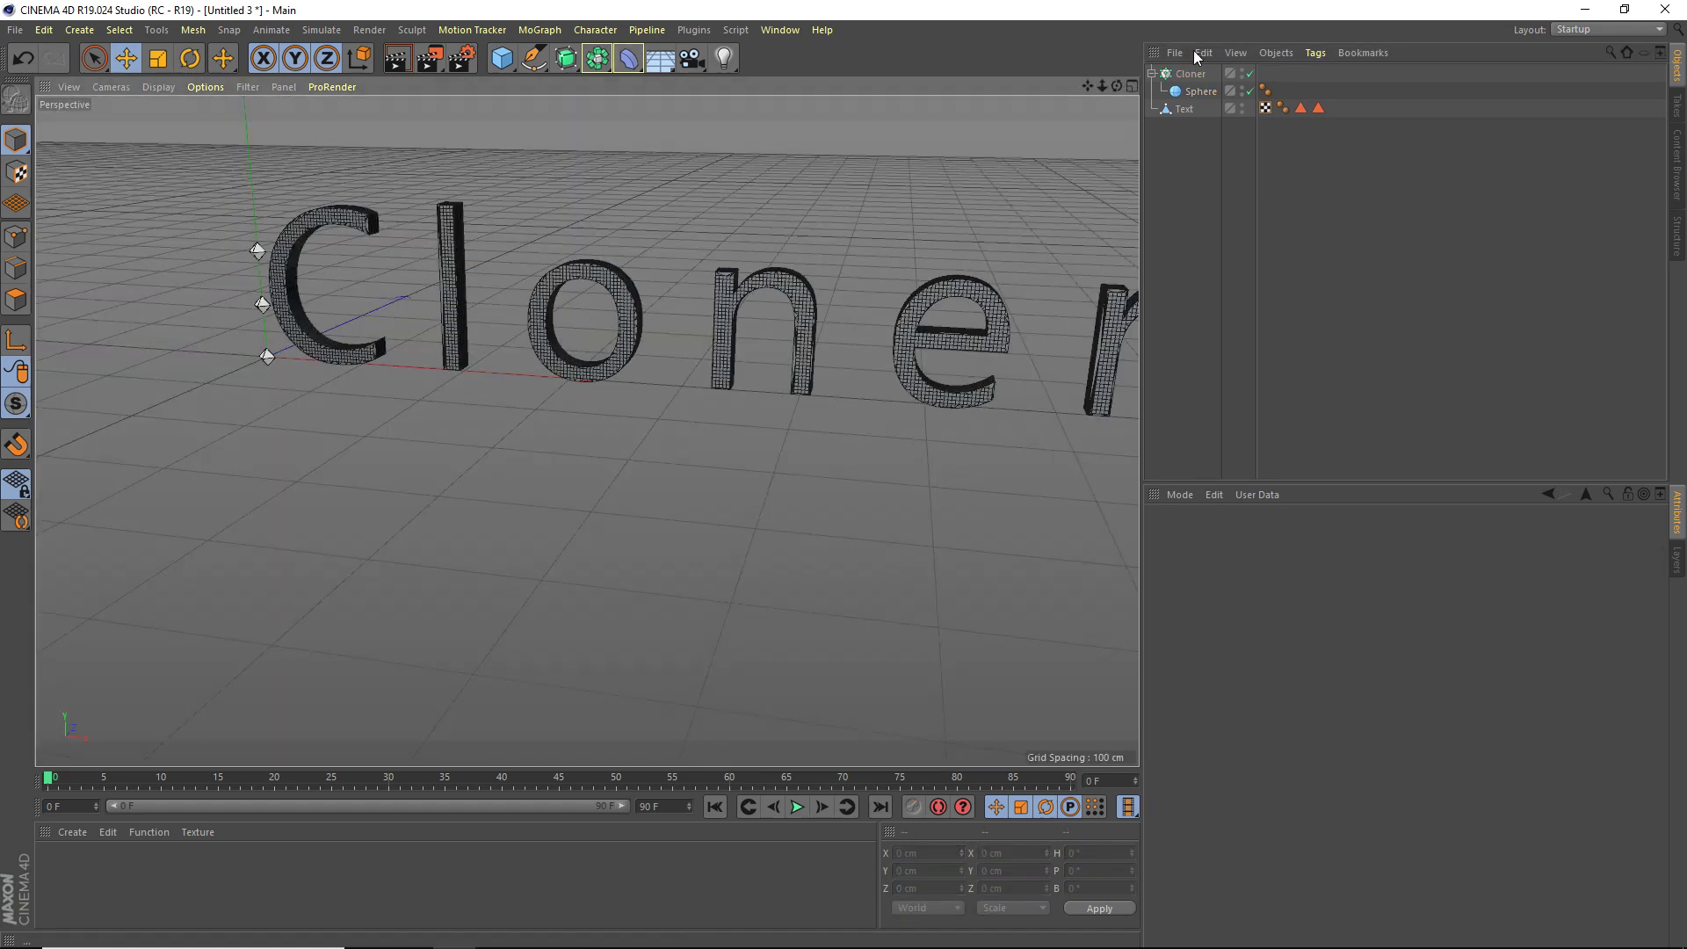
Set the Cloner's mode to Object and assign the Text mesh as the object to clone onto.
{"action": "mouse_move", "coordinate": [1087, 86]}
{"action": "left_mouse_down"}
{"action": "mouse_move", "coordinate": [885, 98]}
{"action": "mouse_move", "coordinate": [1169, 86]}
{"action": "mouse_move", "coordinate": [1105, 95]}
{"action": "left_mouse_up"}
{"action": "left_click", "coordinate": [1191, 74]}
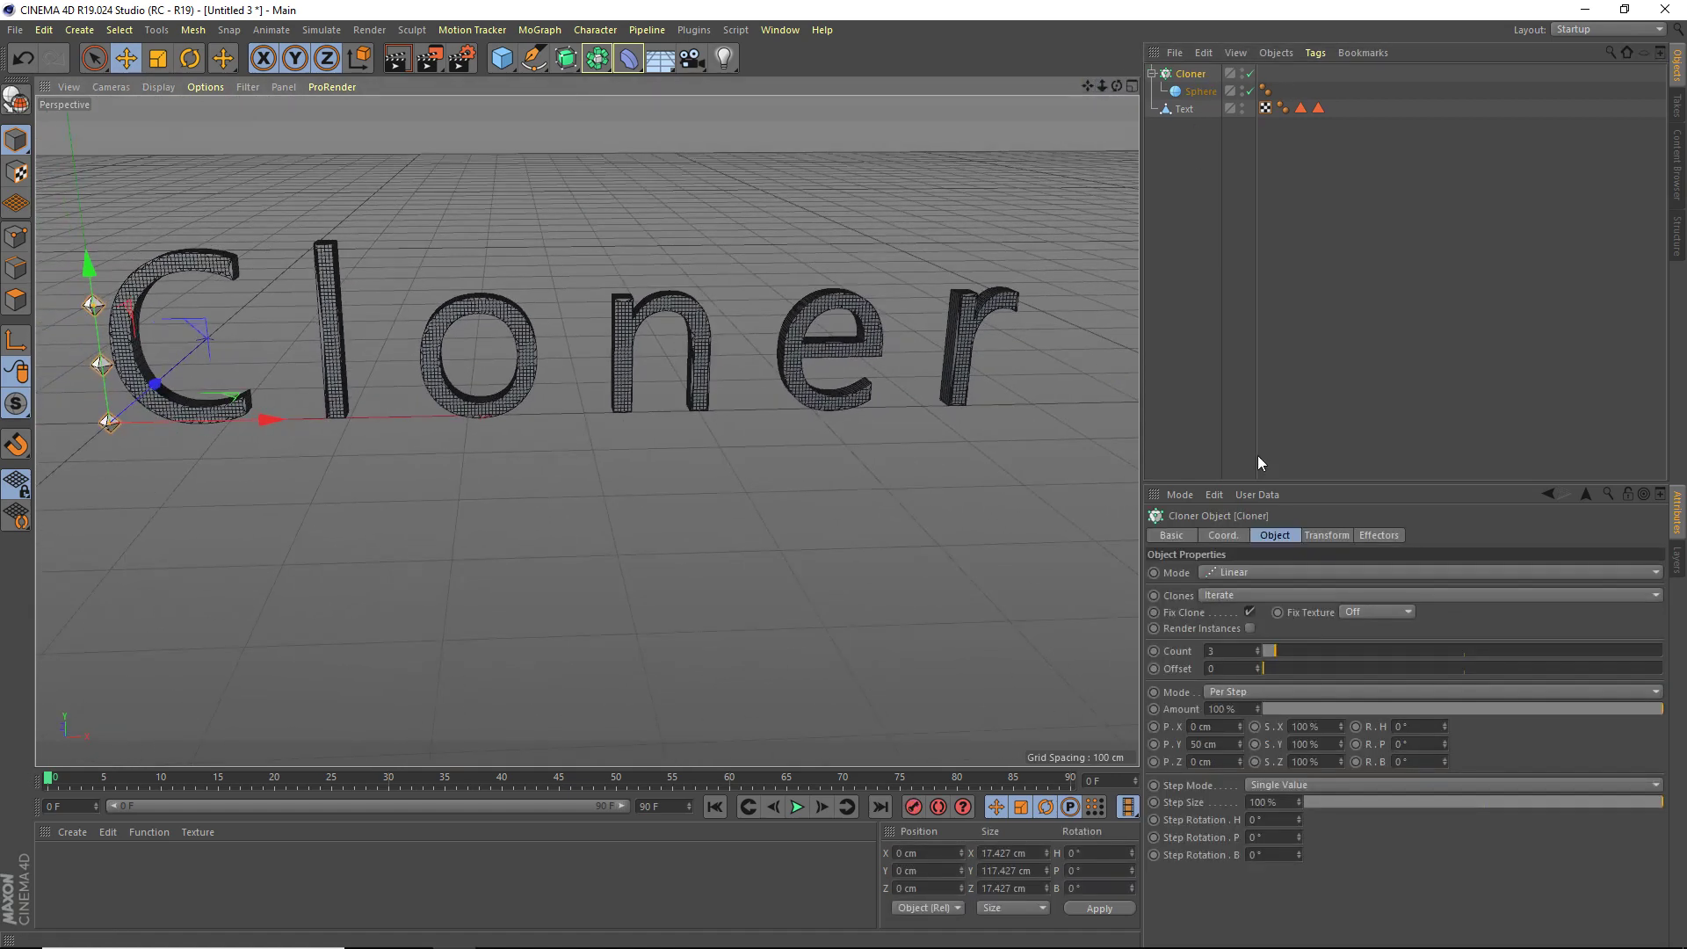
{"action": "left_click", "coordinate": [1252, 572]}
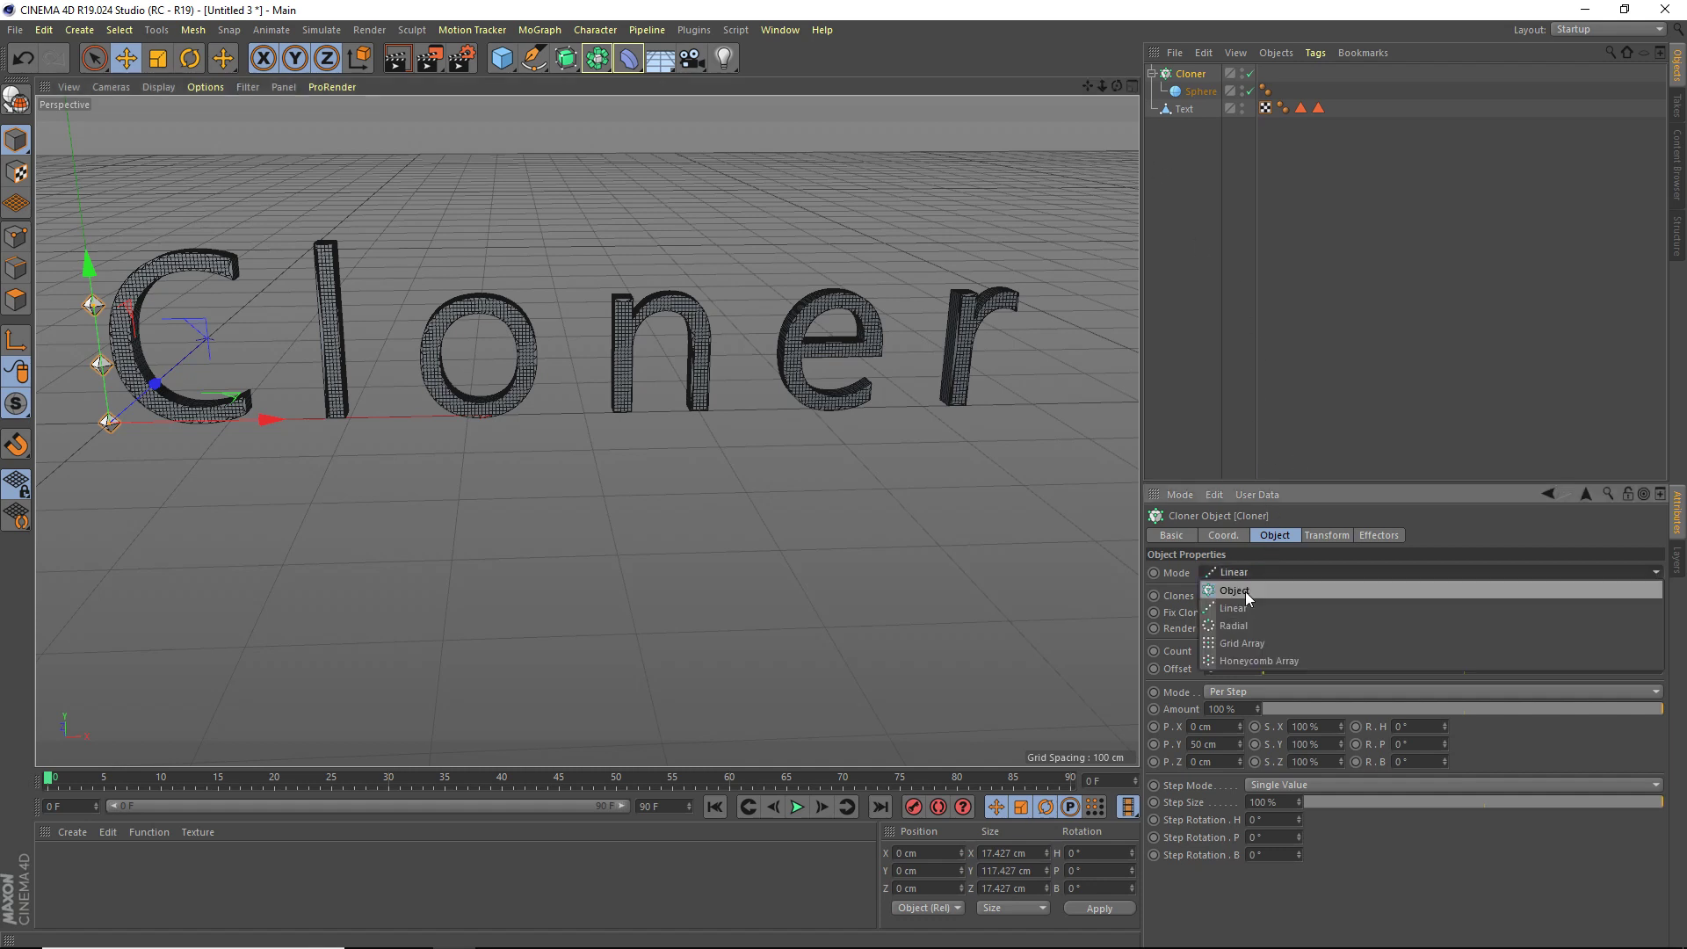
{"action": "left_click", "coordinate": [1241, 590]}
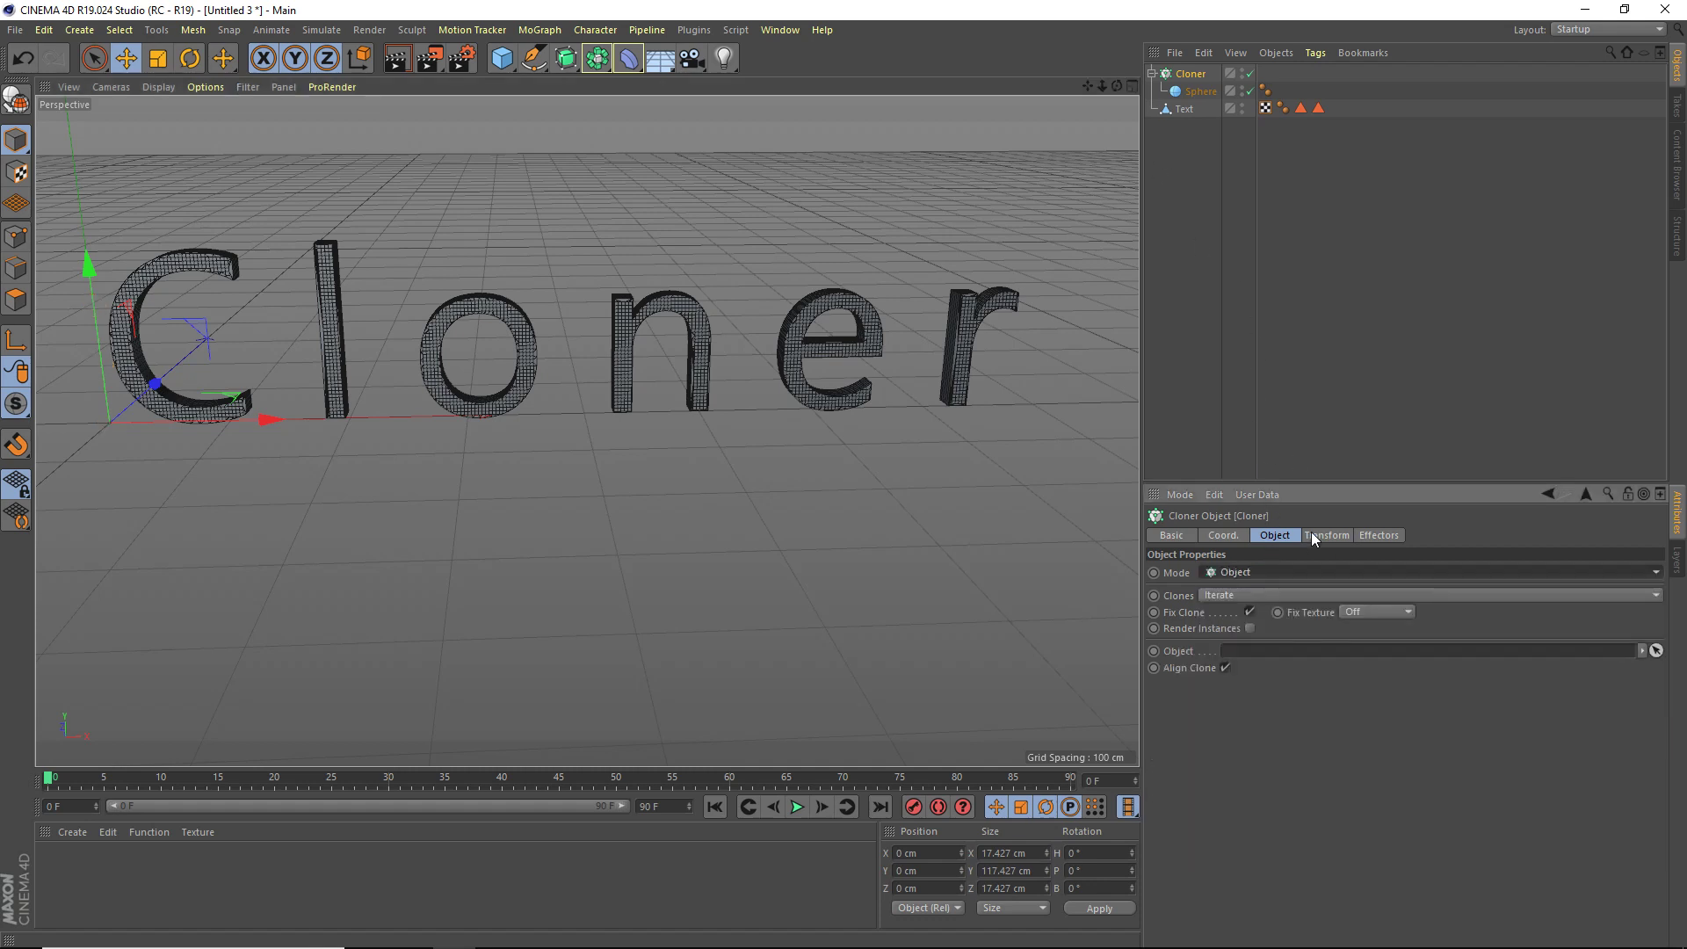
{"action": "left_click", "coordinate": [1185, 93]}
{"action": "left_click", "coordinate": [1179, 111]}
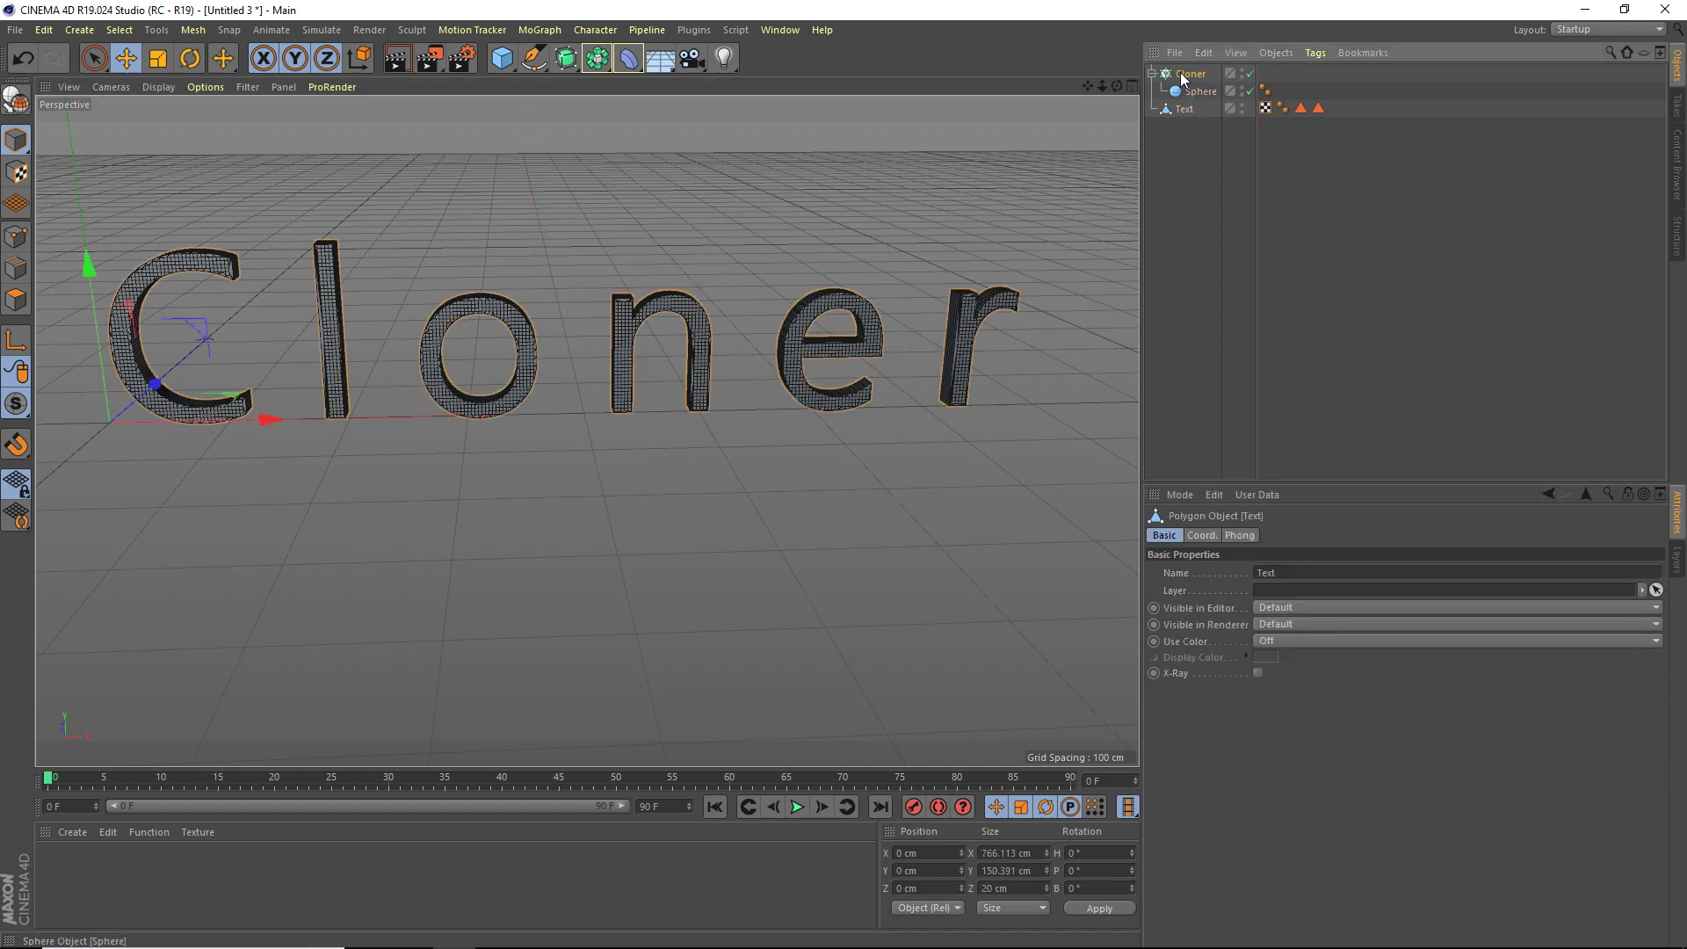
{"action": "left_click", "coordinate": [1188, 74]}
{"action": "left_click_drag", "start_coordinate": [1181, 109], "coordinate": [1333, 659]}
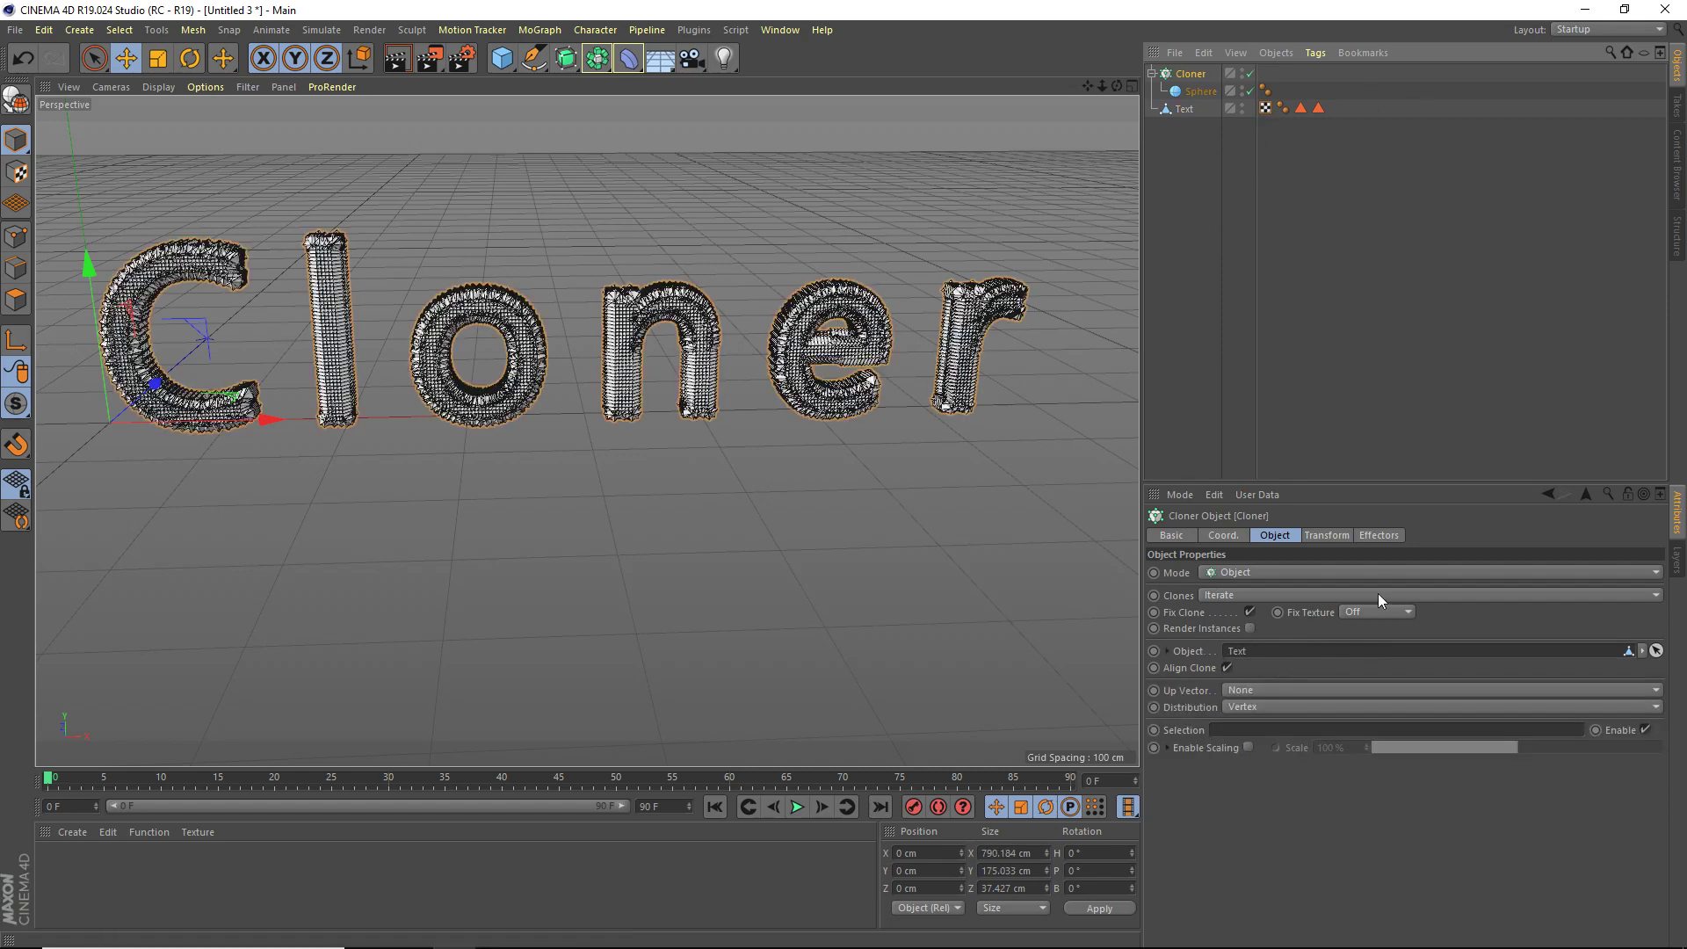
Change the Cloner's distribution over the Text mesh to Volume.
{"action": "left_click", "coordinate": [1251, 707]}
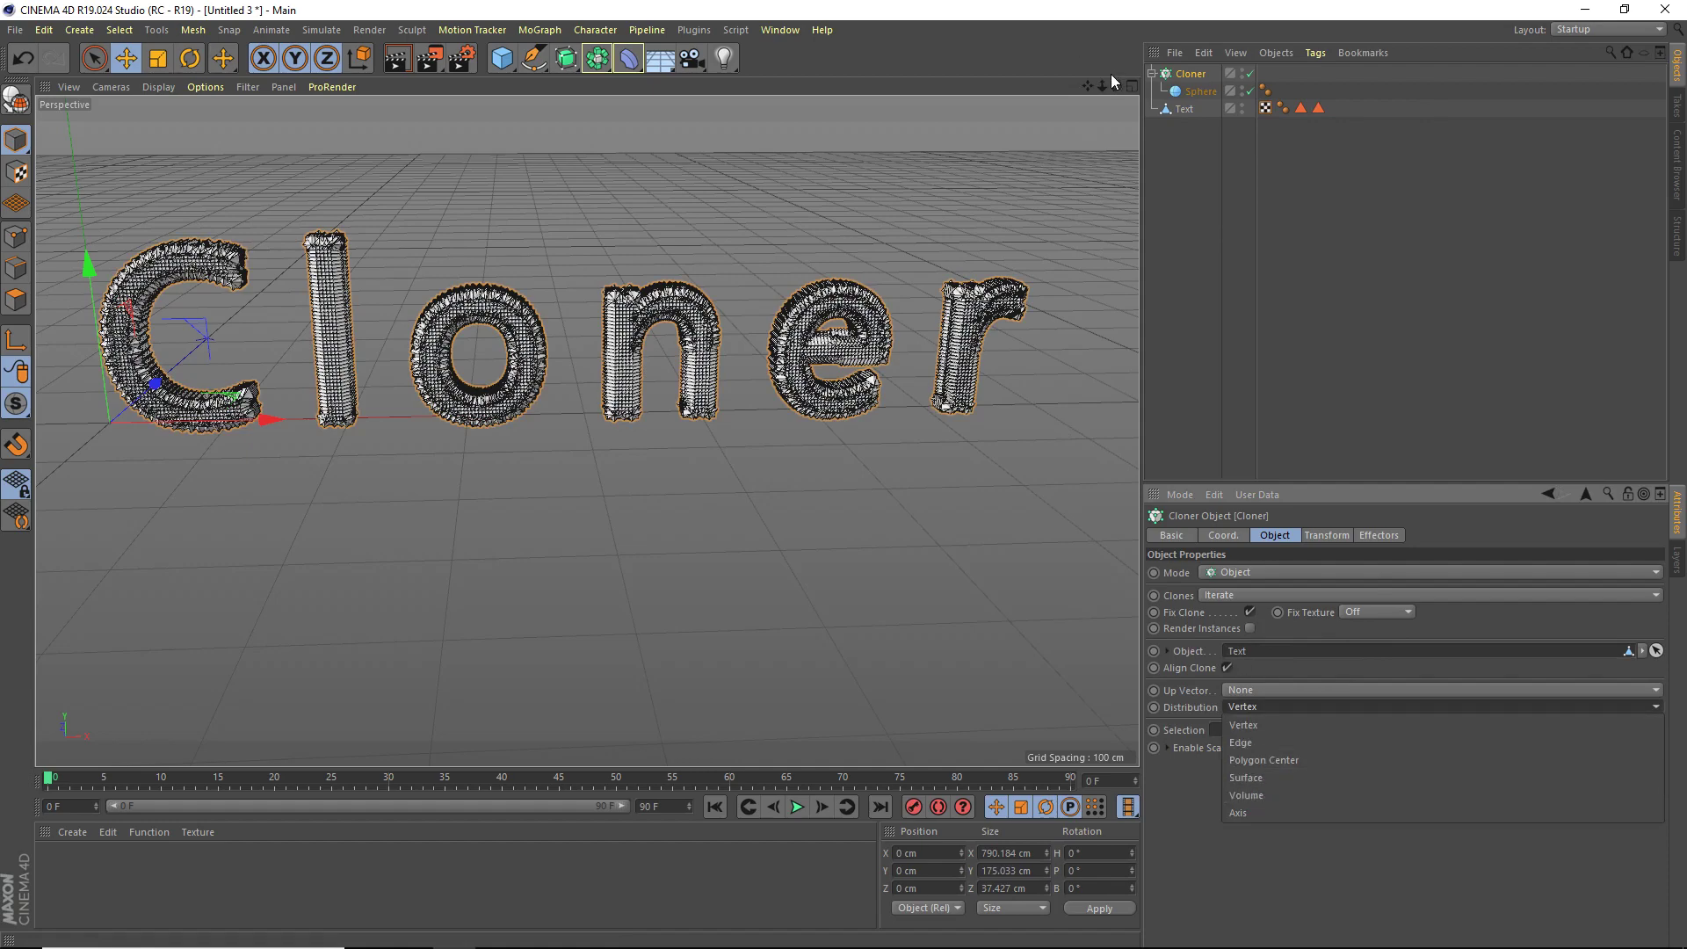
{"action": "left_click", "coordinate": [1114, 83]}
{"action": "left_click_drag", "start_coordinate": [1117, 86], "coordinate": [1059, 109]}
{"action": "left_click", "coordinate": [1247, 708]}
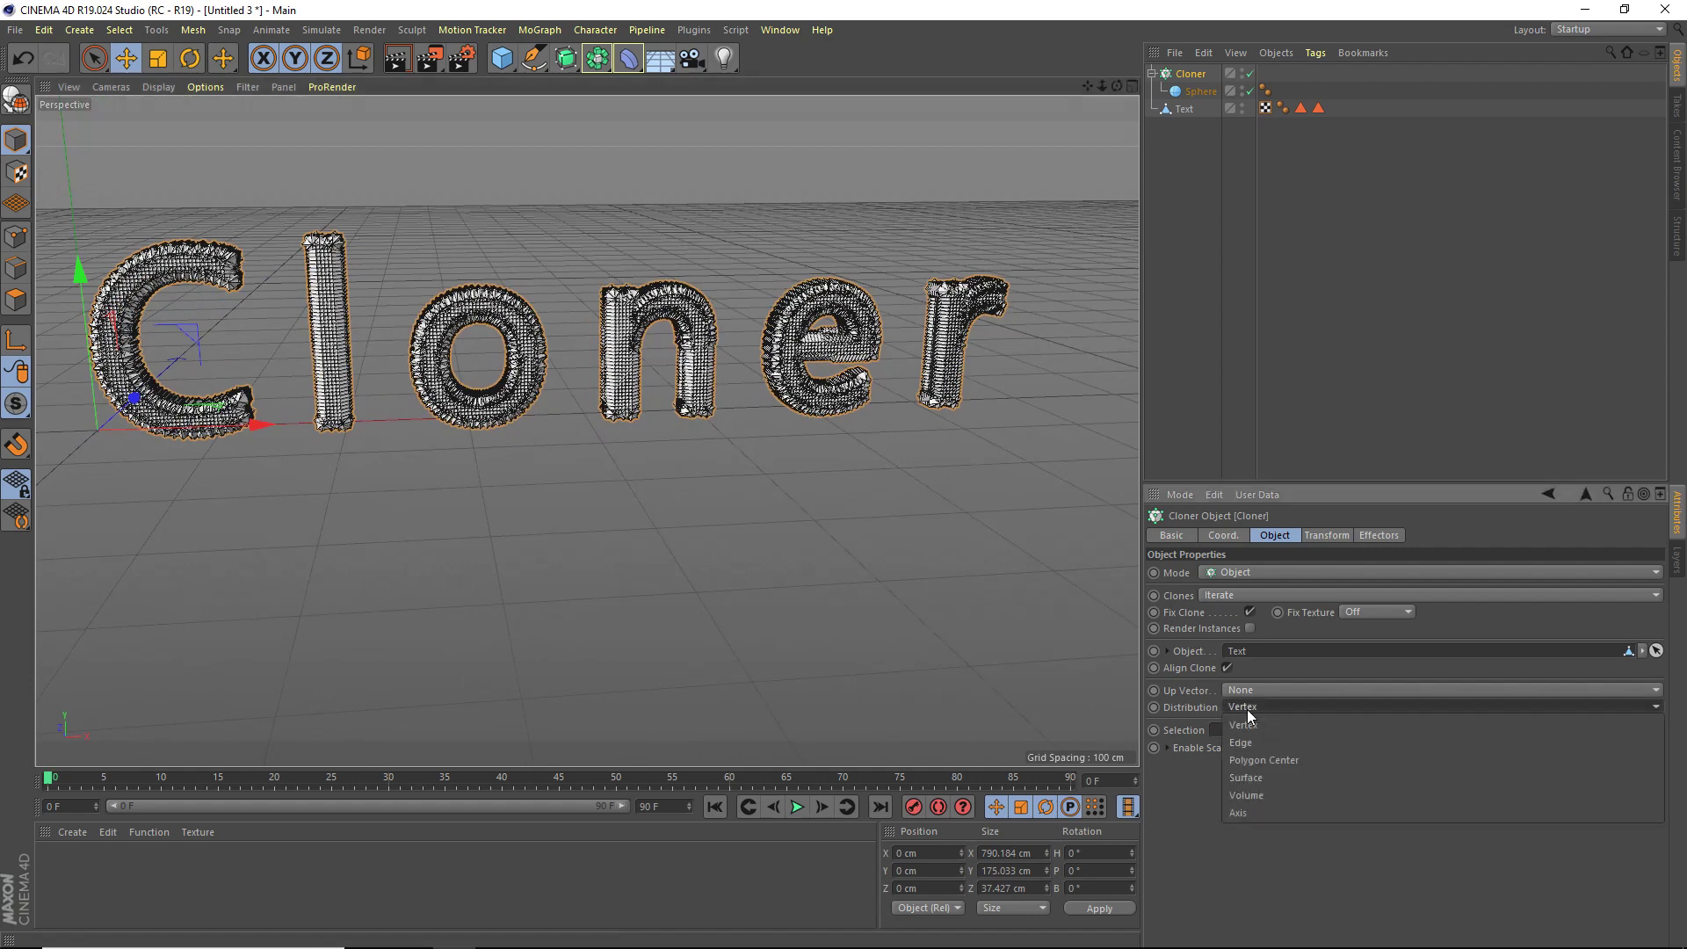
{"action": "left_click", "coordinate": [1266, 794]}
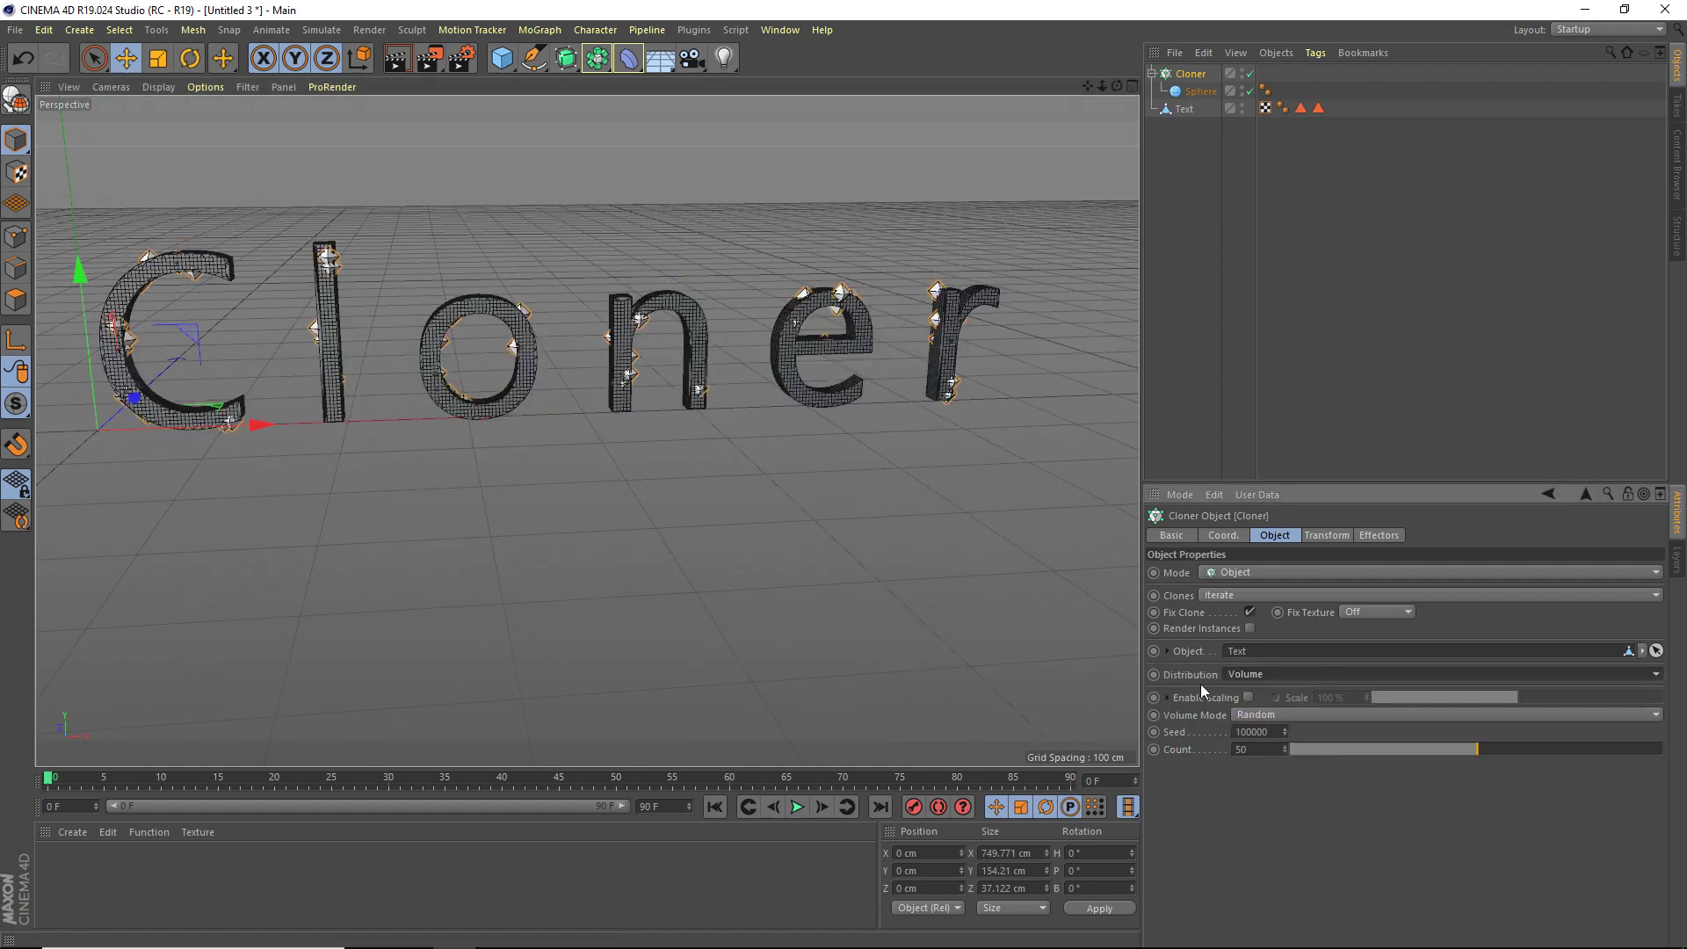
Hide the Text mesh in both the editor and the renderer, leaving the sphere clones displayed.
{"action": "double_click", "coordinate": [1242, 105], "text": "alt"}
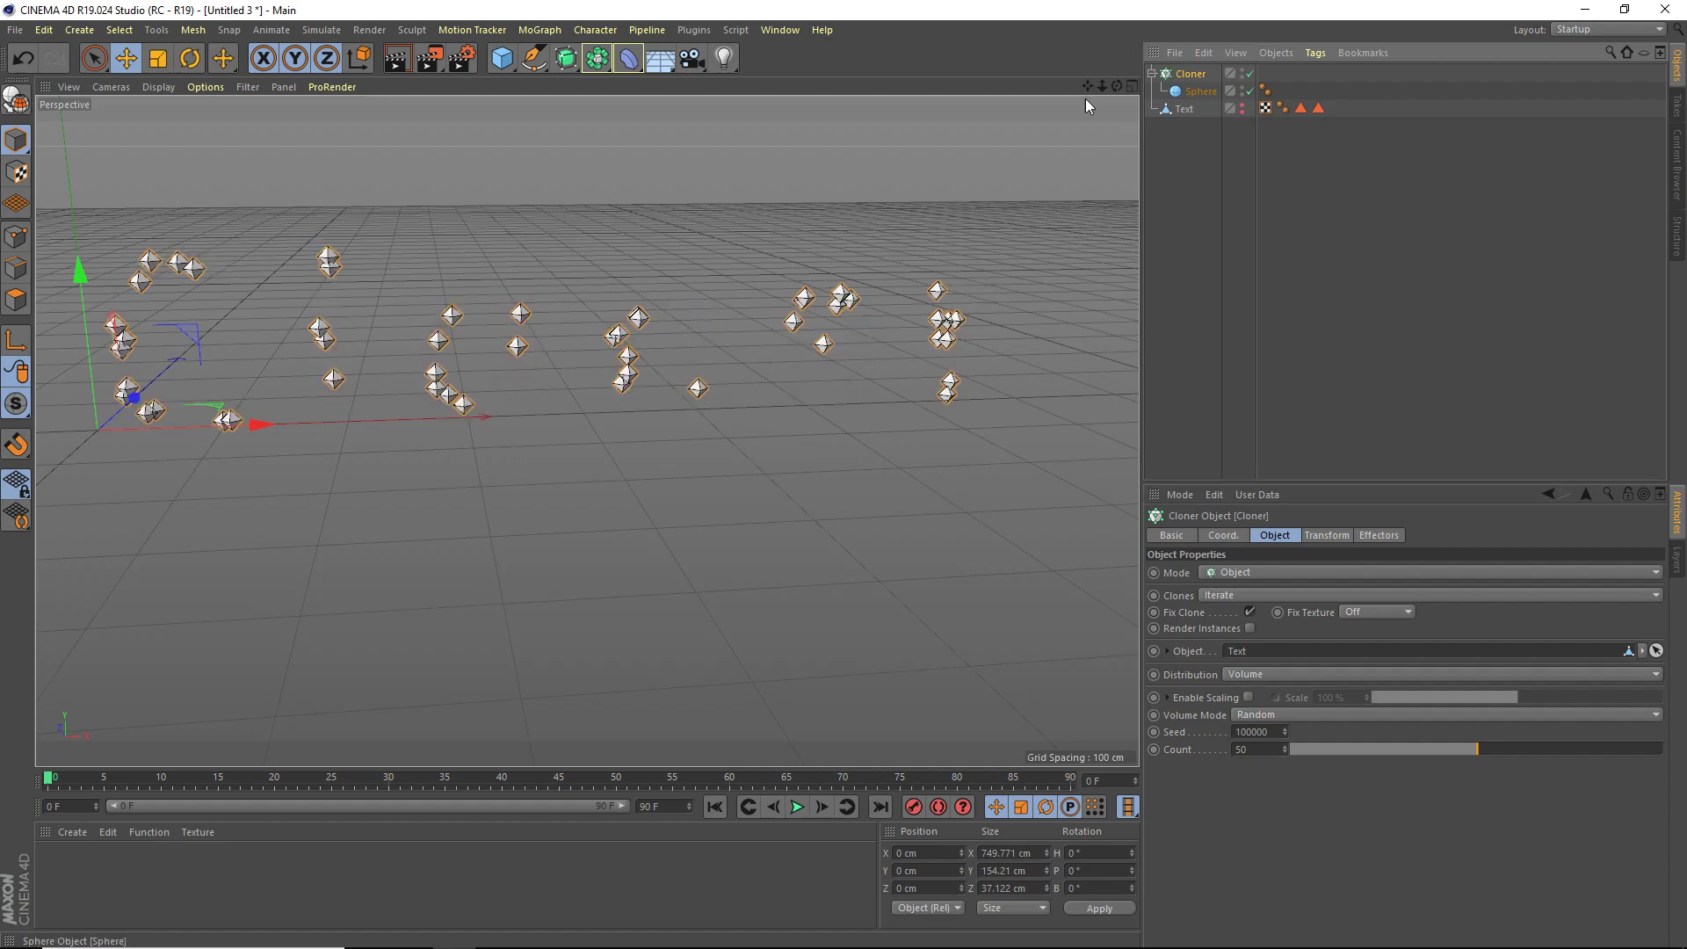
{"action": "scroll", "coordinate": [1052, 100], "scroll_direction": "down", "scroll_amount": 2}
{"action": "left_click_drag", "start_coordinate": [1119, 86], "coordinate": [1048, 141]}
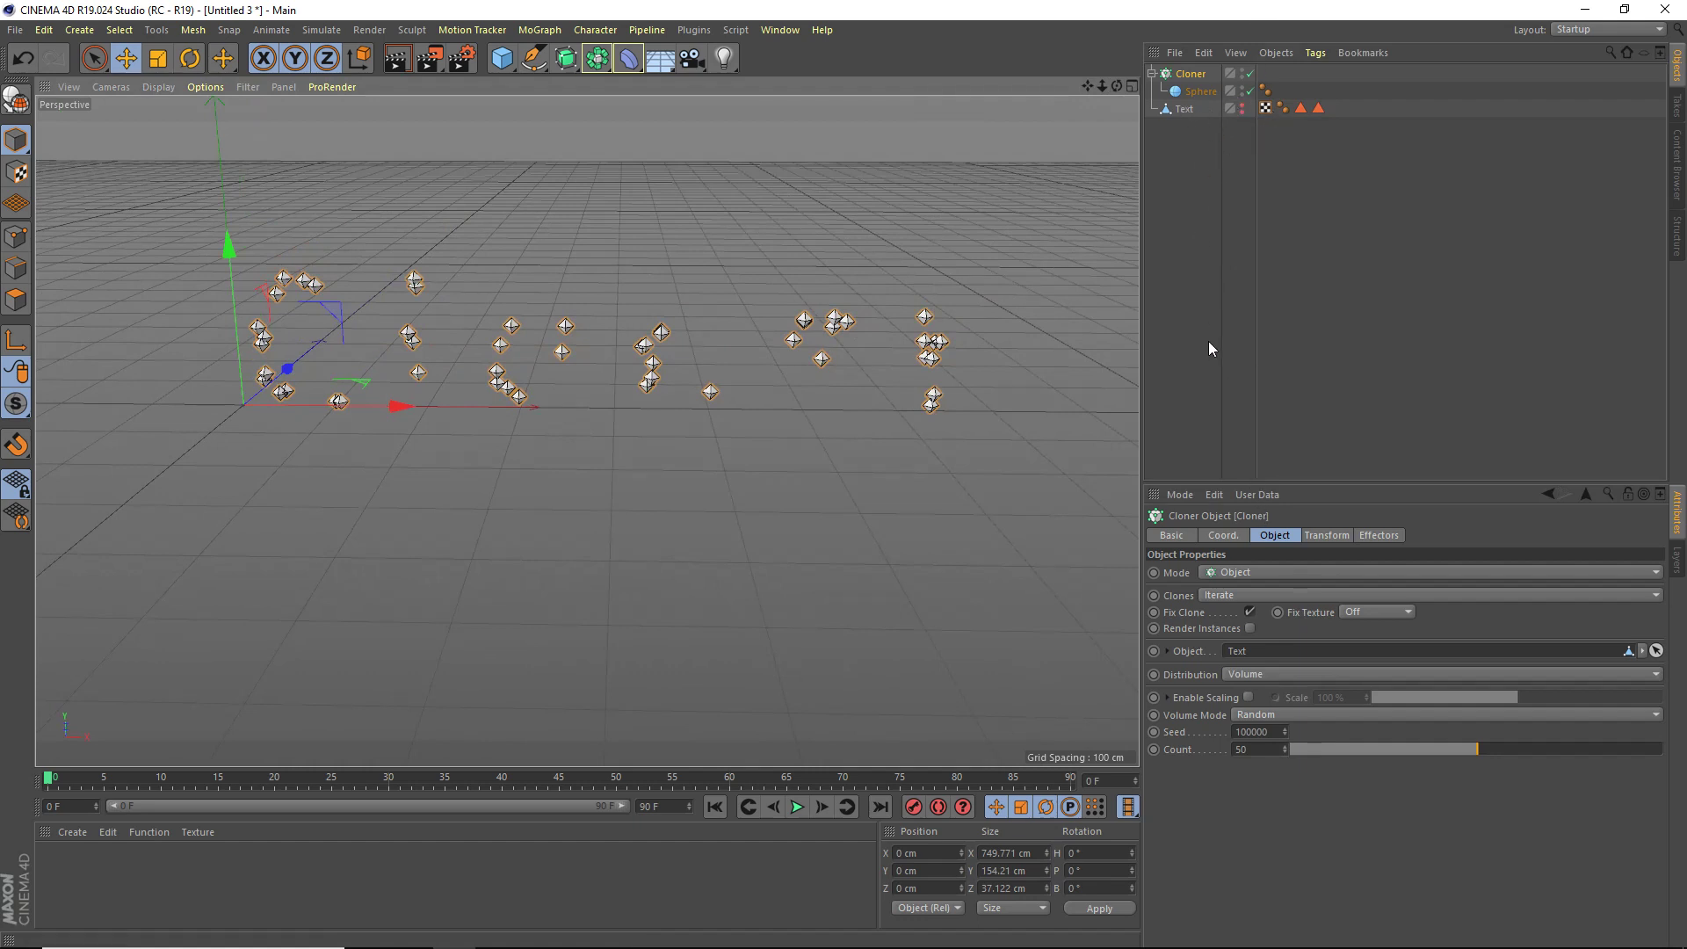
Set the Cloner's count to 2000 and inspect the filled letters from an angle.
{"action": "double_click", "coordinate": [1274, 752]}
{"action": "type", "text": "2000"}
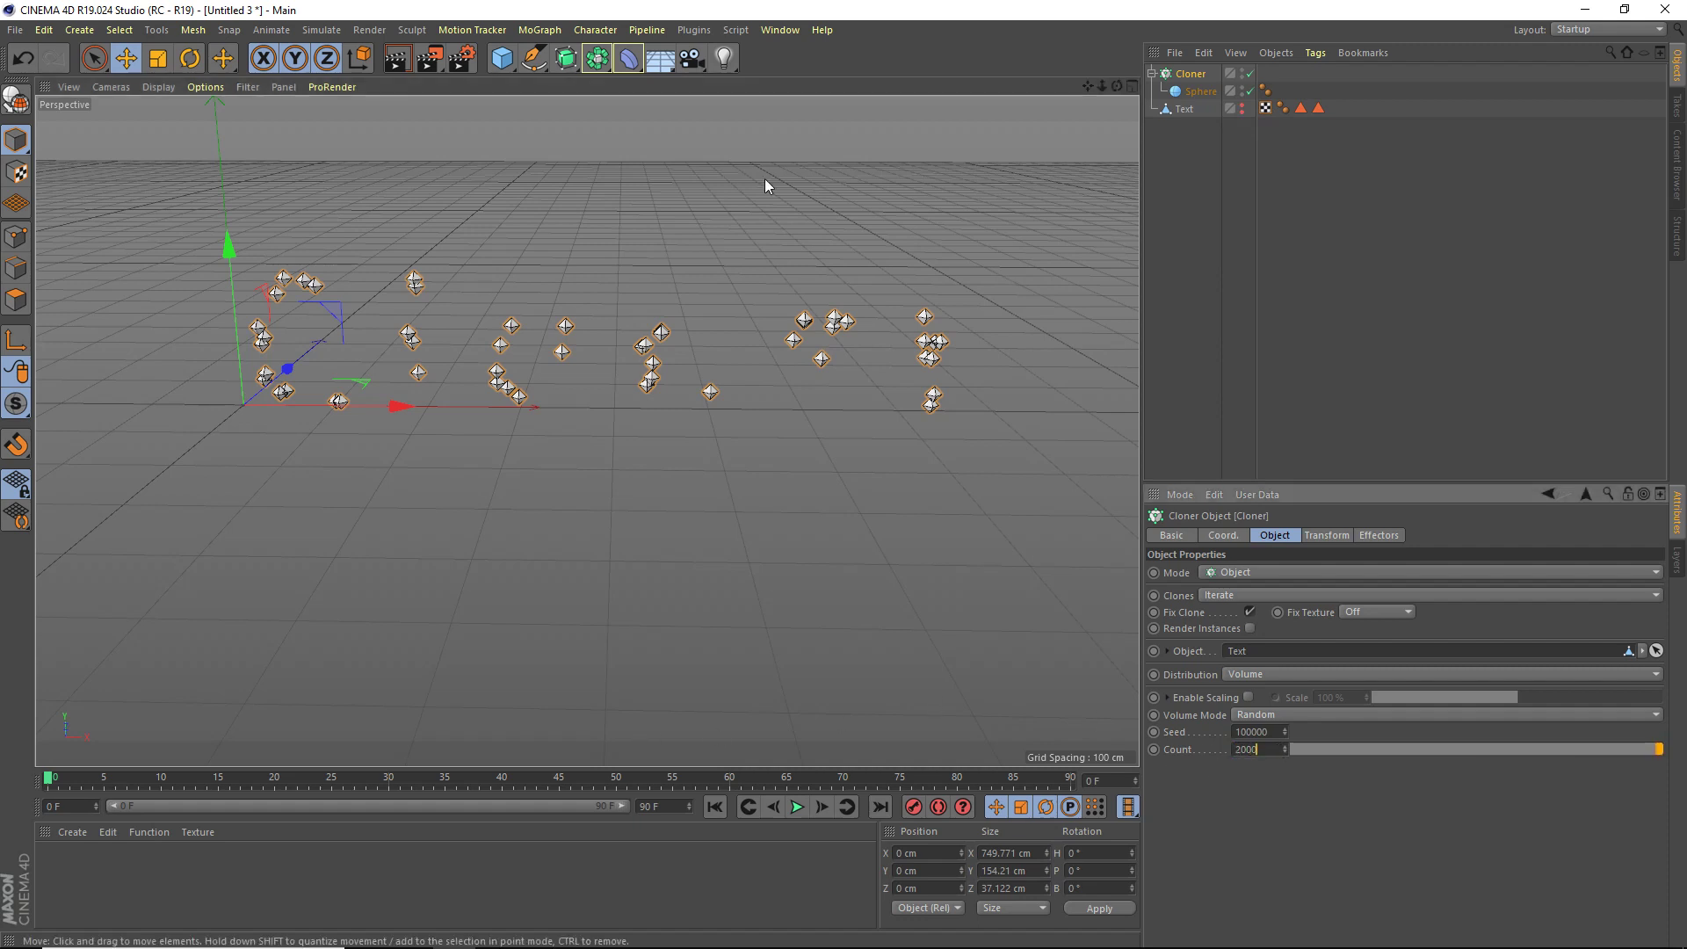
{"action": "key", "text": "Return"}
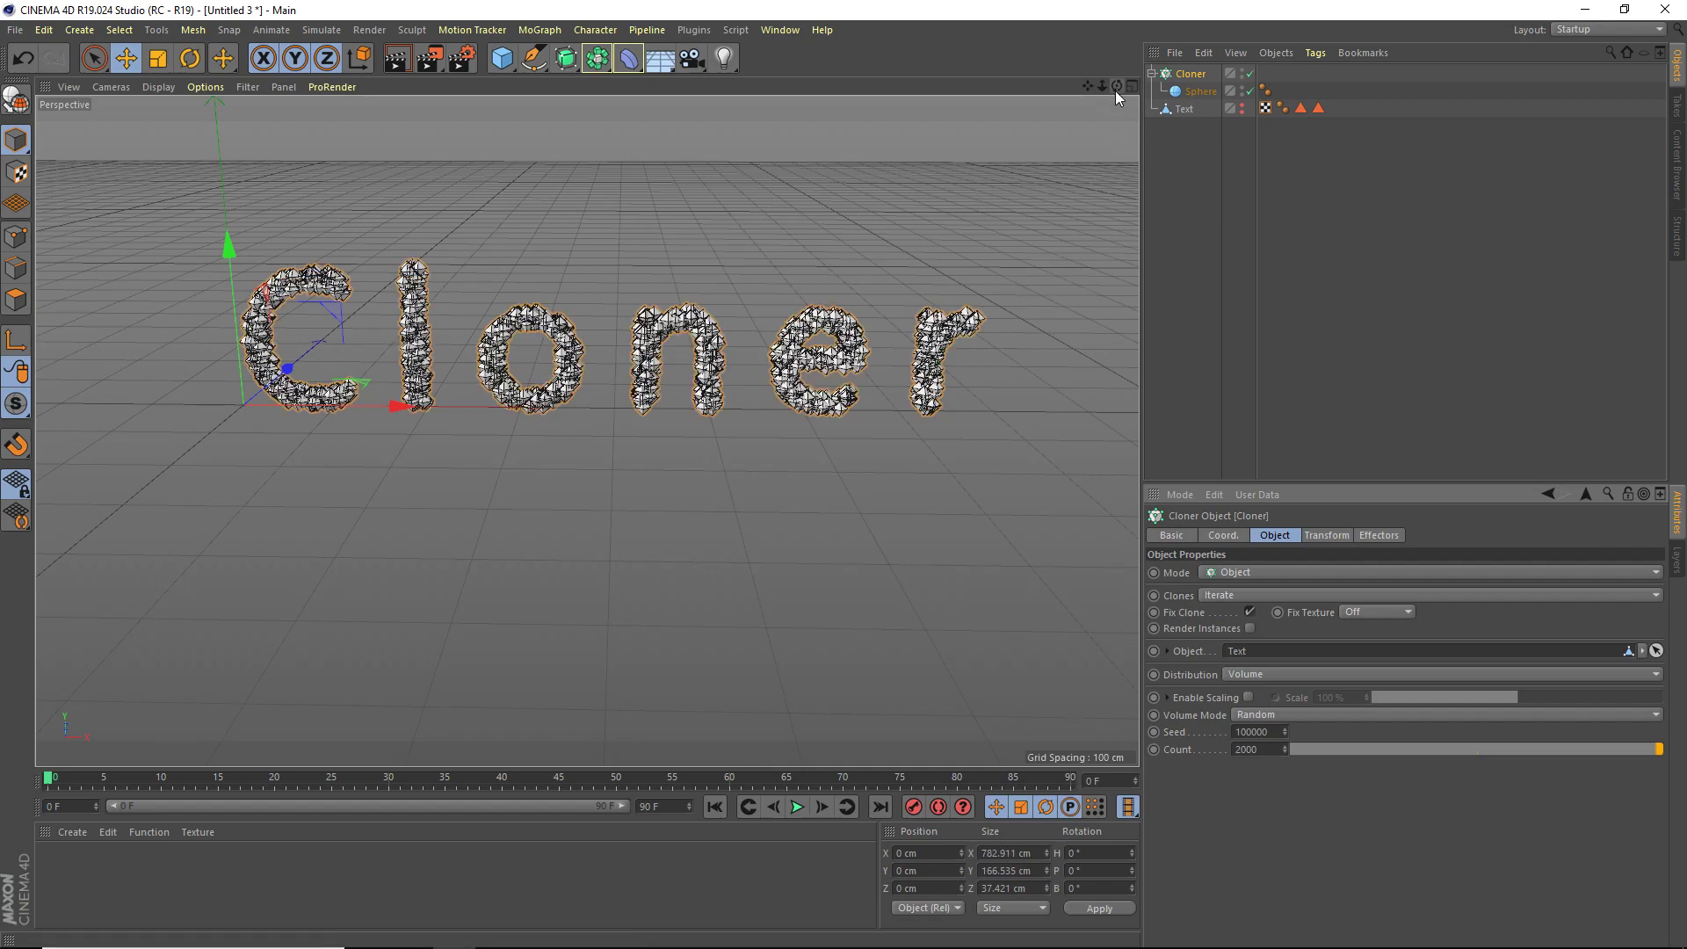
{"action": "left_click_drag", "start_coordinate": [1117, 86], "coordinate": [1148, 419]}
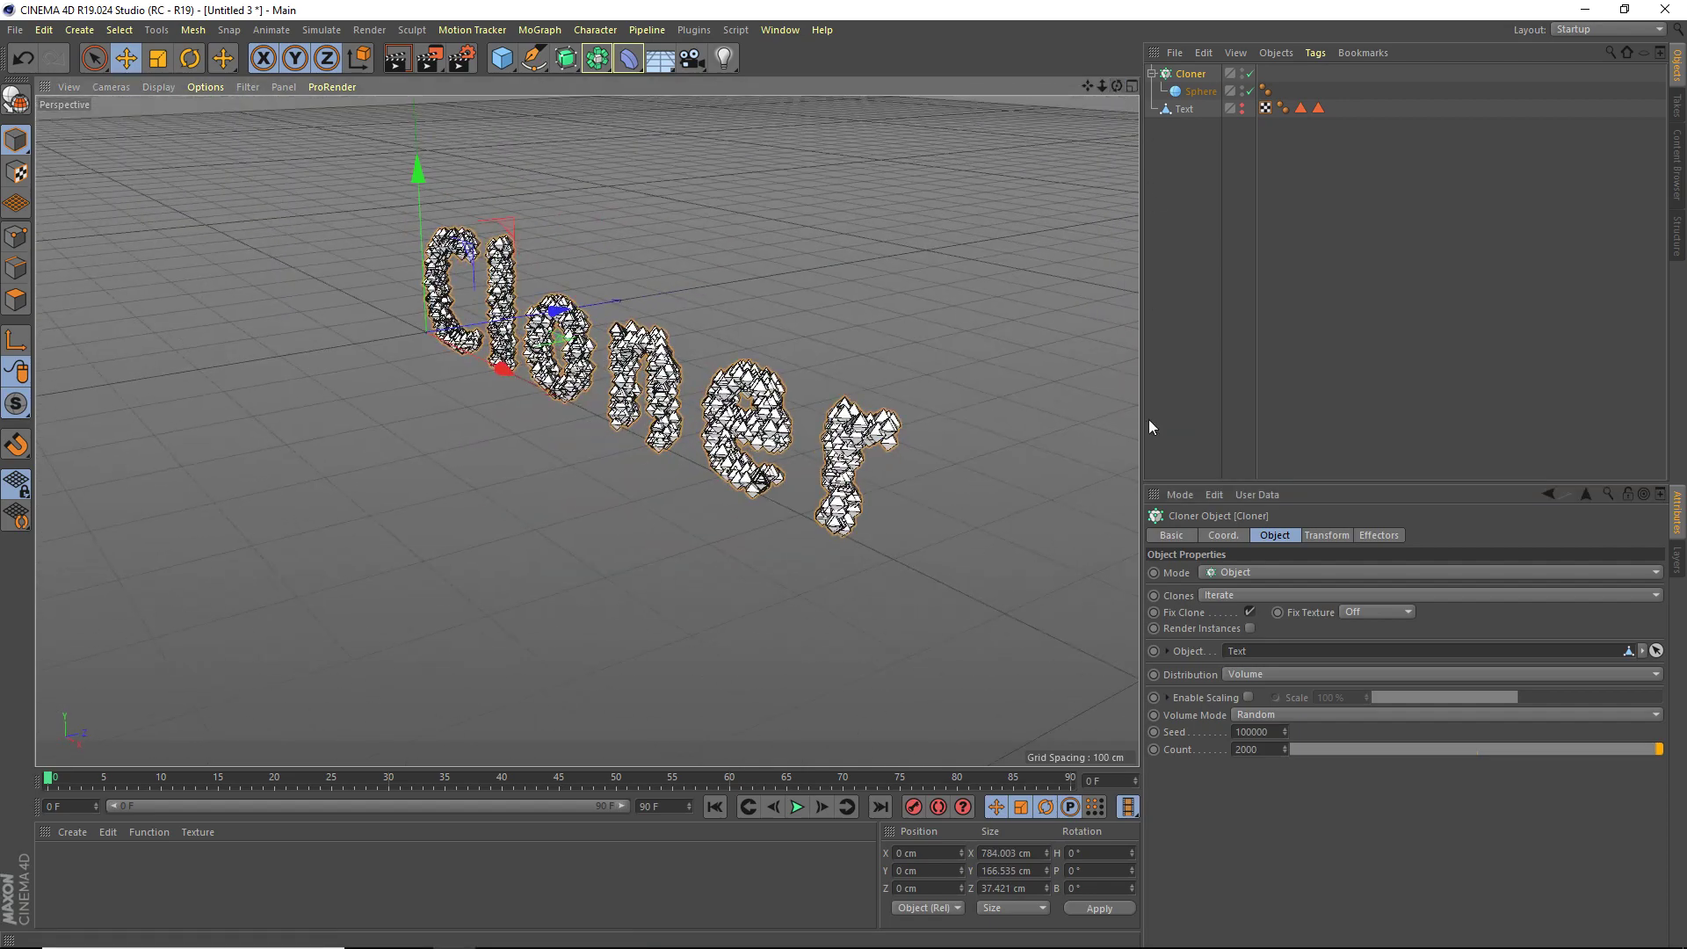
Reduce the Cloner's count to 1800 and return to a front view of the text.
{"action": "double_click", "coordinate": [1273, 744]}
{"action": "type", "text": "1800"}
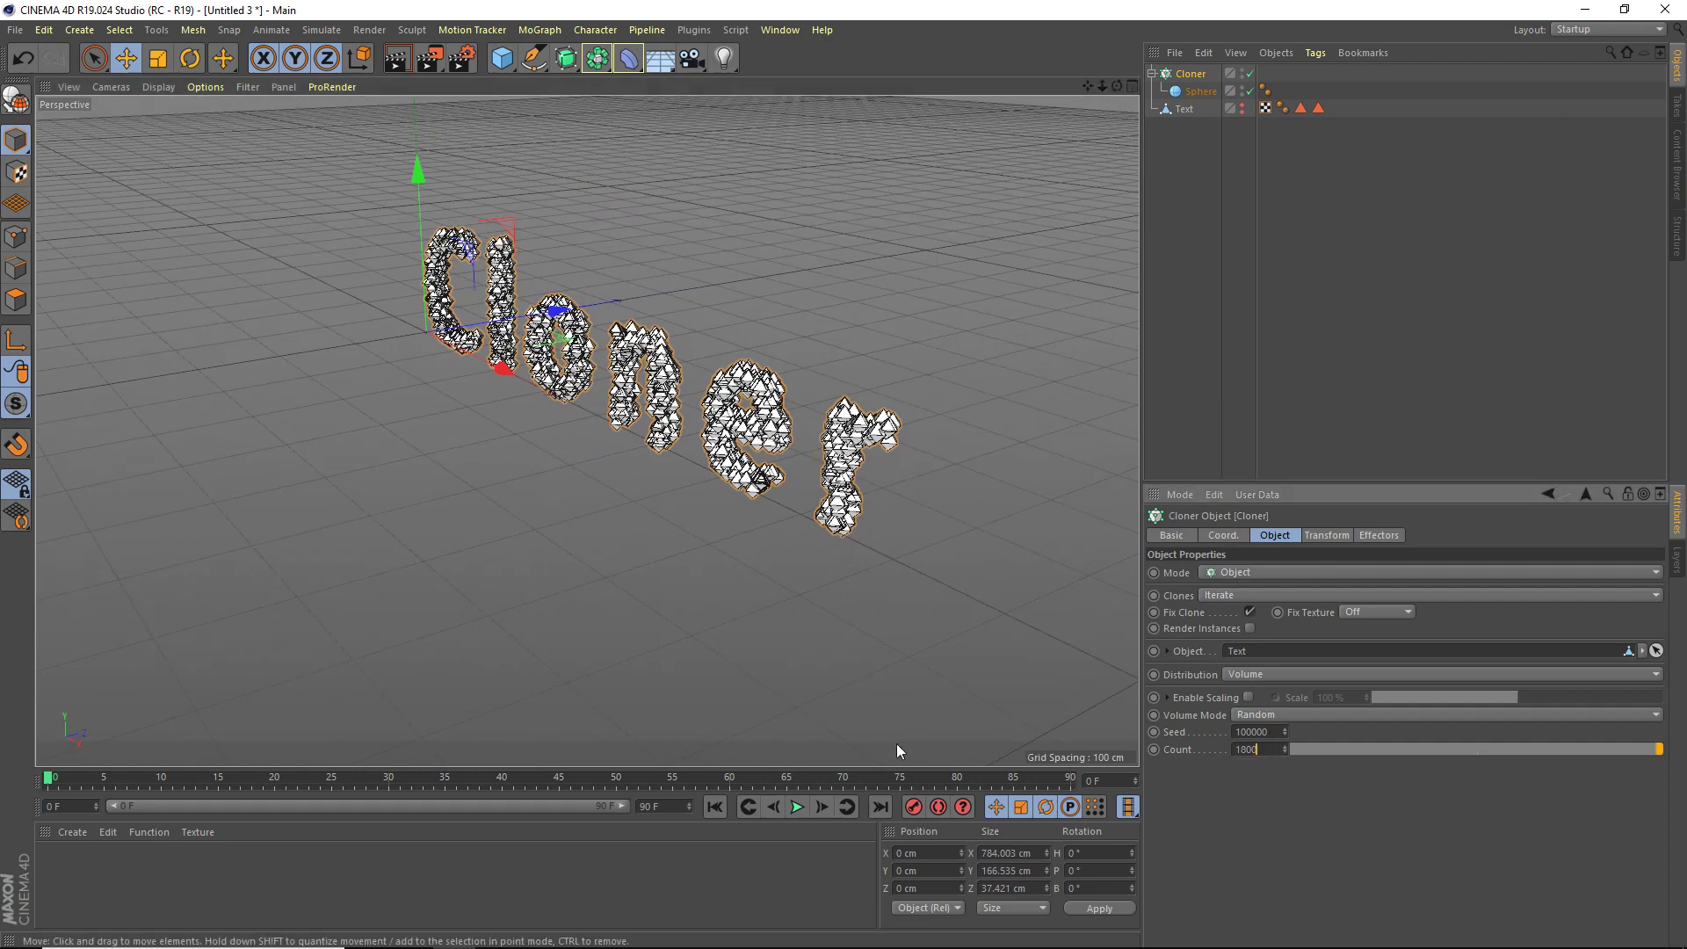
{"action": "left_click", "coordinate": [1115, 88]}
{"action": "left_click_drag", "start_coordinate": [1117, 88], "coordinate": [561, 287]}
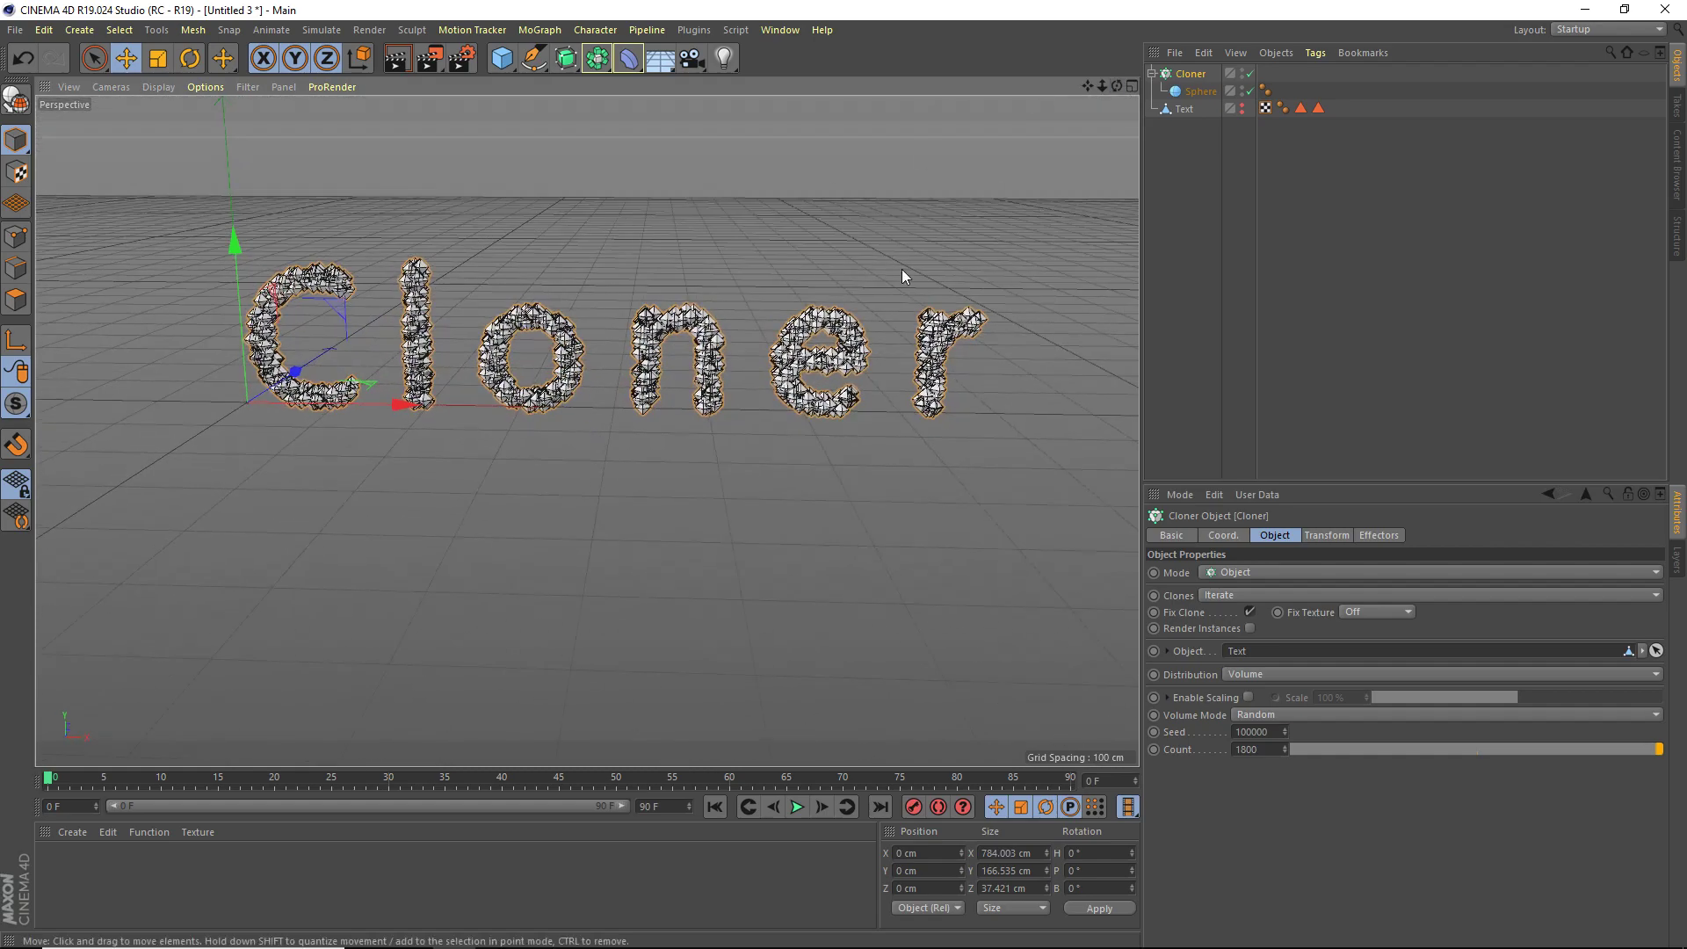
Add a Rigid Body tag to the sphere inside the Cloner and set its Follow Position force to 10.
{"action": "left_click", "coordinate": [1196, 91]}
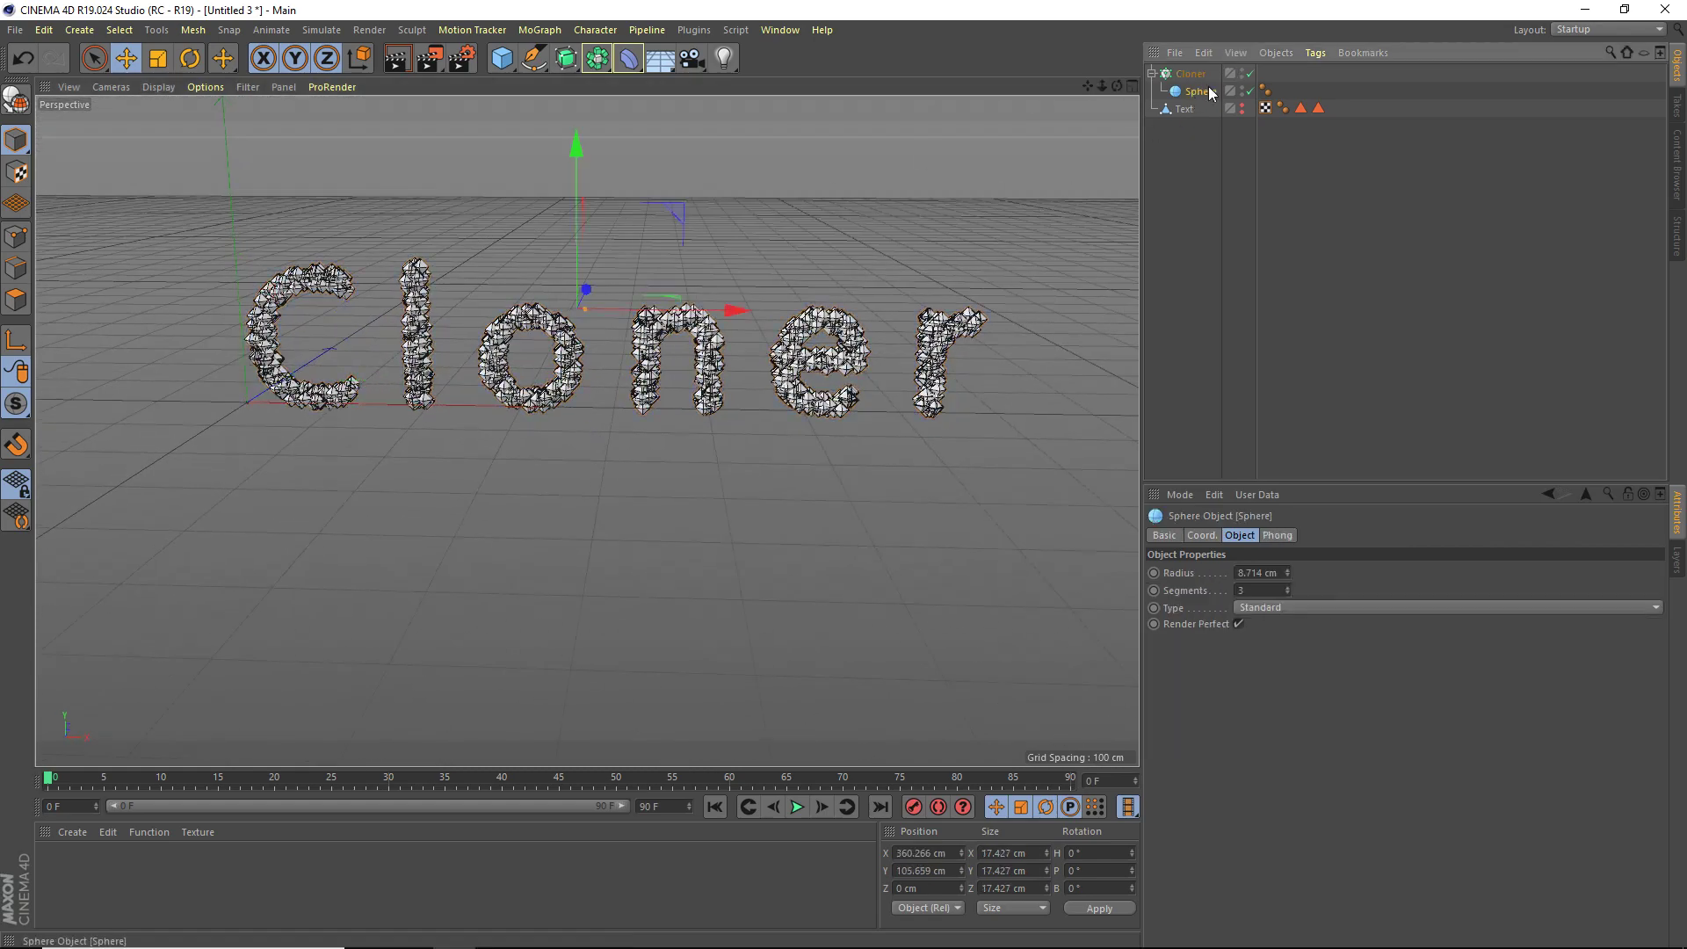
{"action": "left_click", "coordinate": [1316, 53]}
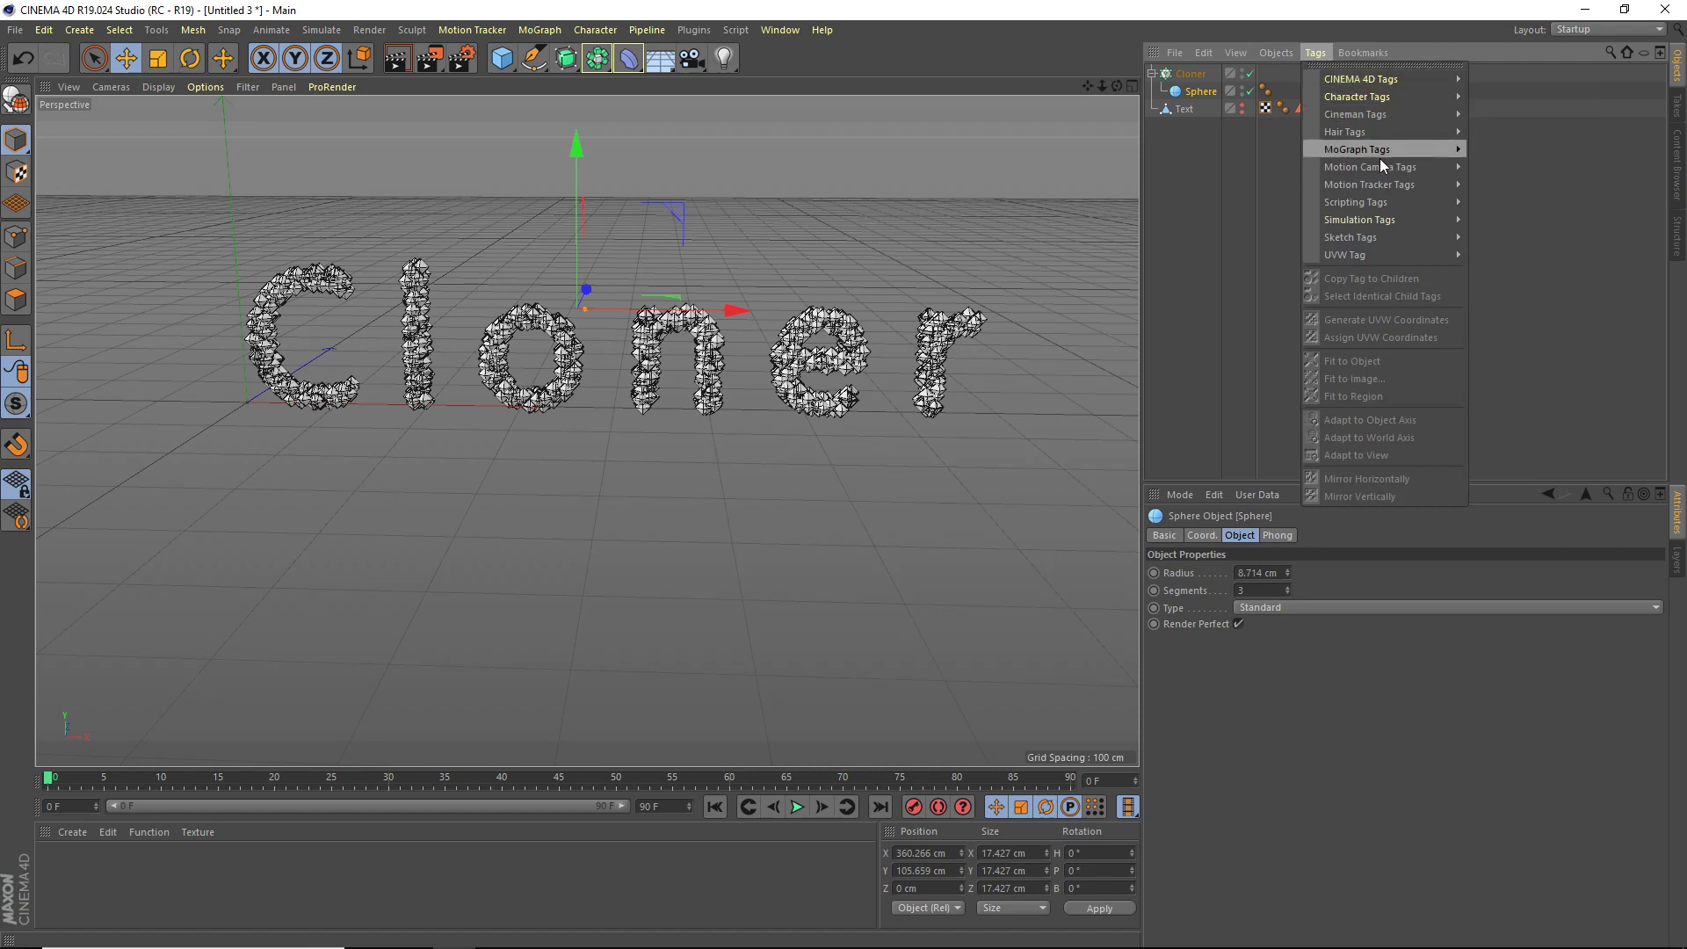
{"action": "mouse_move", "coordinate": [1395, 219]}
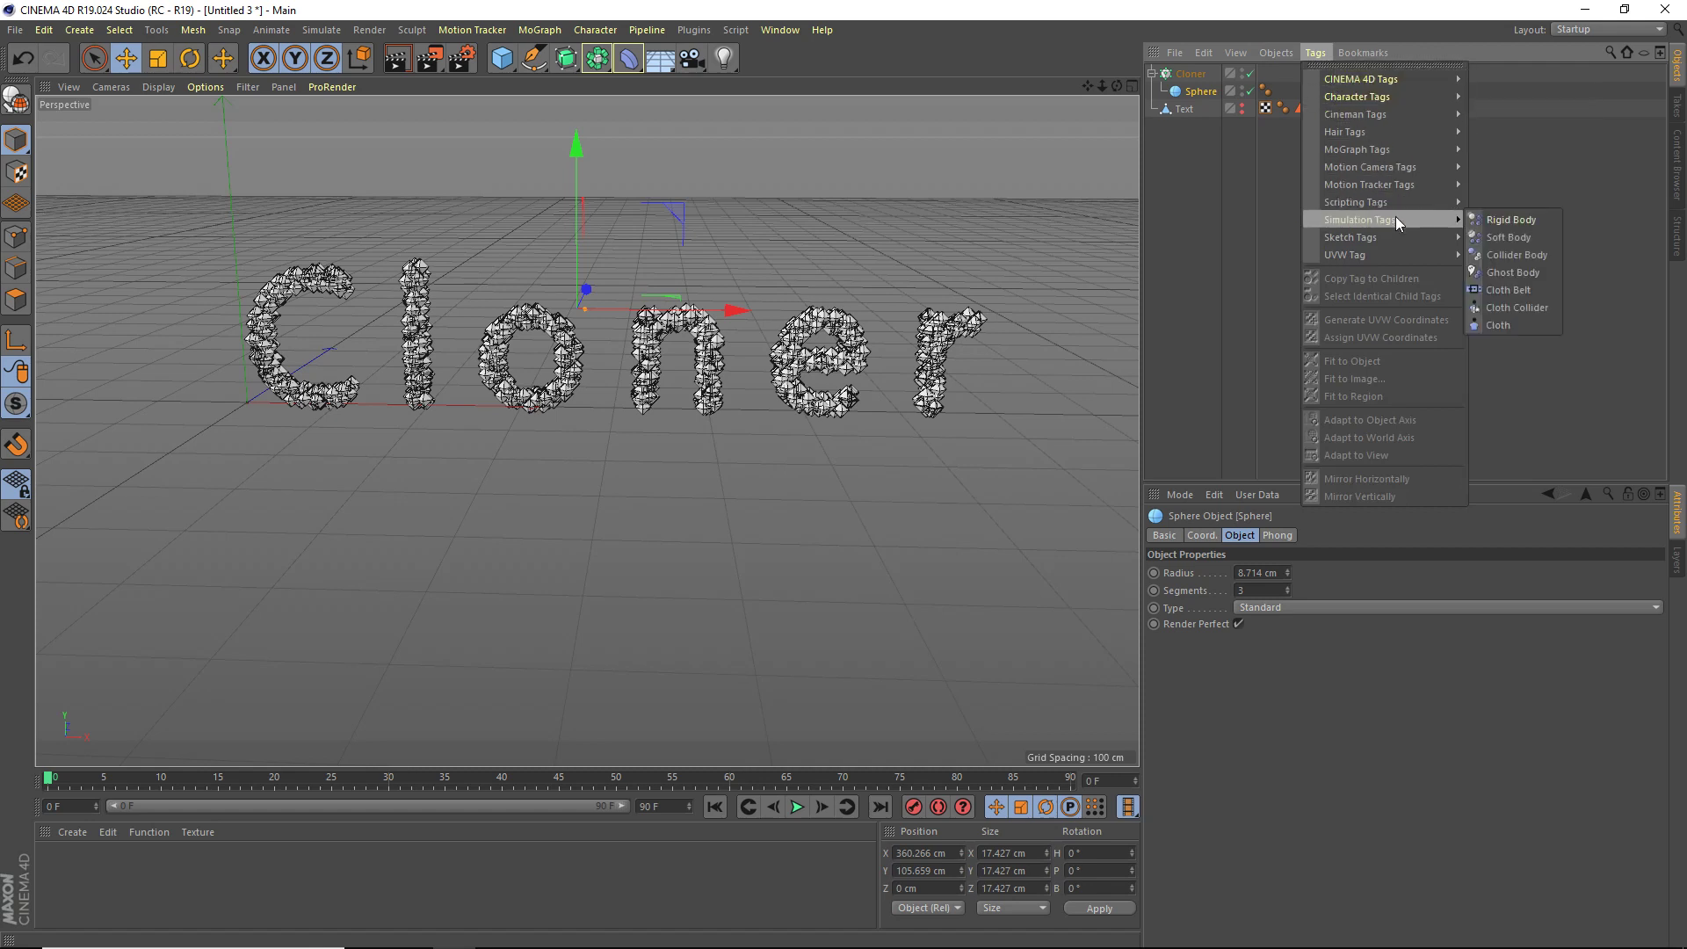
{"action": "left_click", "coordinate": [1510, 222]}
{"action": "left_click", "coordinate": [1276, 572]}
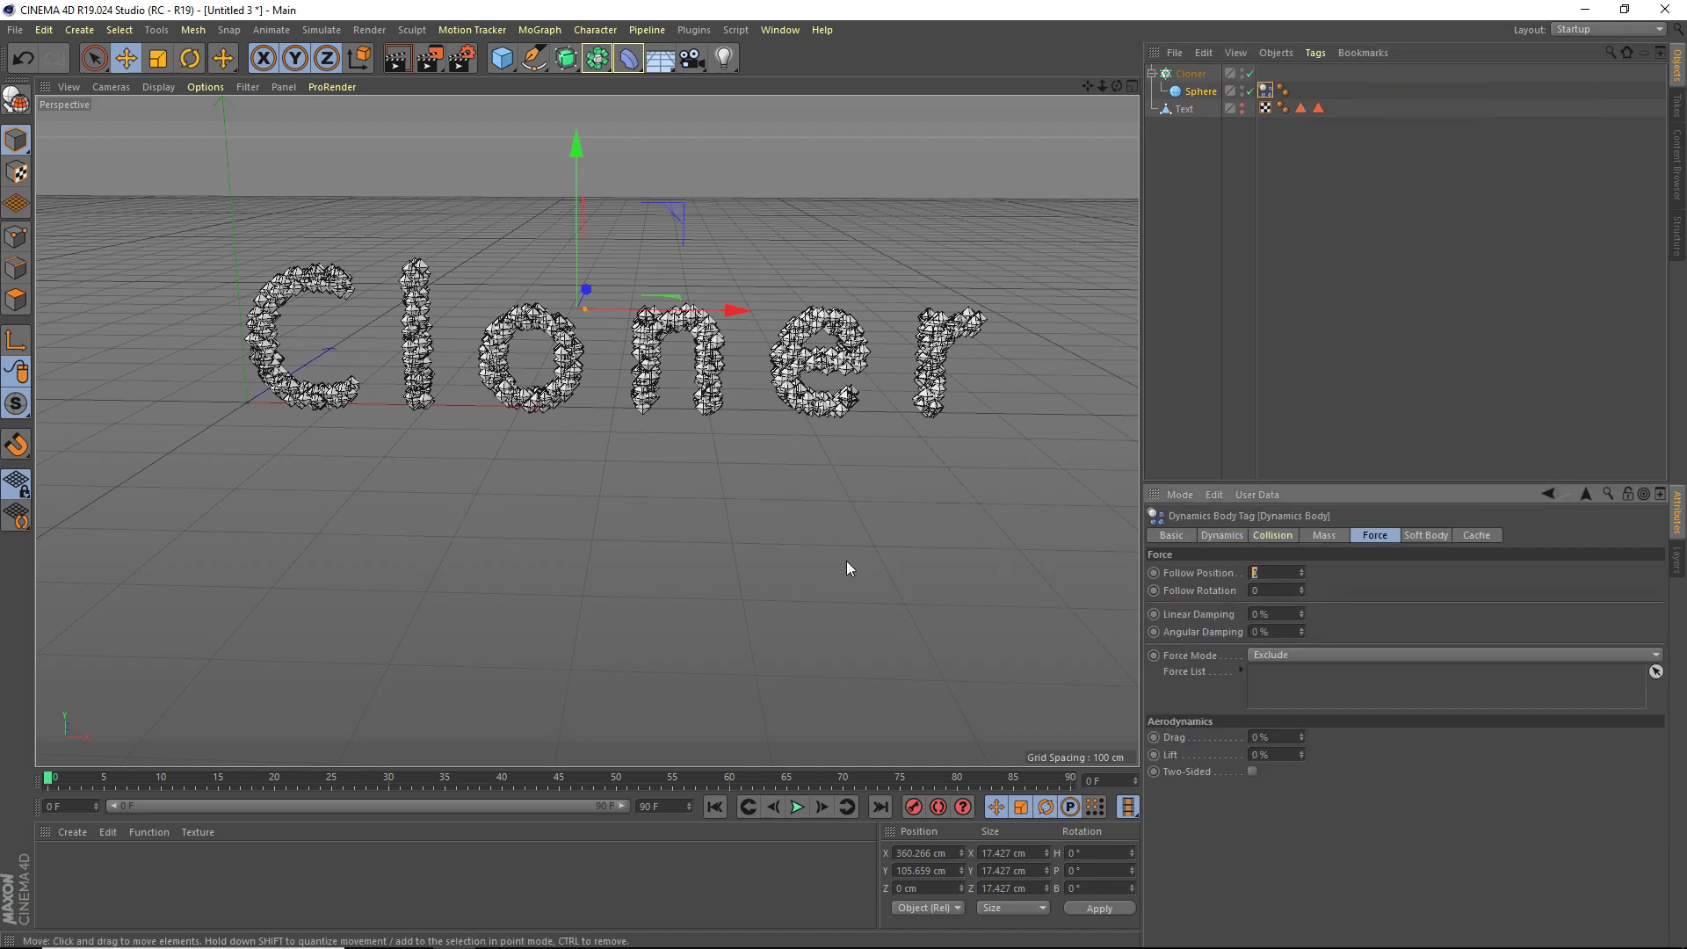
{"action": "type", "text": "10"}
Play the dynamics simulation to about frame 10, stop it, and inspect how the clones spread.
{"action": "left_click", "coordinate": [798, 807]}
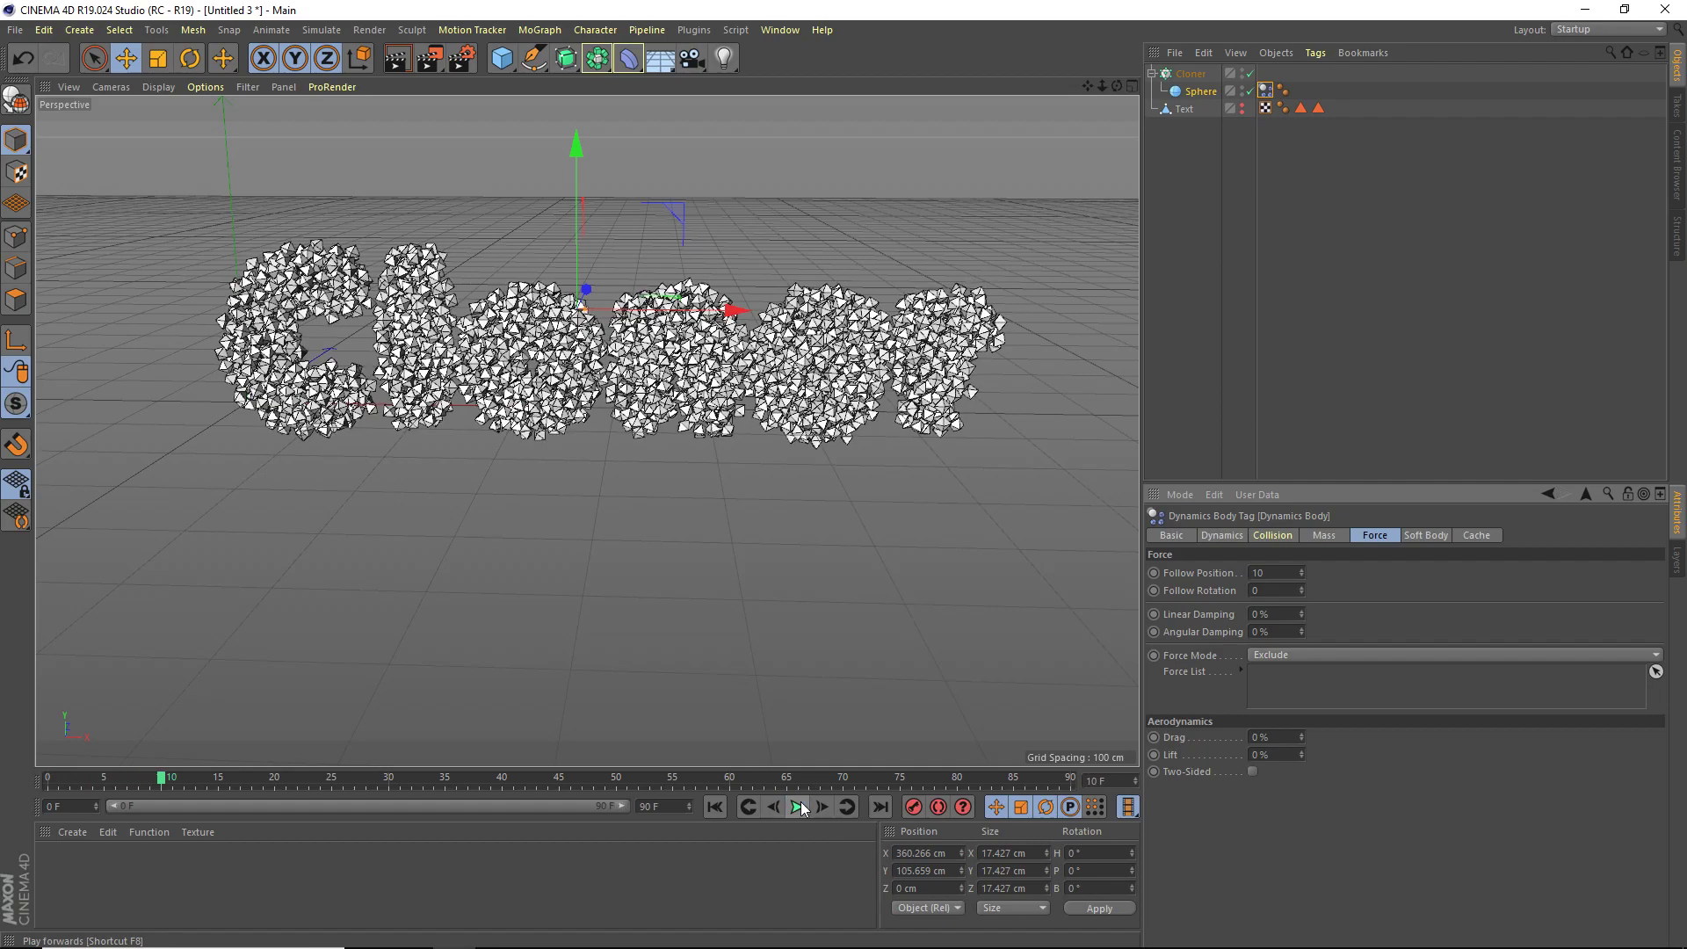
{"action": "left_click", "coordinate": [798, 807]}
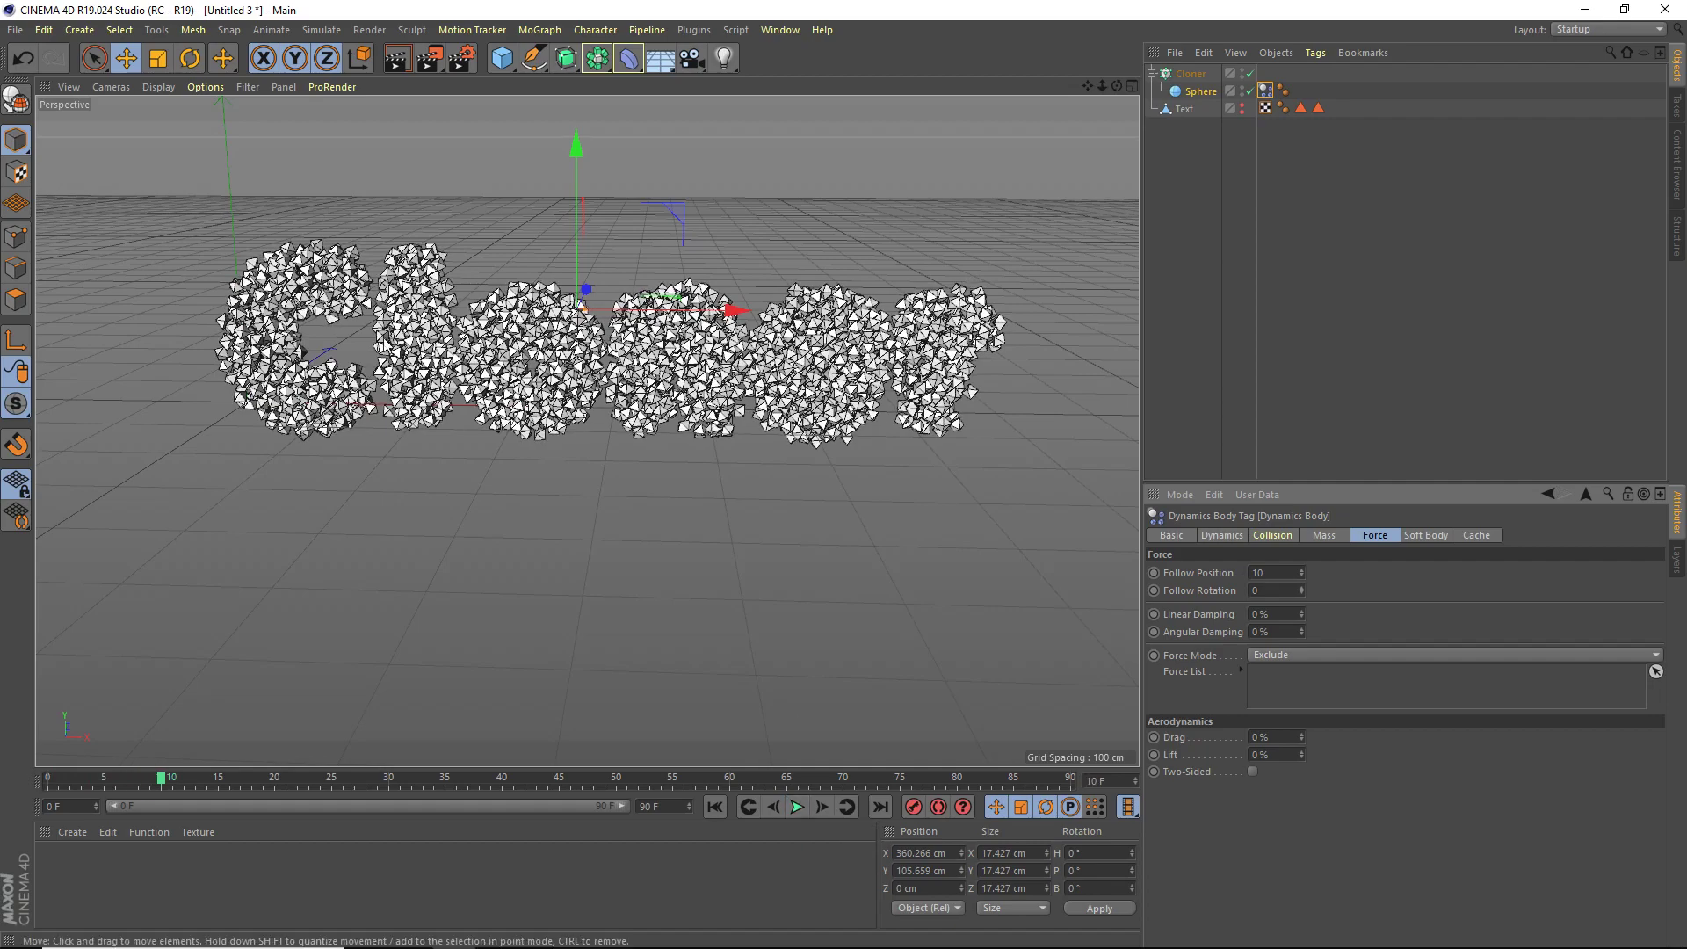
{"action": "mouse_move", "coordinate": [1117, 87]}
{"action": "left_mouse_down"}
{"action": "mouse_move", "coordinate": [1117, 55]}
{"action": "mouse_move", "coordinate": [1119, 68]}
{"action": "mouse_move", "coordinate": [1090, 62]}
{"action": "mouse_move", "coordinate": [1125, 94]}
{"action": "left_mouse_up"}
Set the sphere's Follow Position force to 15 in its dynamics tag.
{"action": "left_click", "coordinate": [1278, 572]}
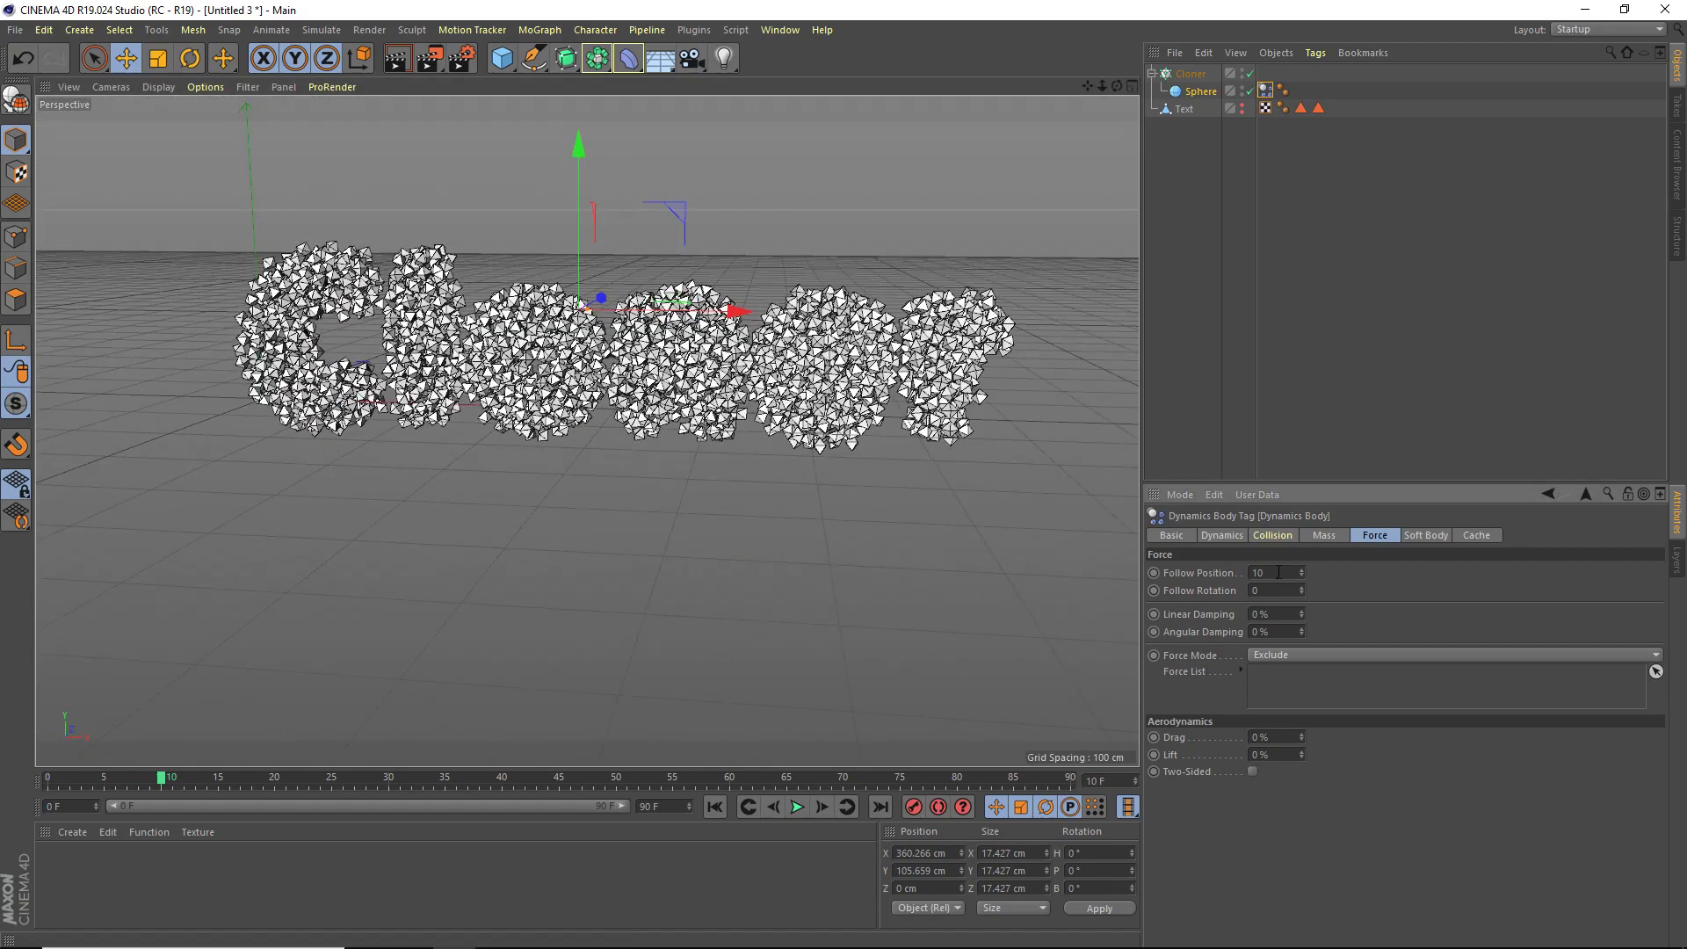
{"action": "type", "text": "15"}
{"action": "key", "text": "Return"}
Set the Cloner's count to 1600.
{"action": "left_click", "coordinate": [1188, 74]}
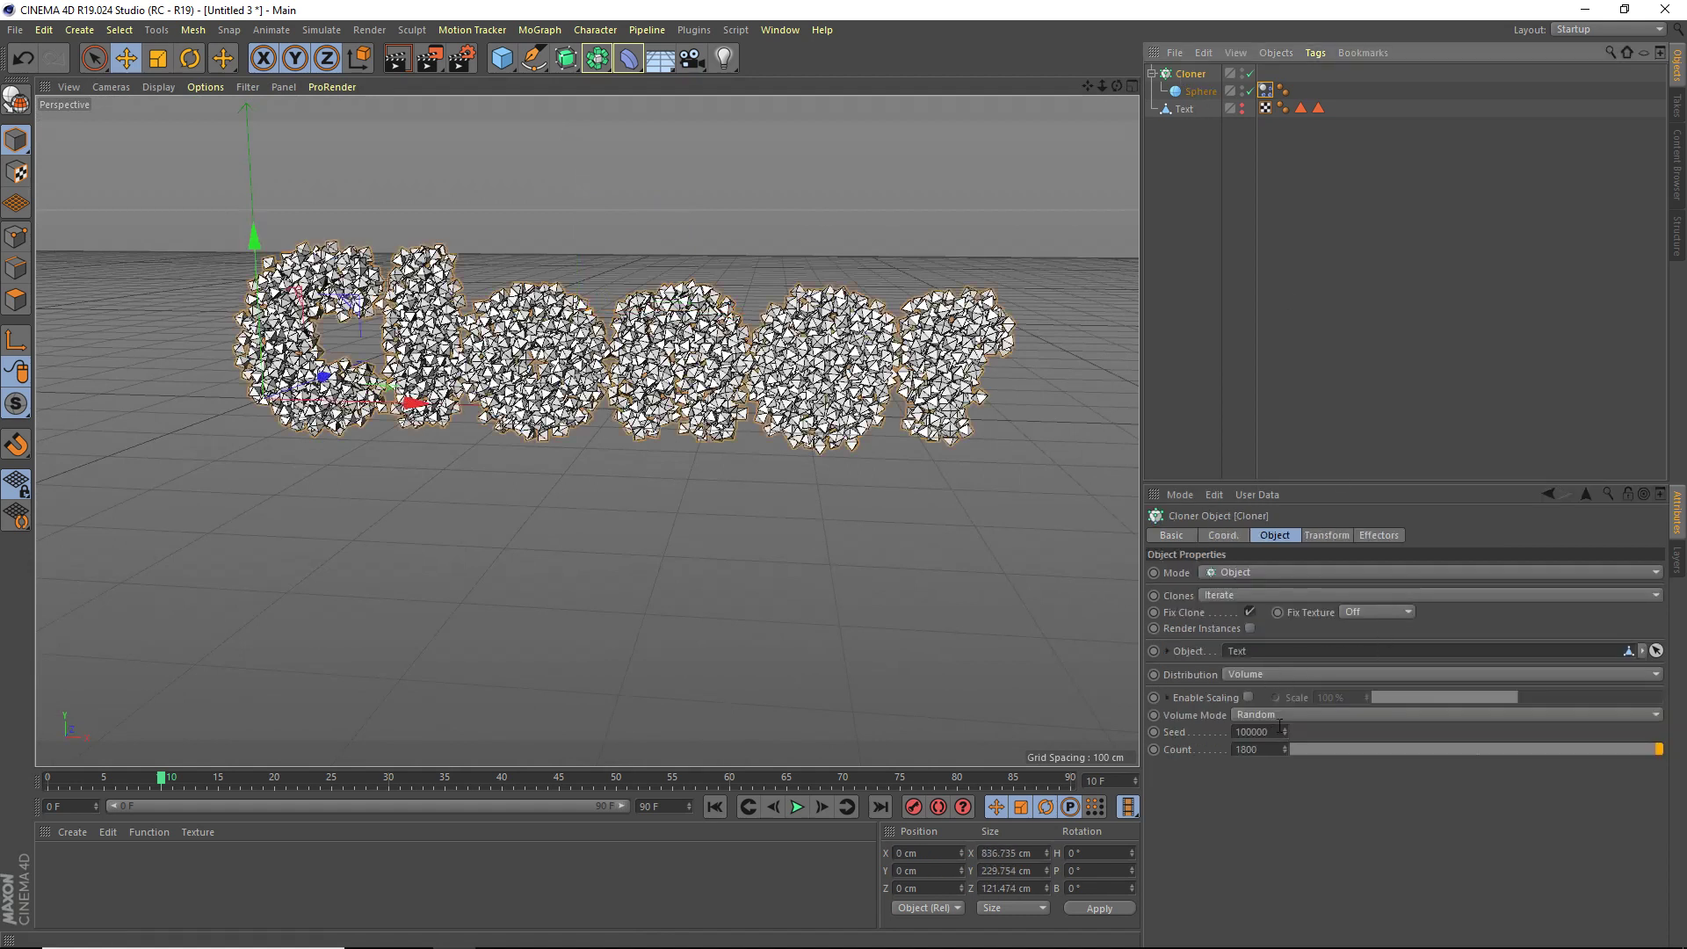
{"action": "left_click", "coordinate": [1257, 749]}
{"action": "type", "text": "1"}
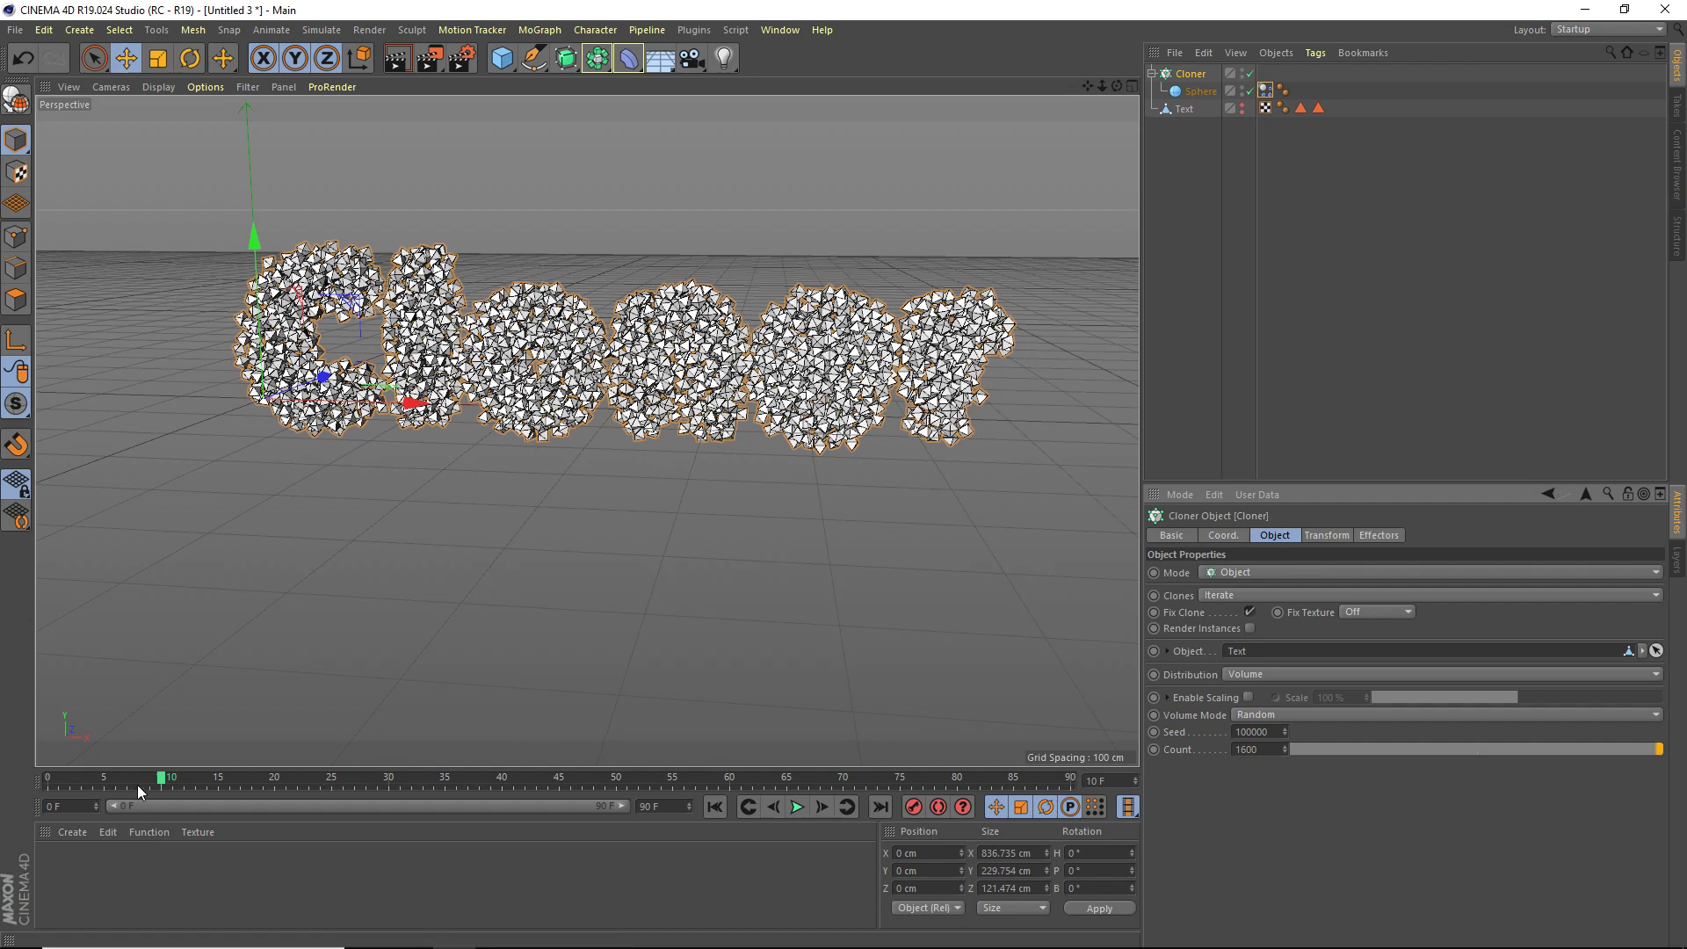
Replay the dynamics simulation from frame 0 to frame 13 to check the 1600 clones, and return to frame 0.
{"action": "left_click_drag", "start_coordinate": [137, 784], "coordinate": [12, 784]}
{"action": "left_click", "coordinate": [50, 779]}
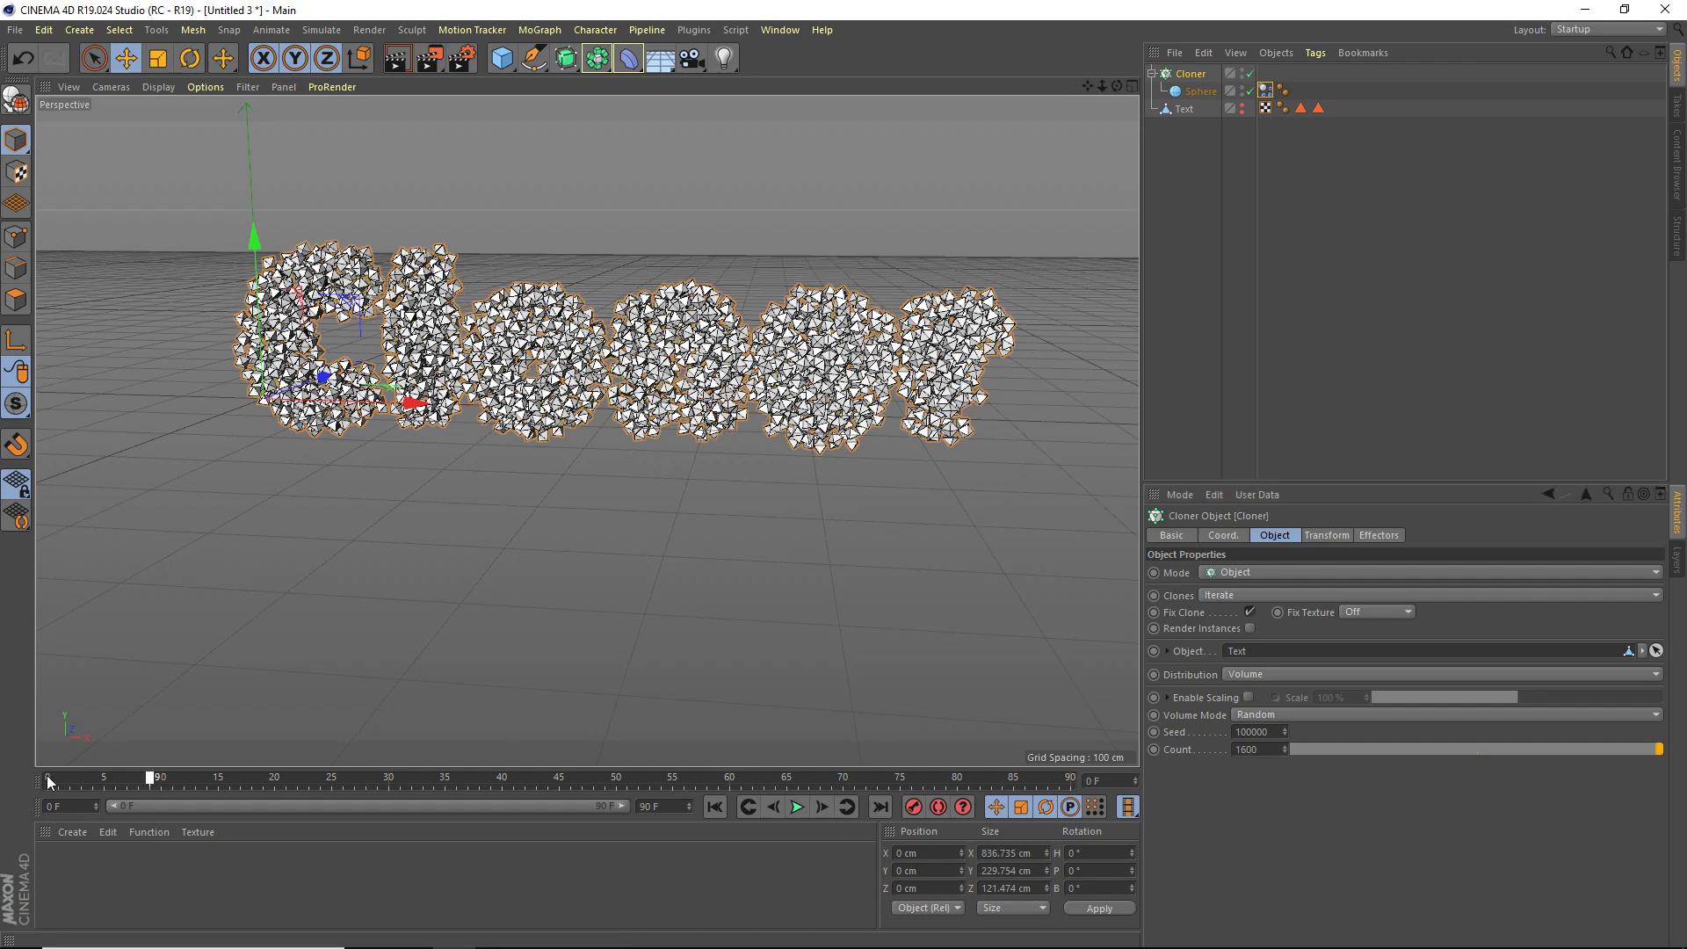
{"action": "left_click", "coordinate": [801, 807]}
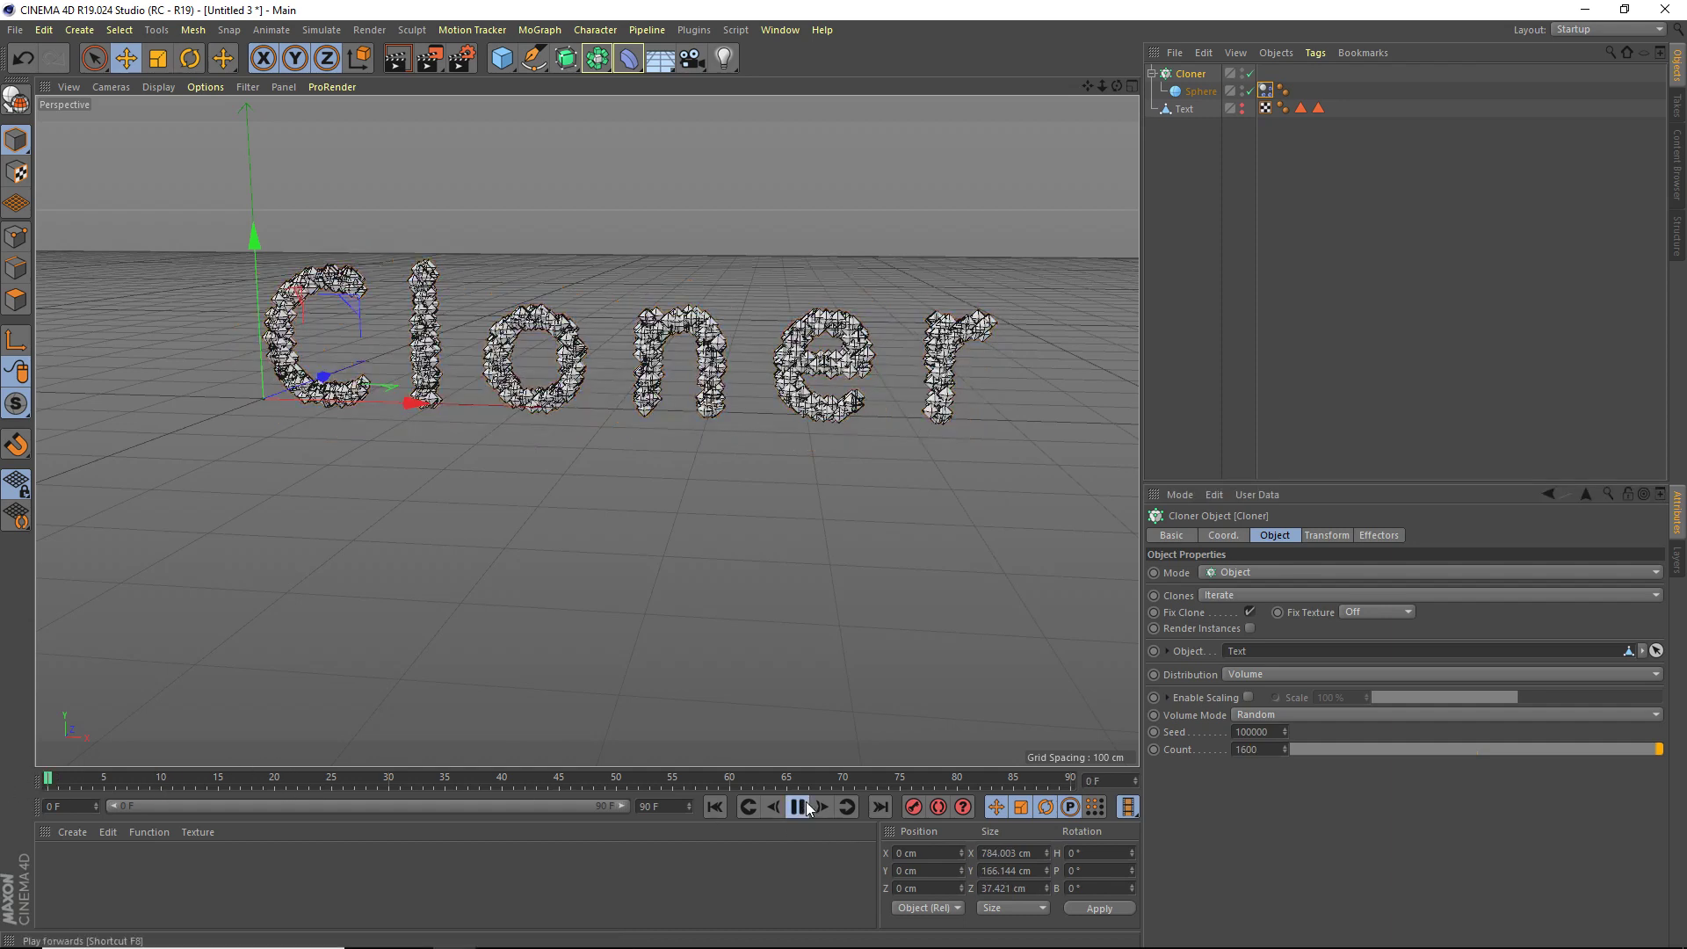
{"action": "right_click", "coordinate": [803, 805]}
{"action": "left_click", "coordinate": [798, 806]}
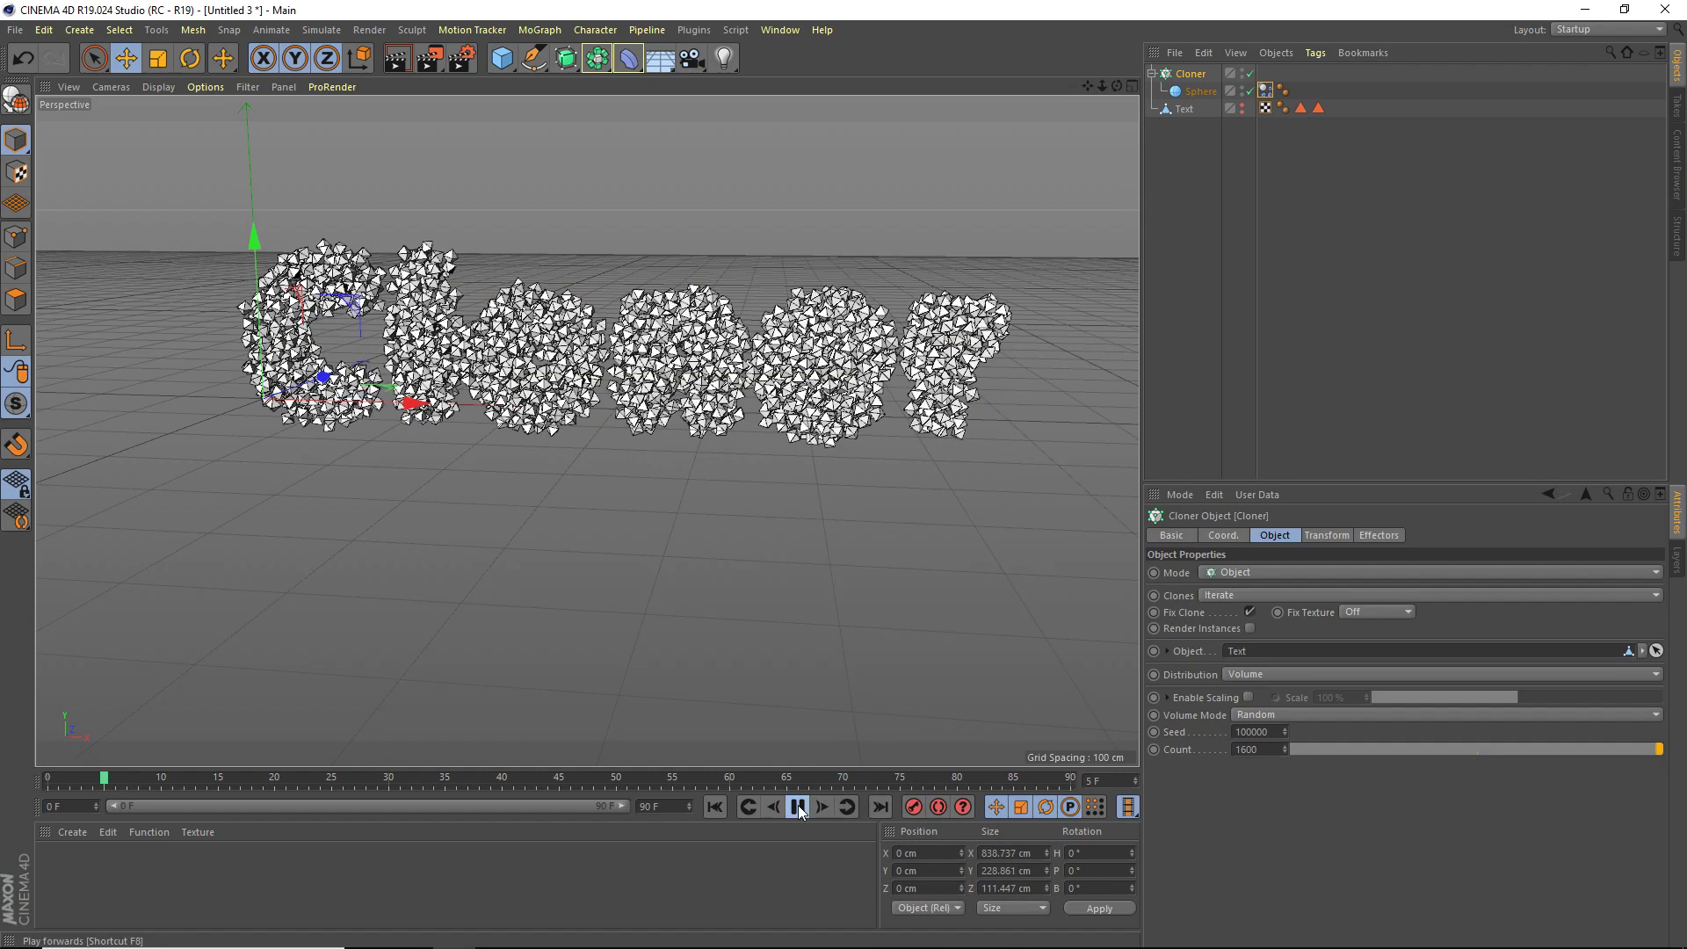
{"action": "left_click", "coordinate": [798, 806]}
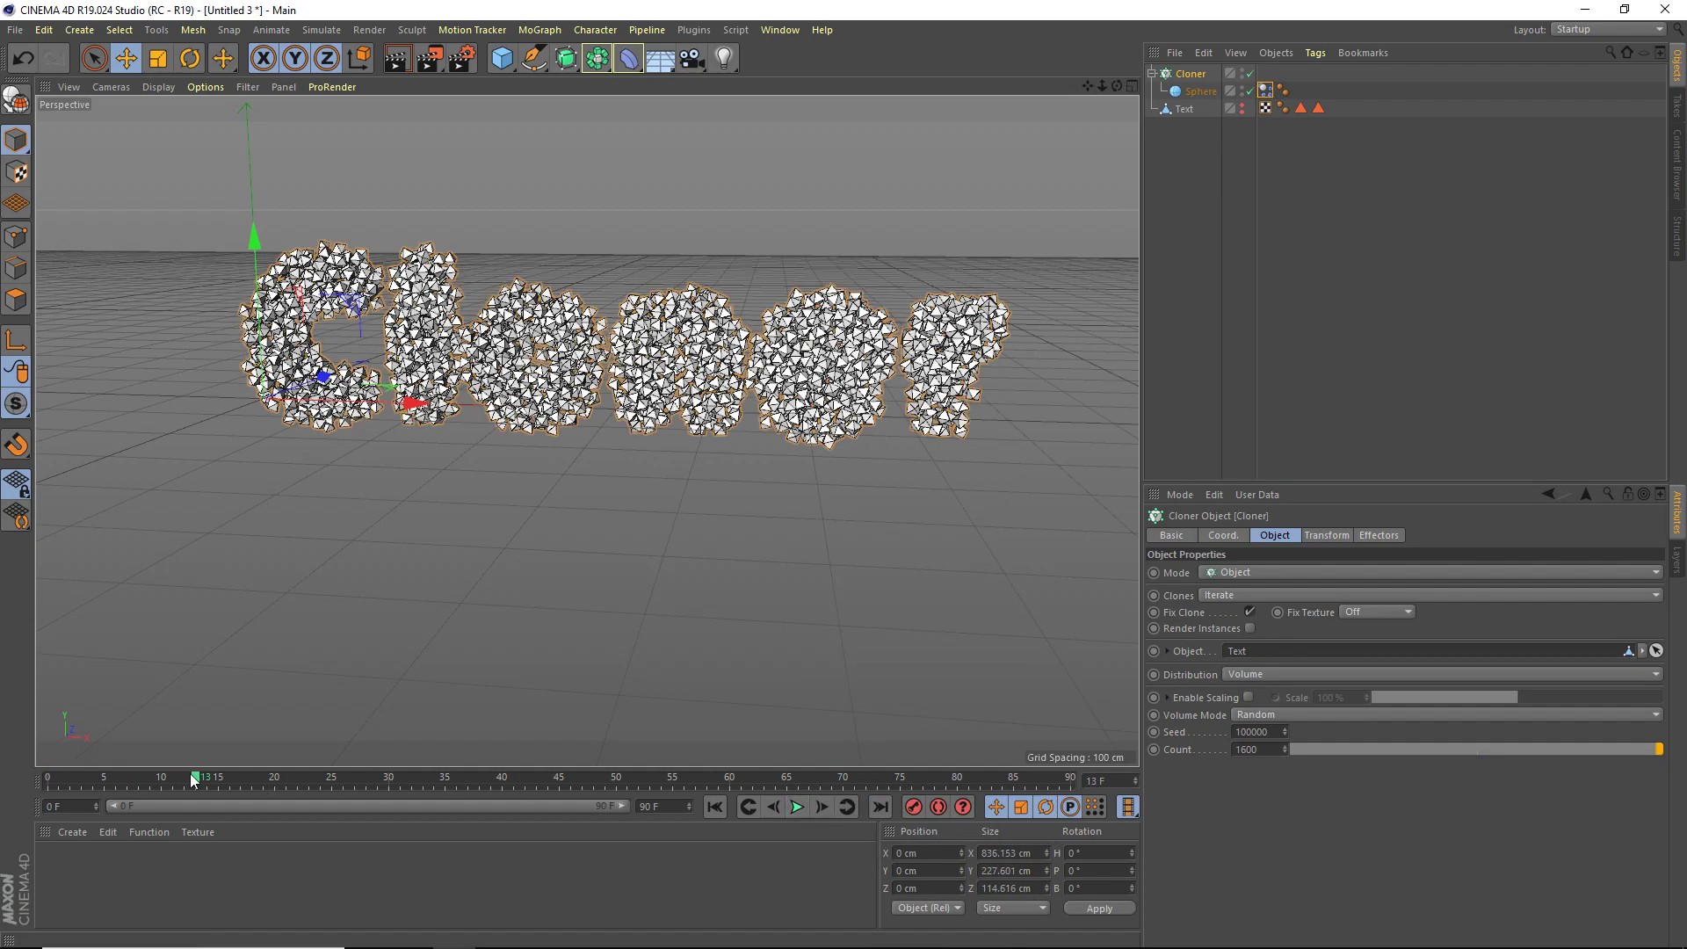
{"action": "left_click_drag", "start_coordinate": [193, 780], "coordinate": [62, 764]}
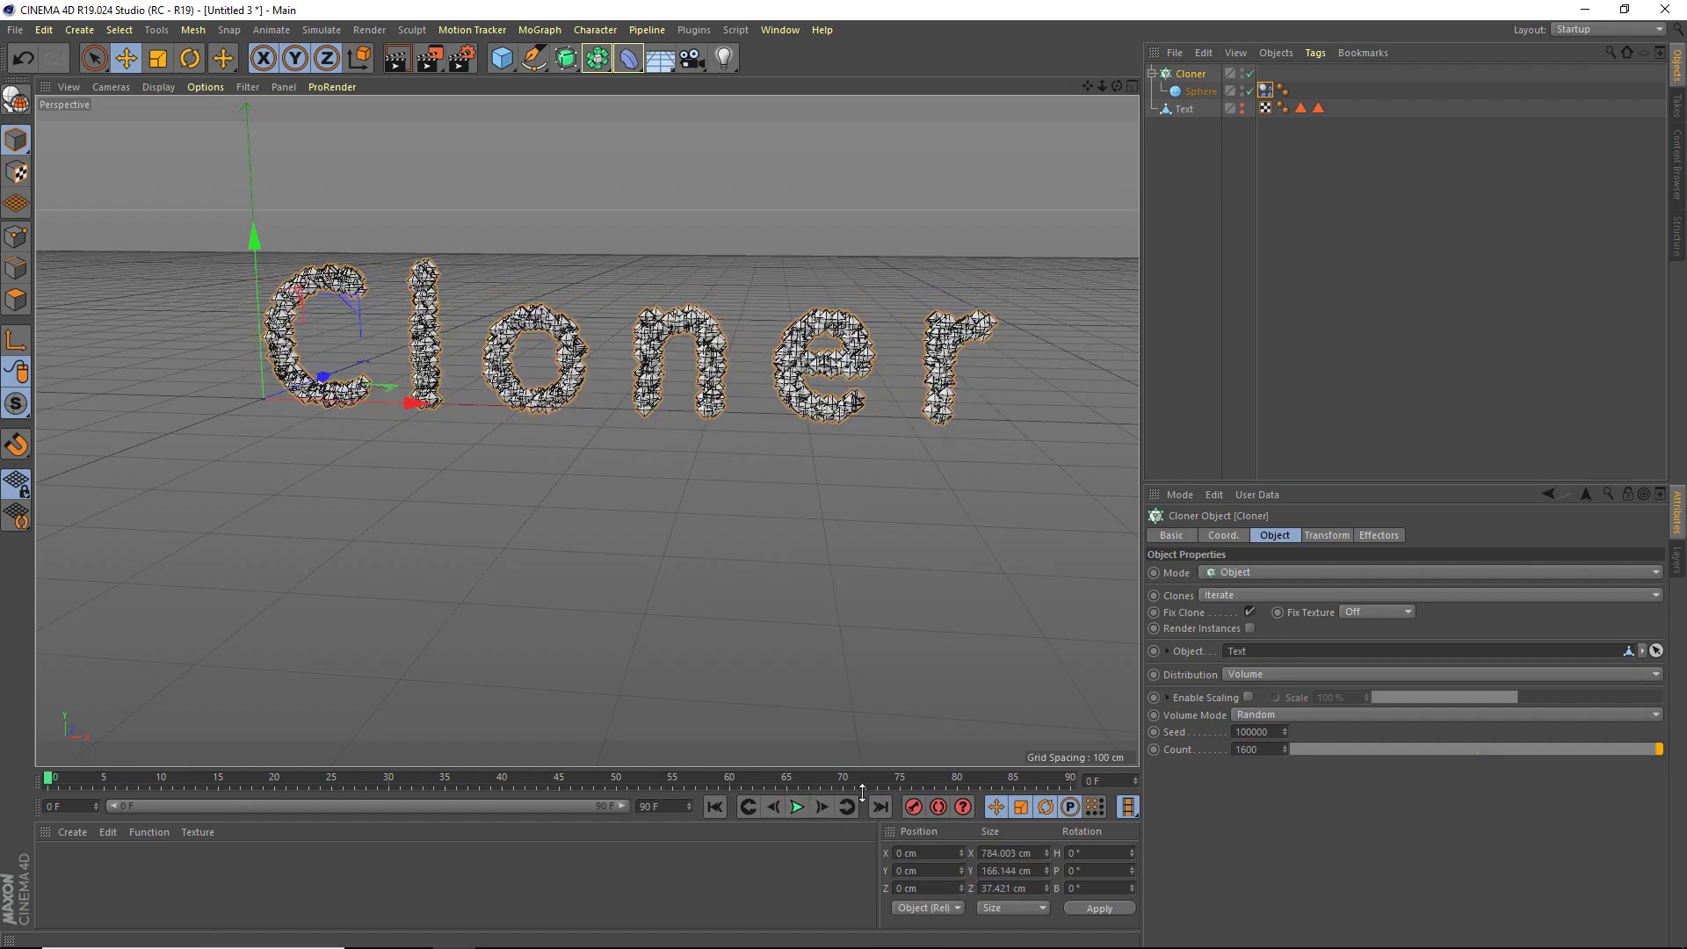
Advance the simulation to frame 1 and render the viewport to examine the sphere-filled letters.
{"action": "left_click", "coordinate": [822, 808]}
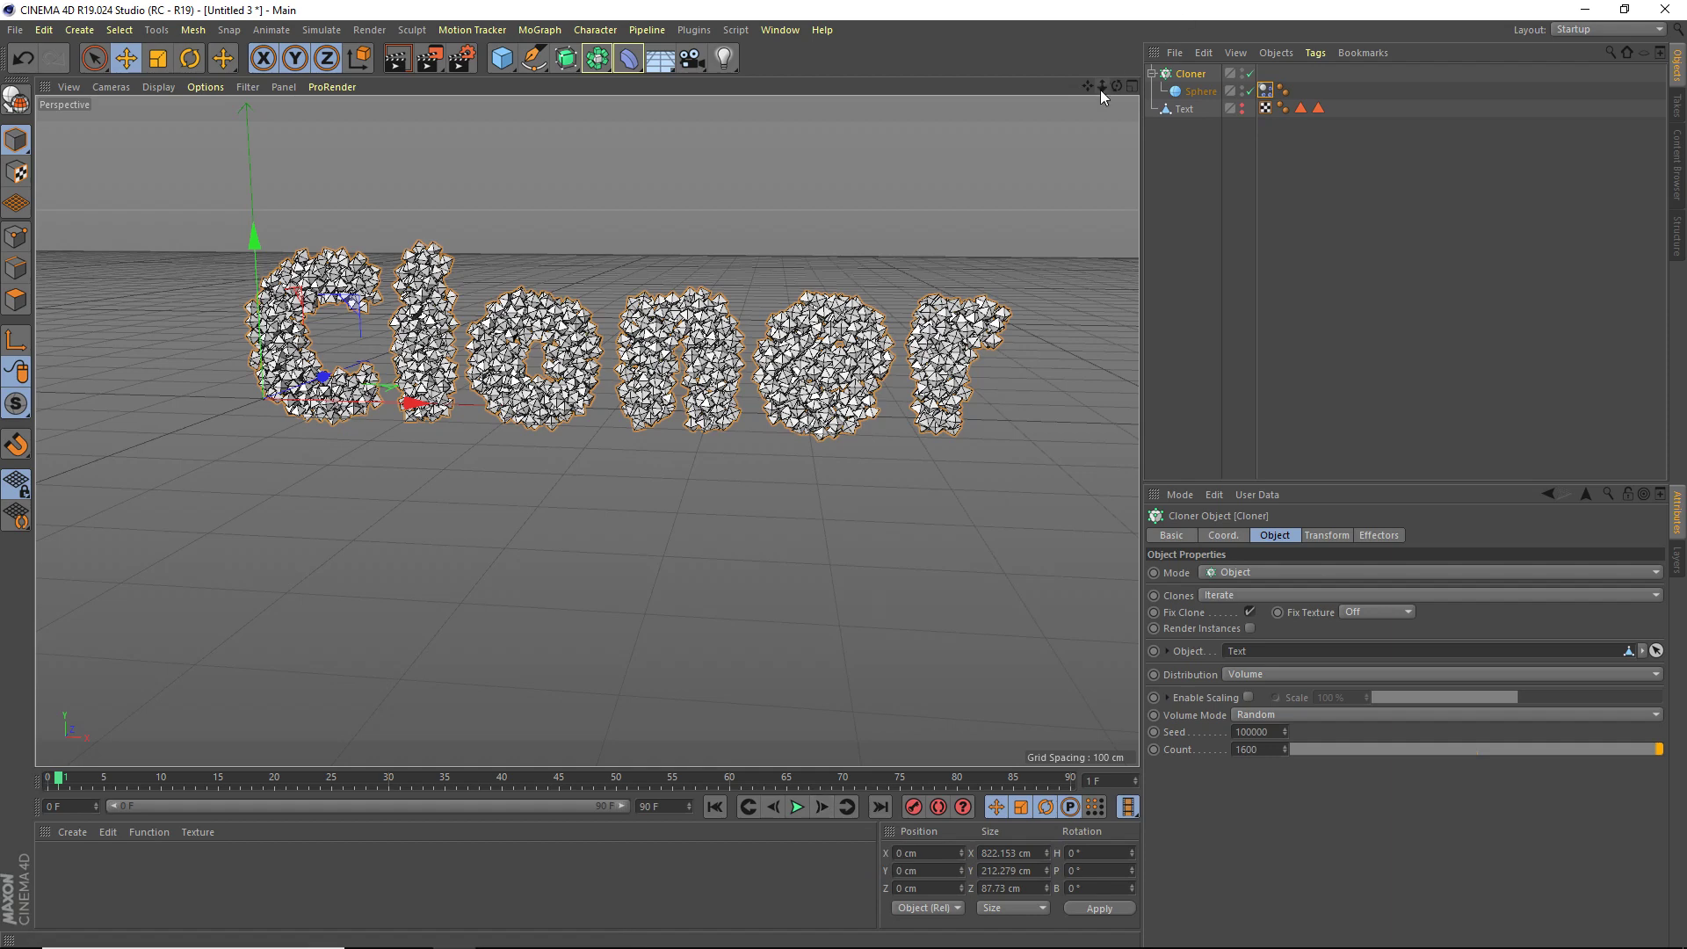
{"action": "left_click_drag", "start_coordinate": [1116, 87], "coordinate": [1121, 72]}
{"action": "left_click", "coordinate": [396, 58]}
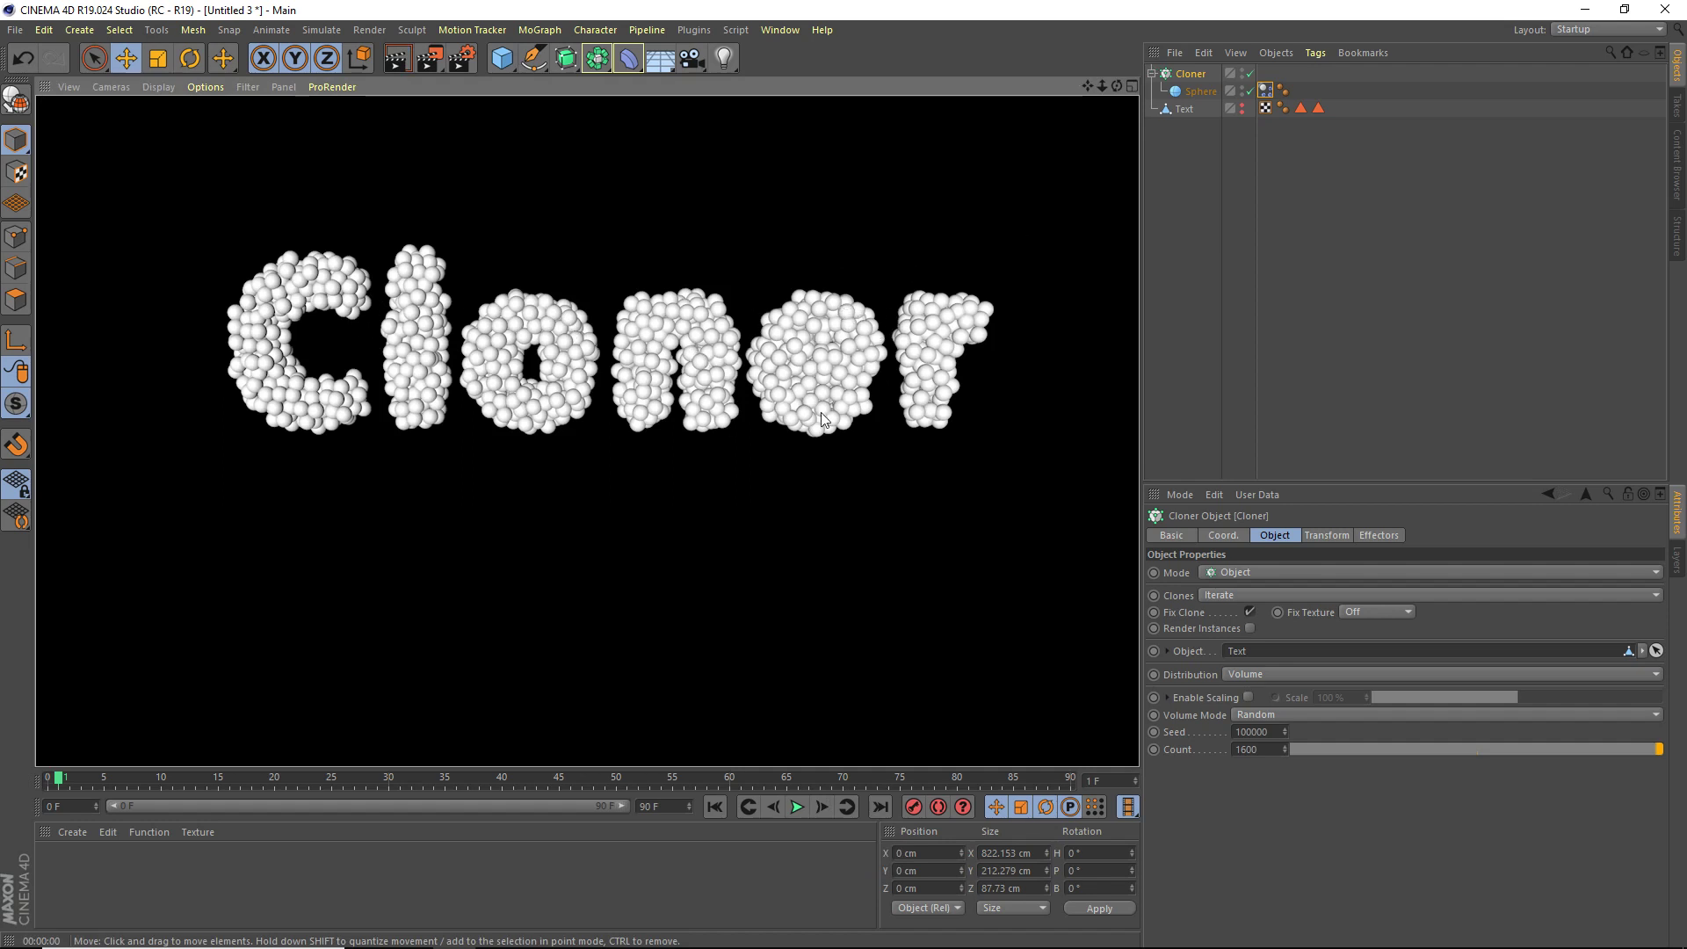
Set the cloned sphere's radius to 7 cm and render the viewport to check the letters.
{"action": "left_click", "coordinate": [1190, 93]}
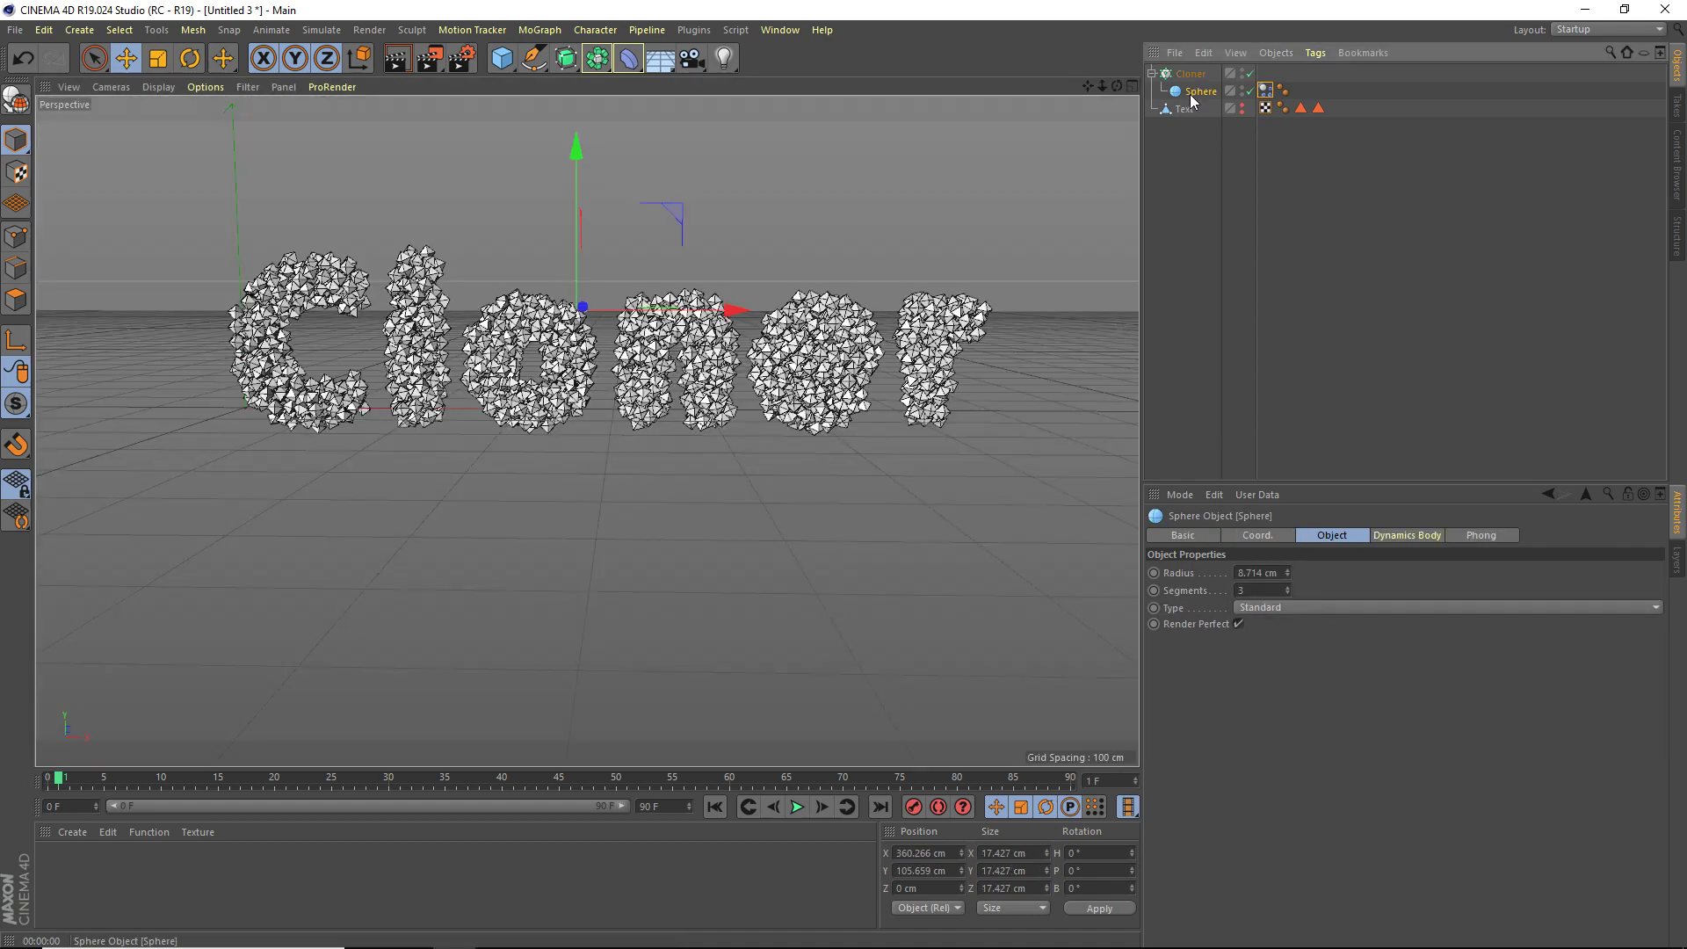
{"action": "left_click_drag", "start_coordinate": [1281, 571], "coordinate": [871, 518]}
{"action": "type", "text": "7"}
{"action": "key", "text": "Return"}
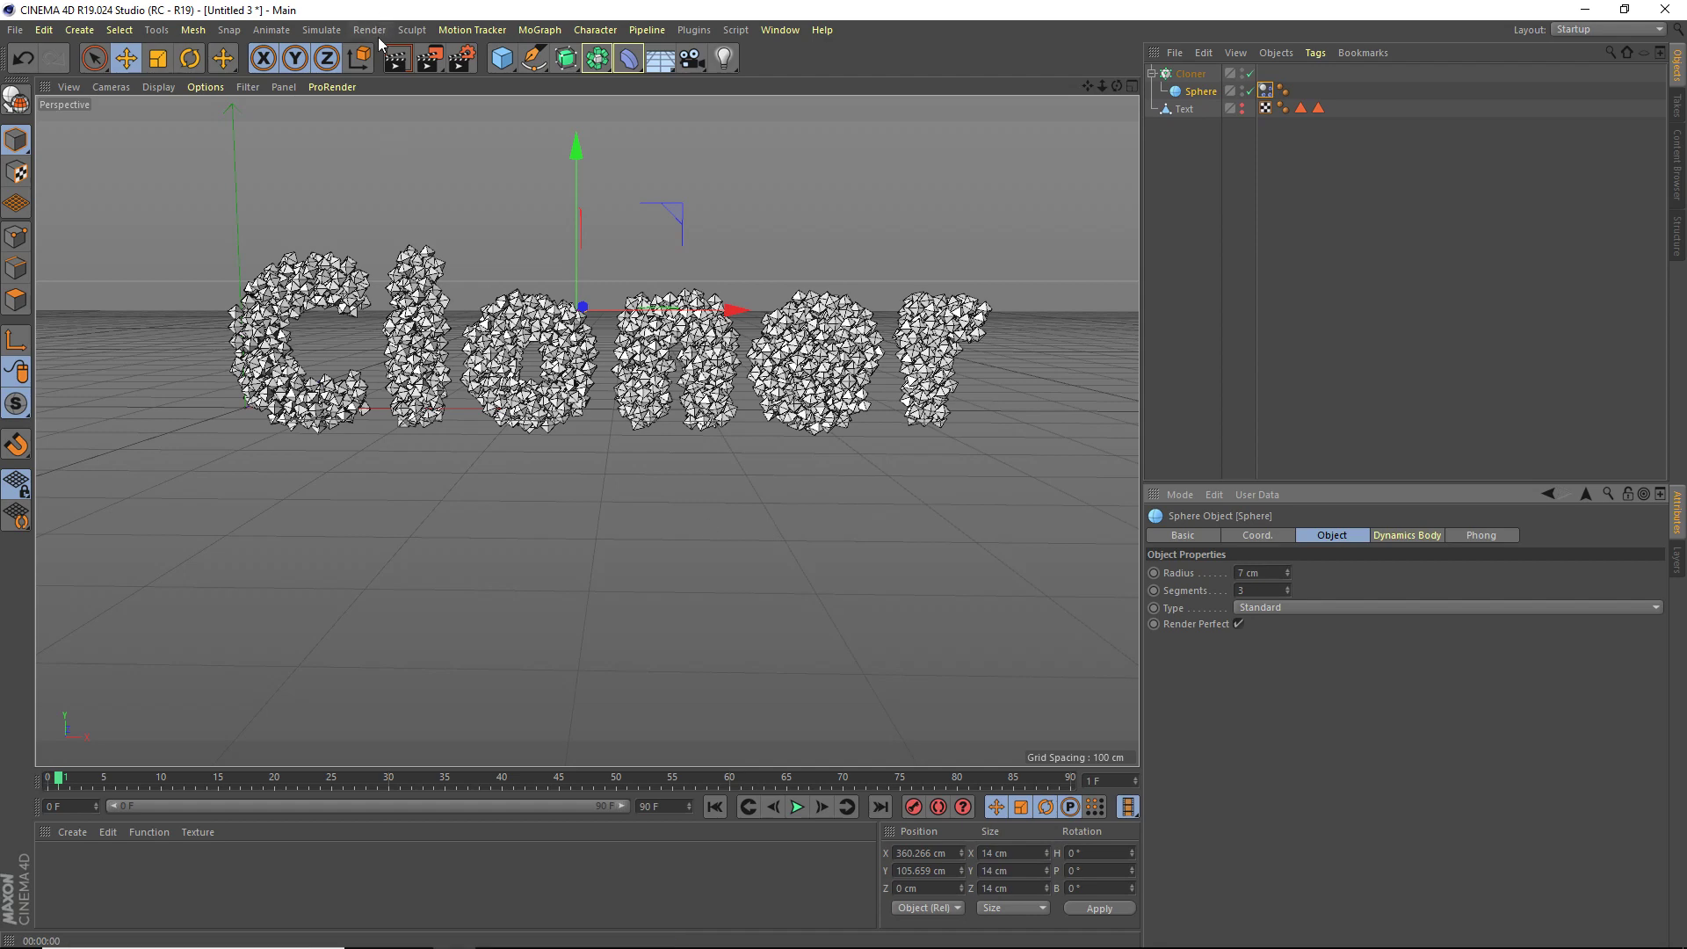
{"action": "left_click", "coordinate": [397, 58]}
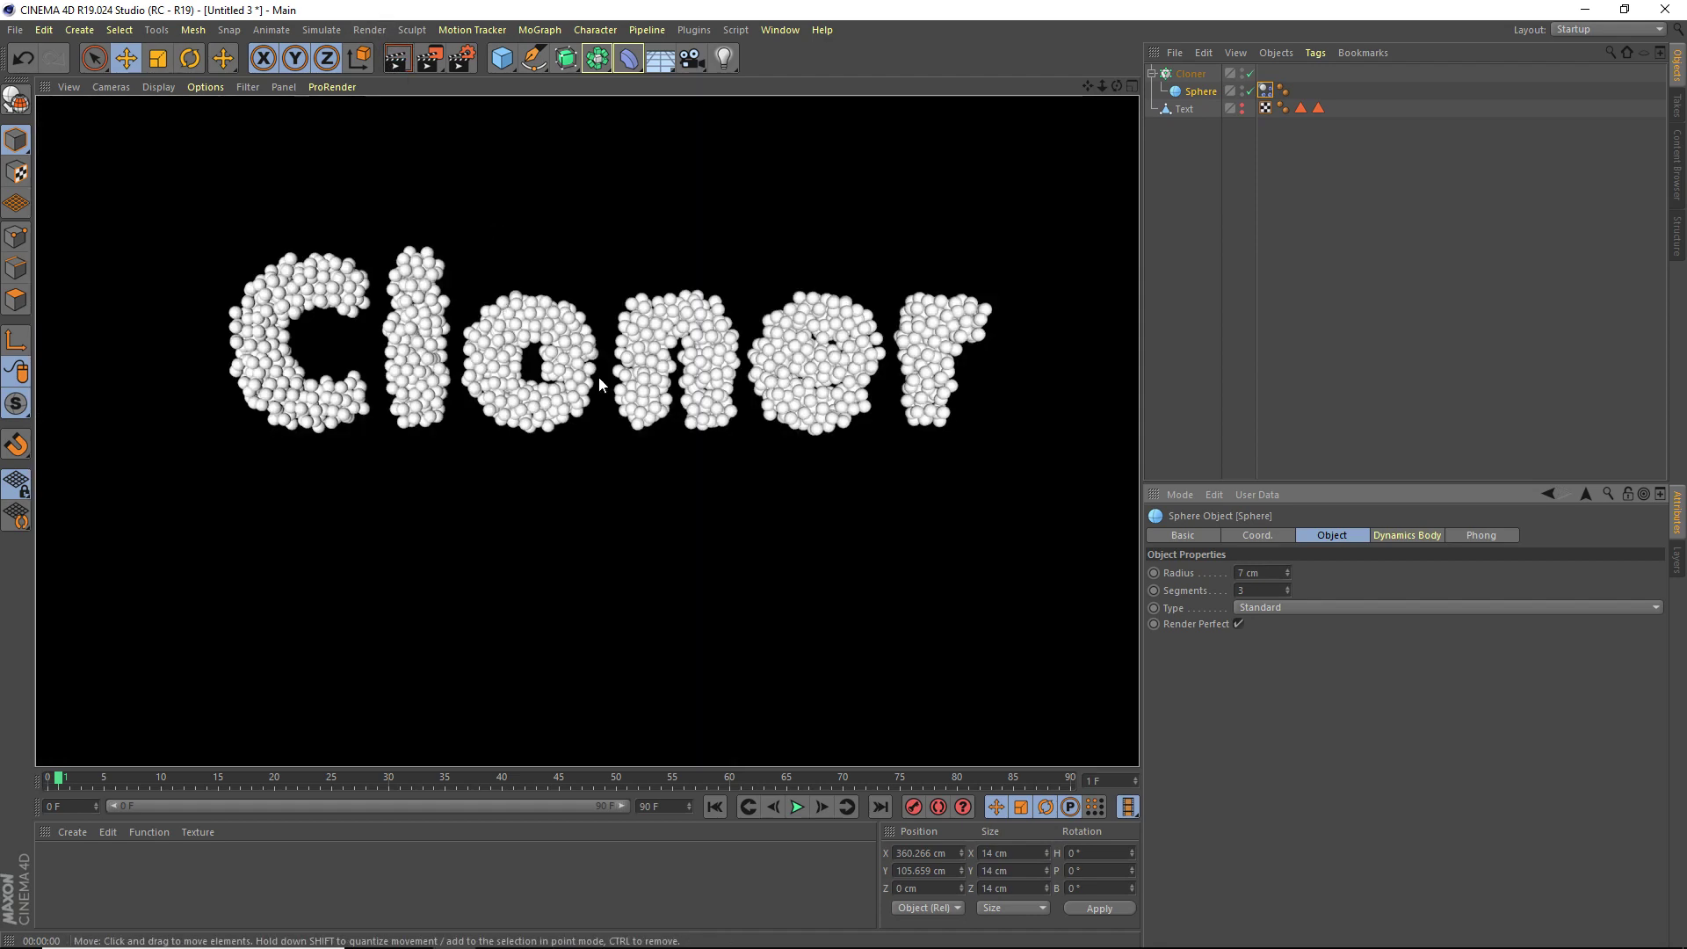
Try a sphere radius of 5 cm and replay the simulation from frame 0 to frame 8.
{"action": "left_click", "coordinate": [697, 263]}
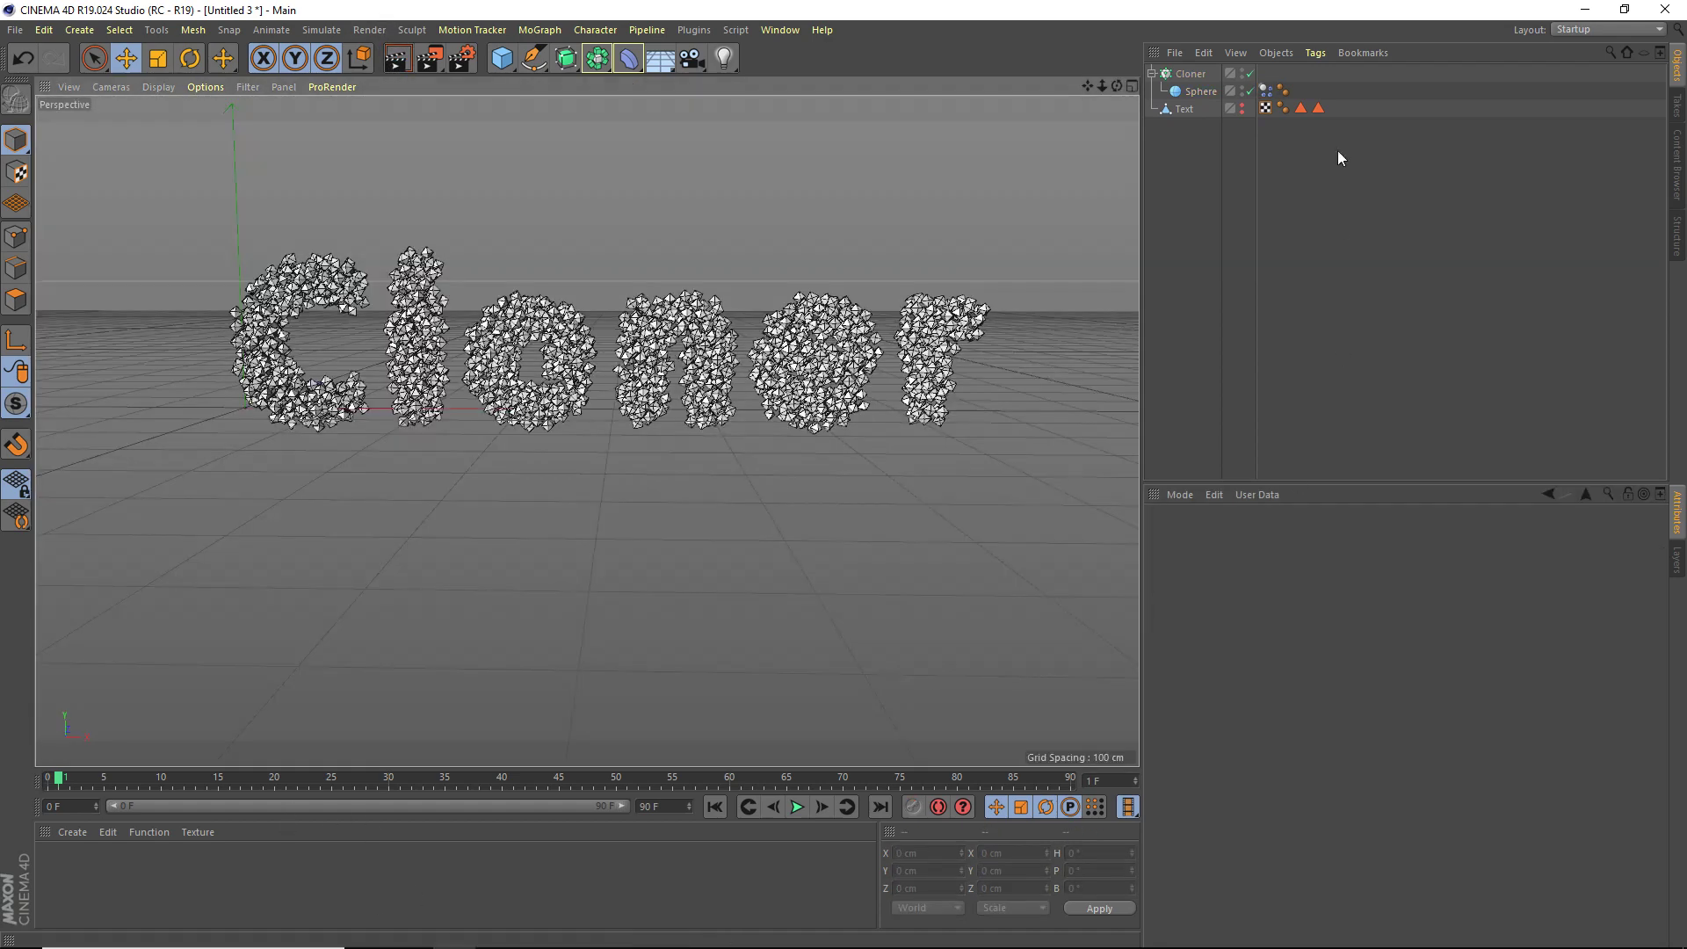
{"action": "left_click", "coordinate": [1193, 92]}
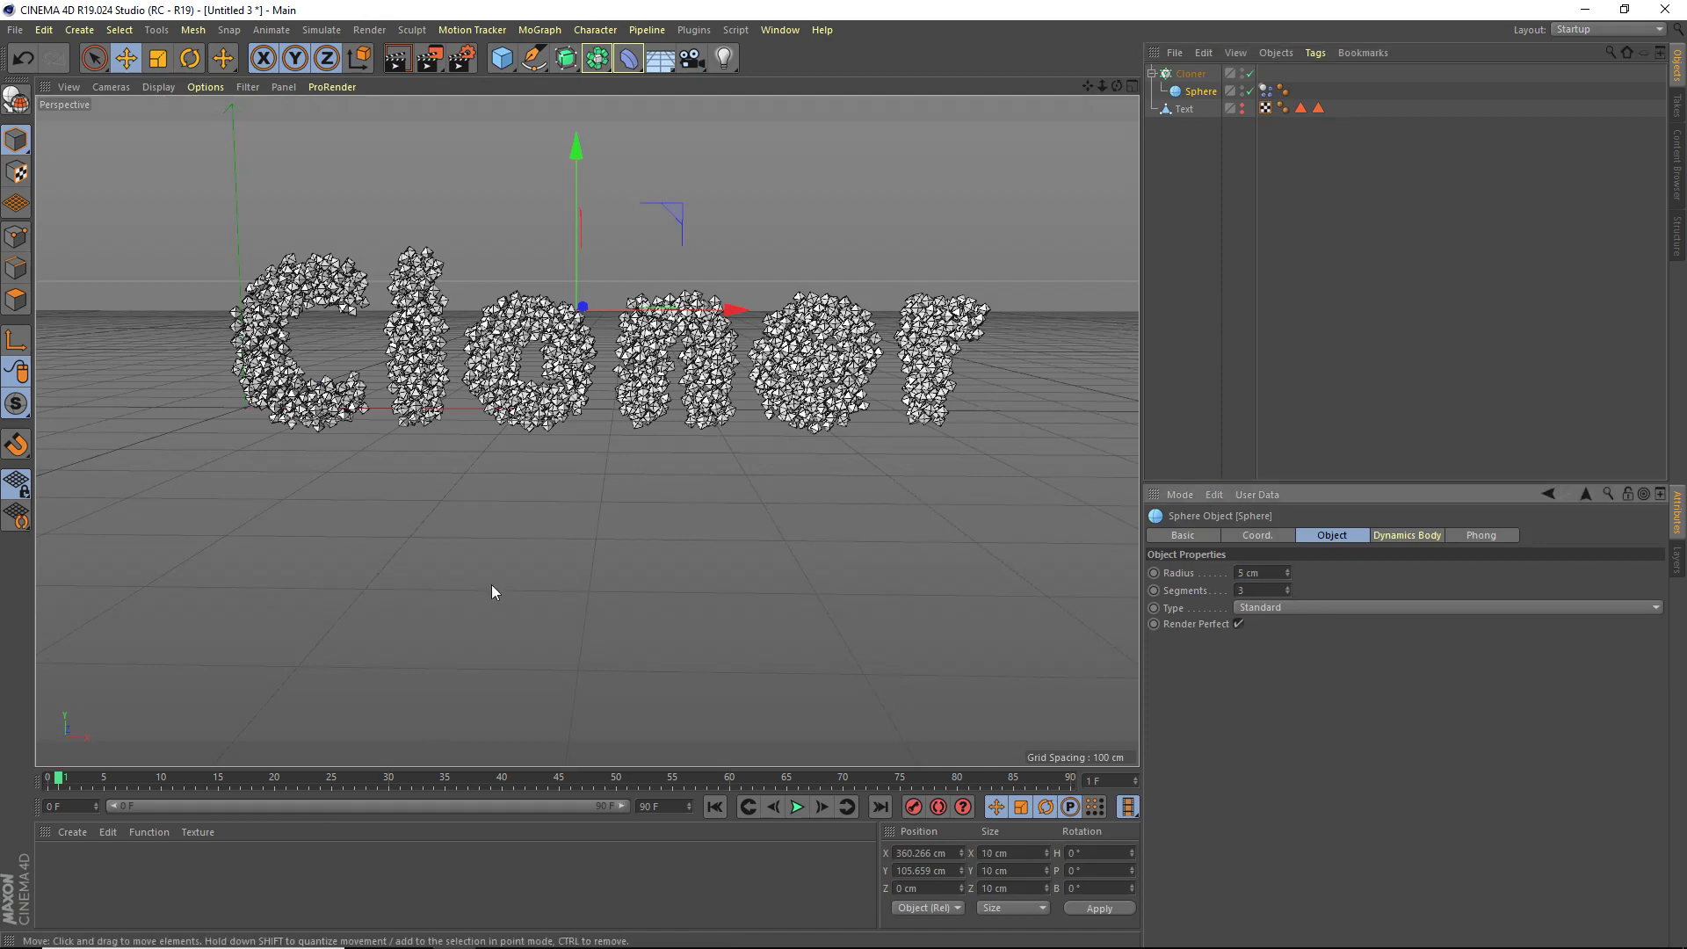
{"action": "left_click", "coordinate": [53, 780]}
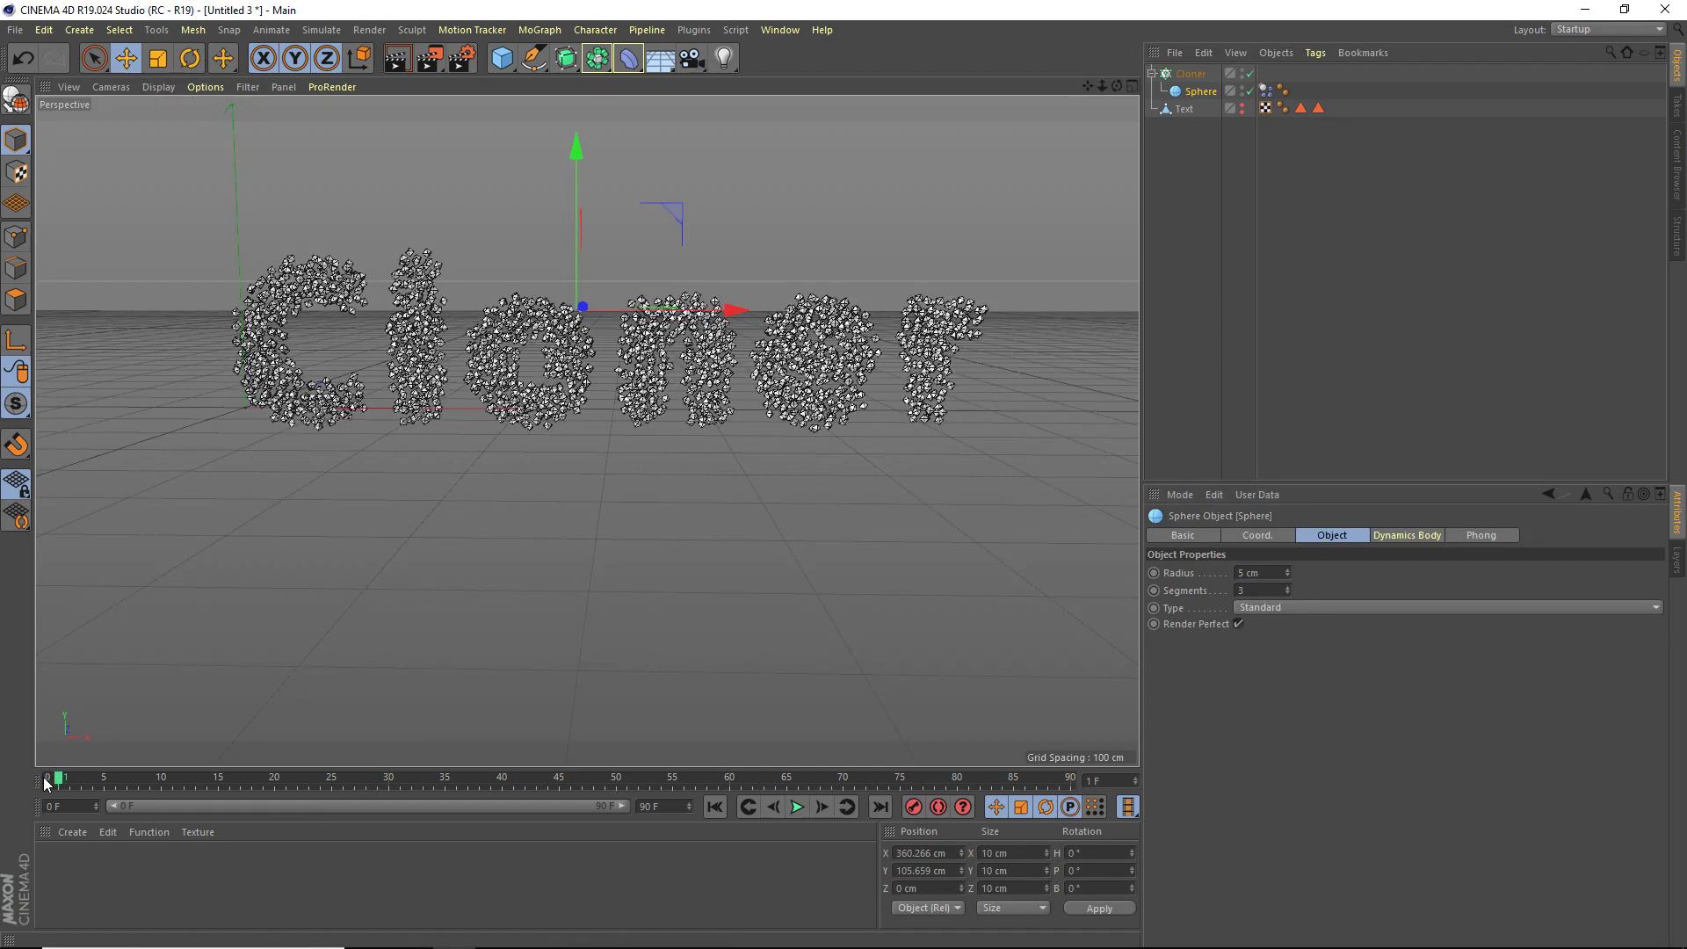
{"action": "left_click", "coordinate": [822, 807]}
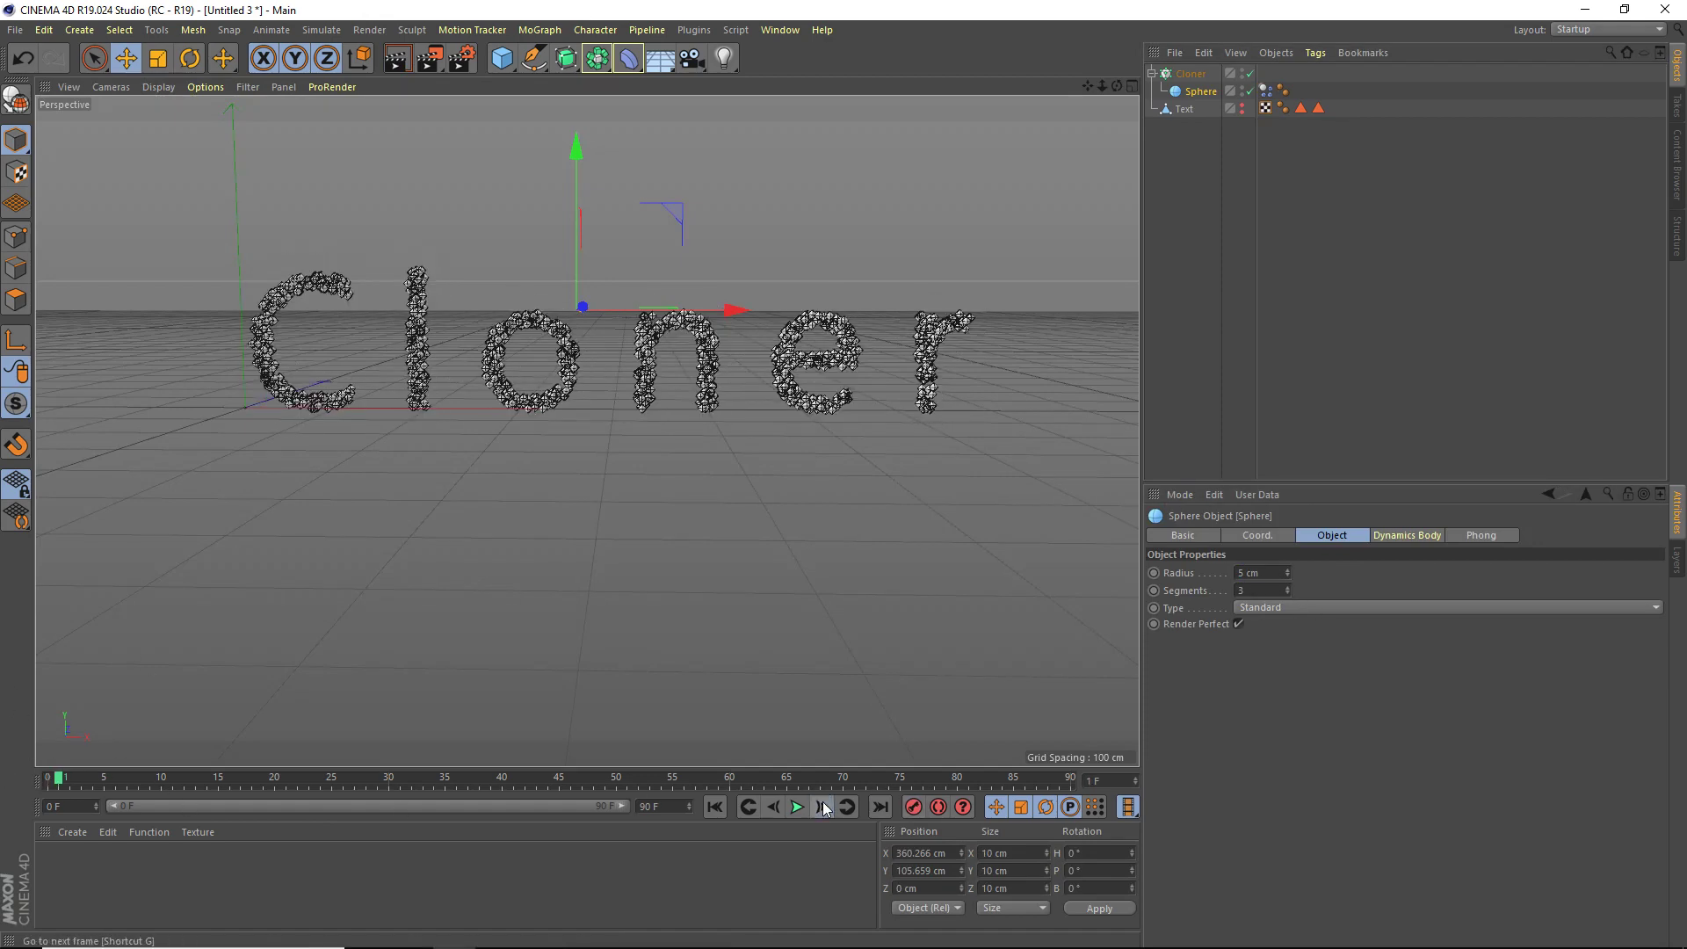
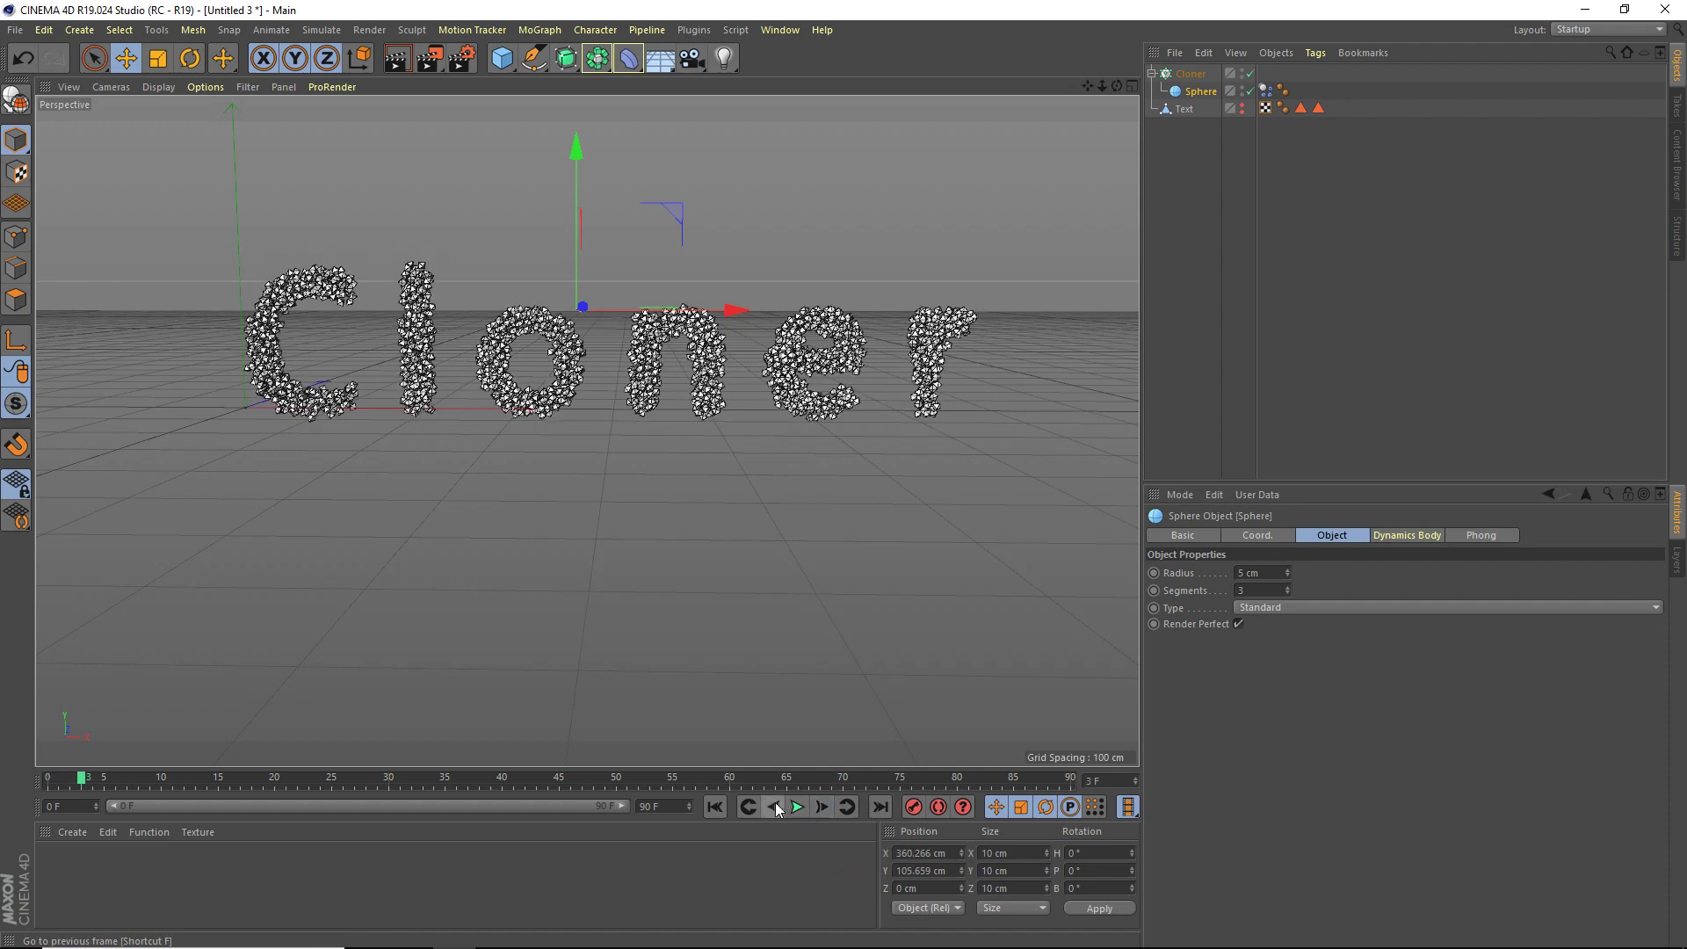
{"action": "left_click", "coordinate": [797, 808]}
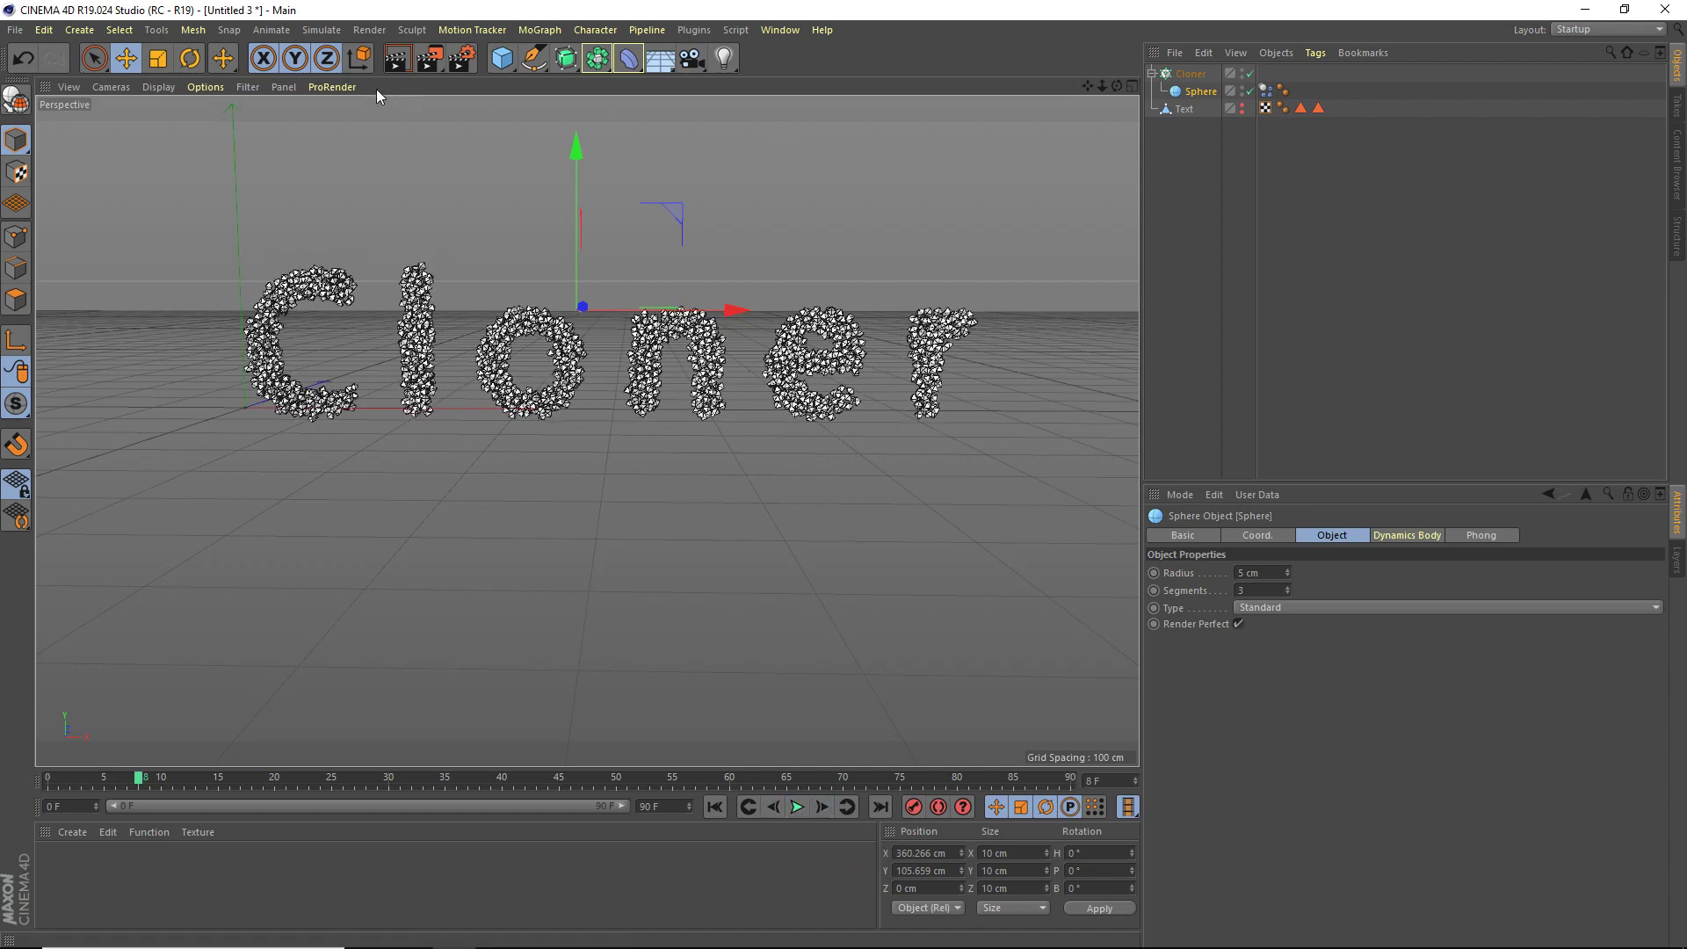
{"action": "scroll", "coordinate": [887, 298], "scroll_direction": "up", "scroll_amount": 1}
{"action": "scroll", "coordinate": [631, 287], "scroll_direction": "up", "scroll_amount": 3}
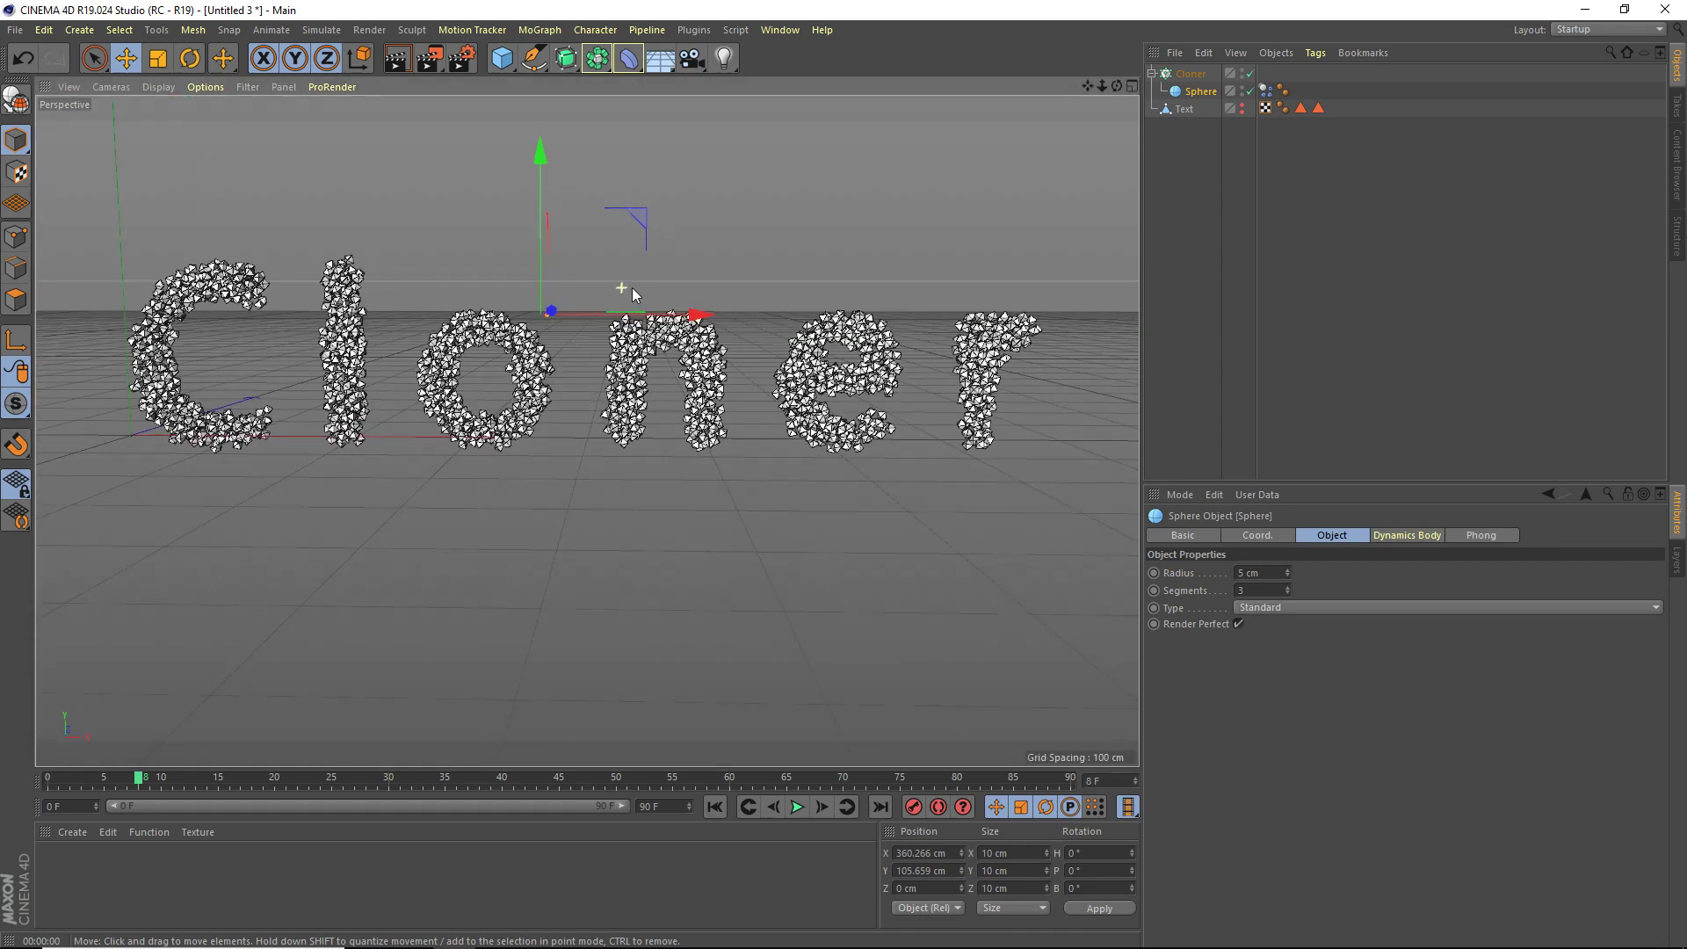
Set the sphere's radius to 6 cm and rerun the simulation from frame 0 to frame 11.
{"action": "left_click_drag", "start_coordinate": [1265, 572], "coordinate": [786, 499]}
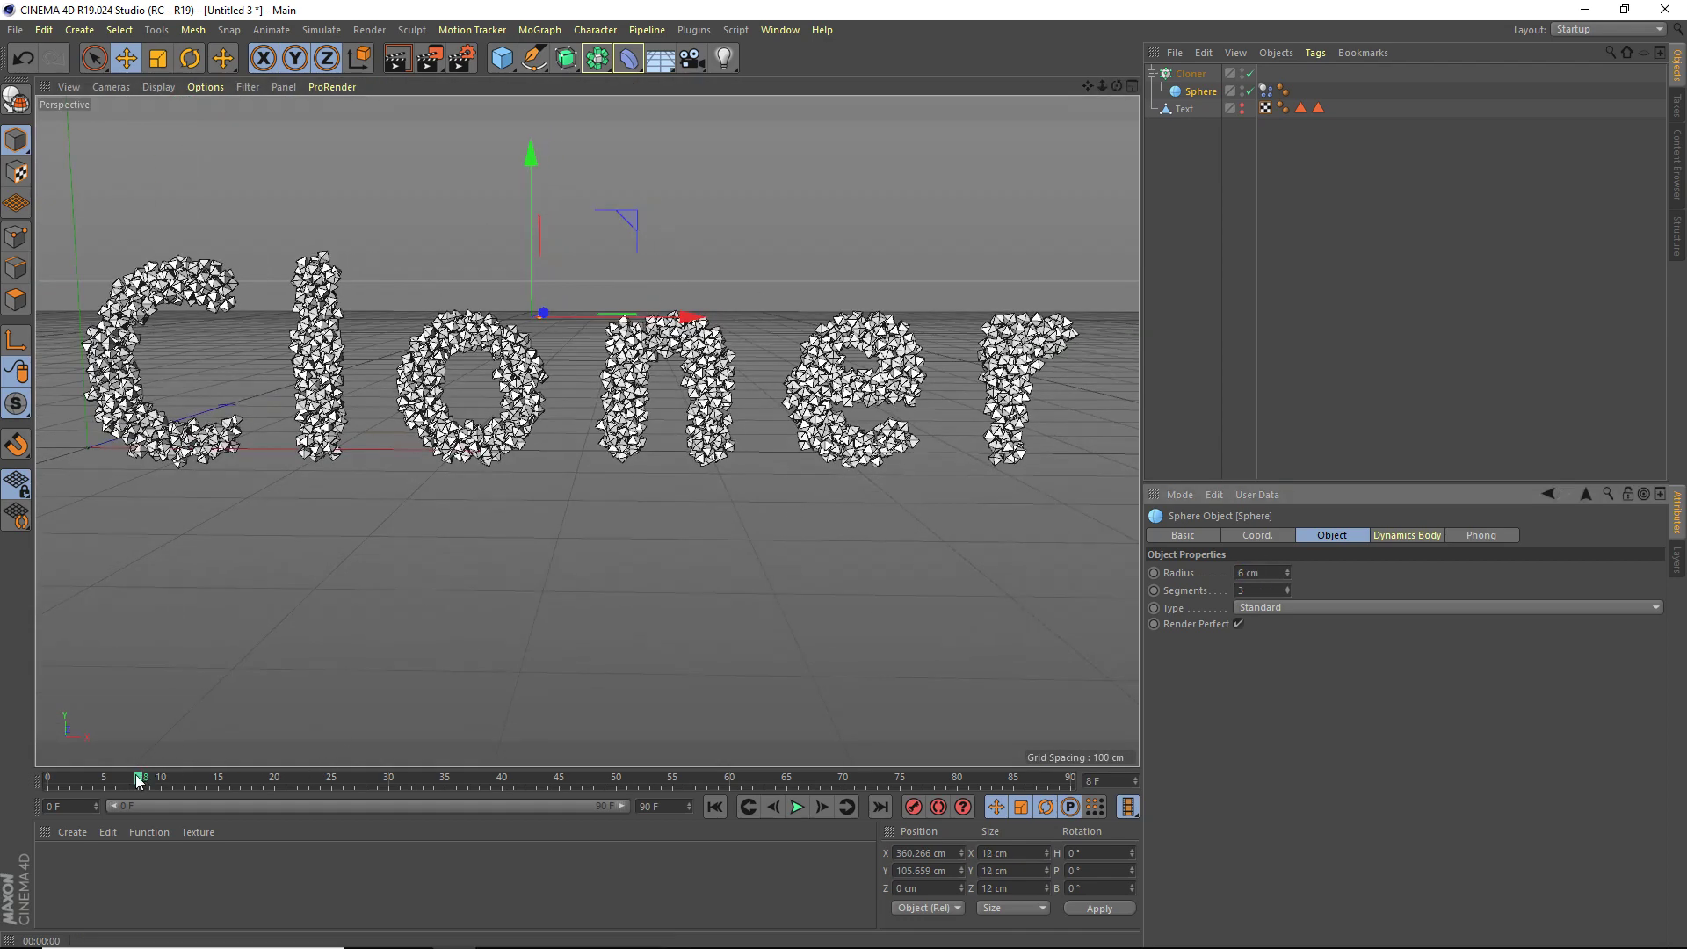
{"action": "left_click_drag", "start_coordinate": [138, 778], "coordinate": [5, 779]}
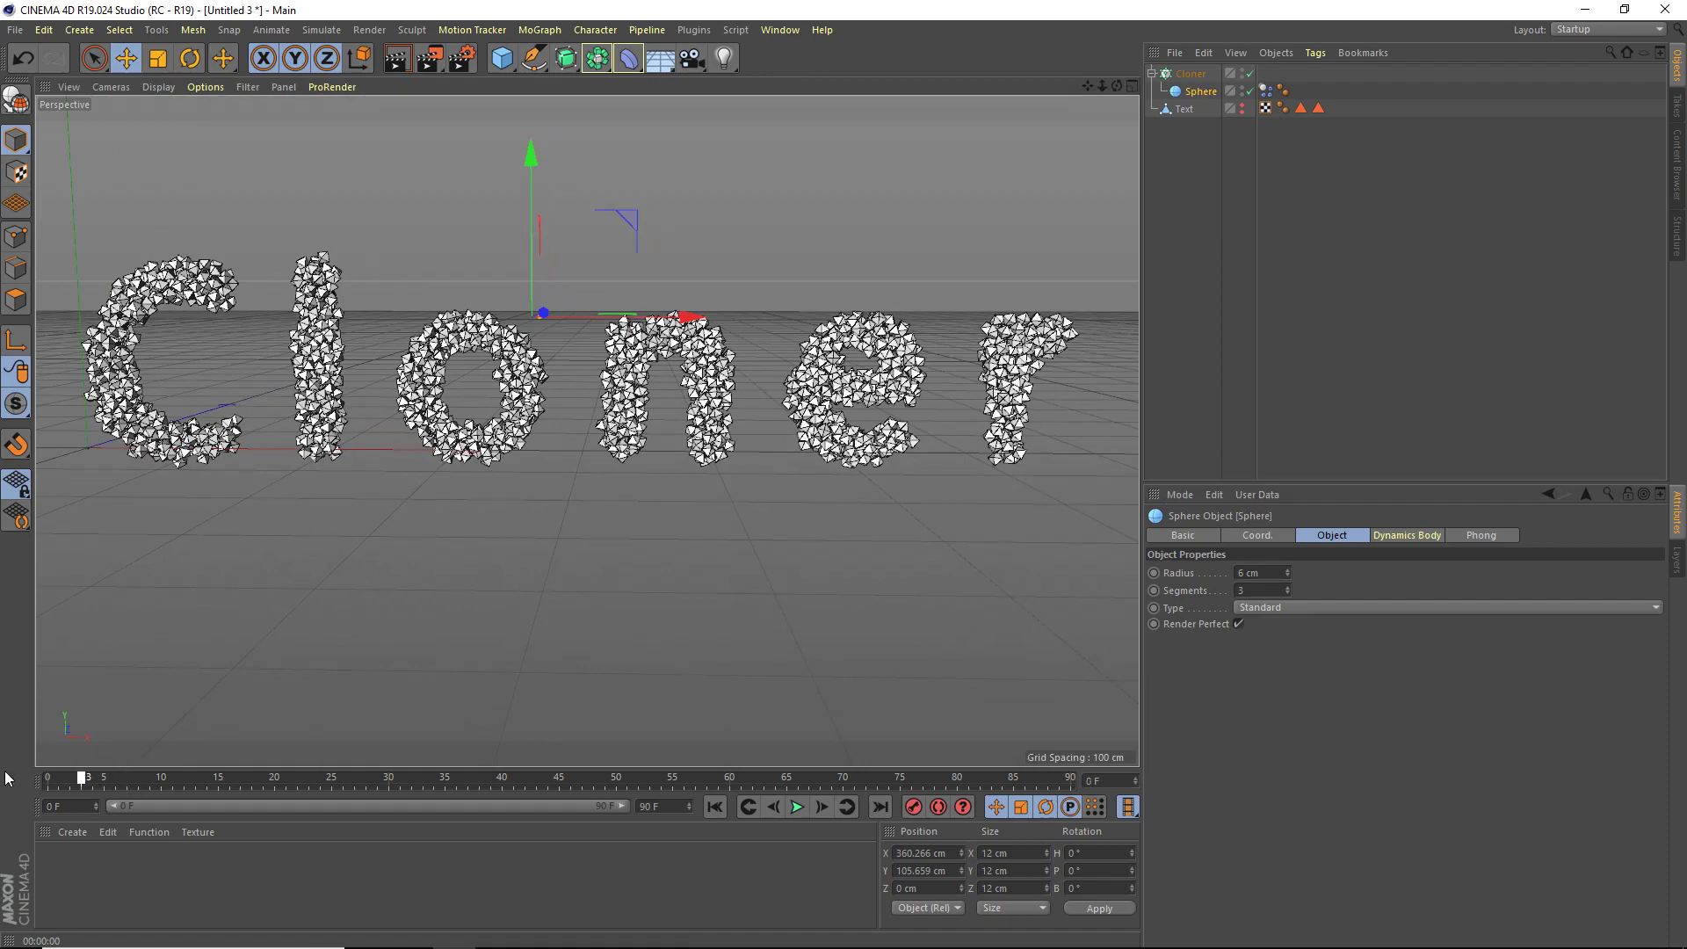
{"action": "left_click", "coordinate": [802, 812]}
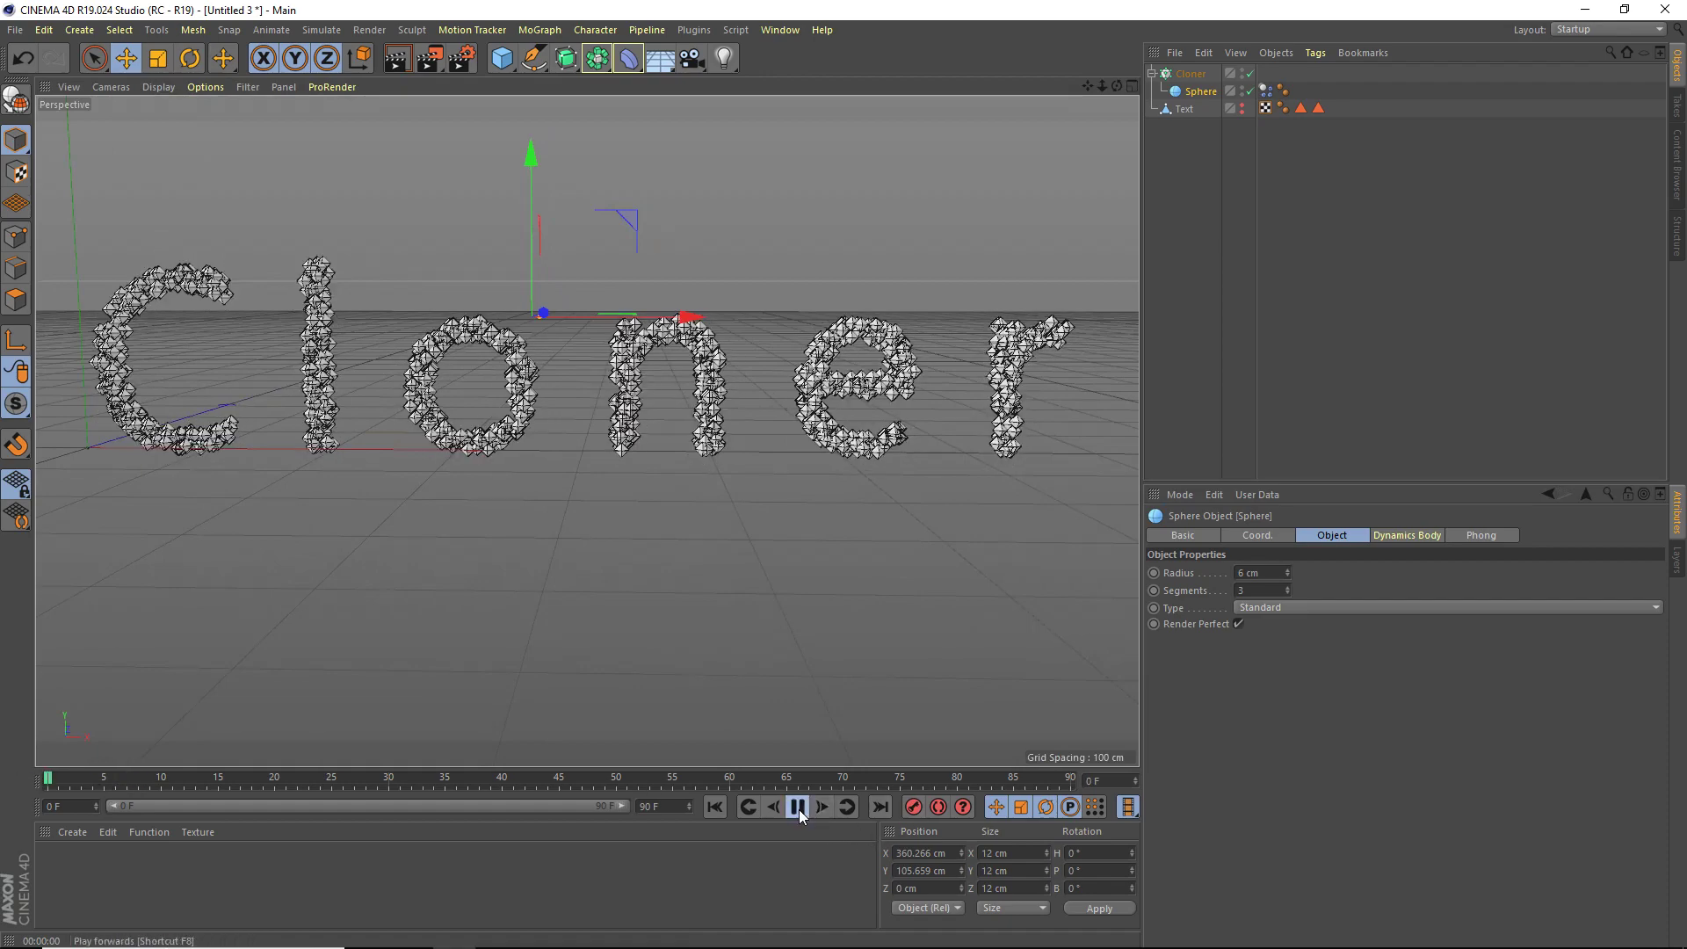
{"action": "left_click", "coordinate": [799, 810]}
{"action": "mouse_move", "coordinate": [1116, 85]}
{"action": "left_mouse_down"}
{"action": "mouse_move", "coordinate": [1123, 107]}
{"action": "mouse_move", "coordinate": [1086, 86]}
{"action": "left_mouse_up"}
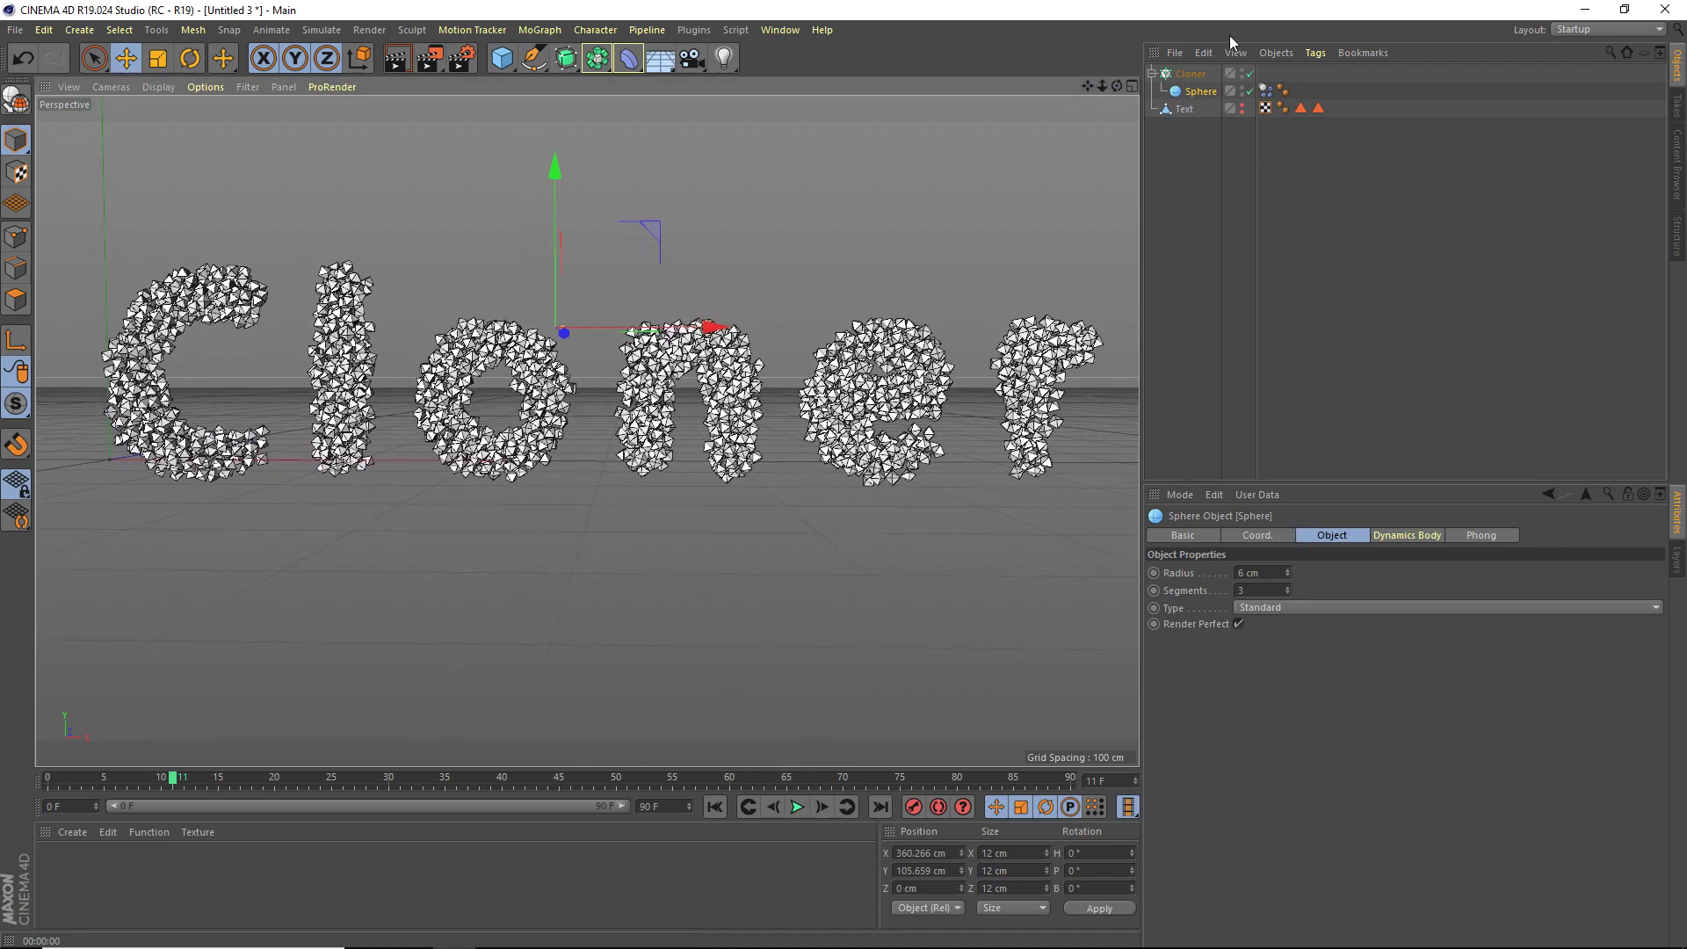
Delete the sphere's Dynamics Body tag and undo the deletion.
{"action": "left_click", "coordinate": [1265, 90]}
{"action": "left_click", "coordinate": [1223, 536]}
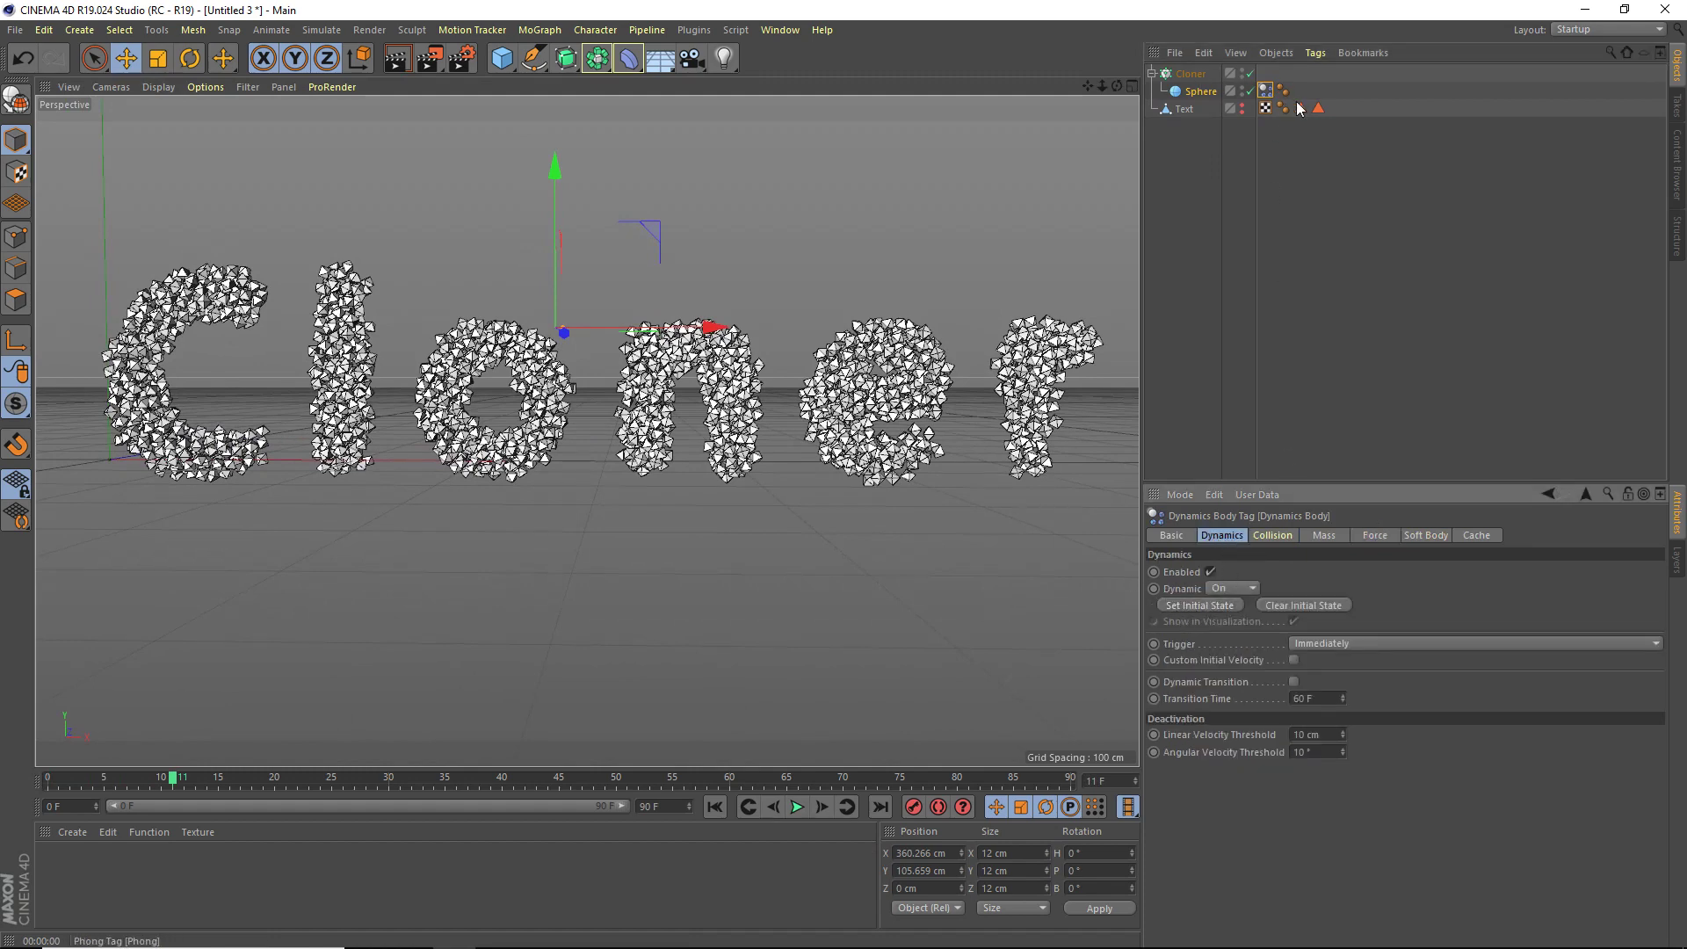
{"action": "key", "text": "Delete"}
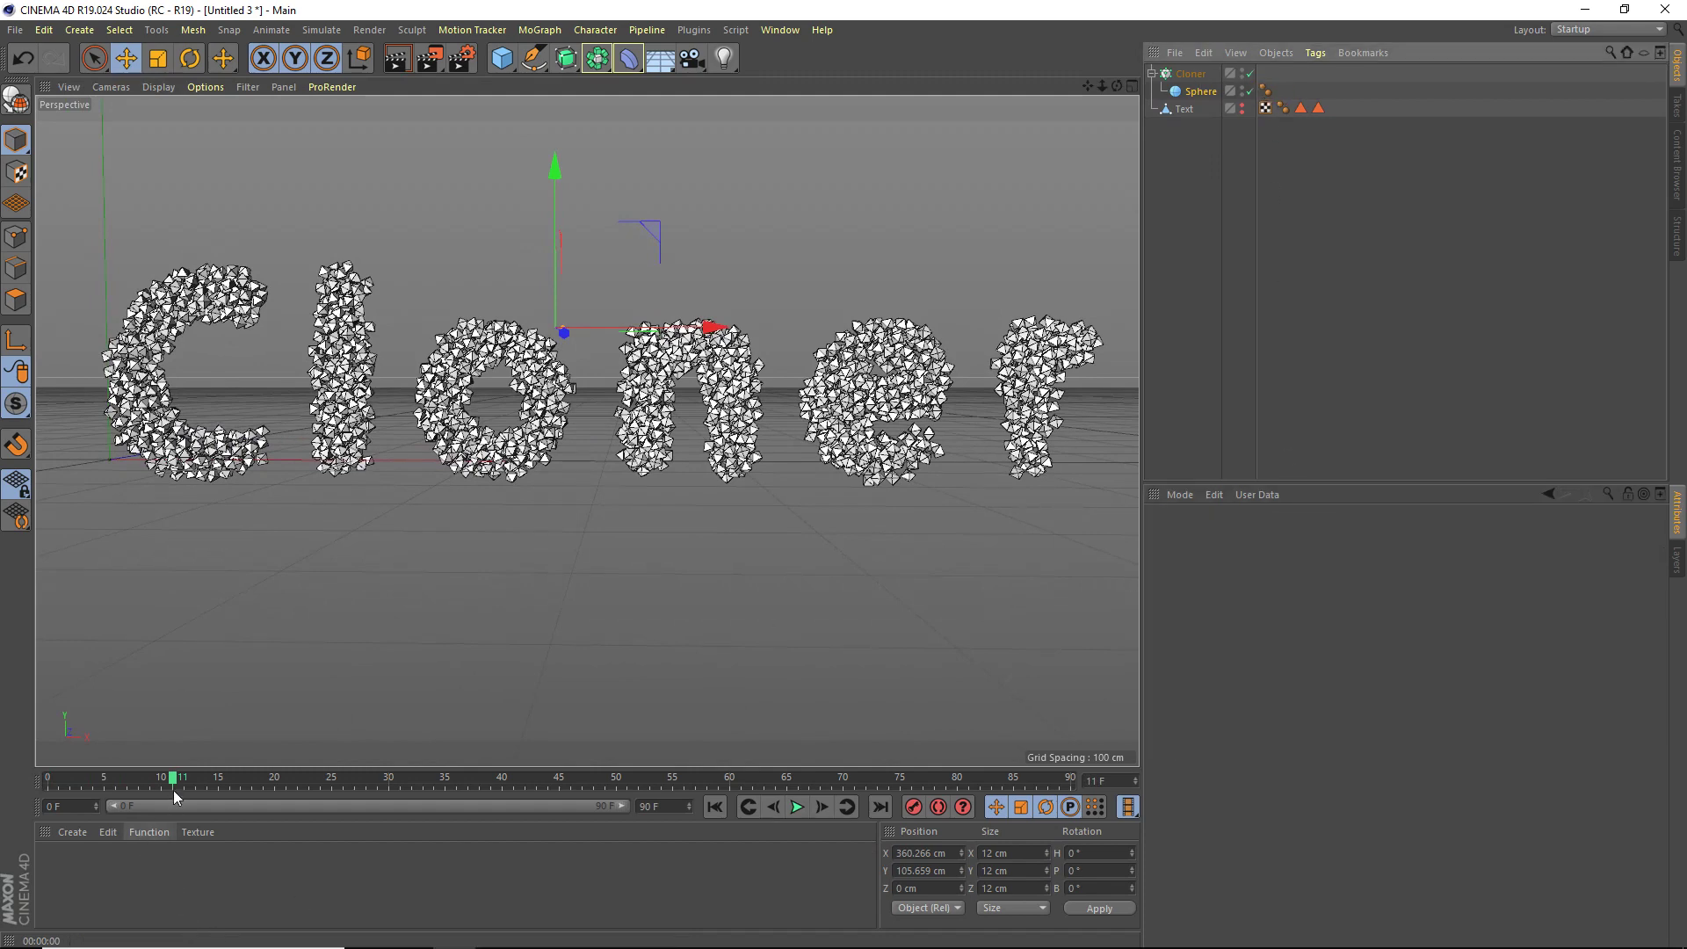
{"action": "key", "text": "ctrl+z"}
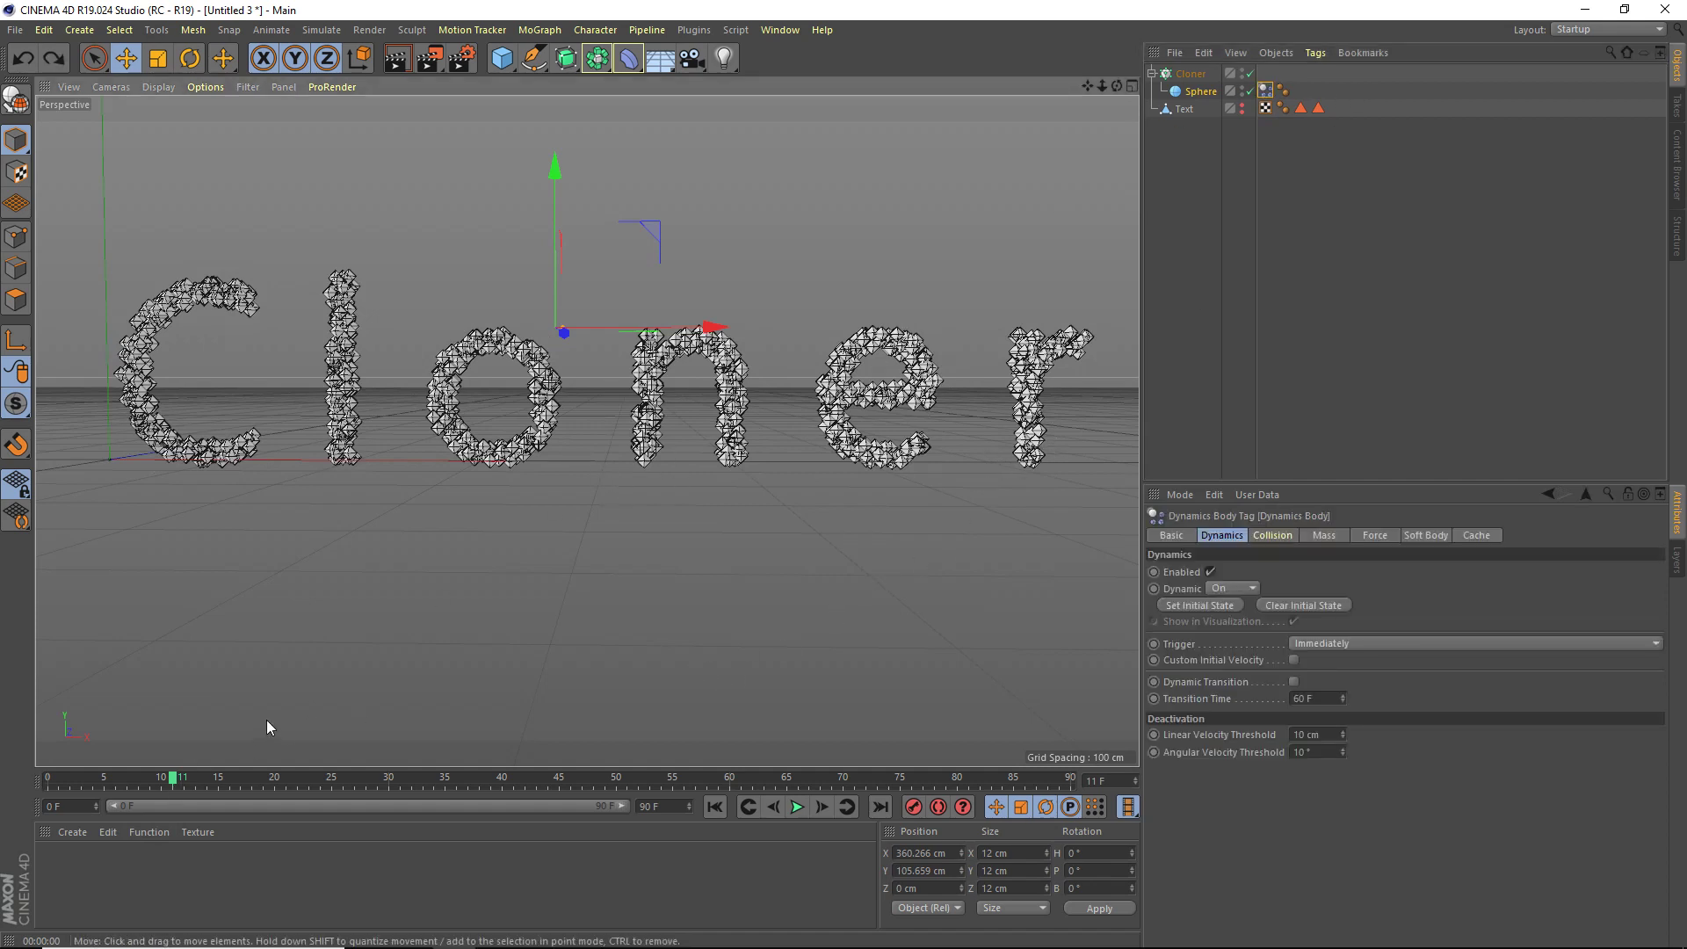
Rerun the simulation from frame 0 to frame 8 and set that frame as the dynamics tag's initial state.
{"action": "left_click_drag", "start_coordinate": [169, 779], "coordinate": [9, 771]}
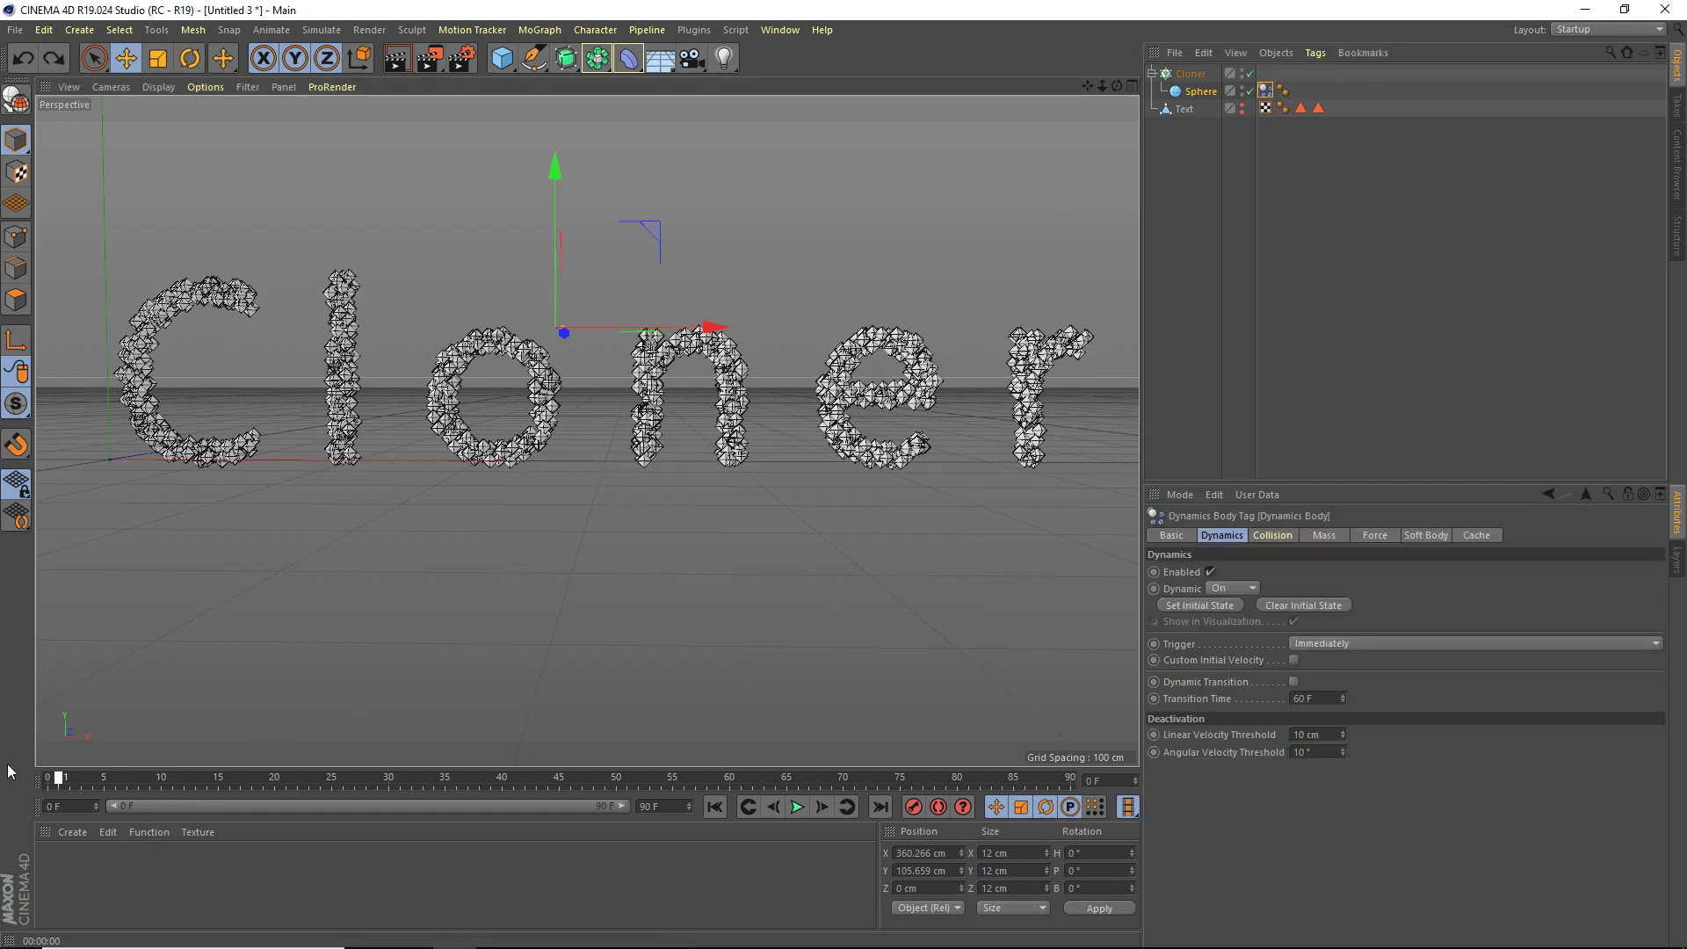
{"action": "left_click", "coordinate": [796, 807]}
{"action": "left_click", "coordinate": [796, 807]}
{"action": "left_click", "coordinate": [1206, 606]}
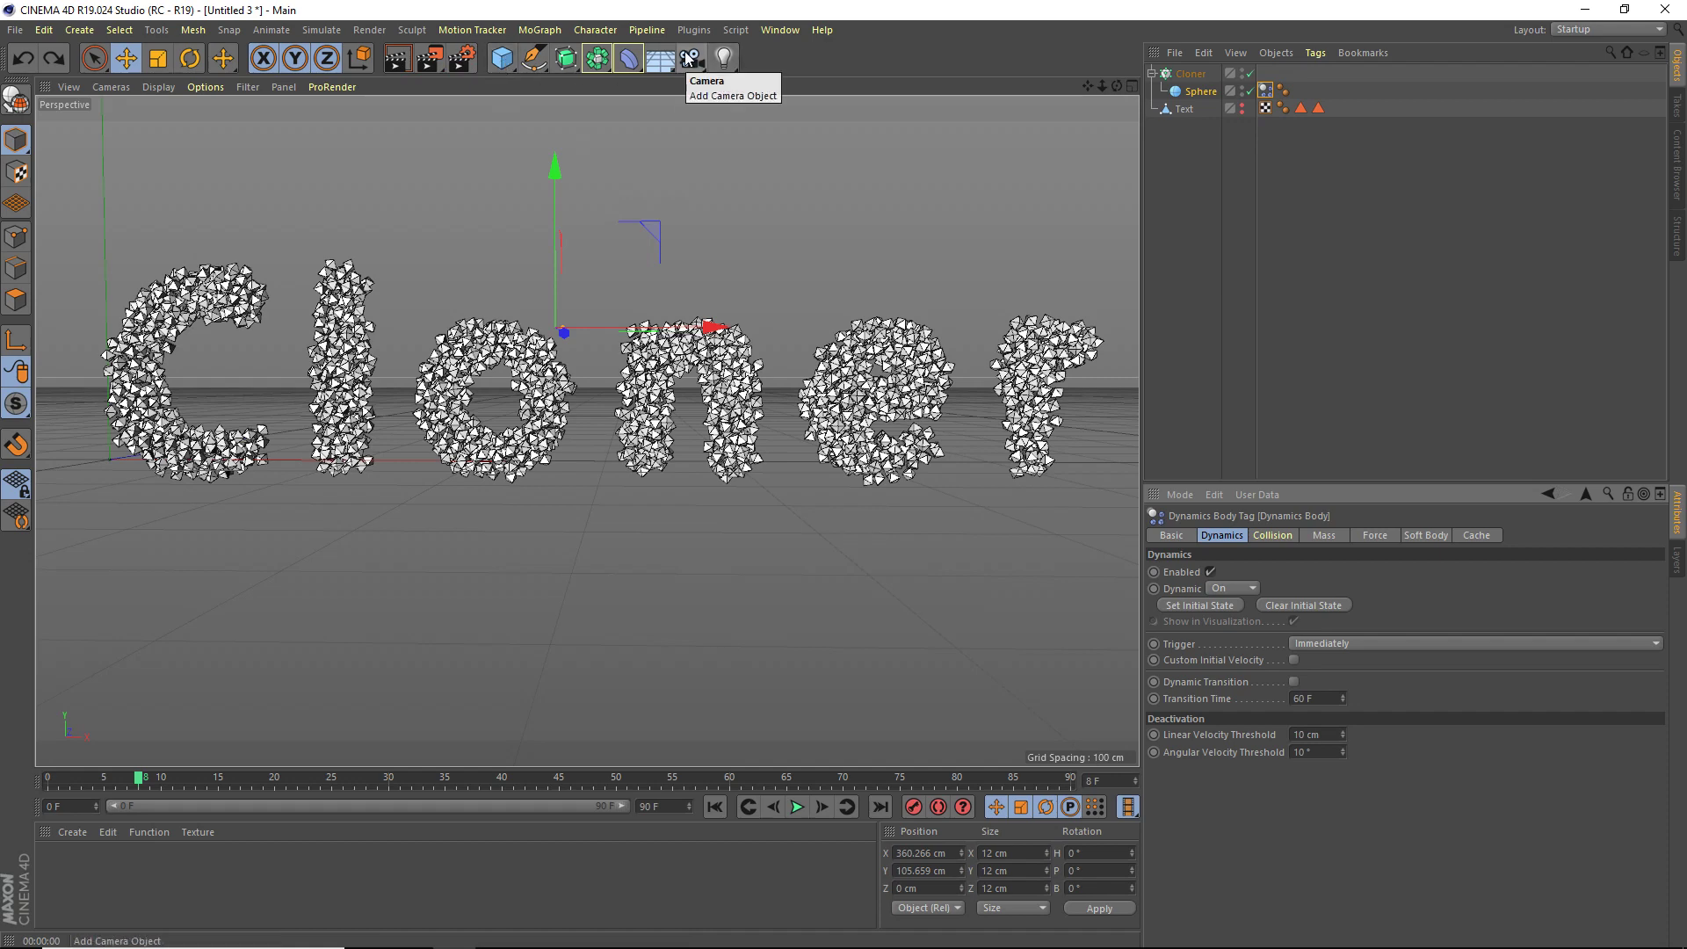
Frame the whole text from the front and add a camera from that view.
{"action": "mouse_move", "coordinate": [1116, 86]}
{"action": "left_mouse_down"}
{"action": "mouse_move", "coordinate": [1099, 88]}
{"action": "mouse_move", "coordinate": [1112, 86]}
{"action": "left_mouse_up"}
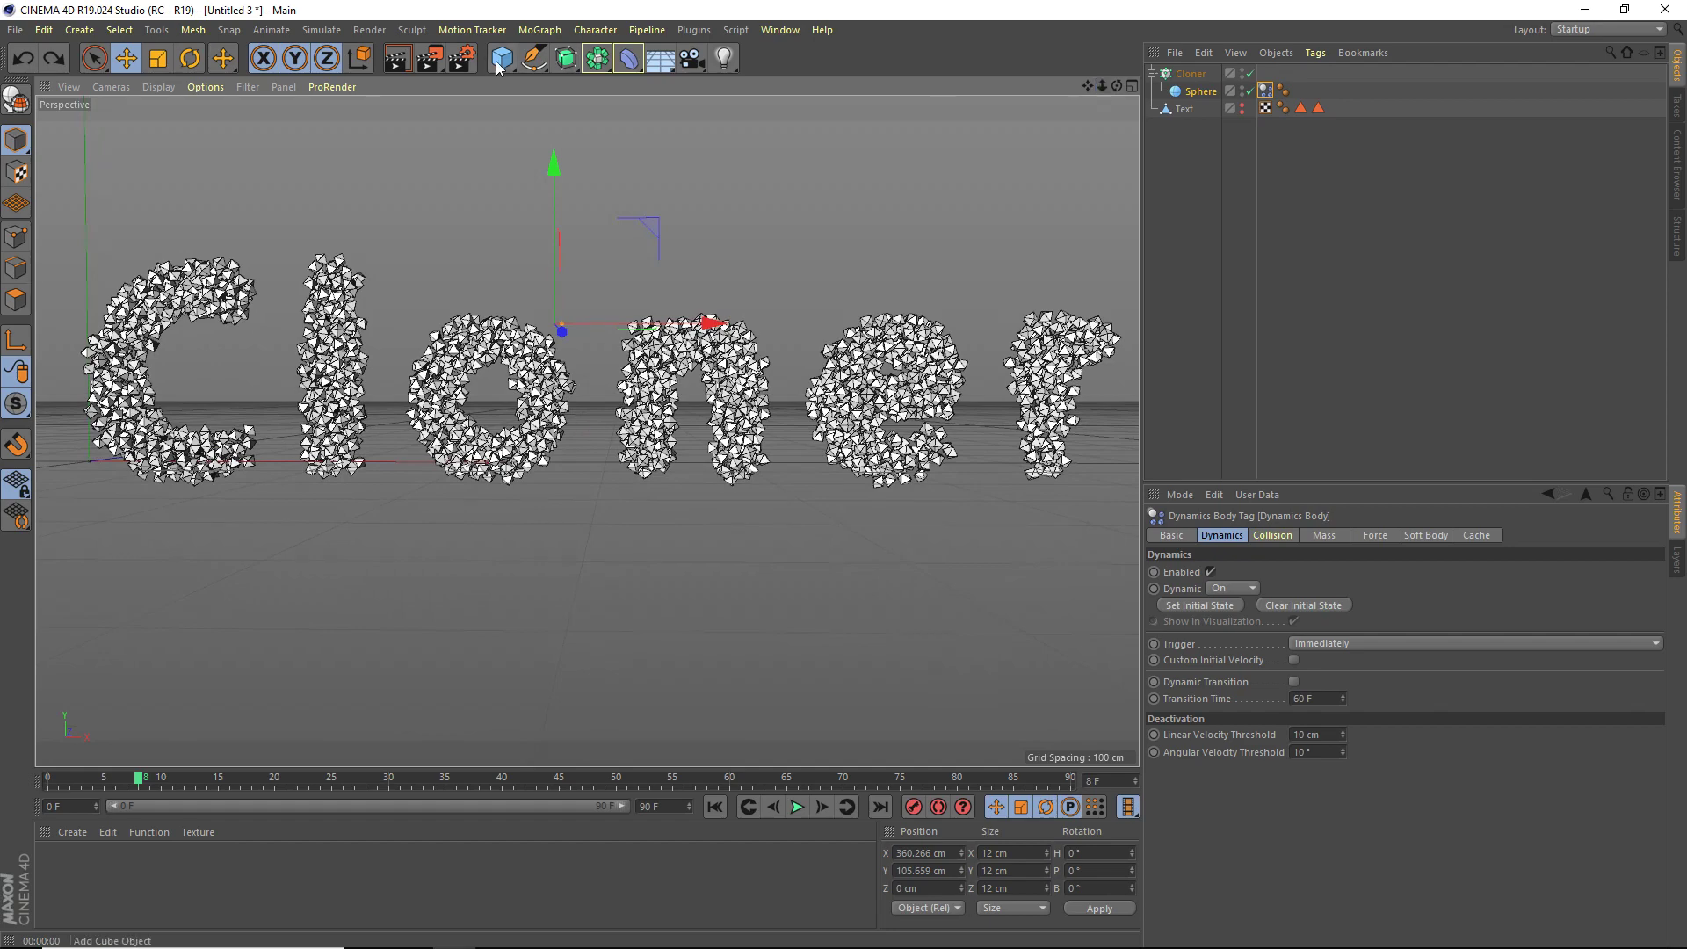
{"action": "left_click", "coordinate": [692, 58]}
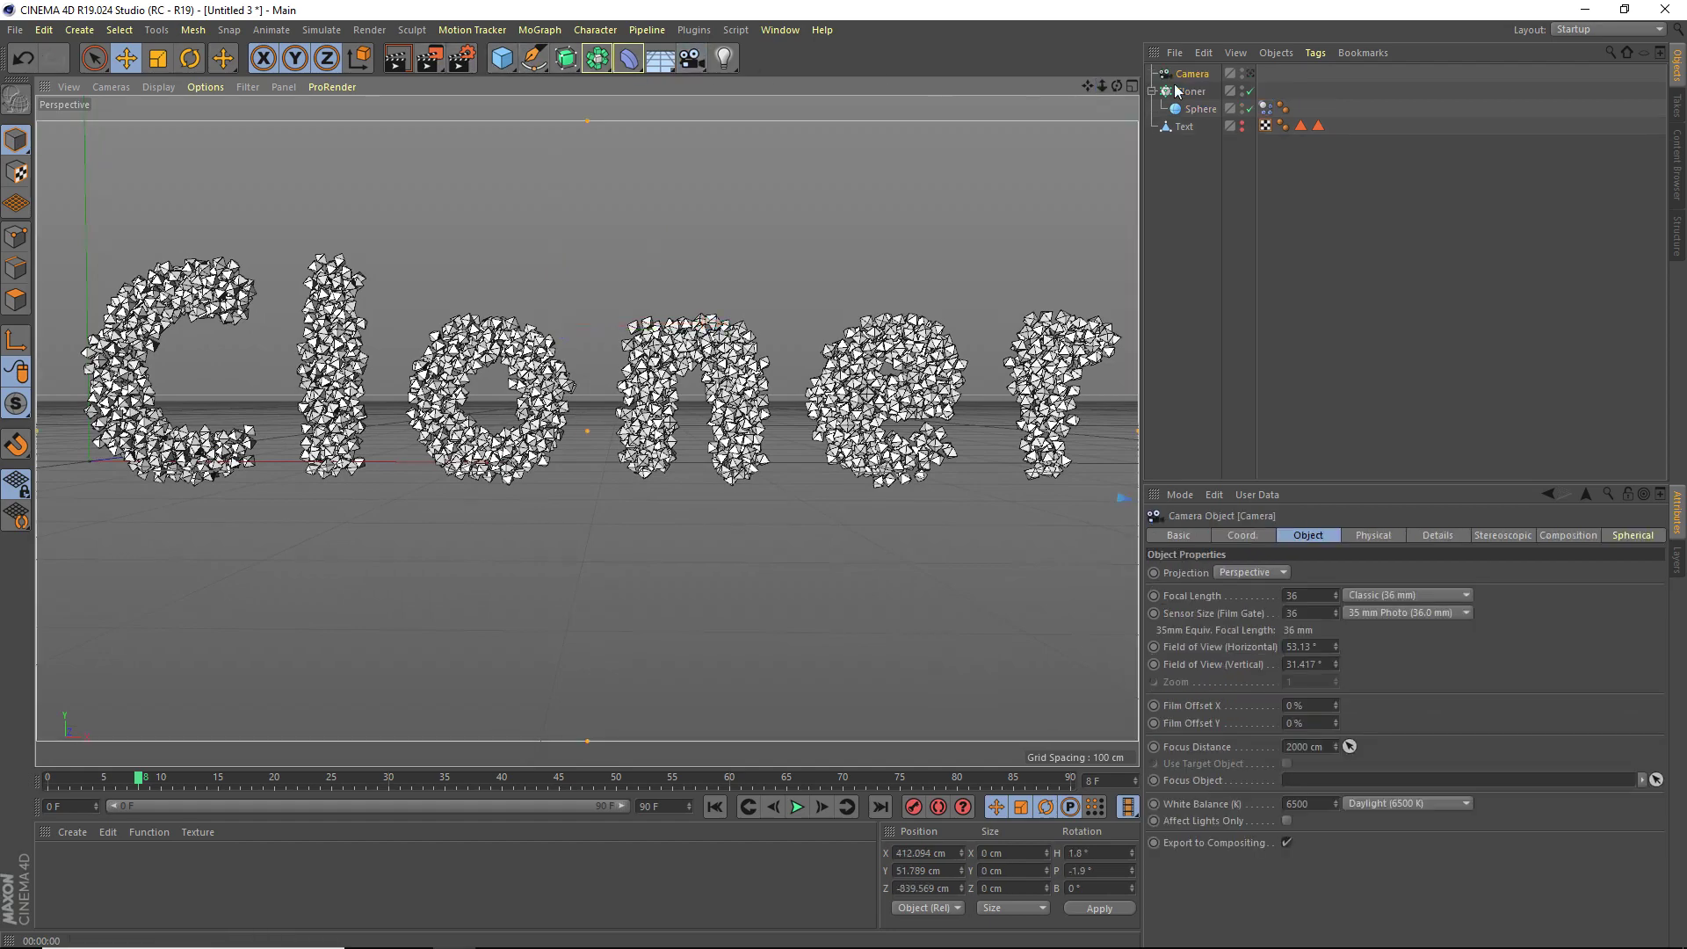
Add a cube around the text, raise it to about 78 cm in Y, and widen it to about 954 cm in X.
{"action": "left_click_drag", "start_coordinate": [1118, 85], "coordinate": [998, 202]}
{"action": "right_click_drag", "start_coordinate": [995, 202], "coordinate": [552, 74], "text": "alt"}
{"action": "left_click_drag", "start_coordinate": [514, 60], "coordinate": [729, 82]}
{"action": "scroll", "coordinate": [691, 145], "scroll_direction": "down", "scroll_amount": 3}
{"action": "left_click_drag", "start_coordinate": [620, 197], "coordinate": [624, 178]}
{"action": "left_click_drag", "start_coordinate": [636, 242], "coordinate": [786, 234]}
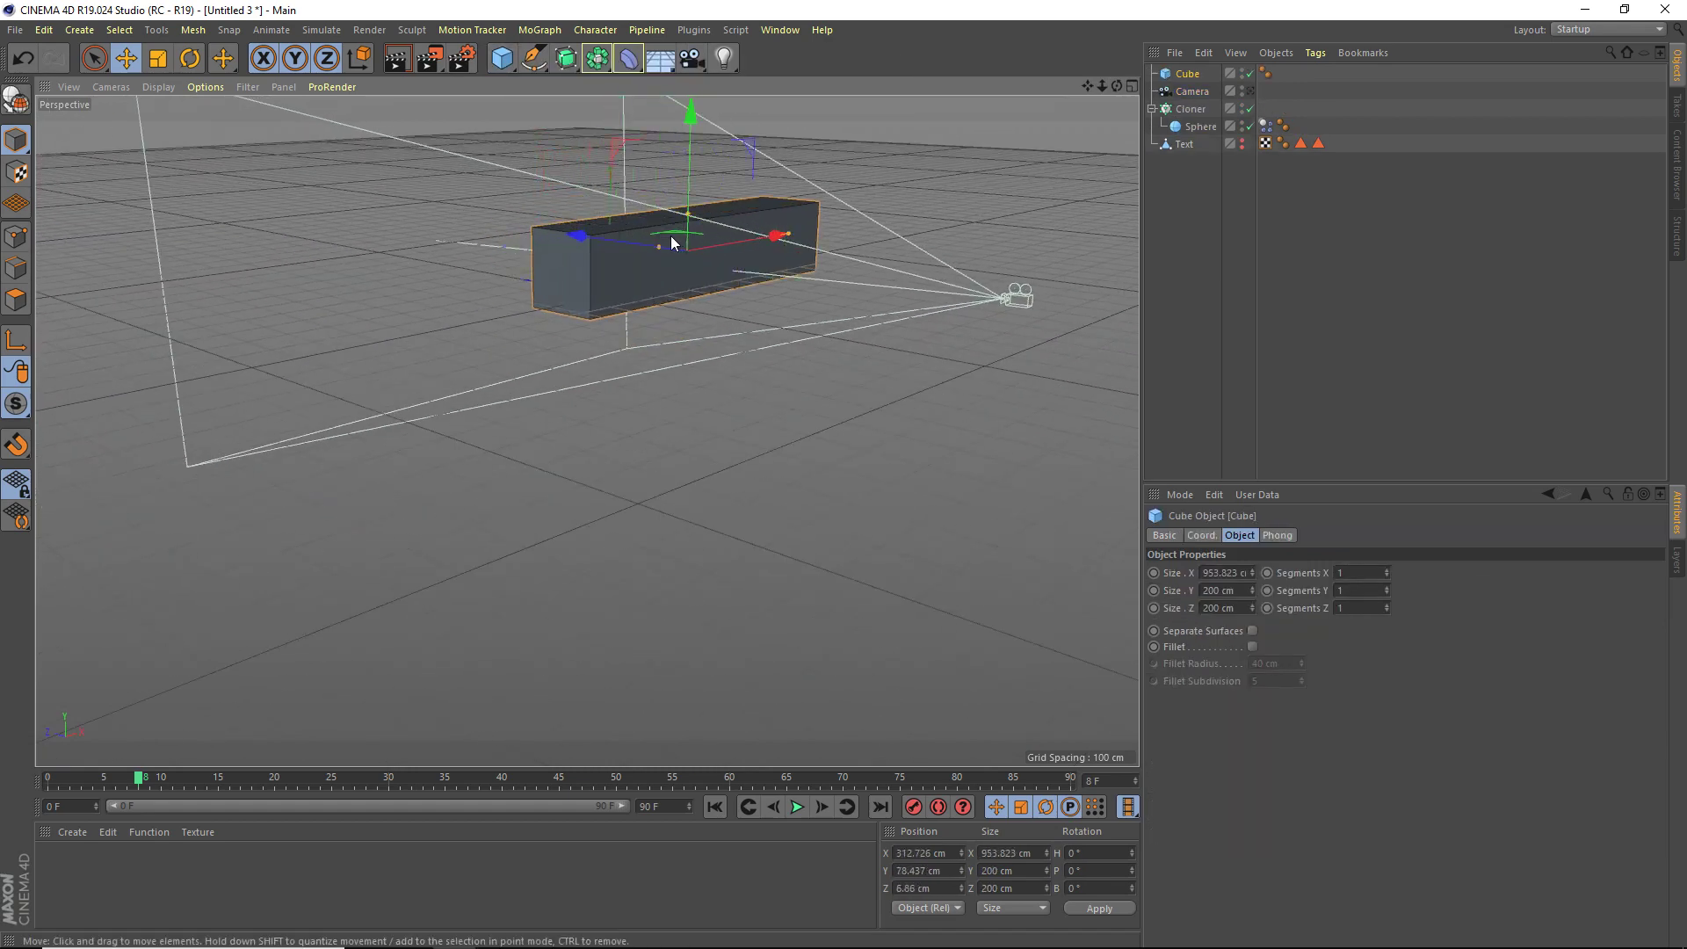
Enlarge the cube around the text and camera to about 3013 cm in X, 959 cm in Y and 1573 cm in Z.
{"action": "left_click_drag", "start_coordinate": [646, 243], "coordinate": [518, 220]}
{"action": "left_click_drag", "start_coordinate": [787, 234], "coordinate": [857, 220]}
{"action": "scroll", "coordinate": [812, 234], "scroll_direction": "down", "scroll_amount": 4}
{"action": "left_click_drag", "start_coordinate": [595, 227], "coordinate": [576, 225]}
{"action": "left_click_drag", "start_coordinate": [719, 226], "coordinate": [719, 253]}
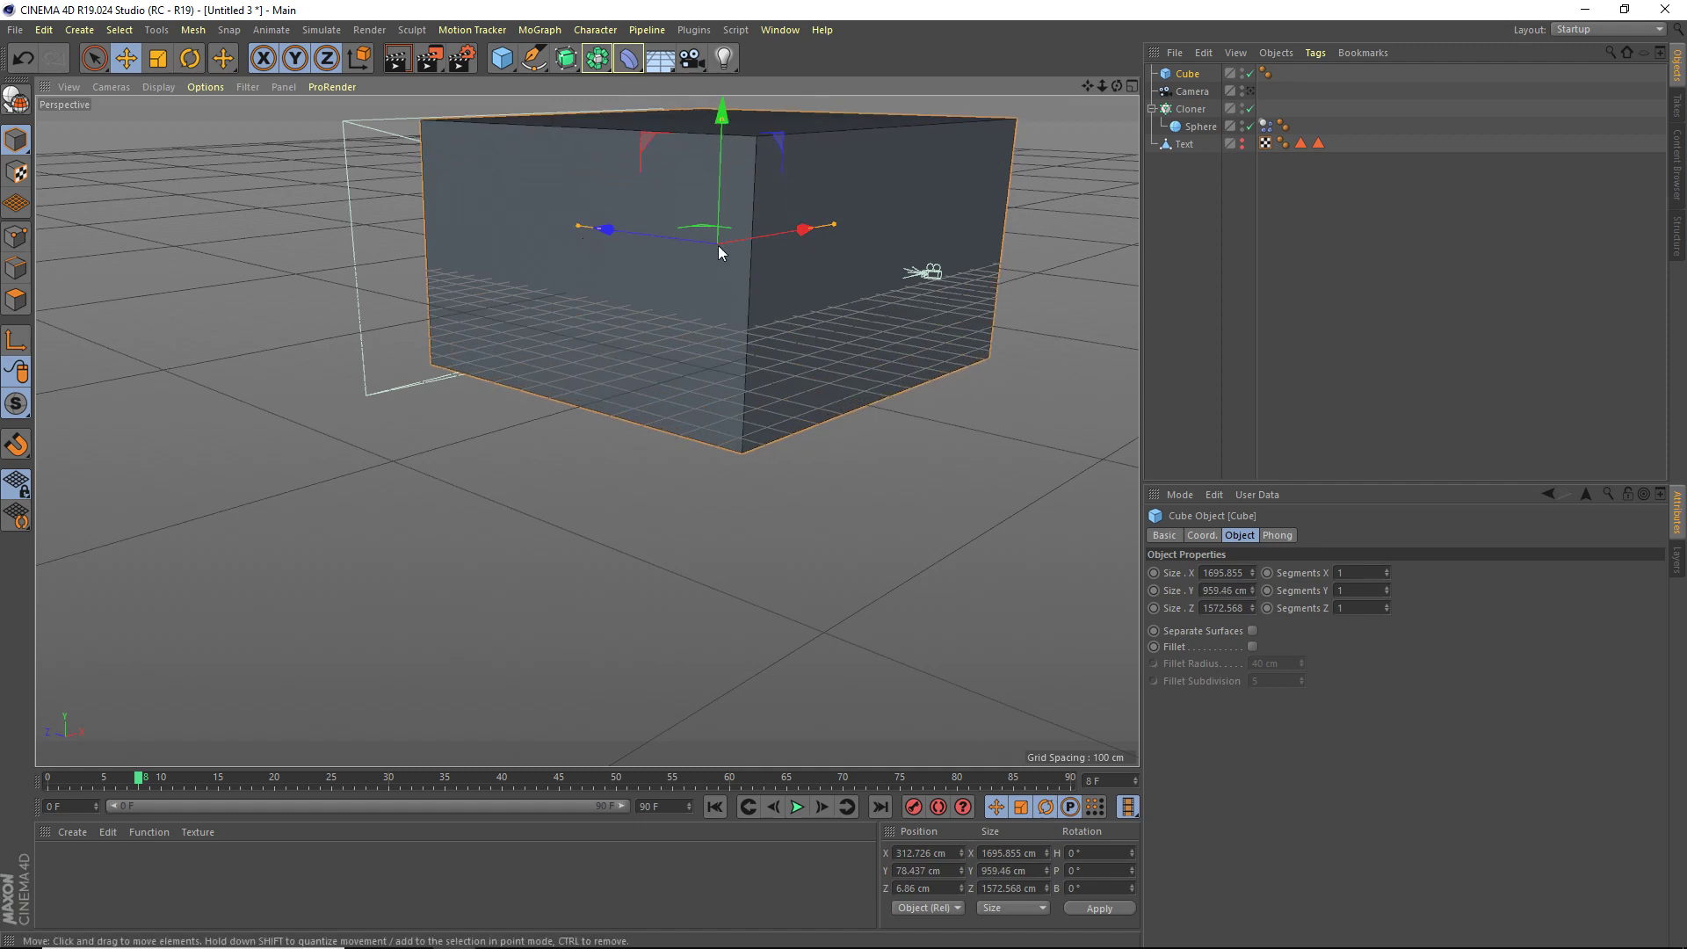
{"action": "left_click_drag", "start_coordinate": [837, 226], "coordinate": [907, 211]}
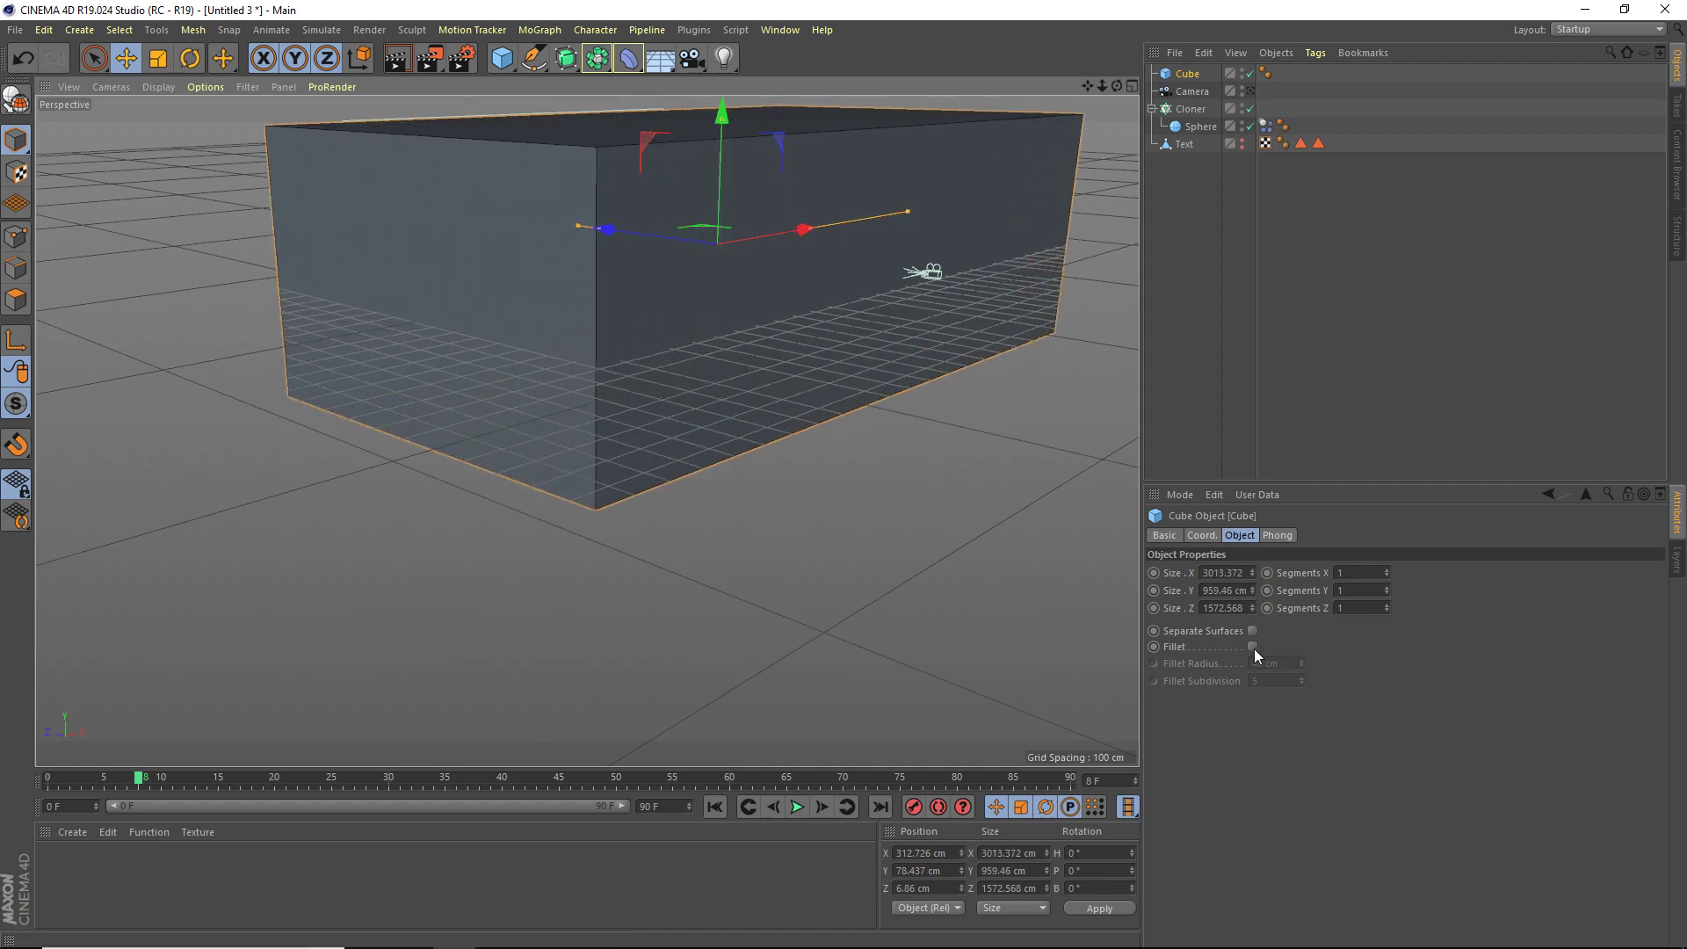
Enable the cube's fillet with a radius of 198 cm and extend its Z size to about 1849 cm.
{"action": "left_click", "coordinate": [1253, 647]}
{"action": "left_click_drag", "start_coordinate": [1301, 660], "coordinate": [1301, 594]}
{"action": "mouse_move", "coordinate": [1301, 669]}
{"action": "left_mouse_down"}
{"action": "mouse_move", "coordinate": [1302, 683]}
{"action": "mouse_move", "coordinate": [1300, 661]}
{"action": "left_mouse_up"}
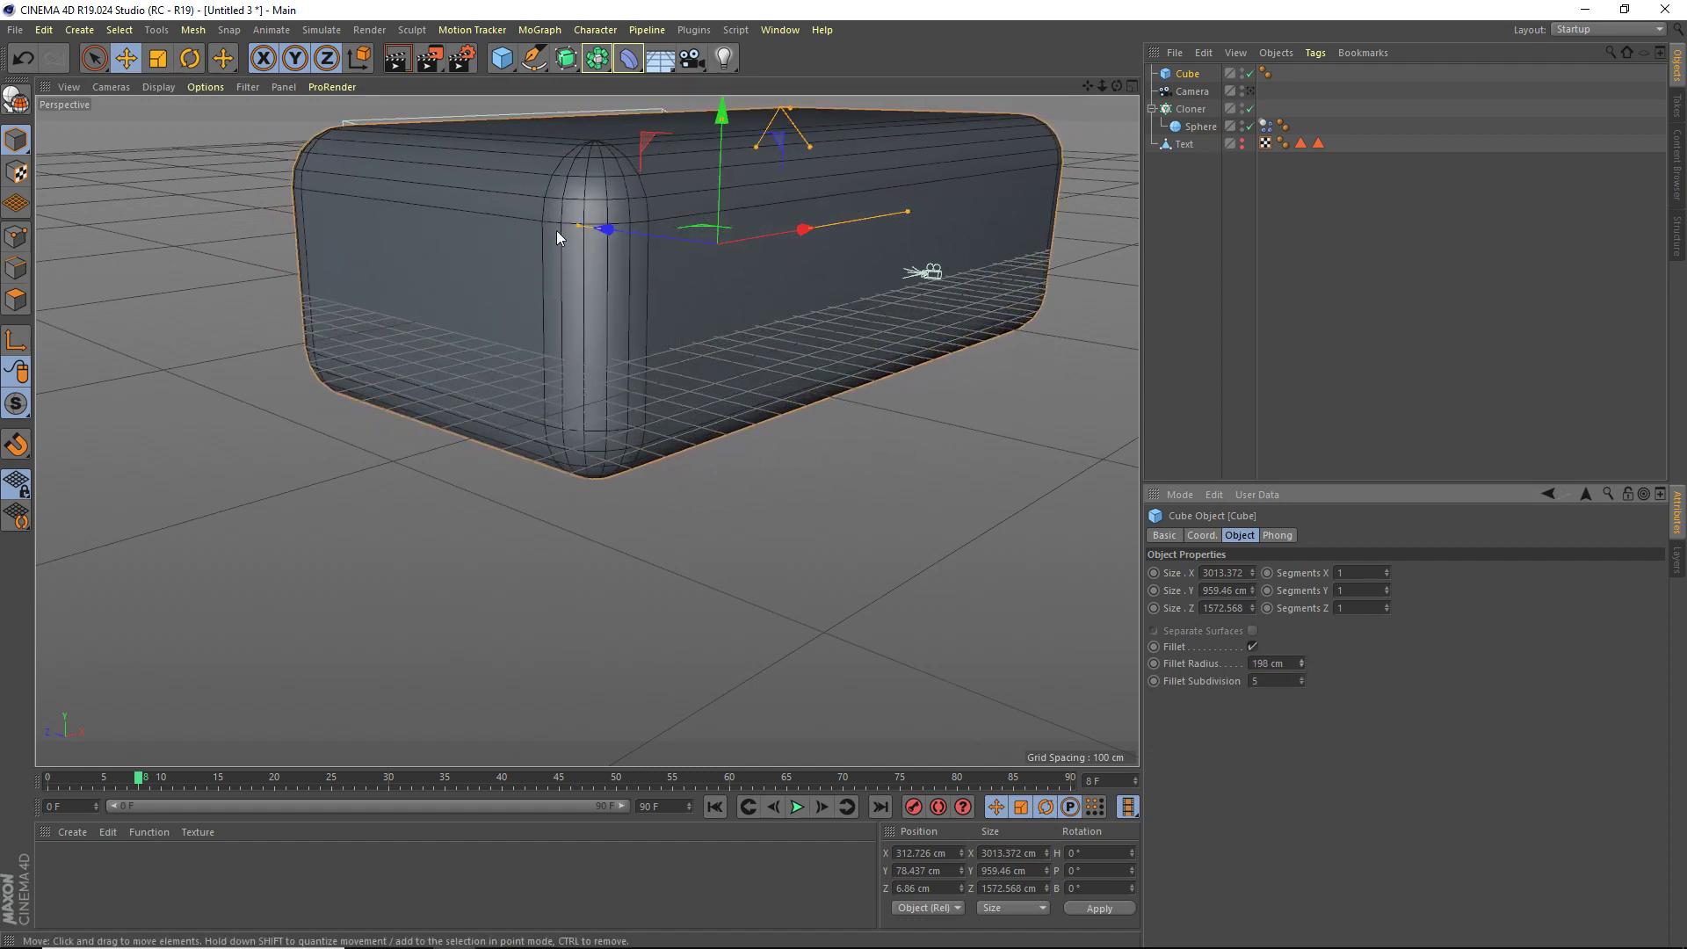
{"action": "left_click_drag", "start_coordinate": [577, 227], "coordinate": [557, 222]}
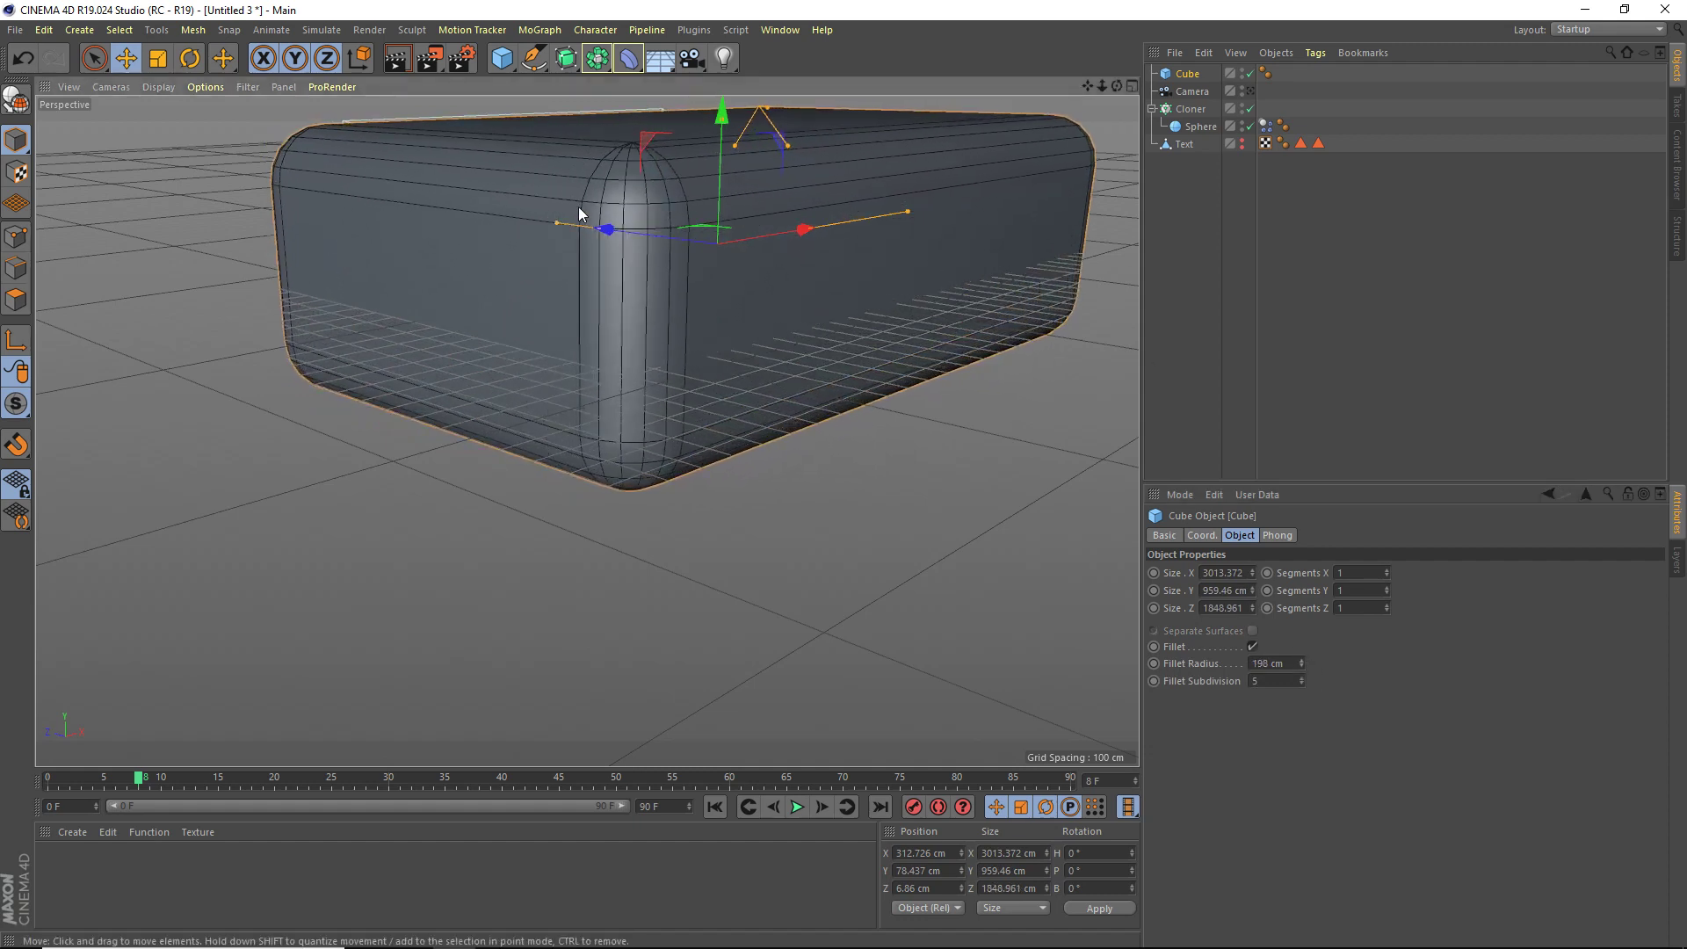
Make the cube editable and delete its front side polygons, the adjoining upper front fillet strips and the top polygon.
{"action": "left_click", "coordinate": [14, 99]}
{"action": "left_click", "coordinate": [15, 299]}
{"action": "left_click_drag", "start_coordinate": [1087, 86], "coordinate": [971, 212]}
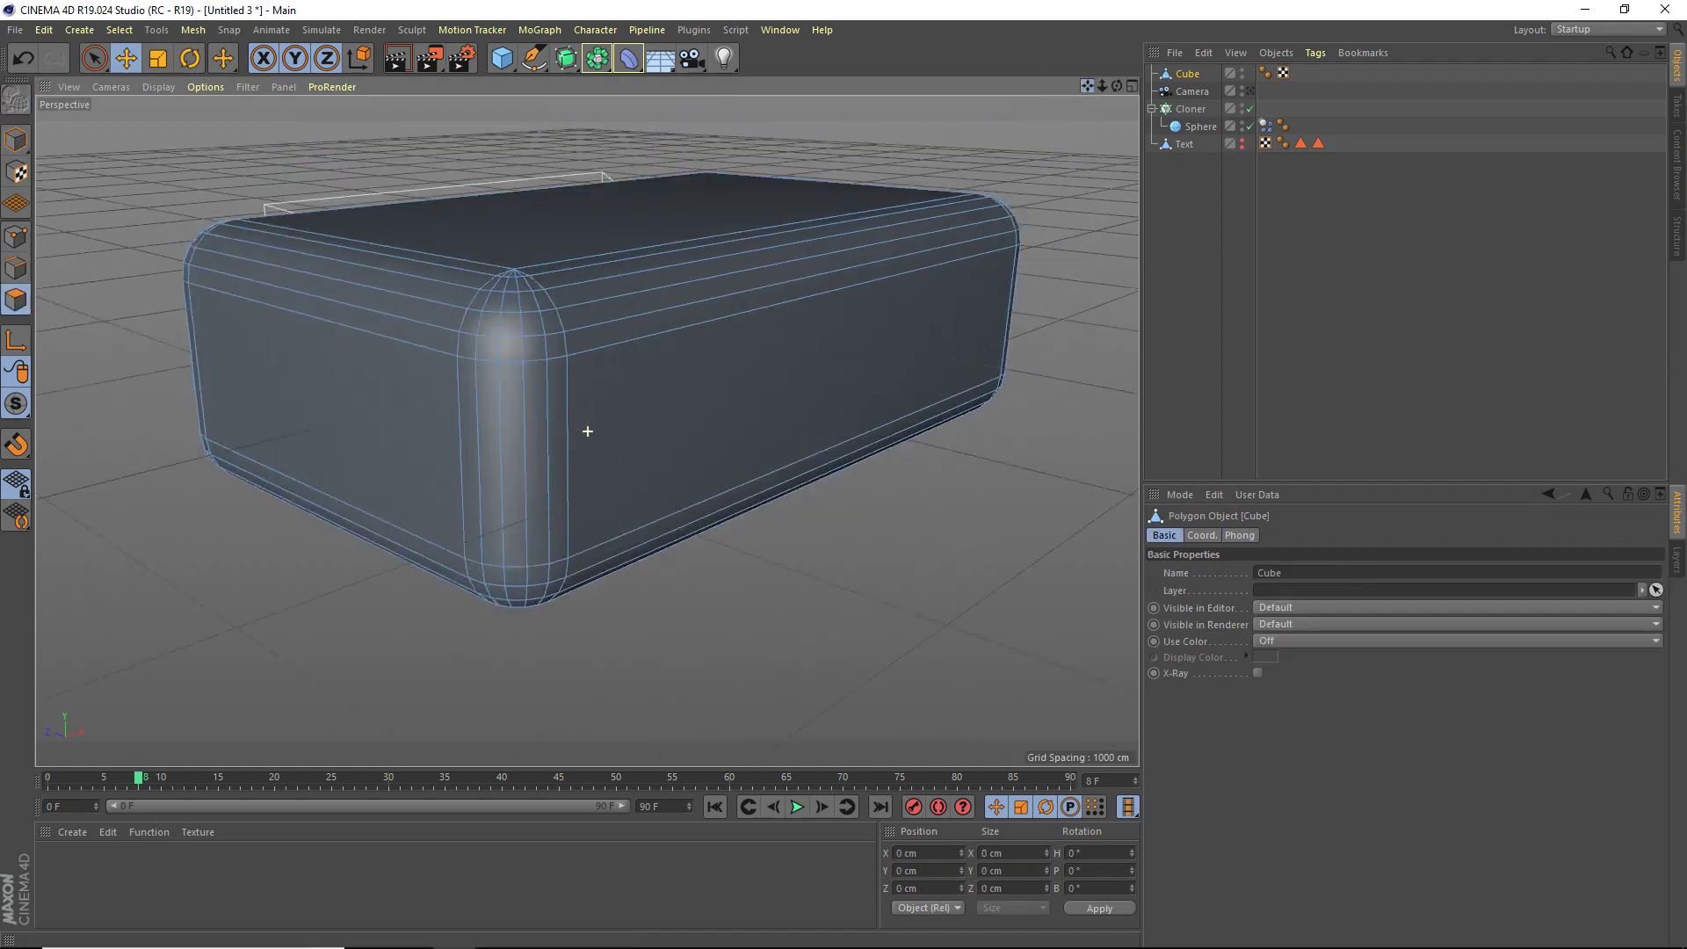
{"action": "scroll", "coordinate": [588, 432], "scroll_direction": "up", "scroll_amount": 5}
{"action": "left_click", "coordinate": [759, 278]}
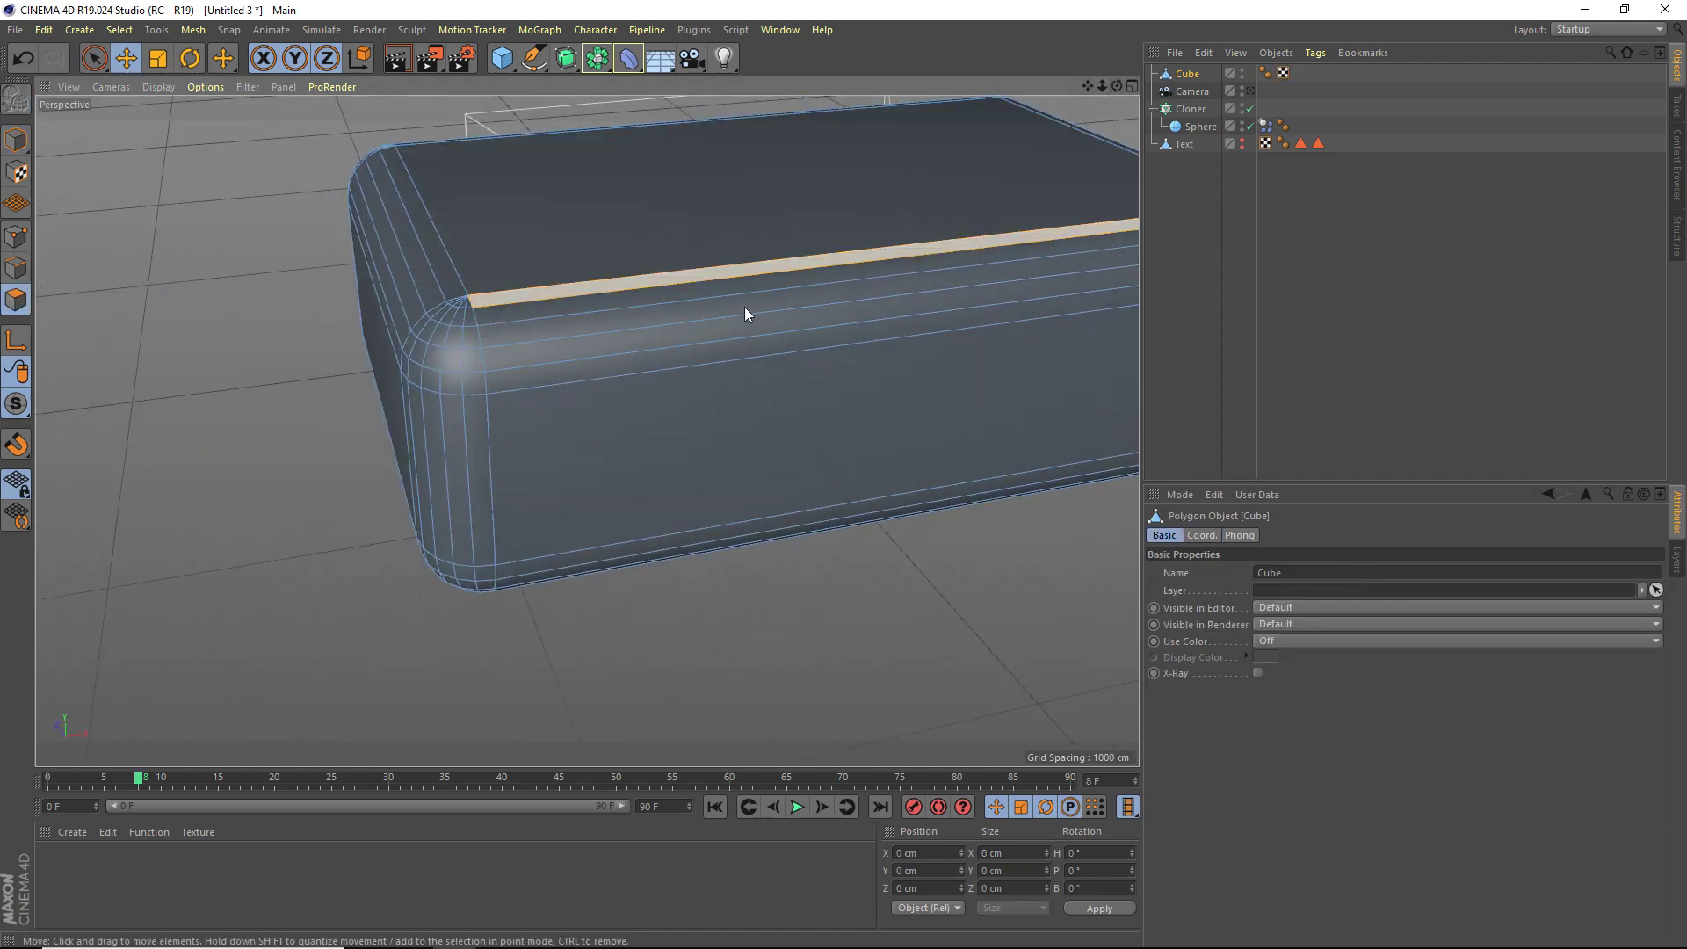
{"action": "left_click", "coordinate": [758, 366]}
{"action": "key", "text": "Delete"}
{"action": "left_click", "coordinate": [708, 246]}
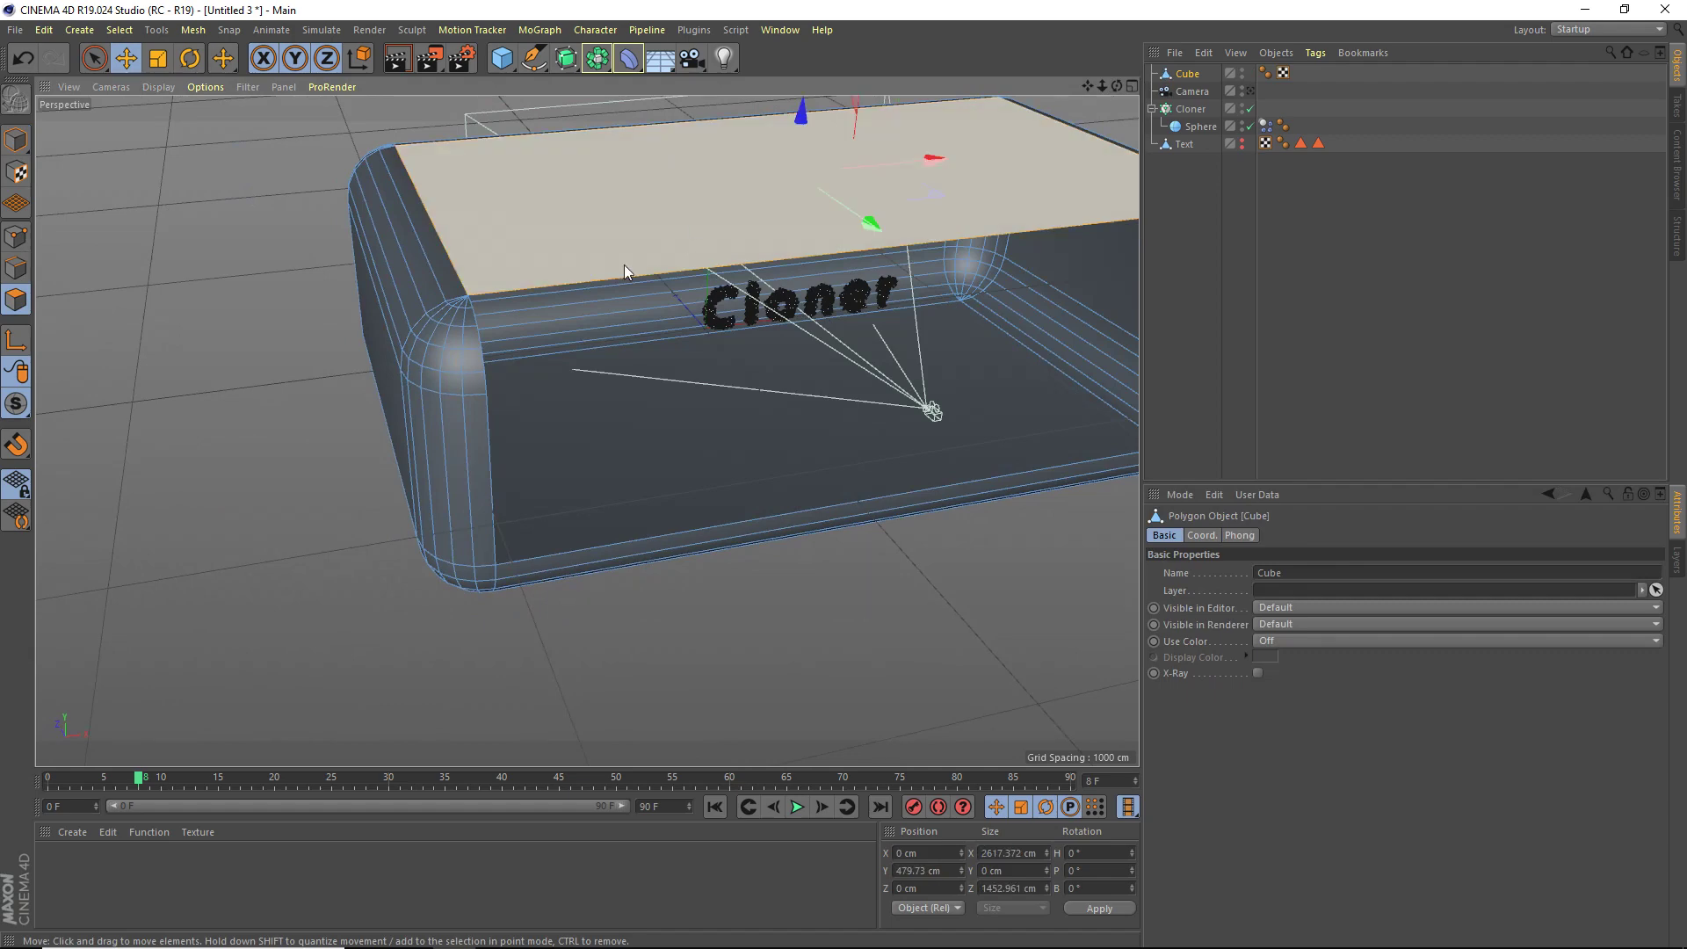
{"action": "key", "text": "Delete"}
Delete the cube's side walls and outer rims, keeping only the floor, the back wall and the curved transition between them.
{"action": "left_click_drag", "start_coordinate": [1116, 85], "coordinate": [873, 77]}
{"action": "key", "text": "ctrl+a"}
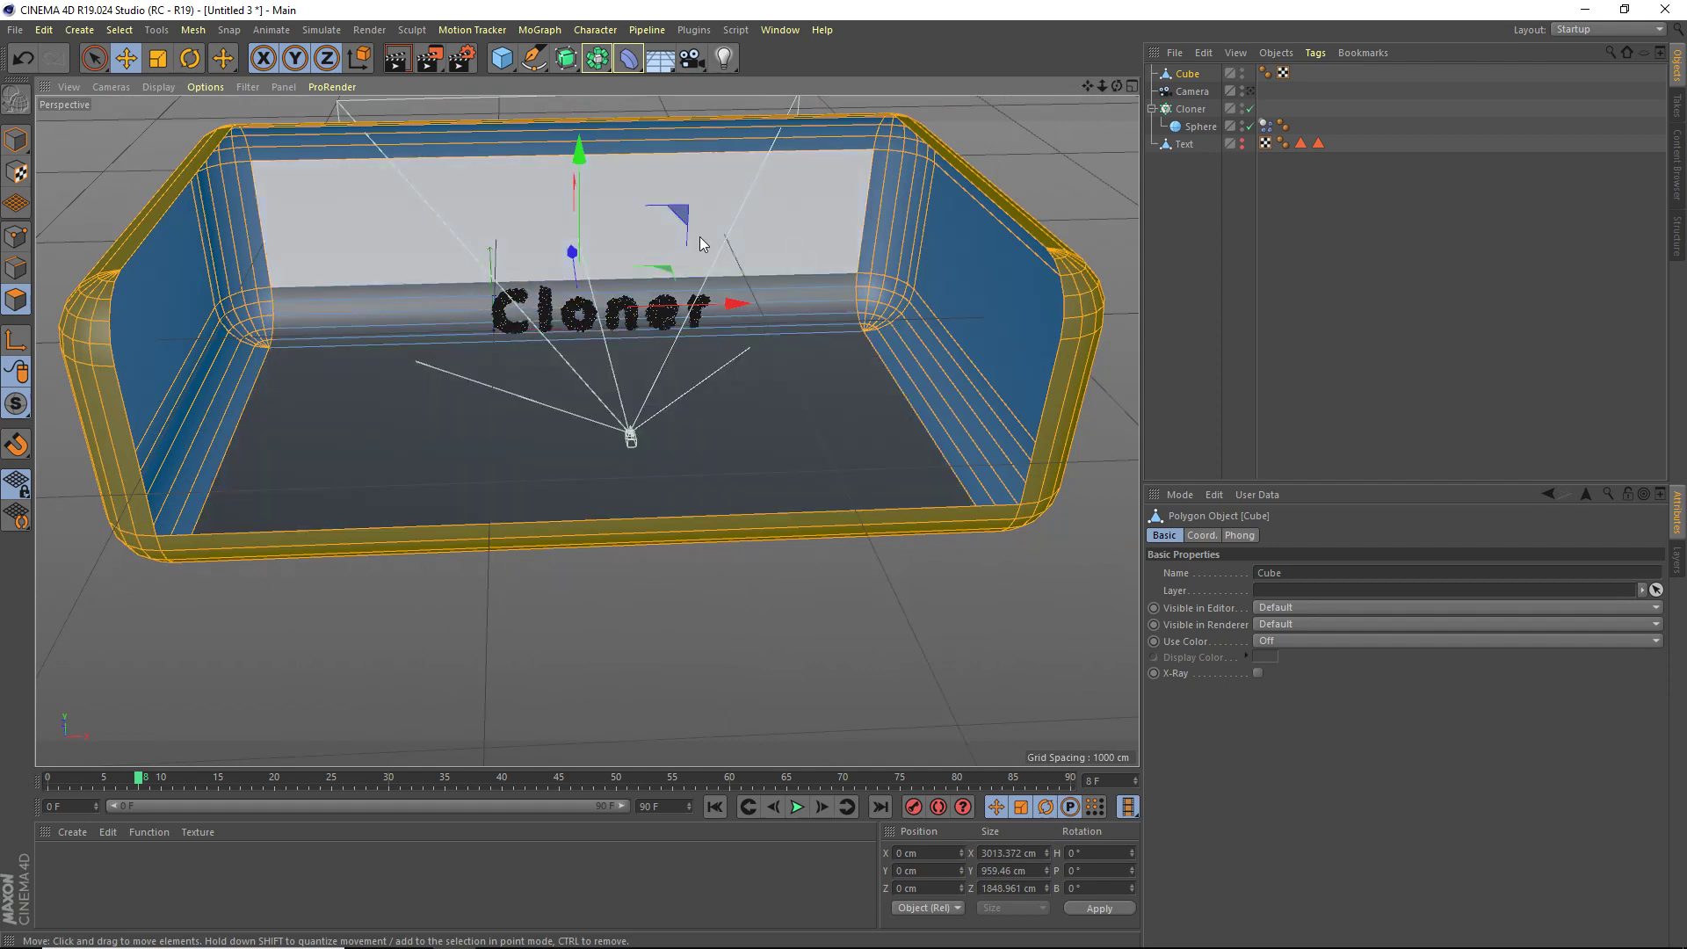
{"action": "key", "text": "Delete"}
{"action": "left_click", "coordinate": [16, 141]}
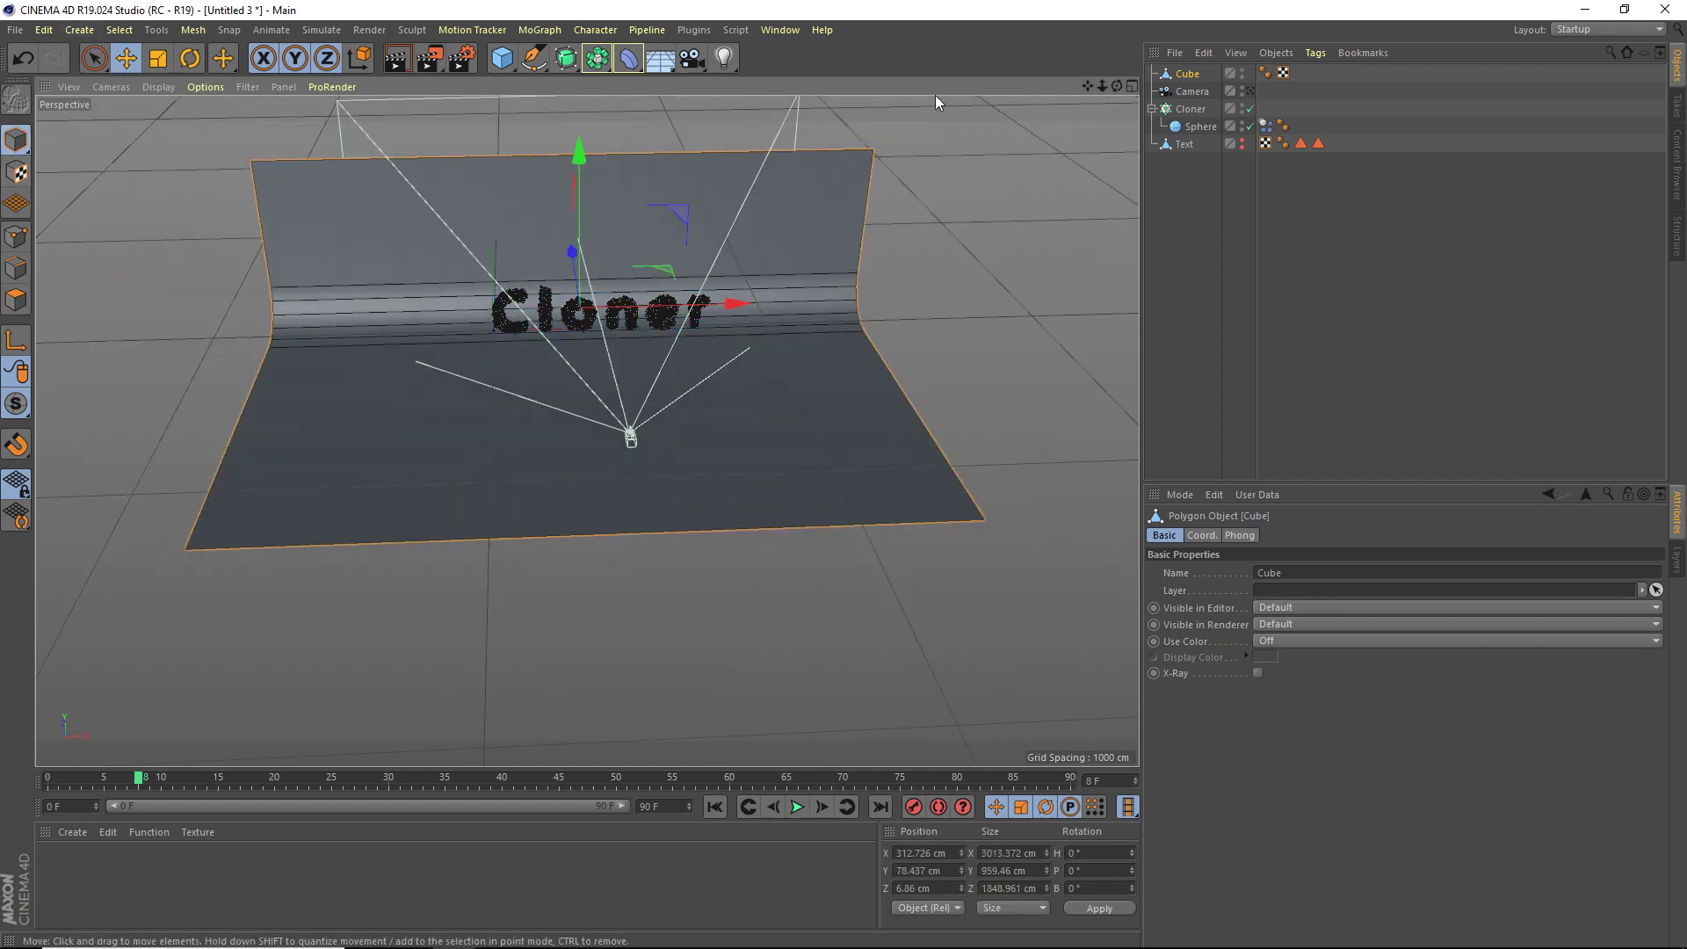
Switch the viewport to shading without object lines and move the backdrop to about 427 cm in Y and -700 cm in Z.
{"action": "left_click_drag", "start_coordinate": [1116, 85], "coordinate": [840, 228]}
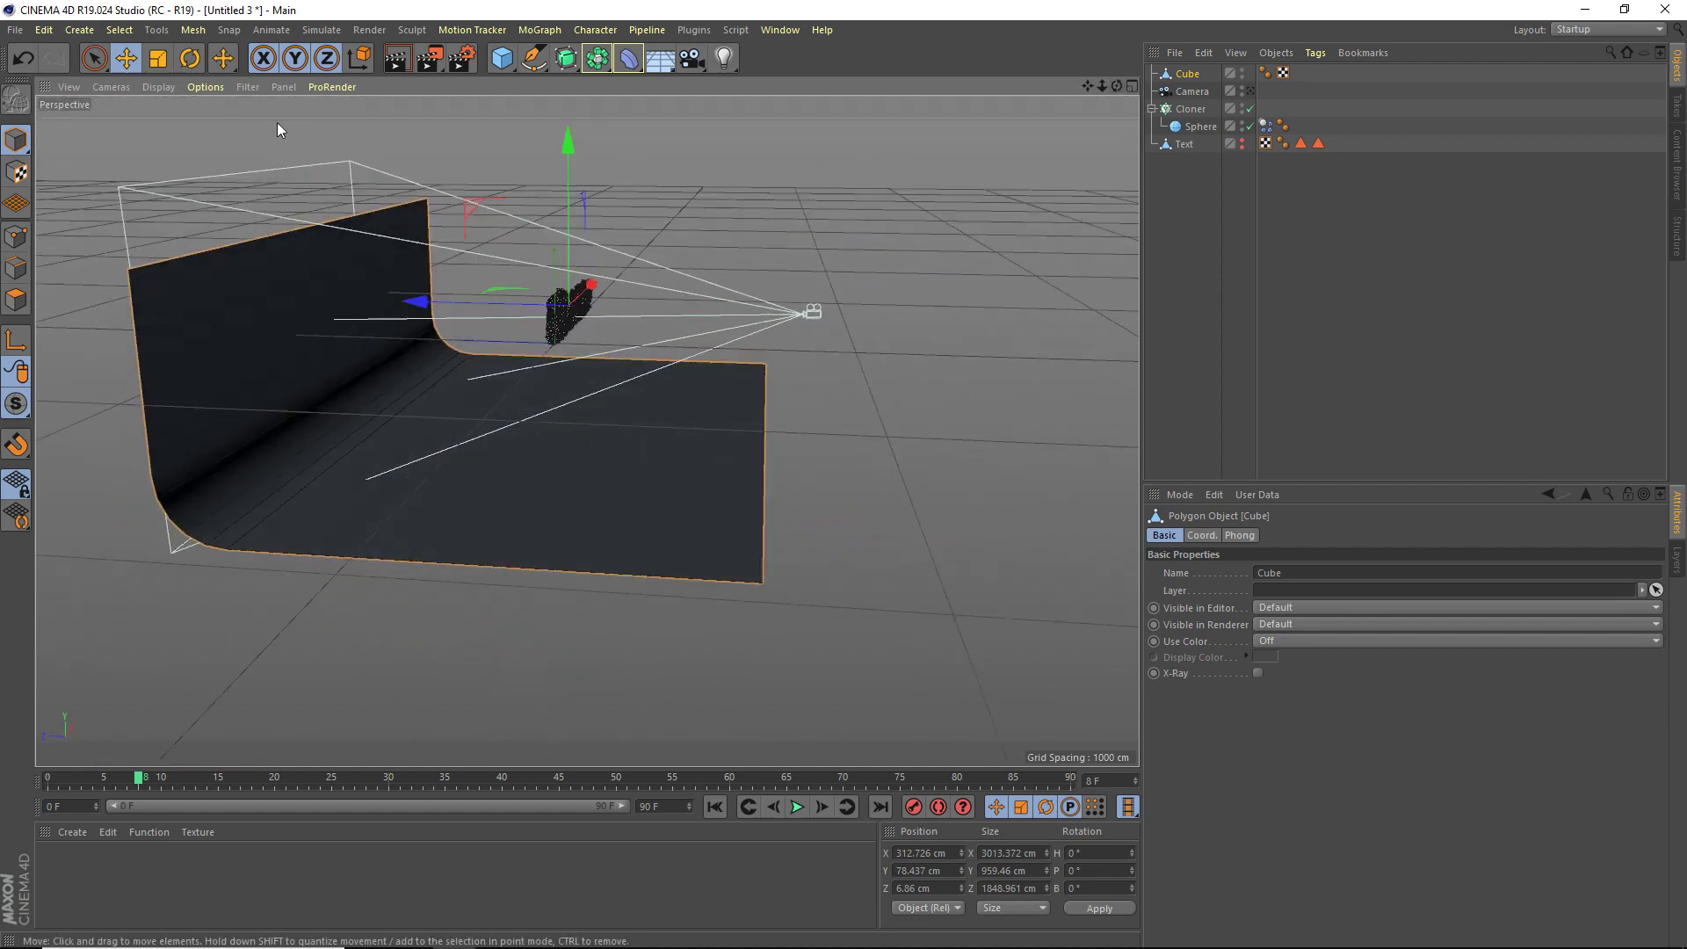
{"action": "left_click", "coordinate": [155, 86]}
{"action": "left_click", "coordinate": [220, 111]}
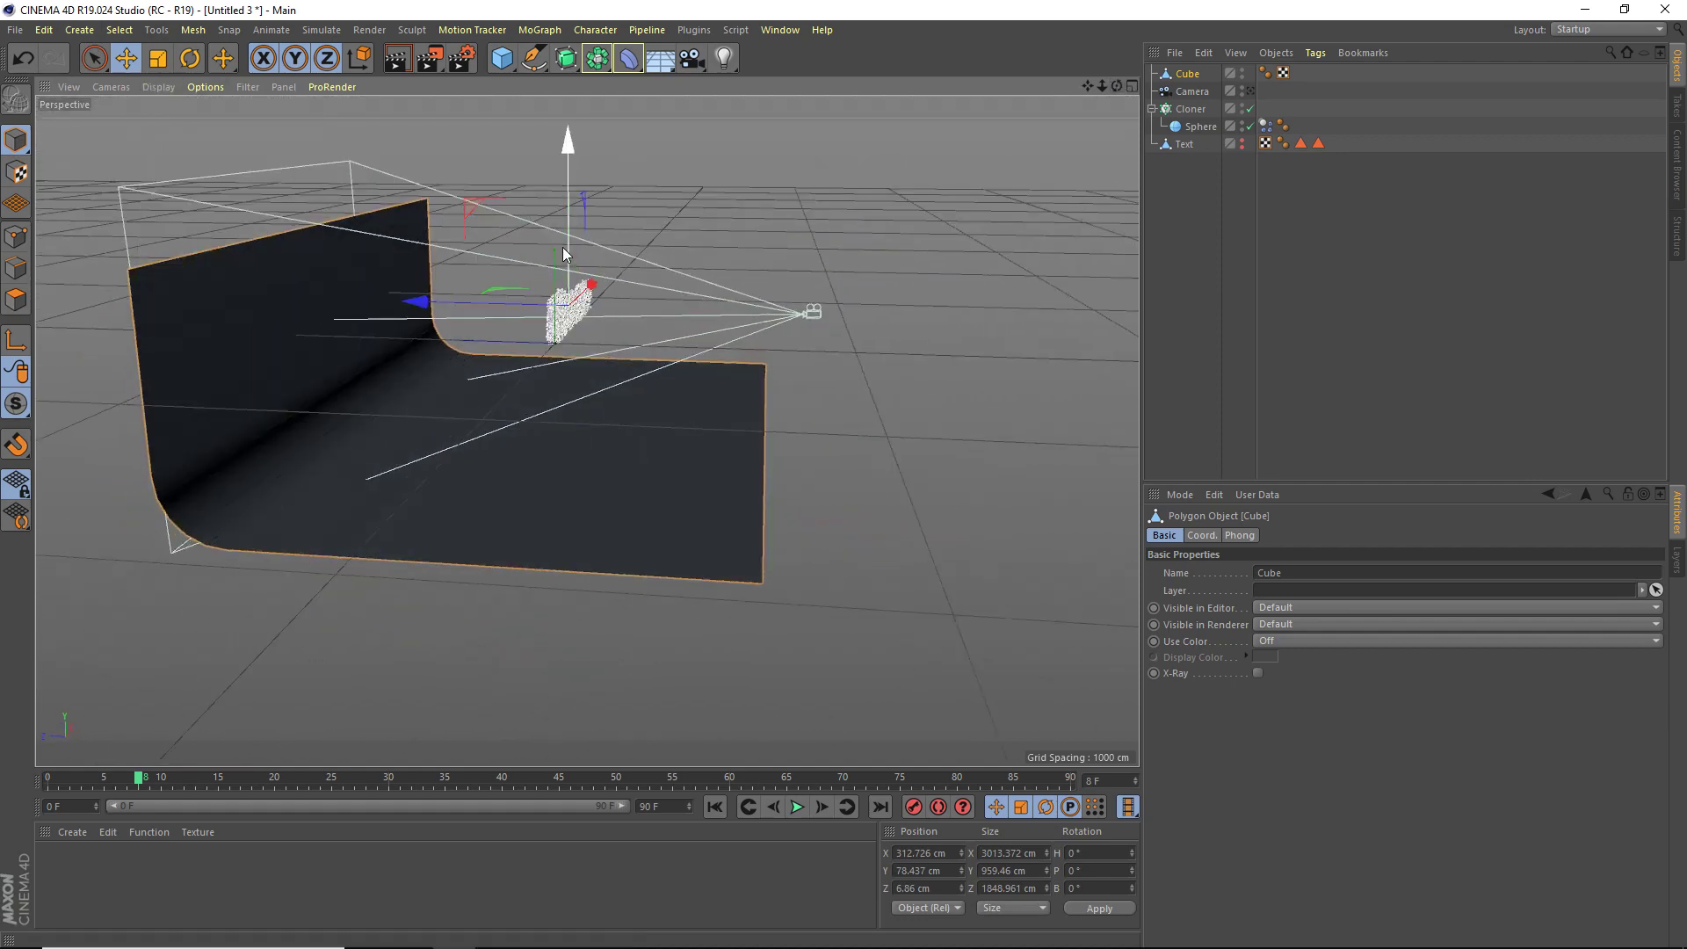
{"action": "left_click_drag", "start_coordinate": [557, 204], "coordinate": [553, 102]}
{"action": "left_click_drag", "start_coordinate": [459, 199], "coordinate": [658, 200]}
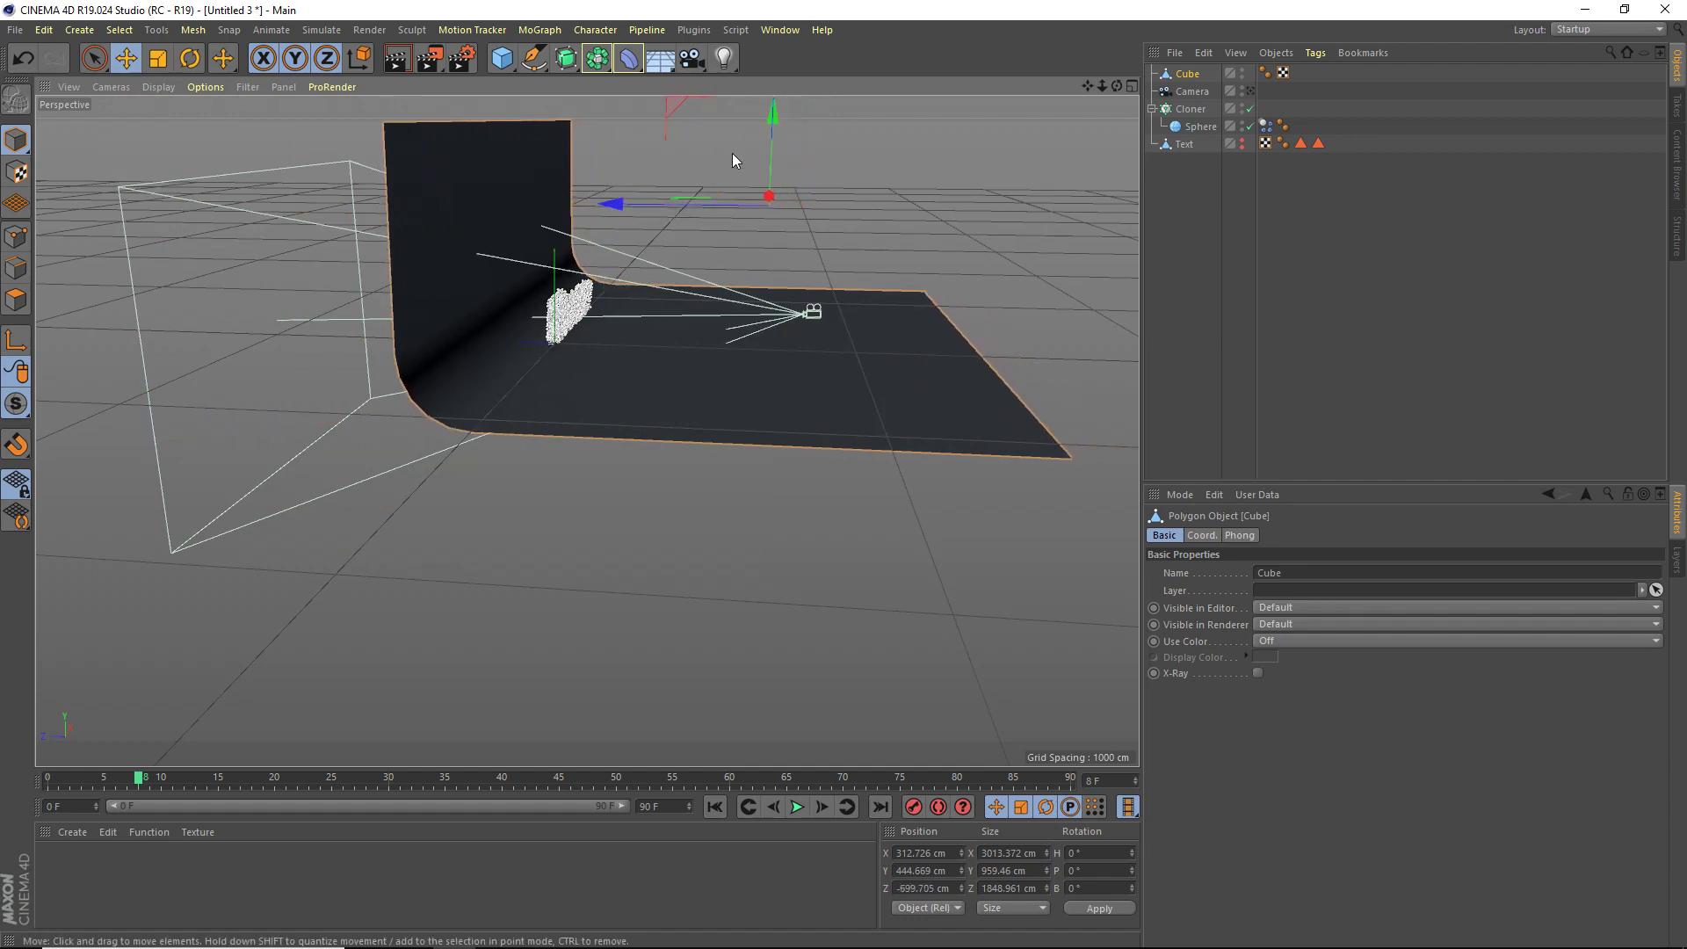
{"action": "left_click_drag", "start_coordinate": [588, 429], "coordinate": [360, 435], "text": "alt"}
Create two new materials, assigning the first to the backdrop and the second to the cloned sphere.
{"action": "double_click", "coordinate": [193, 884]}
{"action": "left_click_drag", "start_coordinate": [55, 866], "coordinate": [583, 557]}
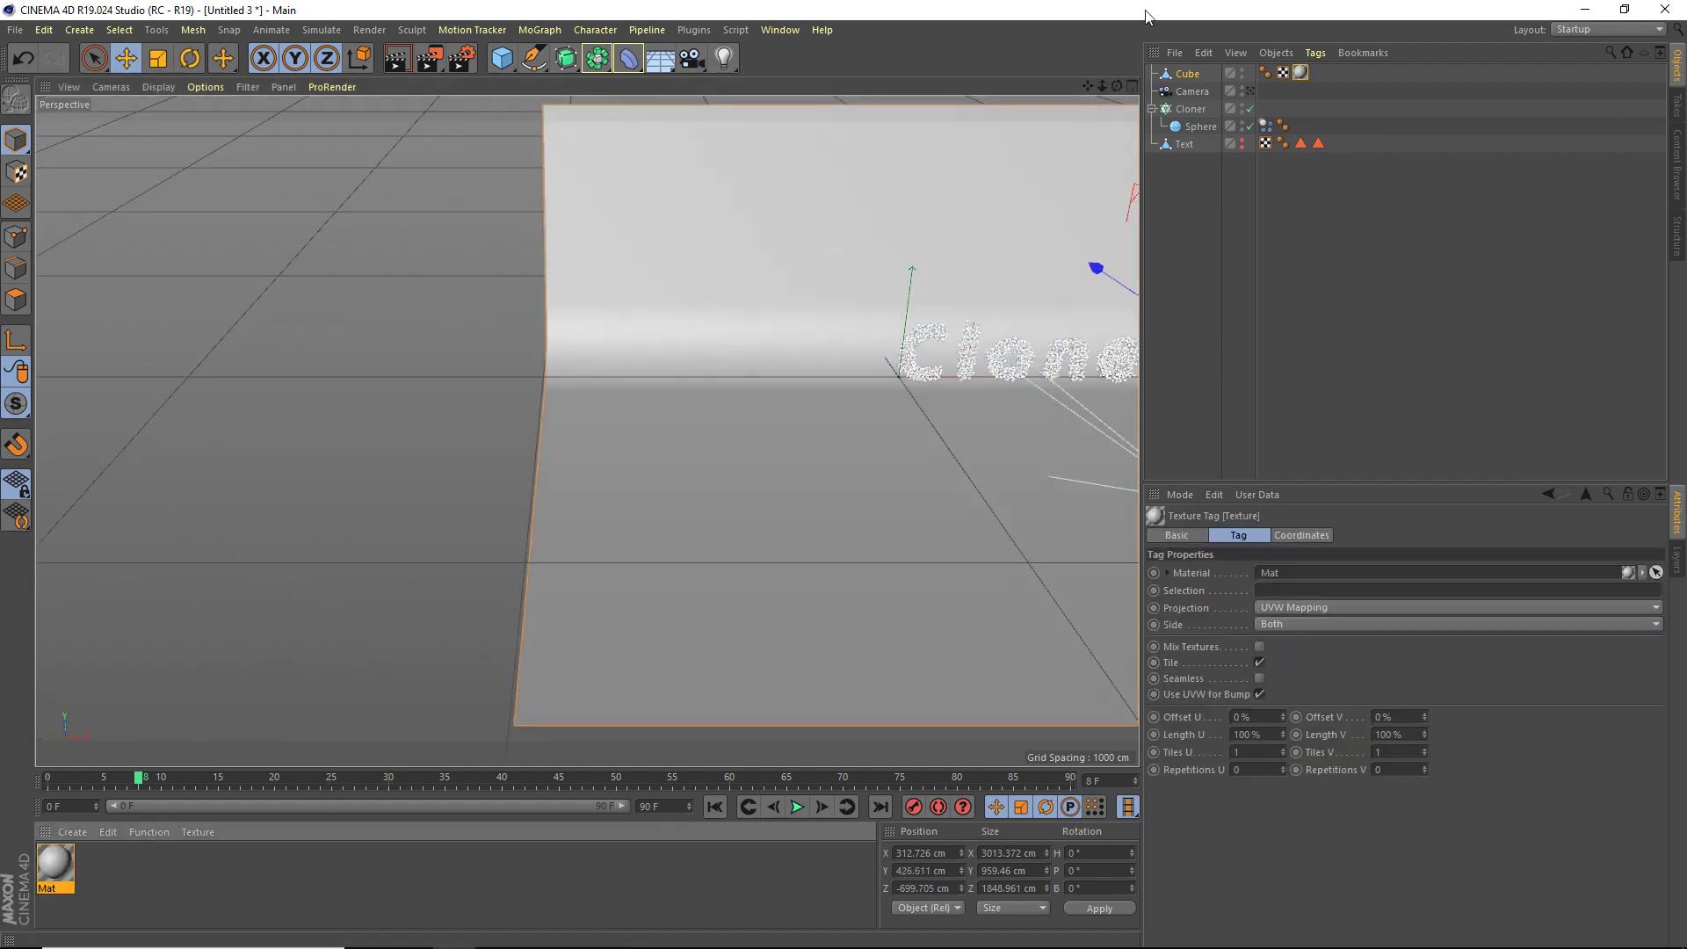
{"action": "left_click_drag", "start_coordinate": [1088, 88], "coordinate": [734, 67]}
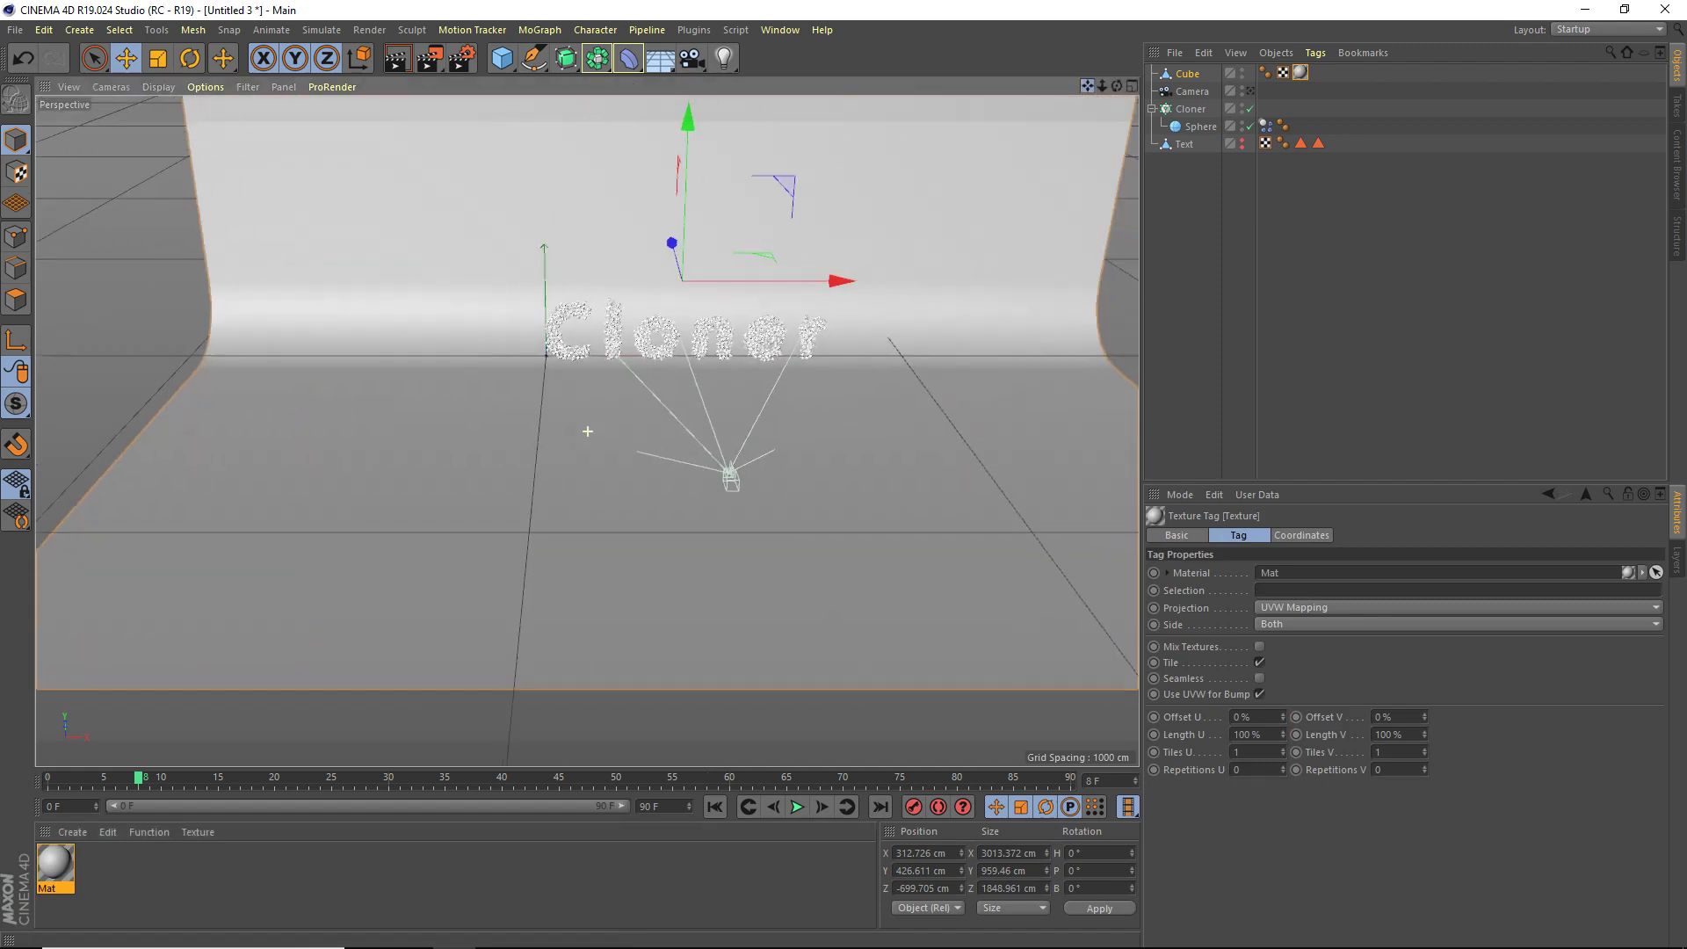
{"action": "double_click", "coordinate": [263, 888]}
{"action": "left_click_drag", "start_coordinate": [55, 868], "coordinate": [1200, 127]}
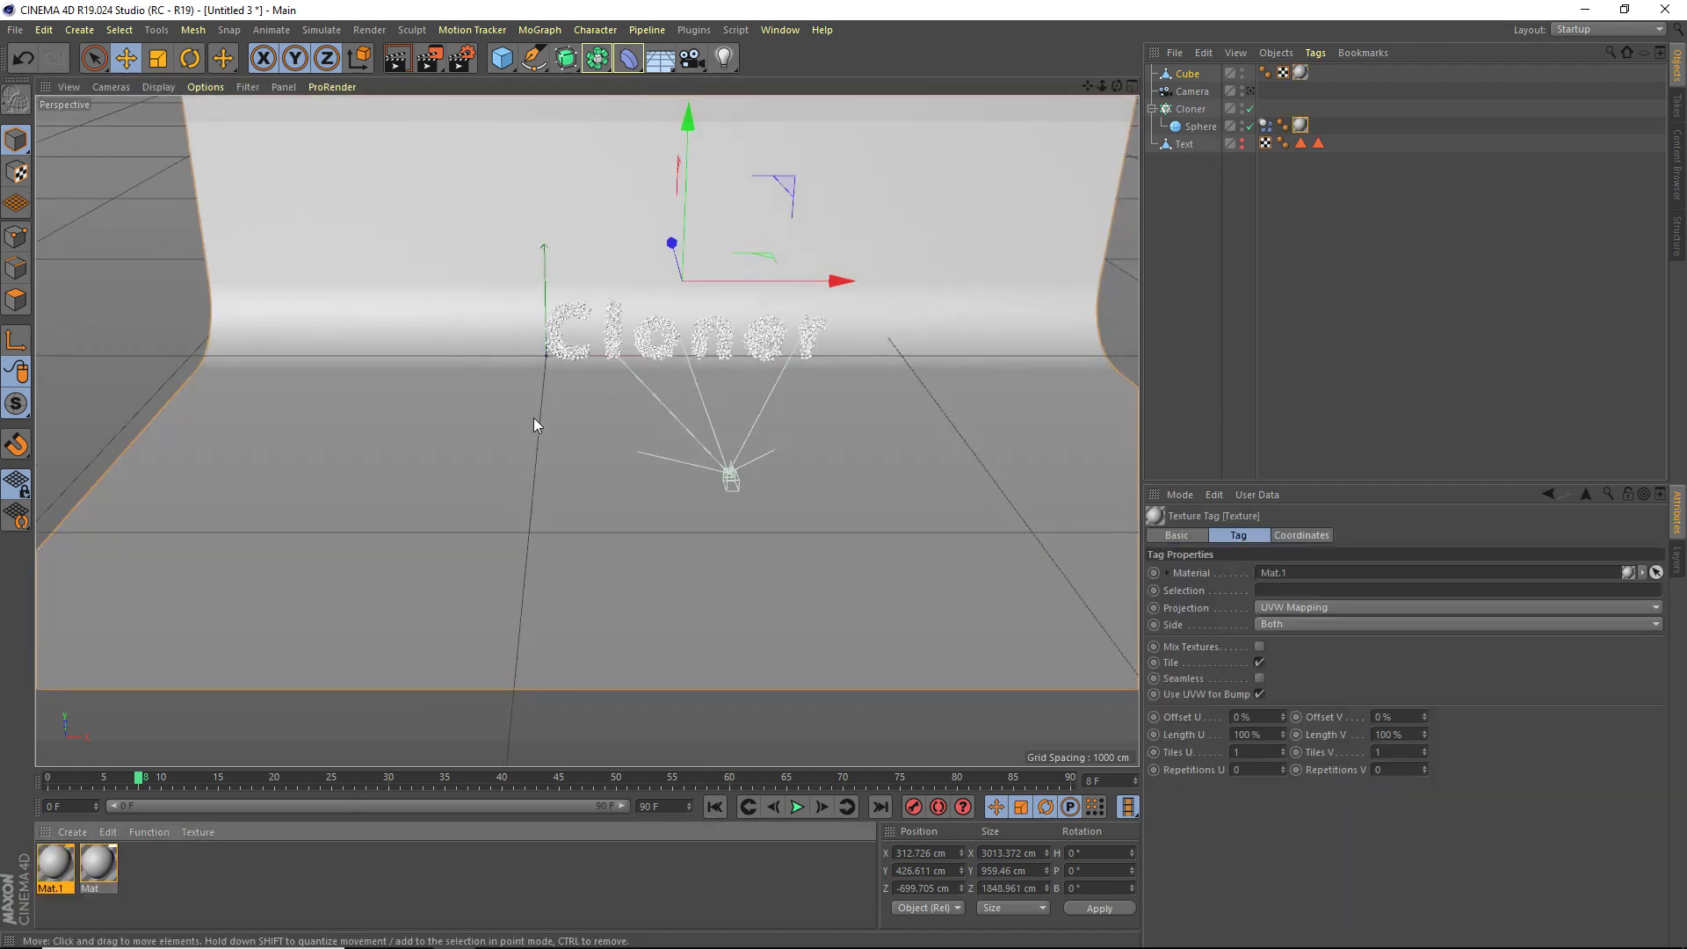
Add a GGX reflectance layer to the sphere's material with Dielectric Fresnel and 3% roughness.
{"action": "double_click", "coordinate": [56, 863]}
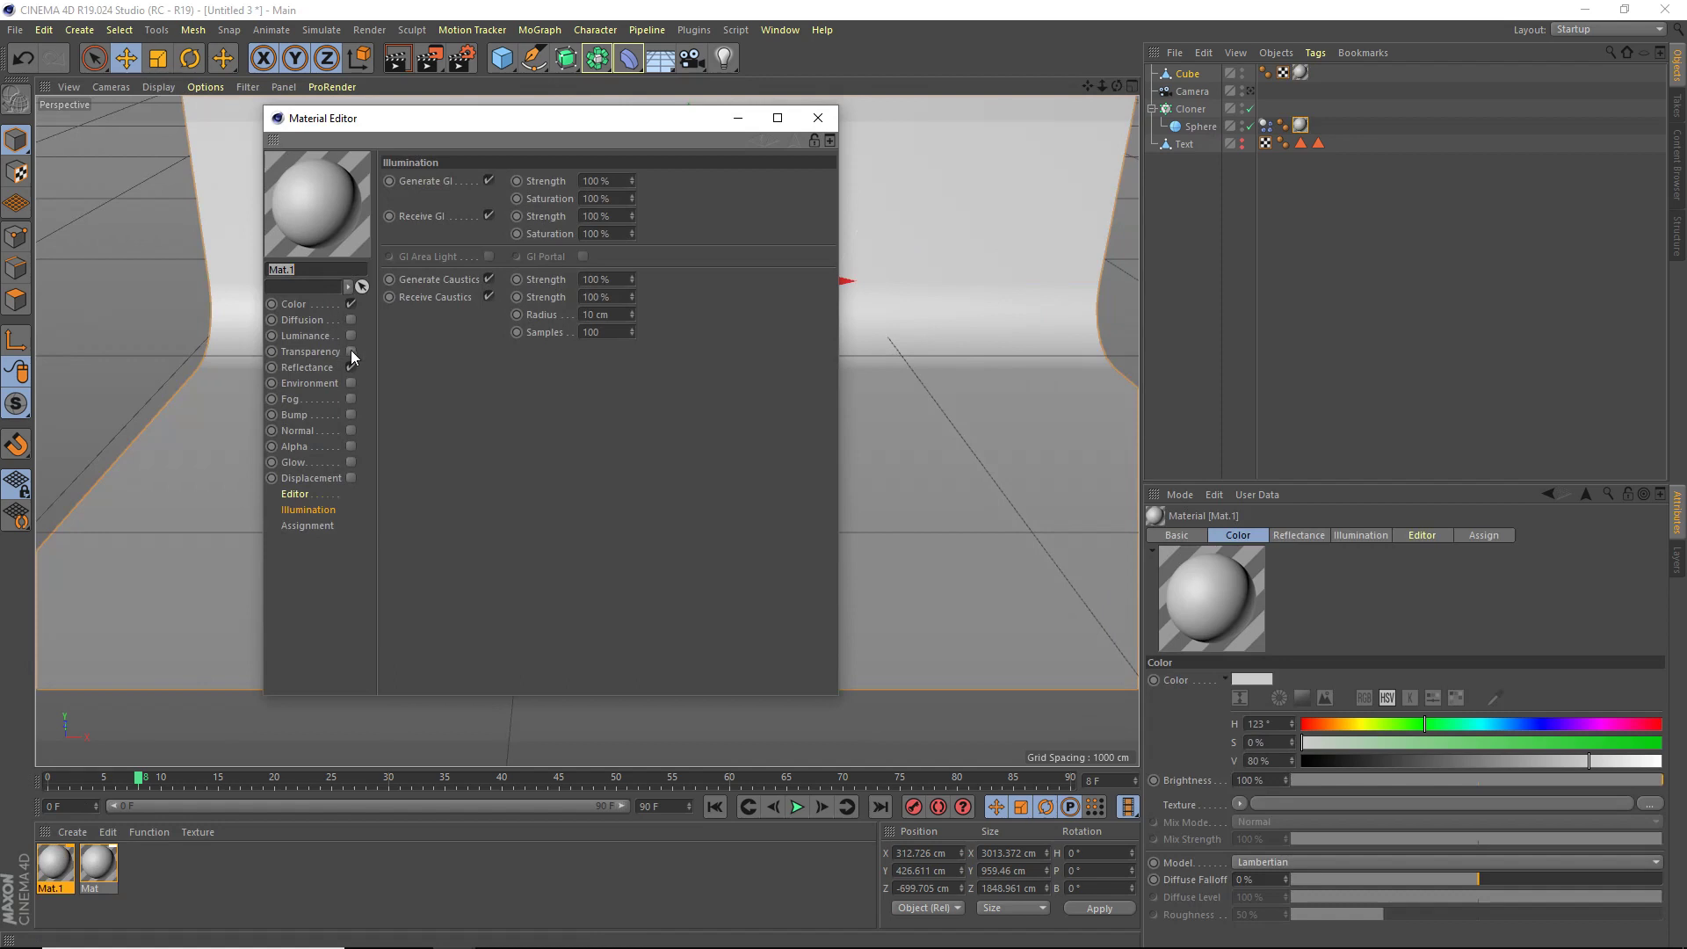
{"action": "left_click", "coordinate": [340, 368]}
{"action": "left_click", "coordinate": [404, 216]}
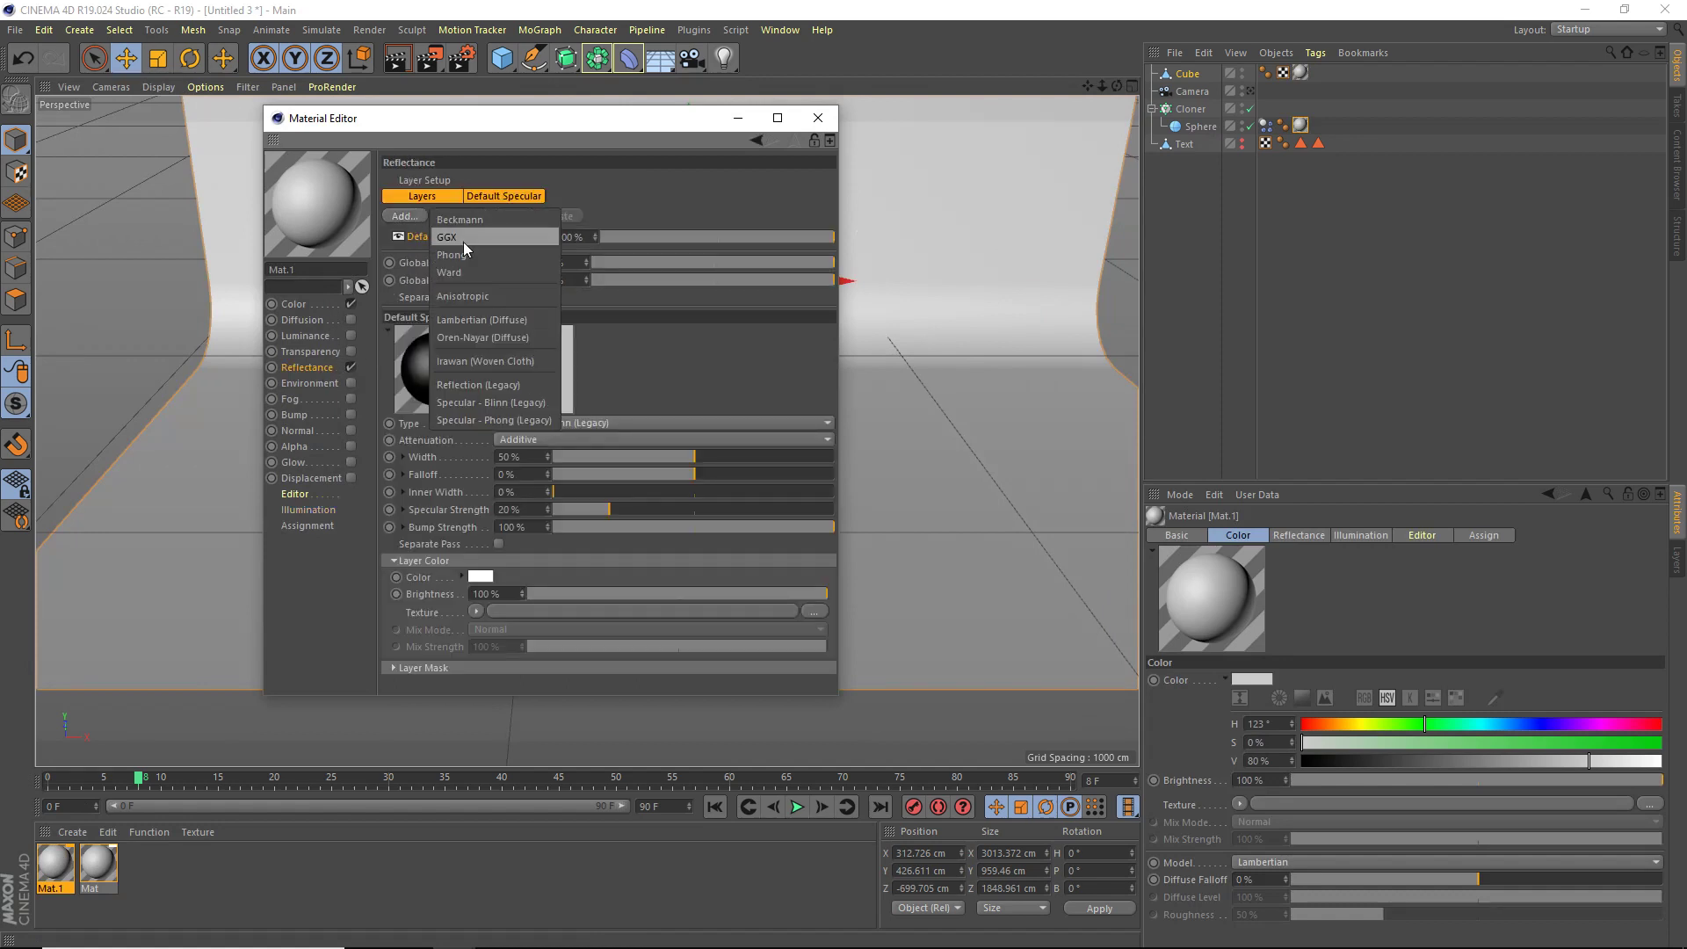
{"action": "left_click", "coordinate": [462, 241]}
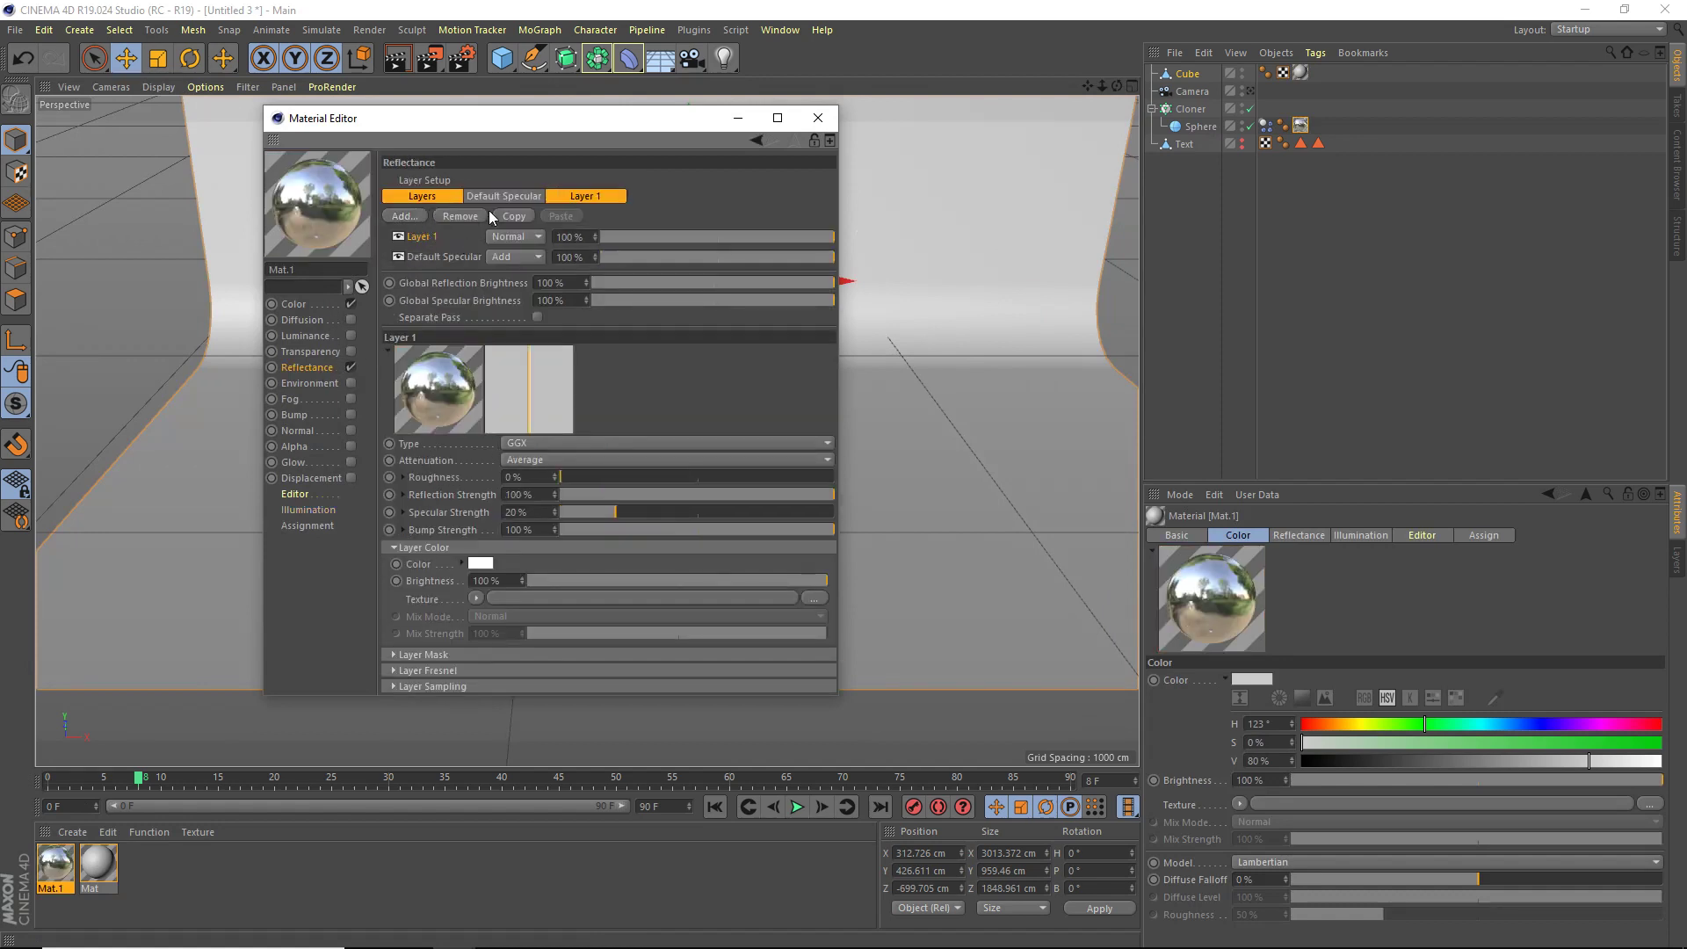
{"action": "left_click", "coordinate": [443, 670]}
{"action": "left_click", "coordinate": [520, 687]}
{"action": "left_click", "coordinate": [524, 720]}
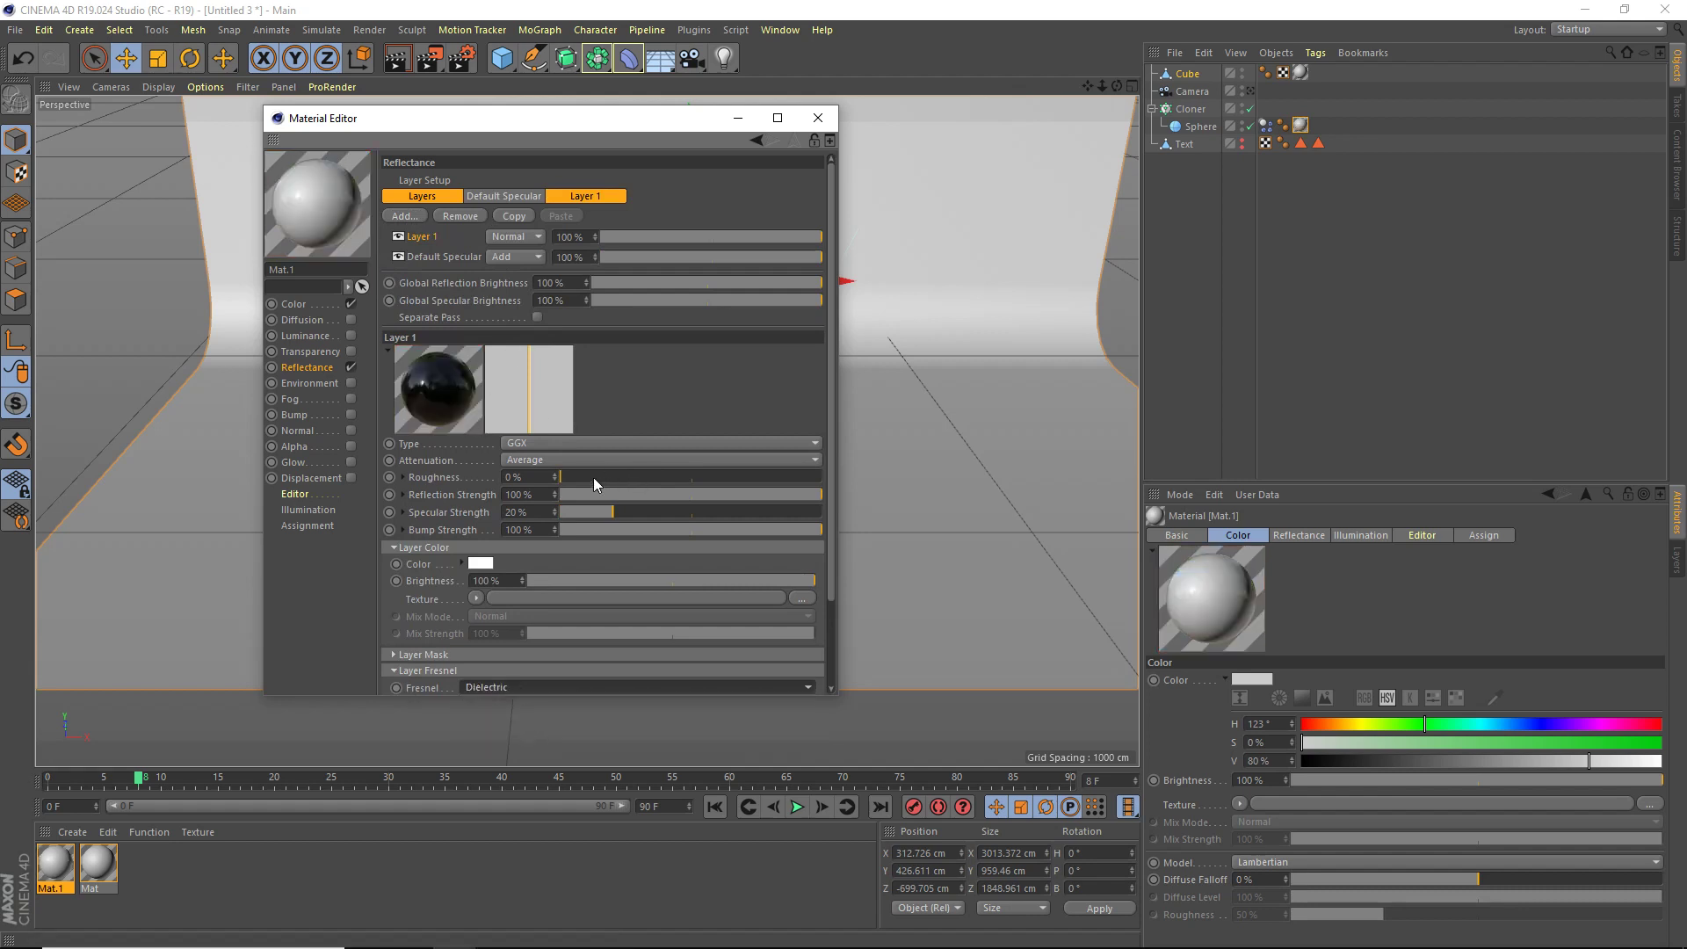
{"action": "left_click_drag", "start_coordinate": [593, 477], "coordinate": [580, 477]}
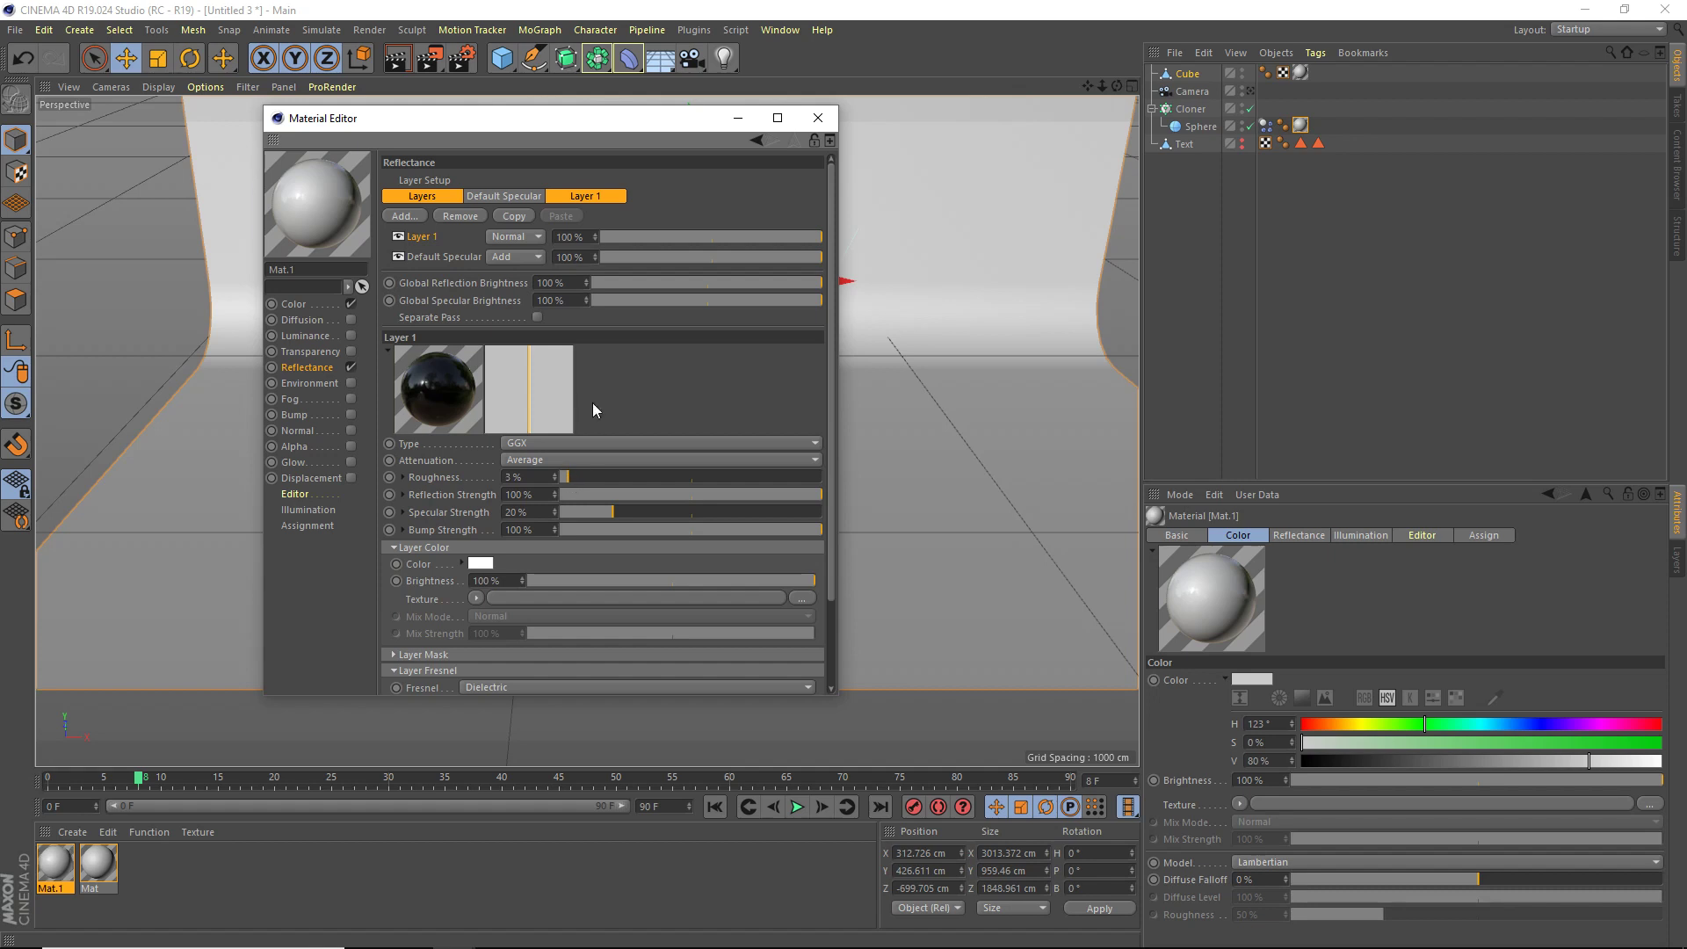
Color the sphere's material dark red with hue 5°, saturation 100% and value about 63%.
{"action": "left_click", "coordinate": [298, 304]}
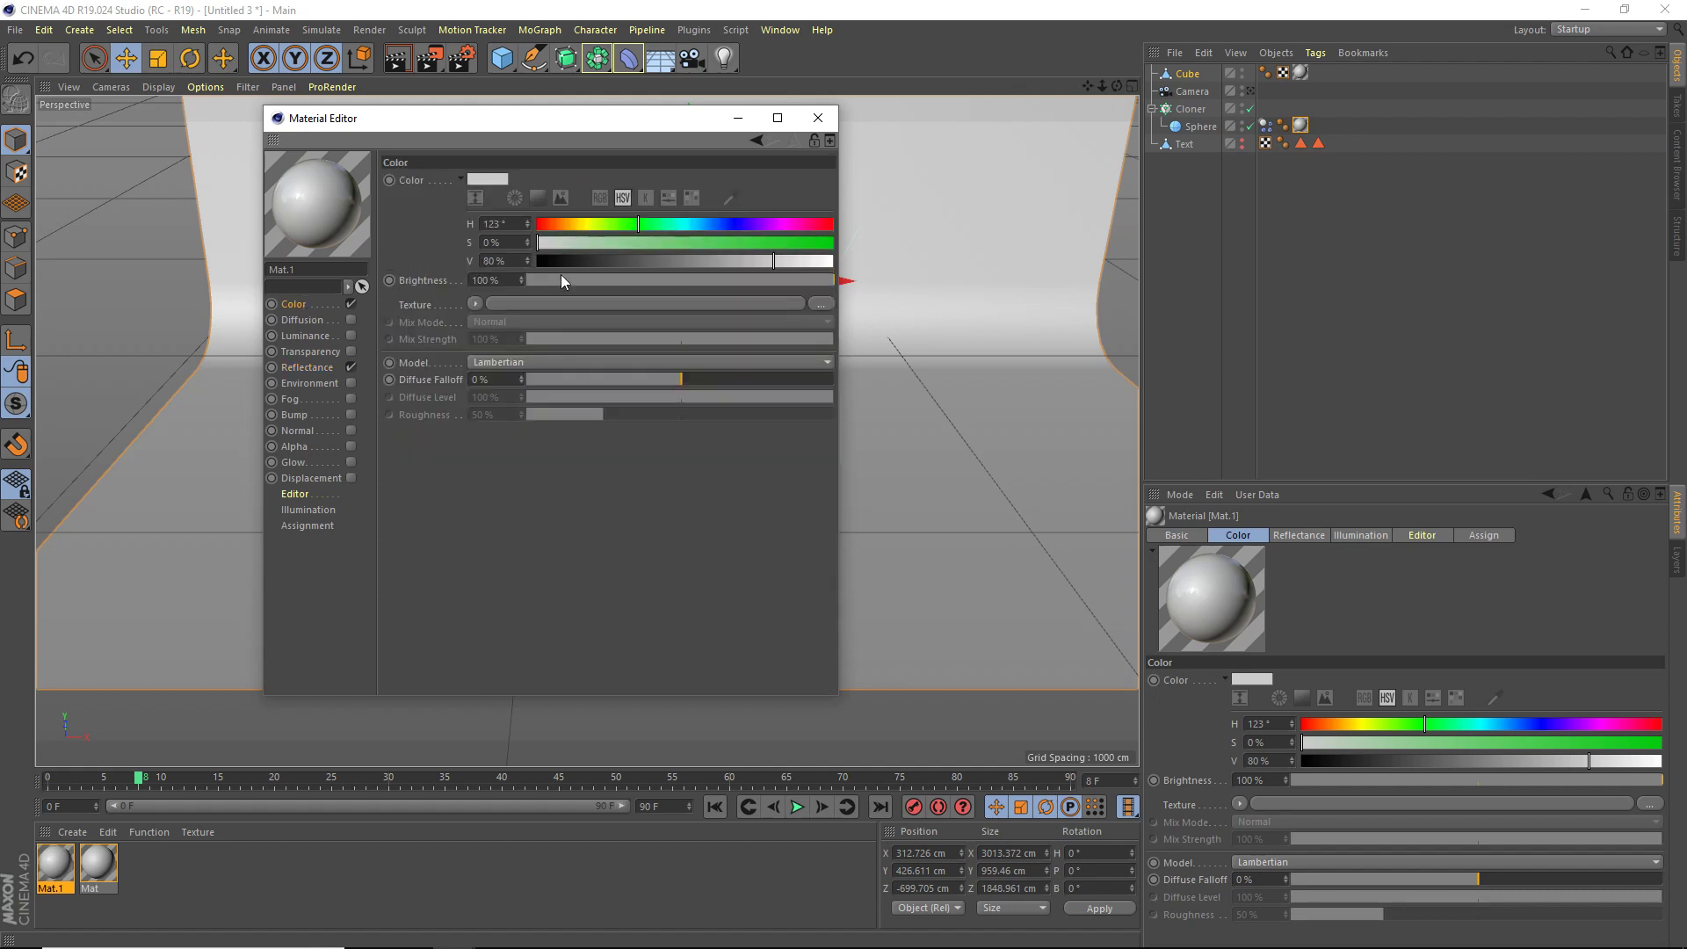
{"action": "left_click_drag", "start_coordinate": [559, 231], "coordinate": [543, 225]}
{"action": "left_click", "coordinate": [538, 199]}
{"action": "mouse_move", "coordinate": [530, 288]}
{"action": "left_mouse_down"}
{"action": "mouse_move", "coordinate": [592, 256]}
{"action": "mouse_move", "coordinate": [645, 280]}
{"action": "mouse_move", "coordinate": [645, 257]}
{"action": "mouse_move", "coordinate": [657, 290]}
{"action": "left_mouse_up"}
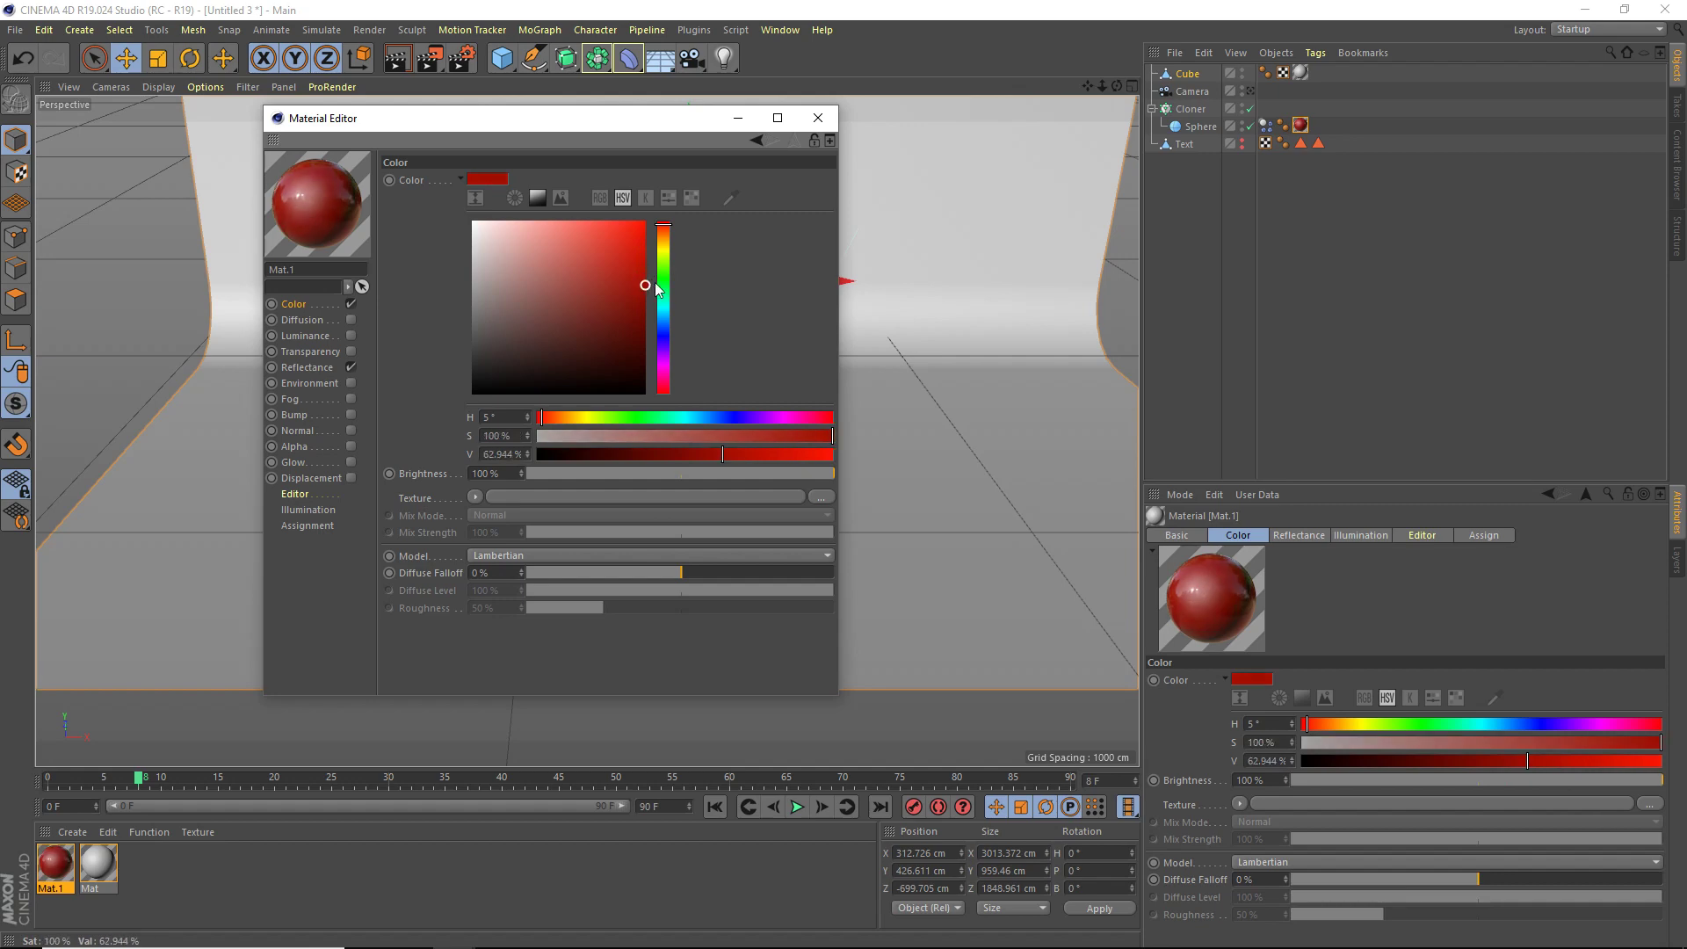
{"action": "left_click", "coordinate": [818, 118]}
Add a plane and place it above the text at about 348 cm in X and 702 cm in Y.
{"action": "scroll", "coordinate": [599, 225], "scroll_direction": "down", "scroll_amount": 10}
{"action": "left_click_drag", "start_coordinate": [511, 61], "coordinate": [670, 117]}
{"action": "left_click_drag", "start_coordinate": [1083, 89], "coordinate": [1080, 104]}
{"action": "left_click_drag", "start_coordinate": [620, 387], "coordinate": [707, 389]}
{"action": "left_click_drag", "start_coordinate": [544, 243], "coordinate": [590, 78]}
{"action": "left_click_drag", "start_coordinate": [1117, 85], "coordinate": [1301, 97]}
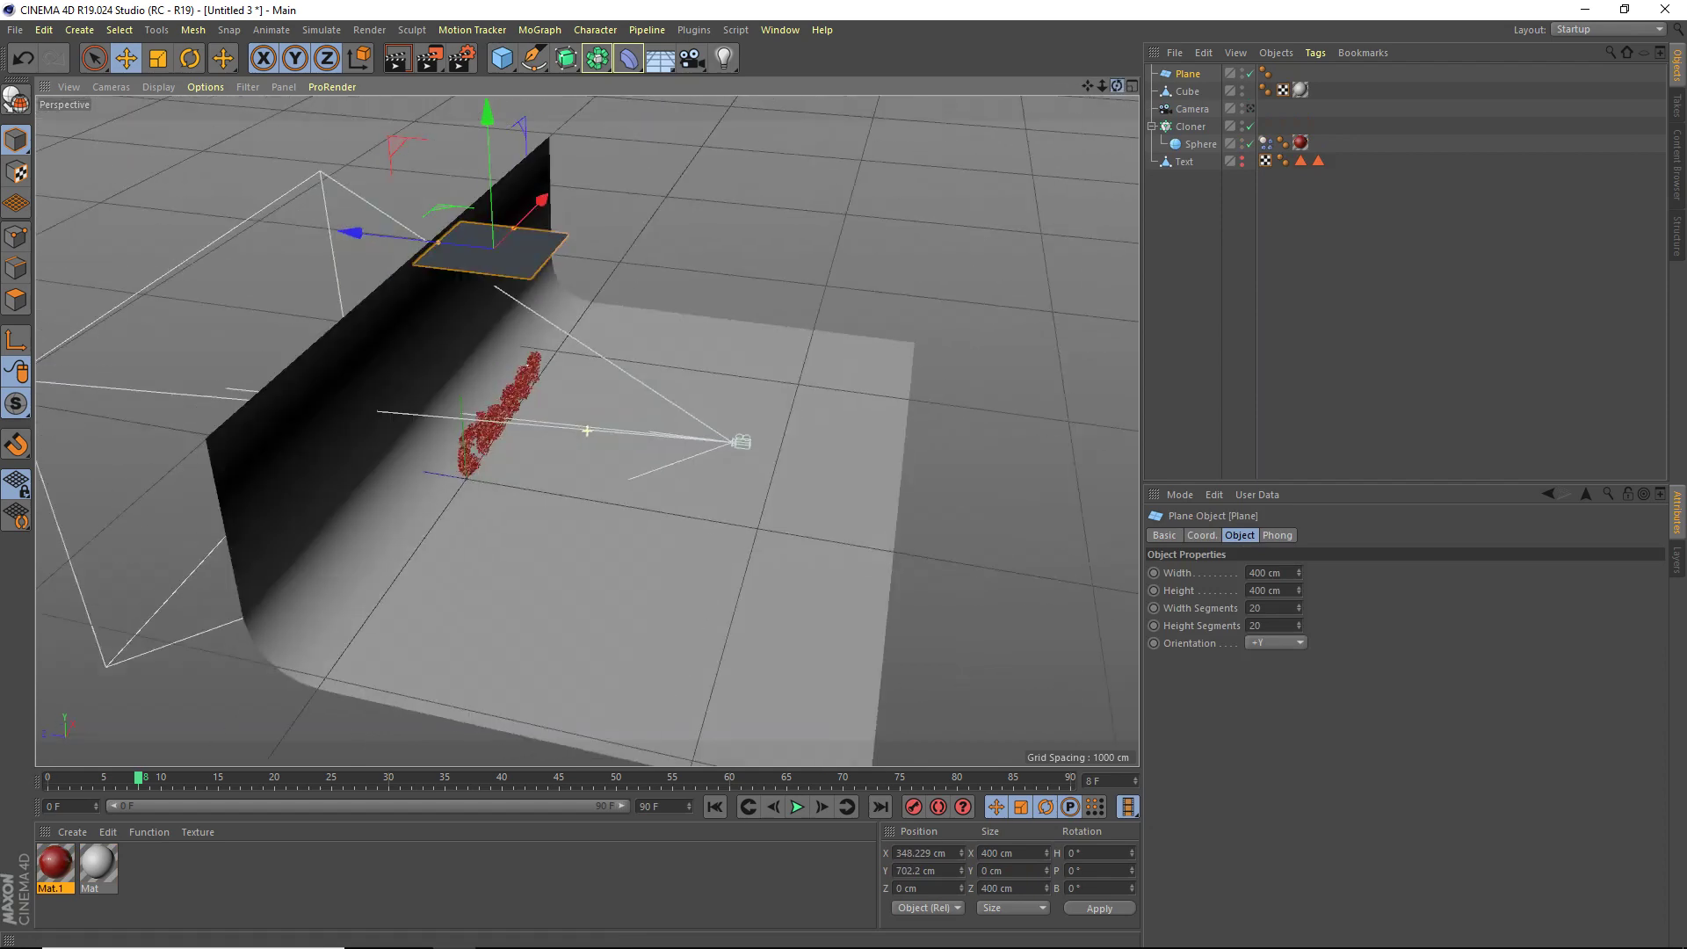
Move the plane to about -634 cm in Z, enlarge it to about 2748 by 1748 cm, and raise it to about 735 cm.
{"action": "left_click_drag", "start_coordinate": [409, 233], "coordinate": [711, 145]}
{"action": "left_click_drag", "start_coordinate": [481, 255], "coordinate": [572, 263]}
{"action": "left_click_drag", "start_coordinate": [1116, 85], "coordinate": [753, 133]}
{"action": "scroll", "coordinate": [1030, 130], "scroll_direction": "down", "scroll_amount": 3}
{"action": "left_click_drag", "start_coordinate": [587, 430], "coordinate": [583, 203]}
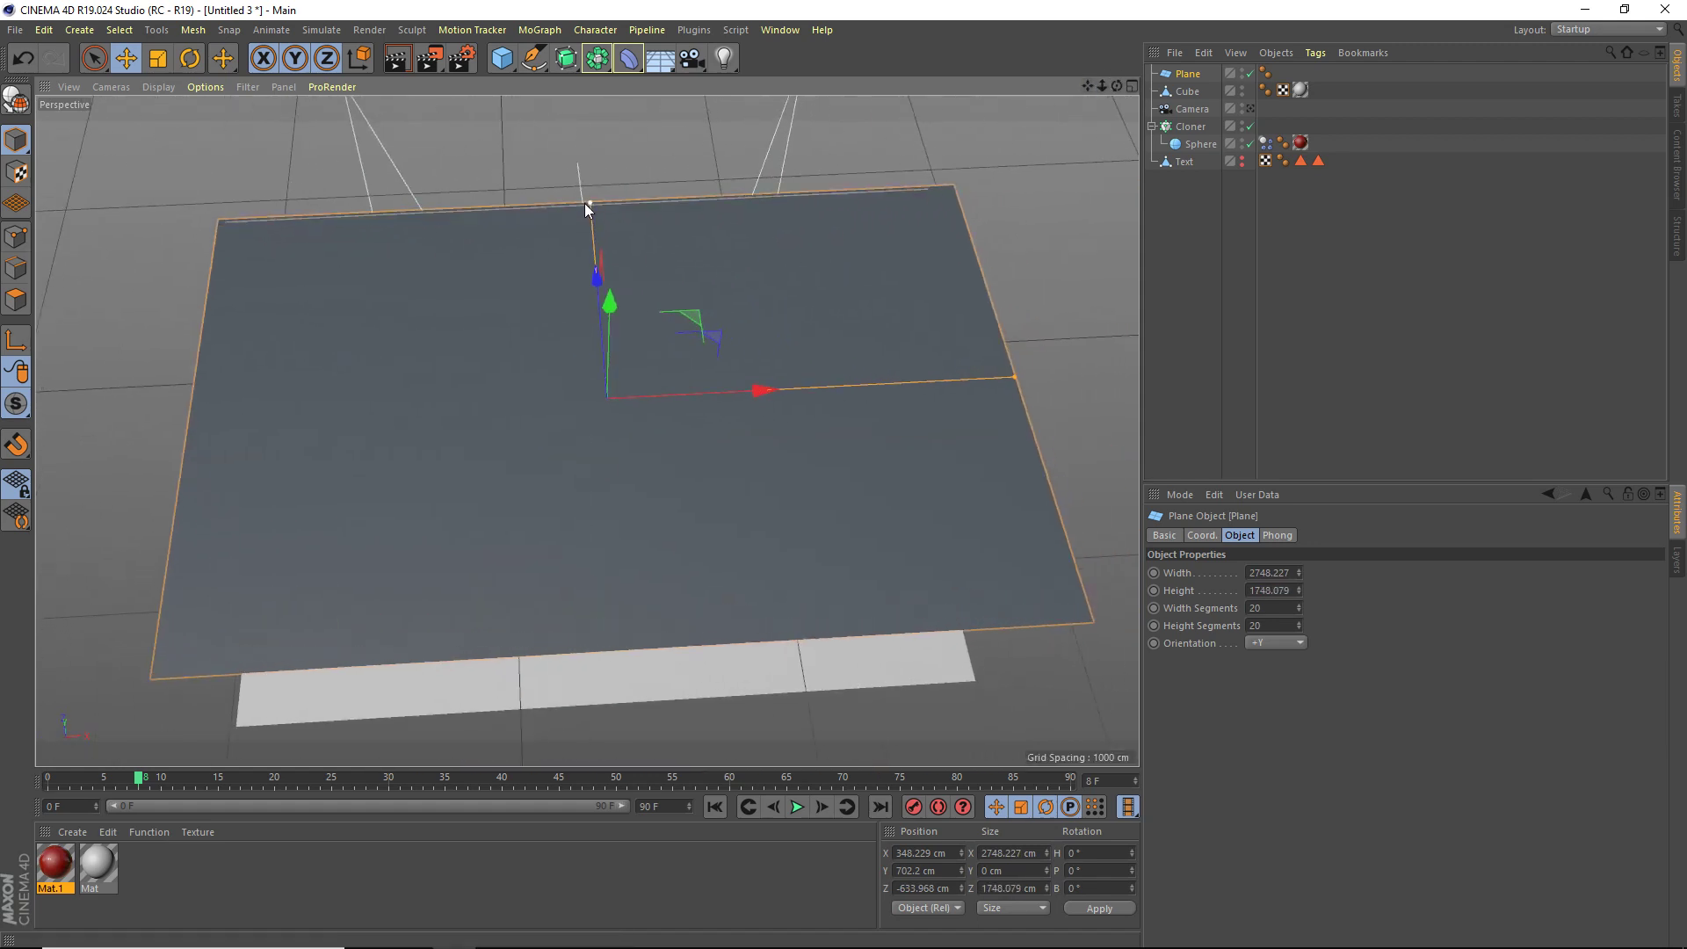
{"action": "left_click_drag", "start_coordinate": [612, 304], "coordinate": [611, 297]}
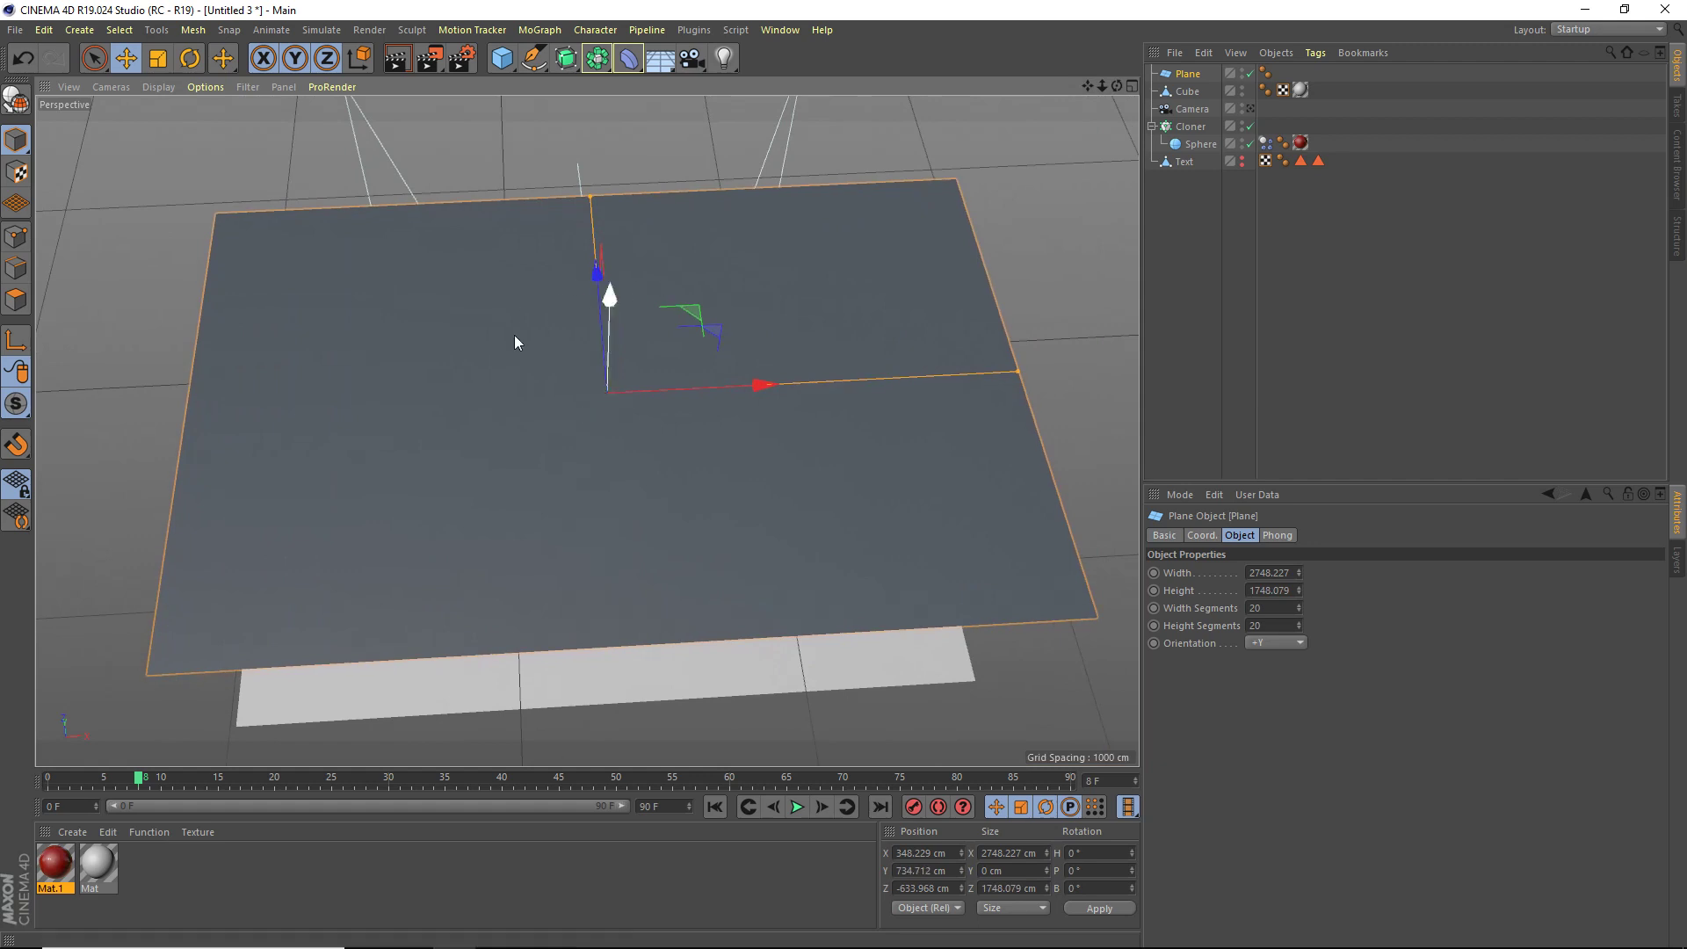
Create a material for the overhead plane and leave only Luminance enabled, with Color and Reflectance off.
{"action": "double_click", "coordinate": [177, 874]}
{"action": "left_click_drag", "start_coordinate": [54, 866], "coordinate": [258, 616]}
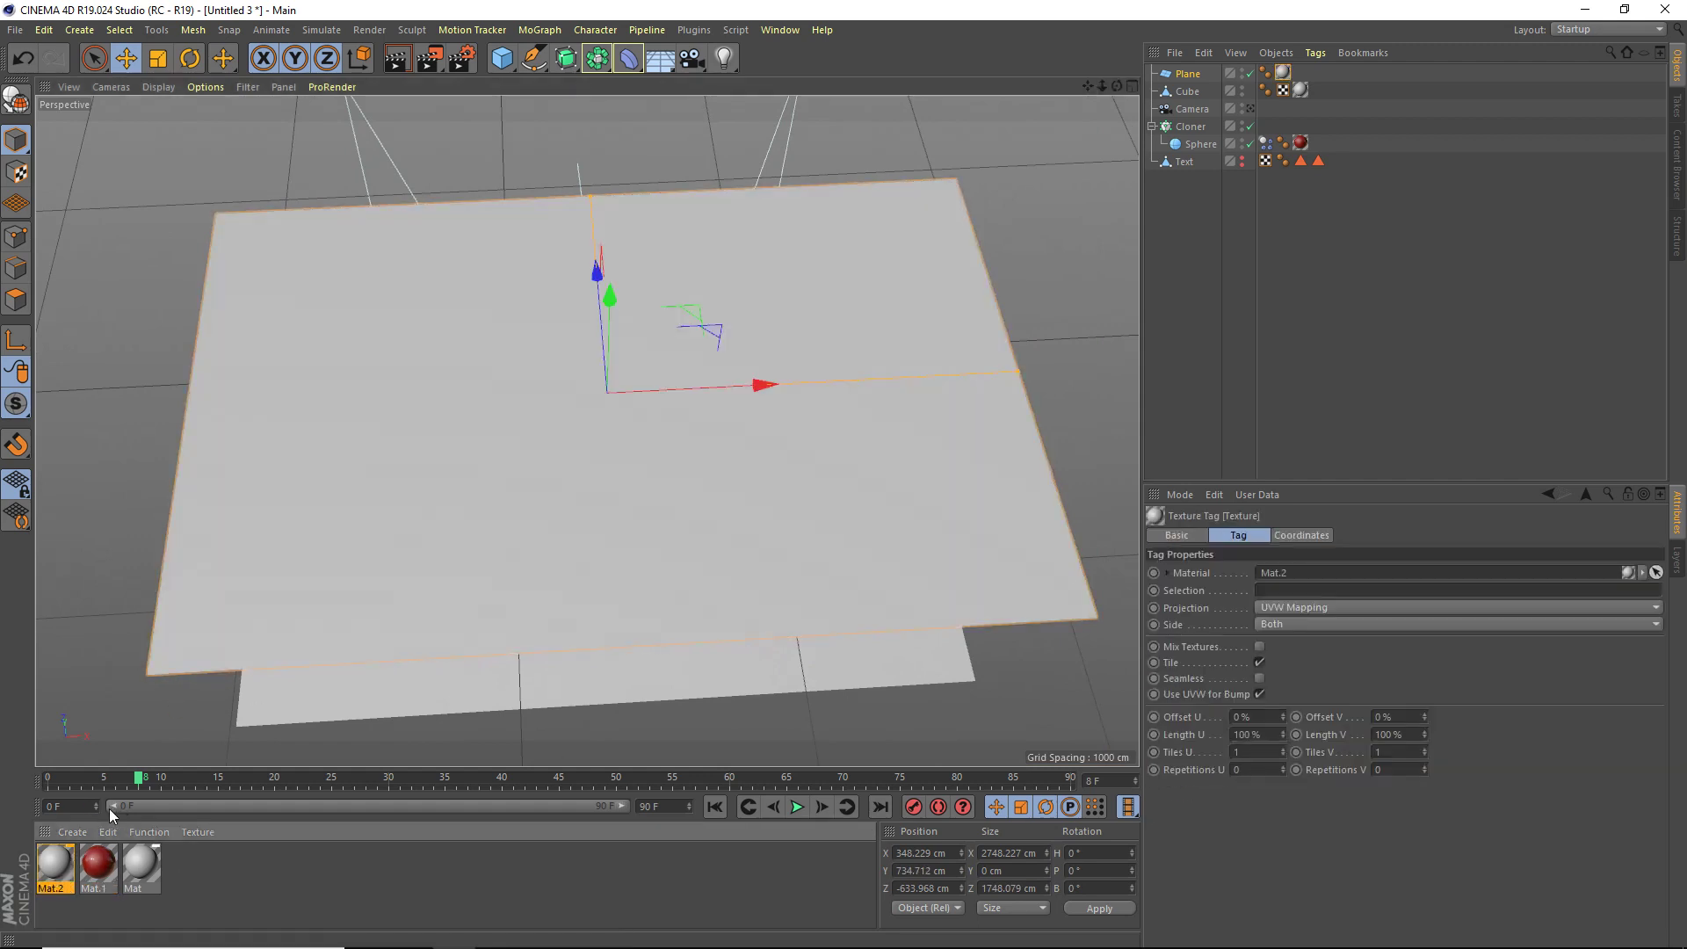
{"action": "double_click", "coordinate": [54, 861]}
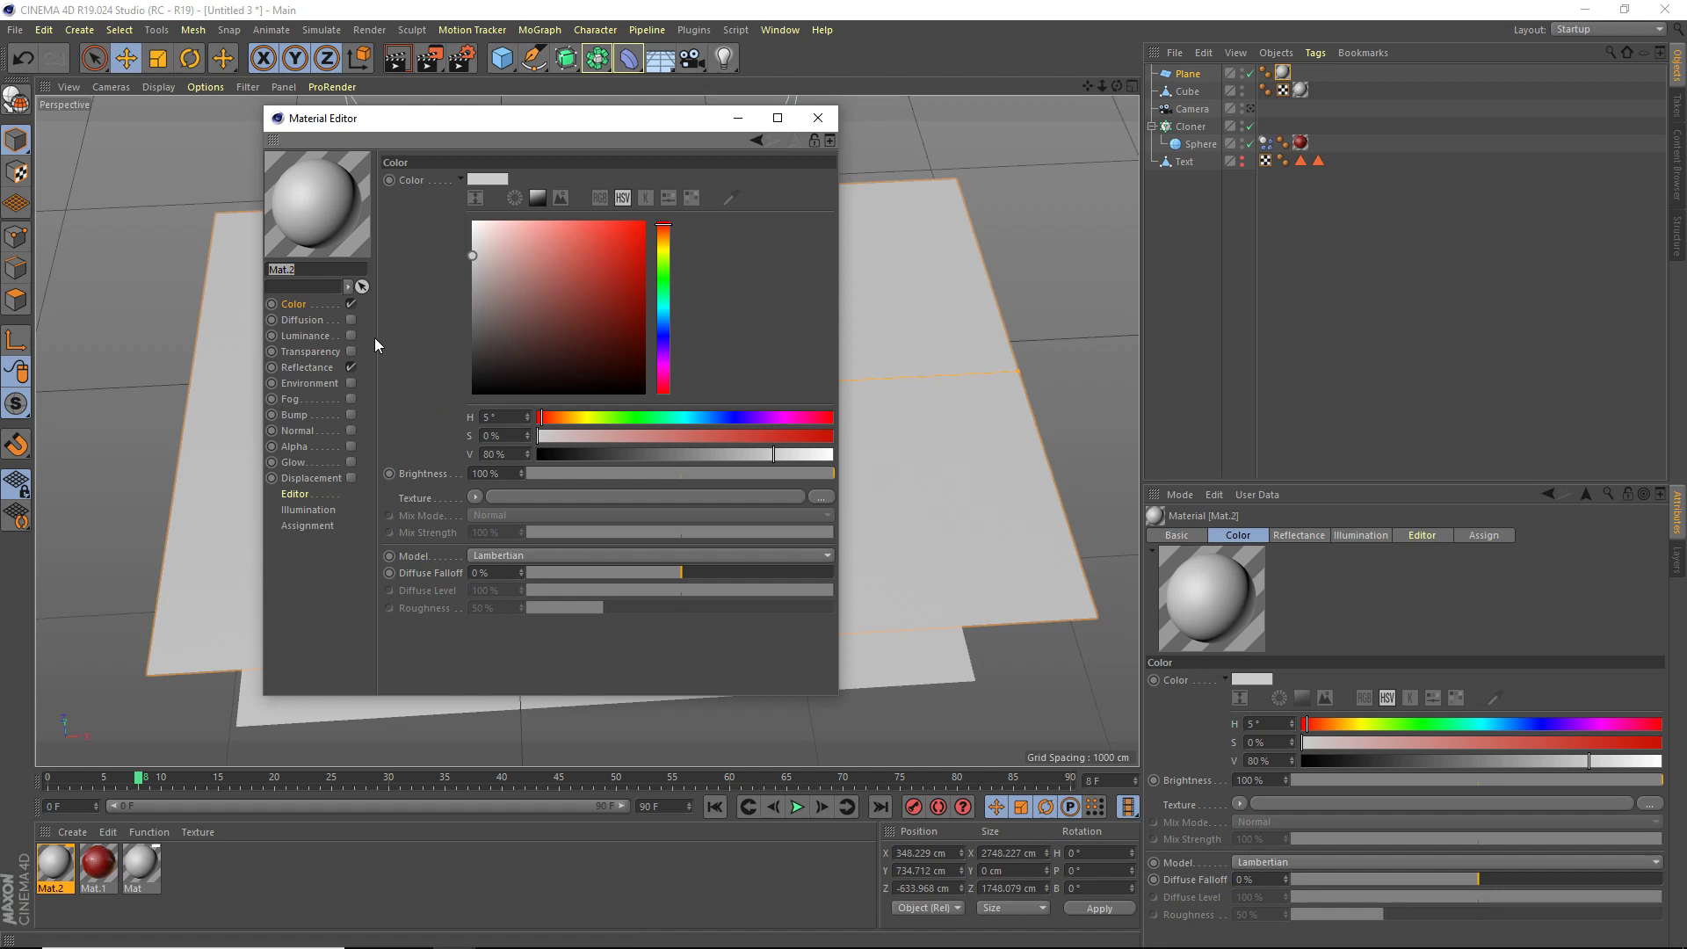
{"action": "left_click", "coordinate": [352, 336]}
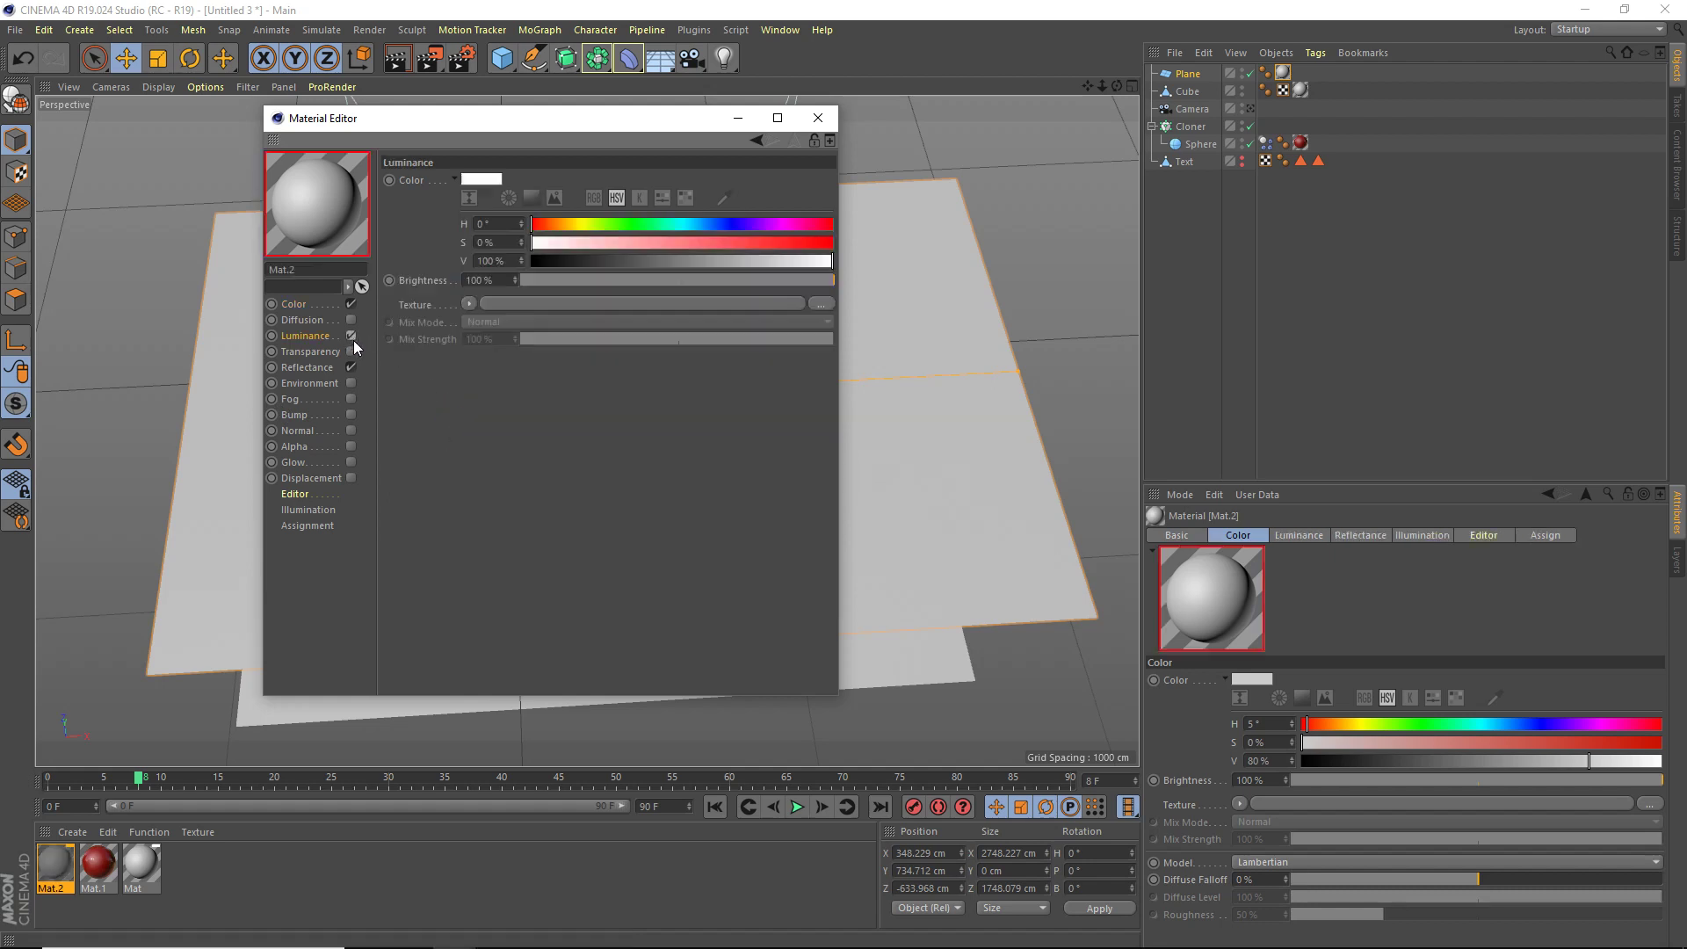
{"action": "left_click", "coordinate": [351, 367]}
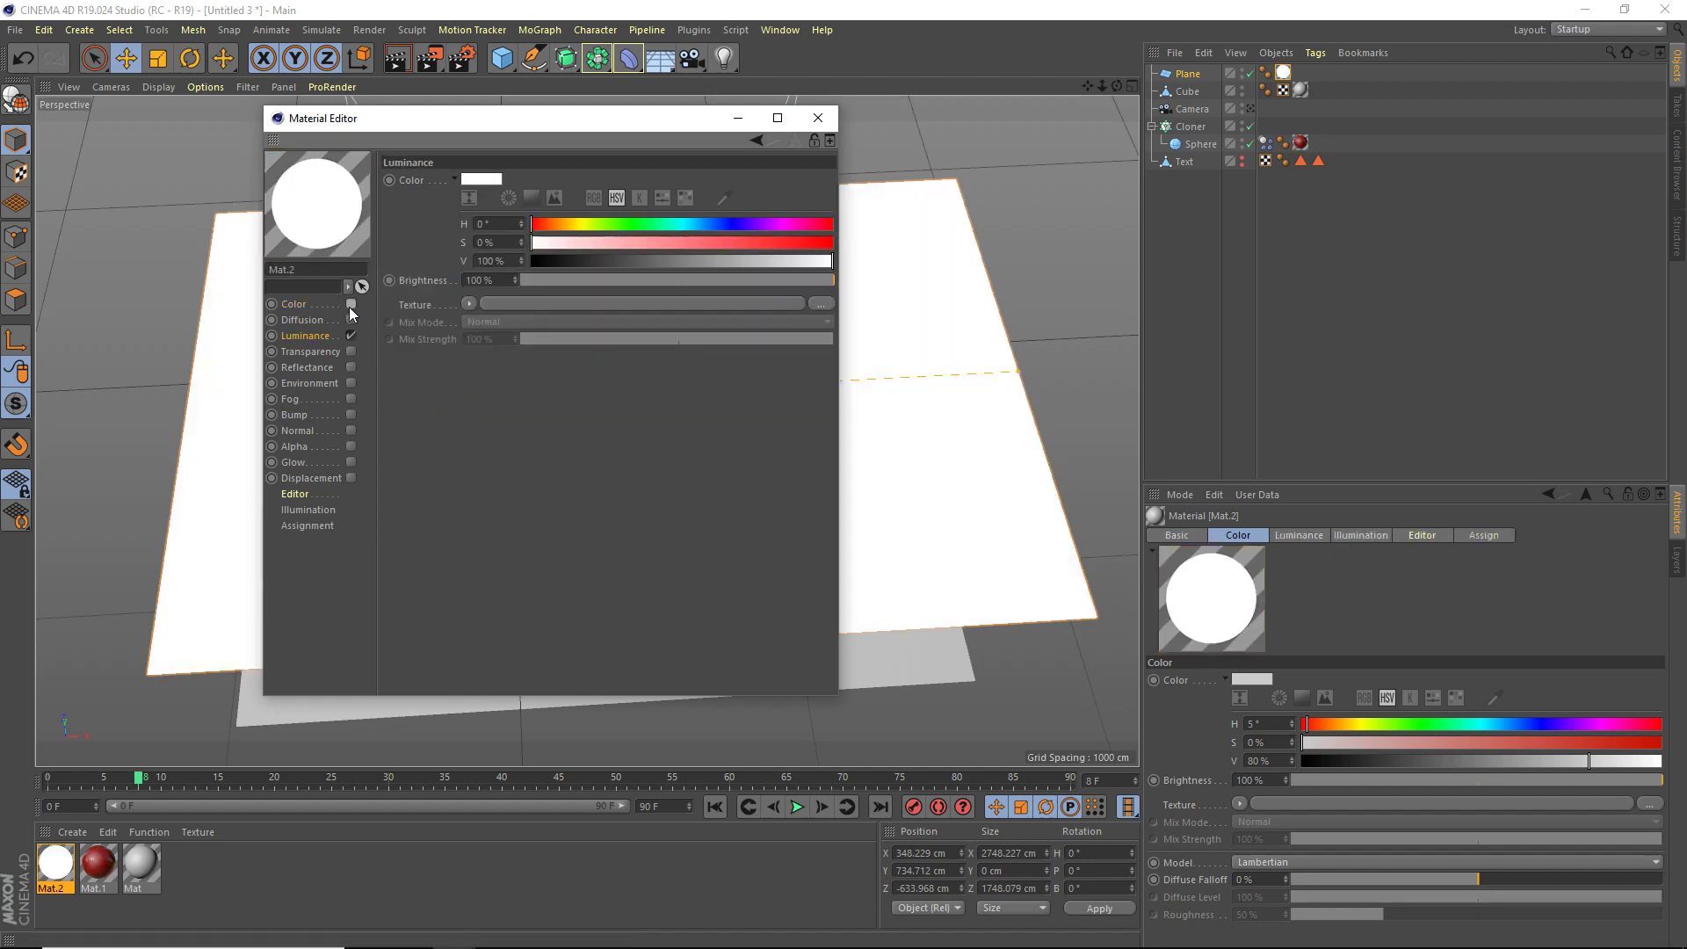
{"action": "left_click", "coordinate": [351, 304]}
Enable GI Area Light for the luminous material and change its Generate GI strength.
{"action": "left_click", "coordinate": [321, 509]}
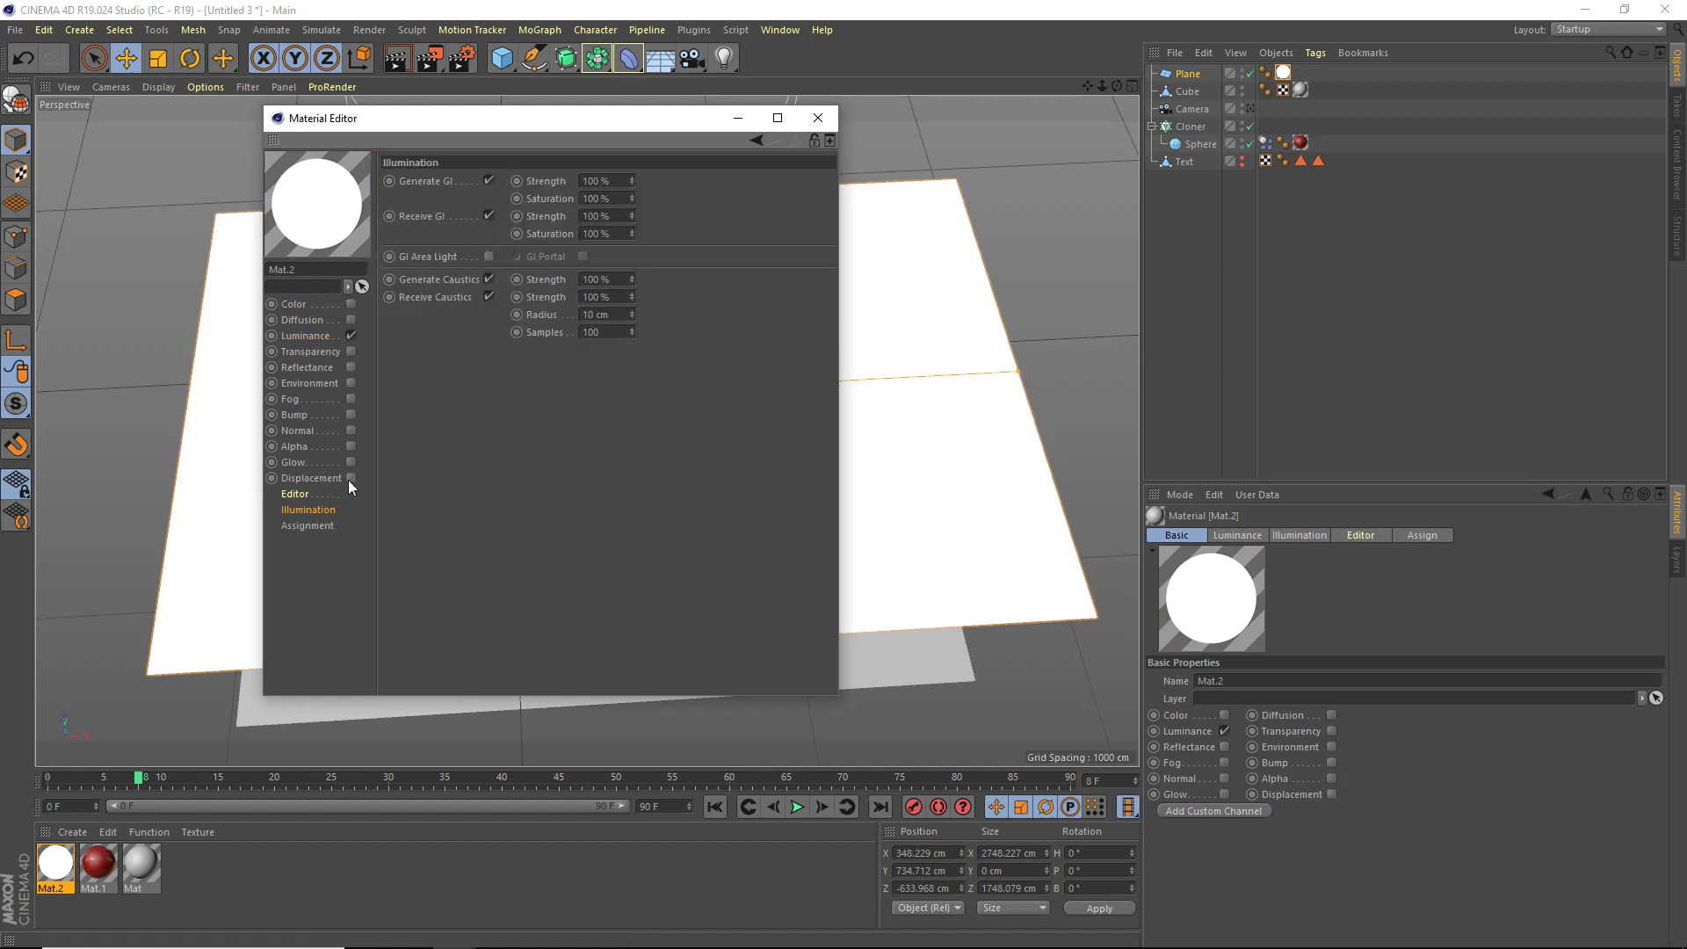
{"action": "left_click", "coordinate": [485, 255]}
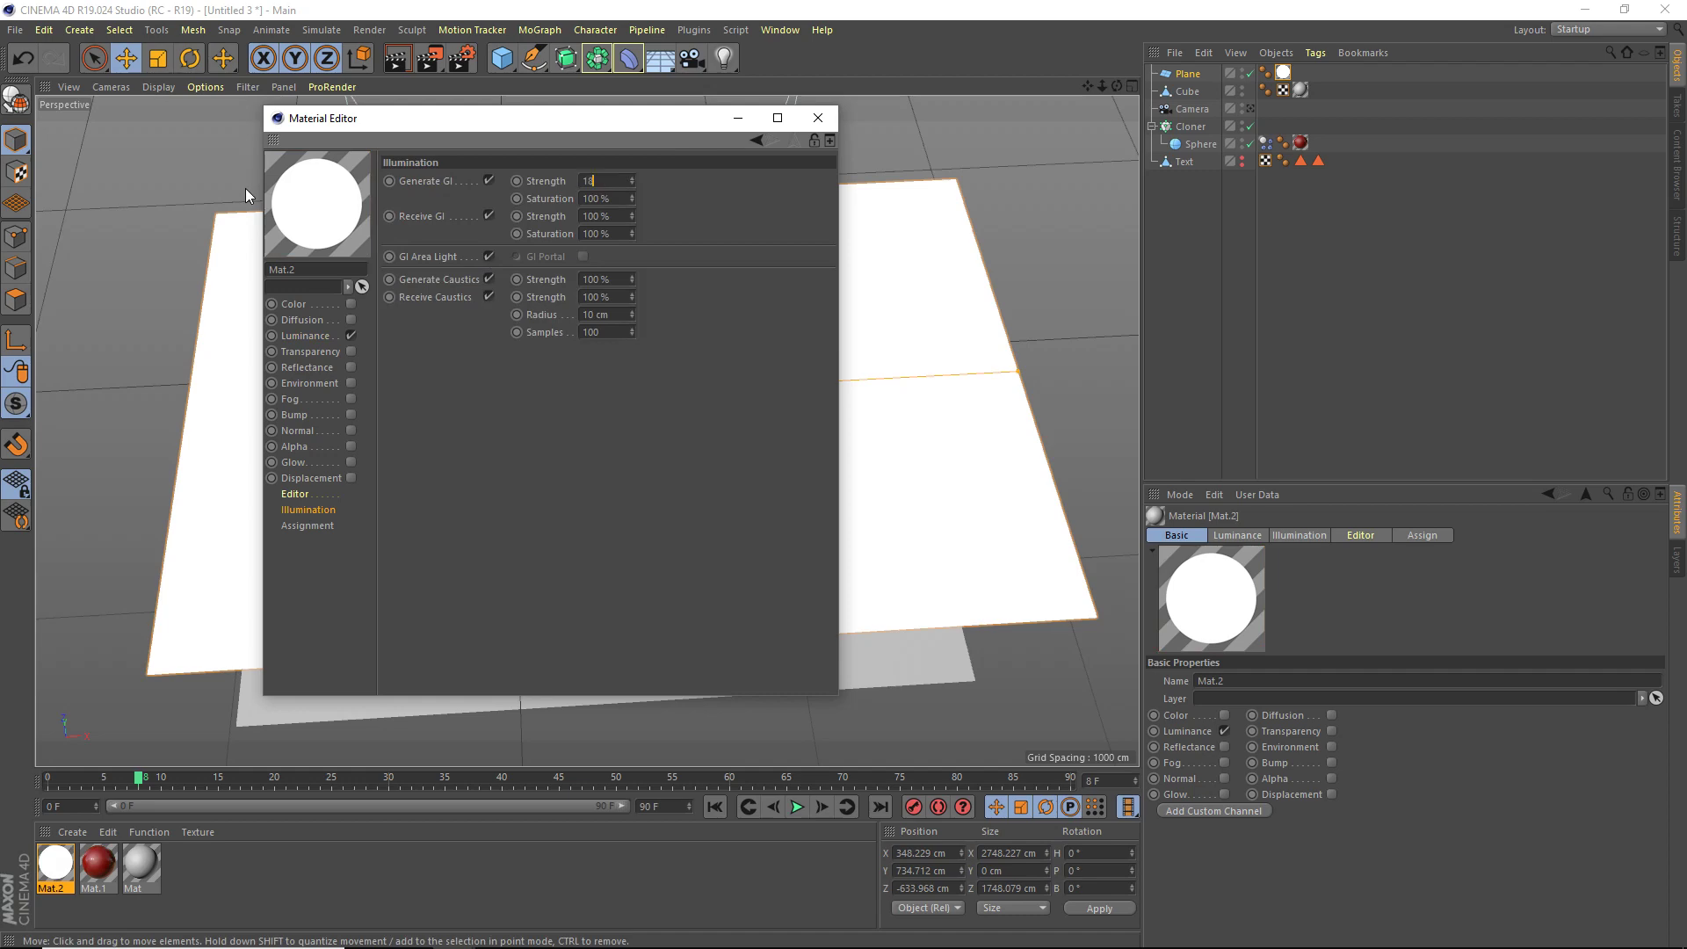
{"action": "left_click", "coordinate": [817, 118]}
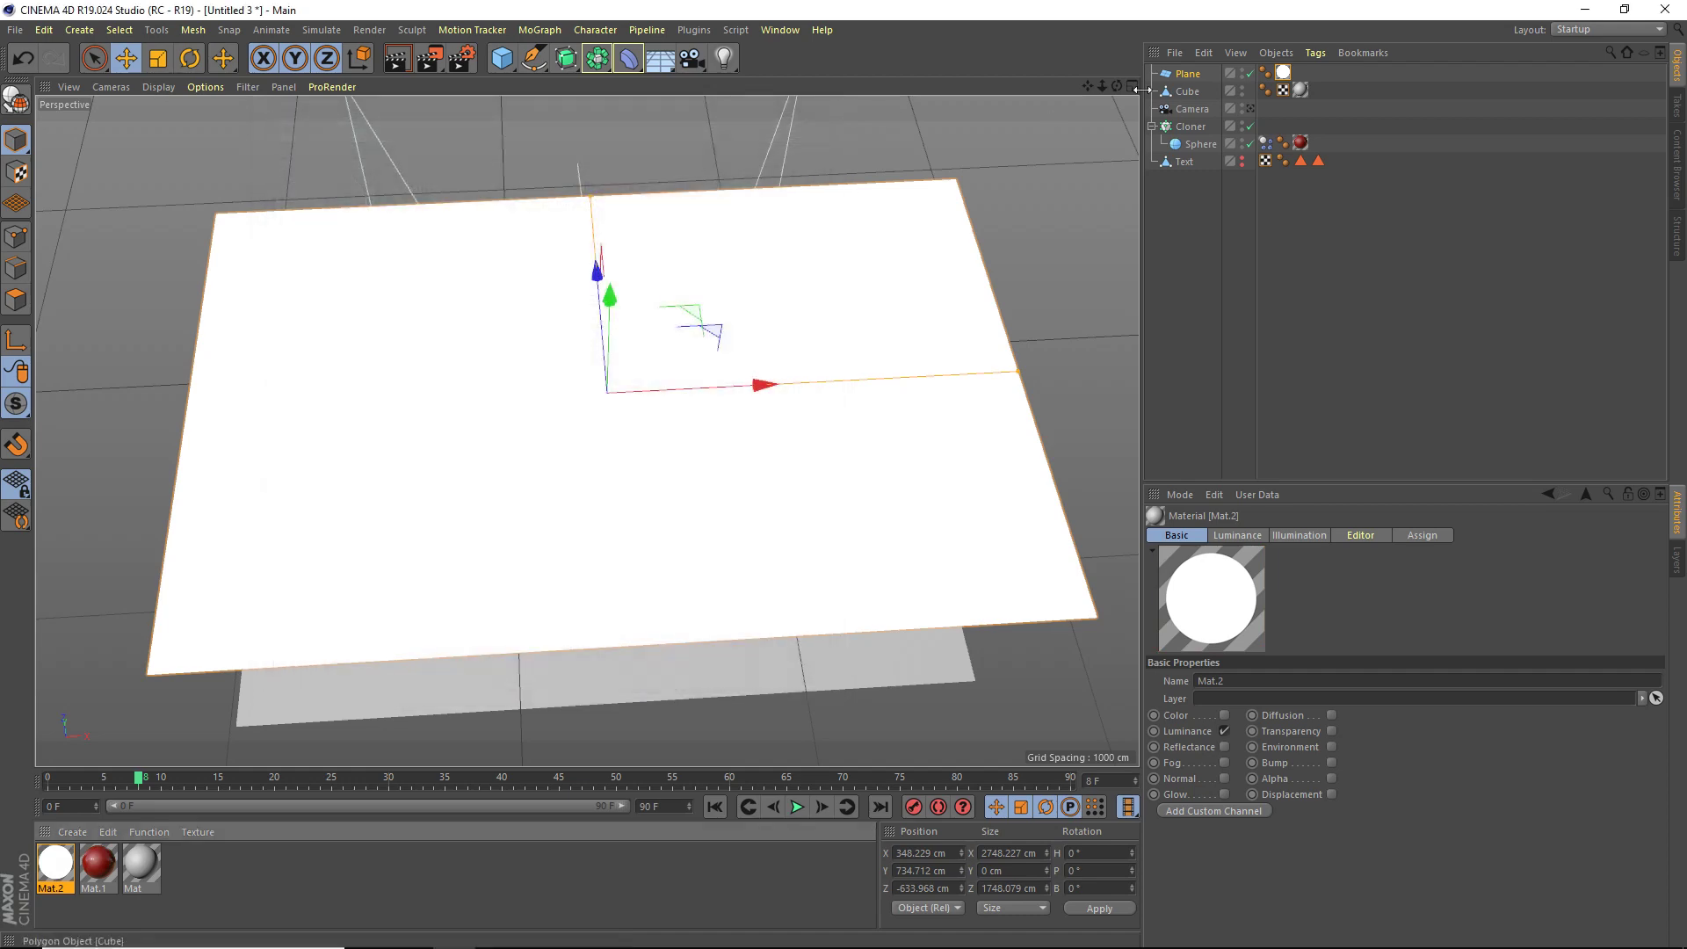
Look through the scene camera and set the render output size to 1920 x 1080 pixels.
{"action": "left_click_drag", "start_coordinate": [1117, 86], "coordinate": [1121, 88]}
{"action": "left_click", "coordinate": [1249, 108]}
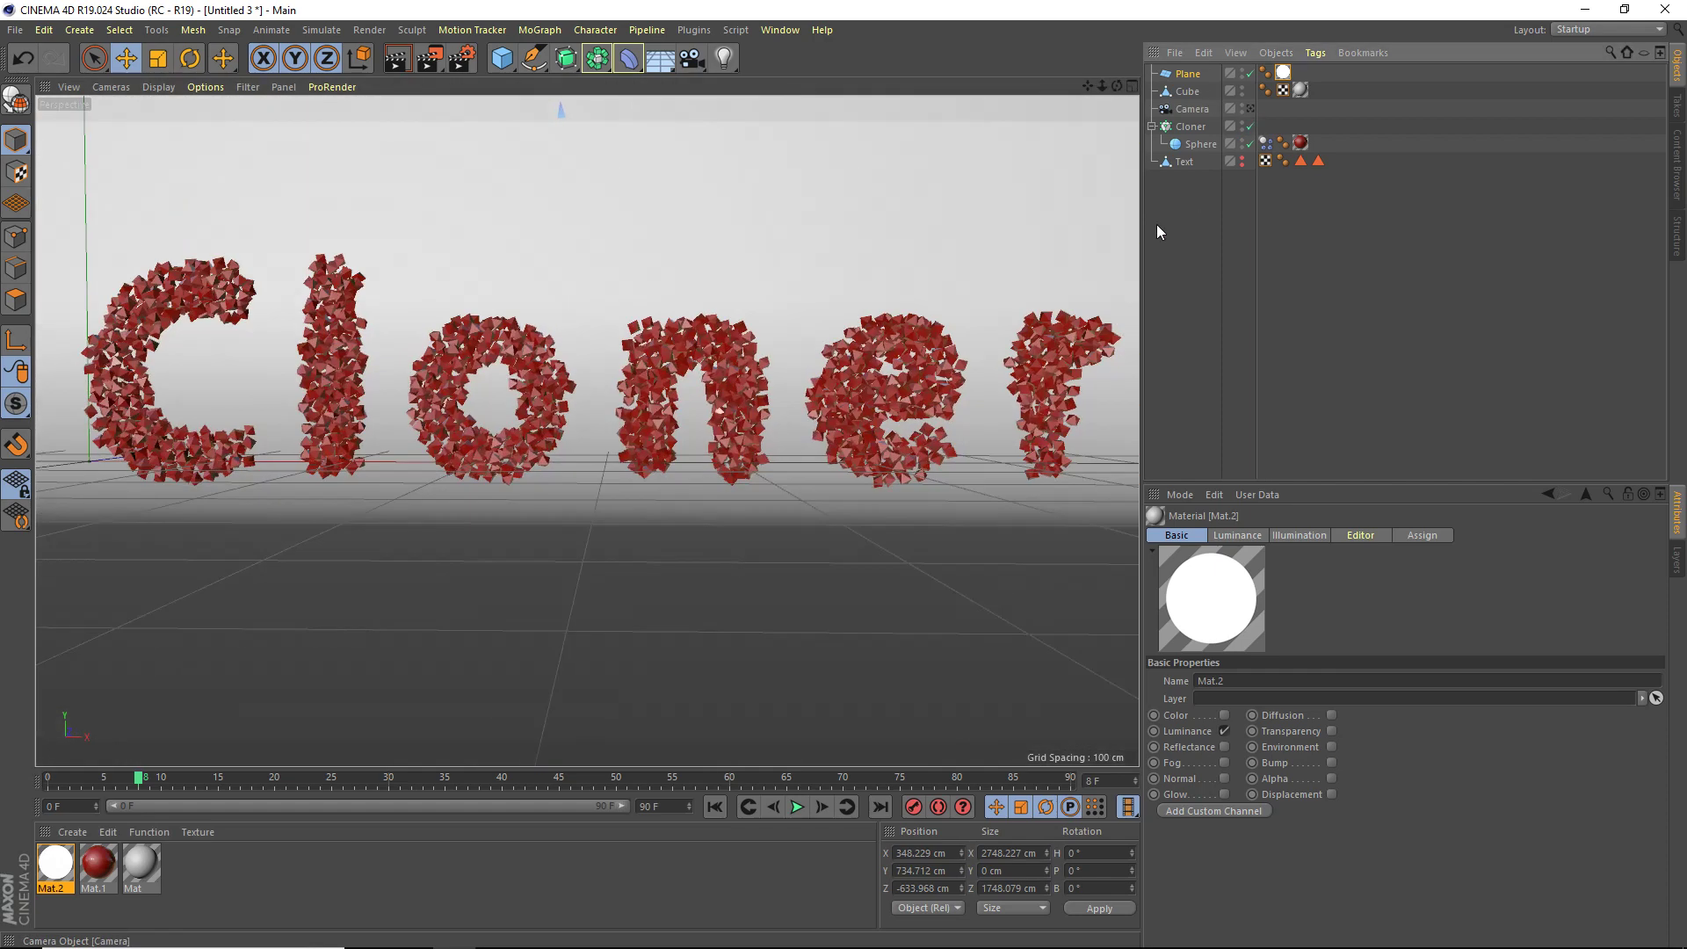
{"action": "left_click", "coordinate": [461, 58]}
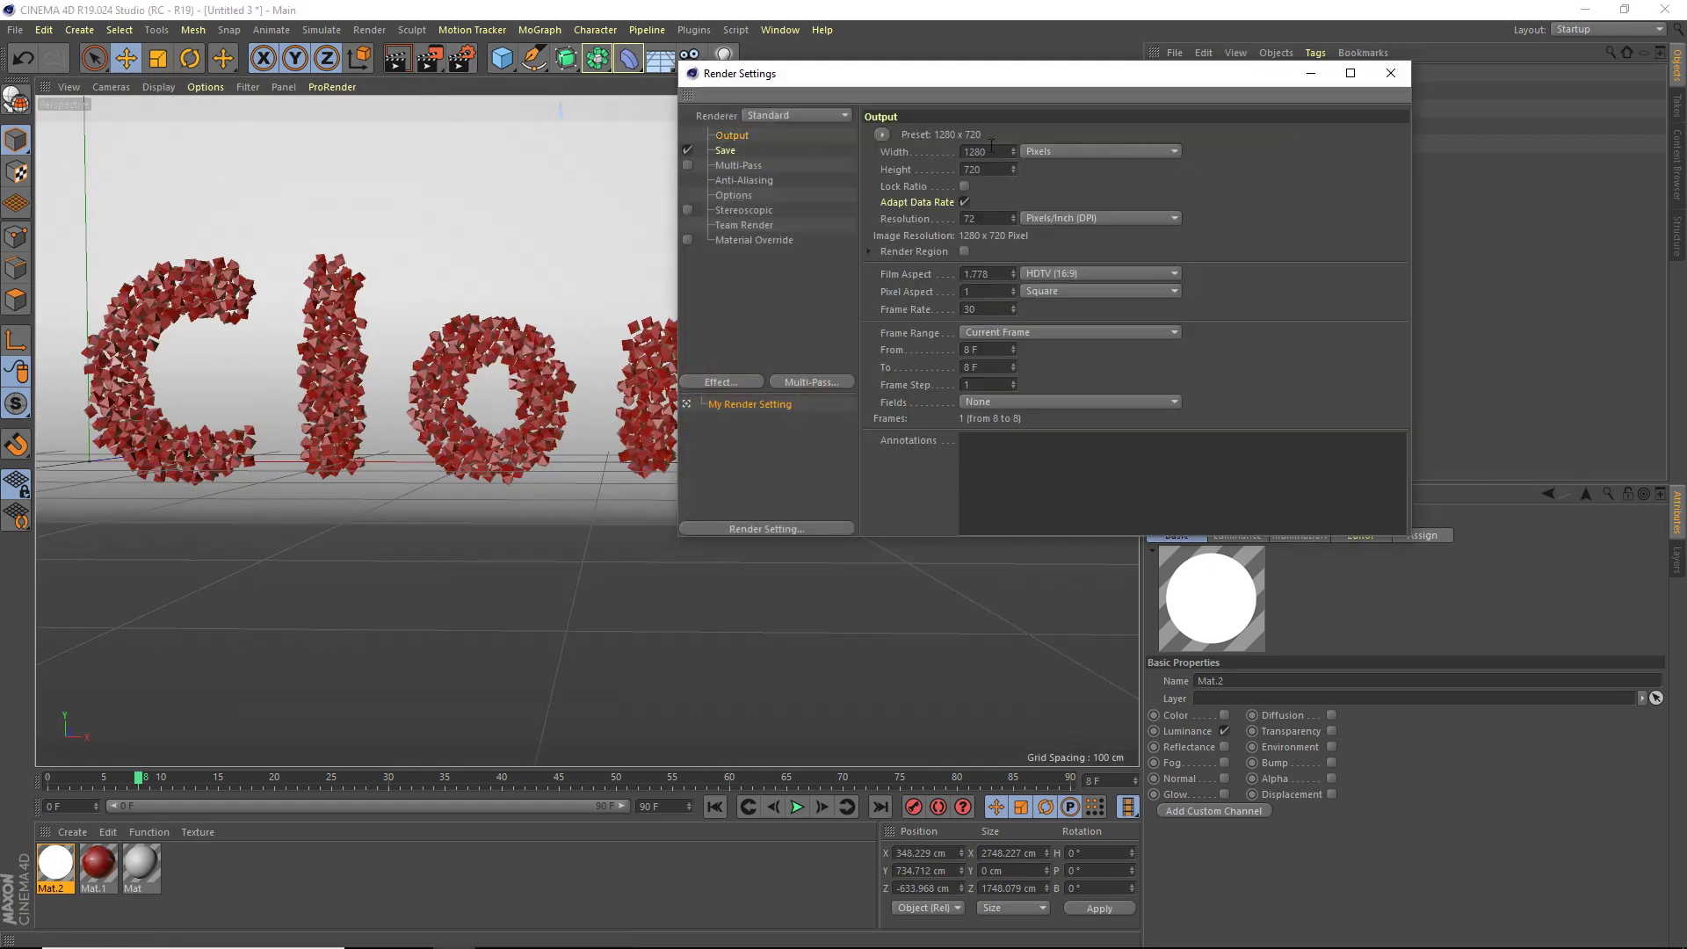
{"action": "left_click_drag", "start_coordinate": [1012, 150], "coordinate": [277, 145]}
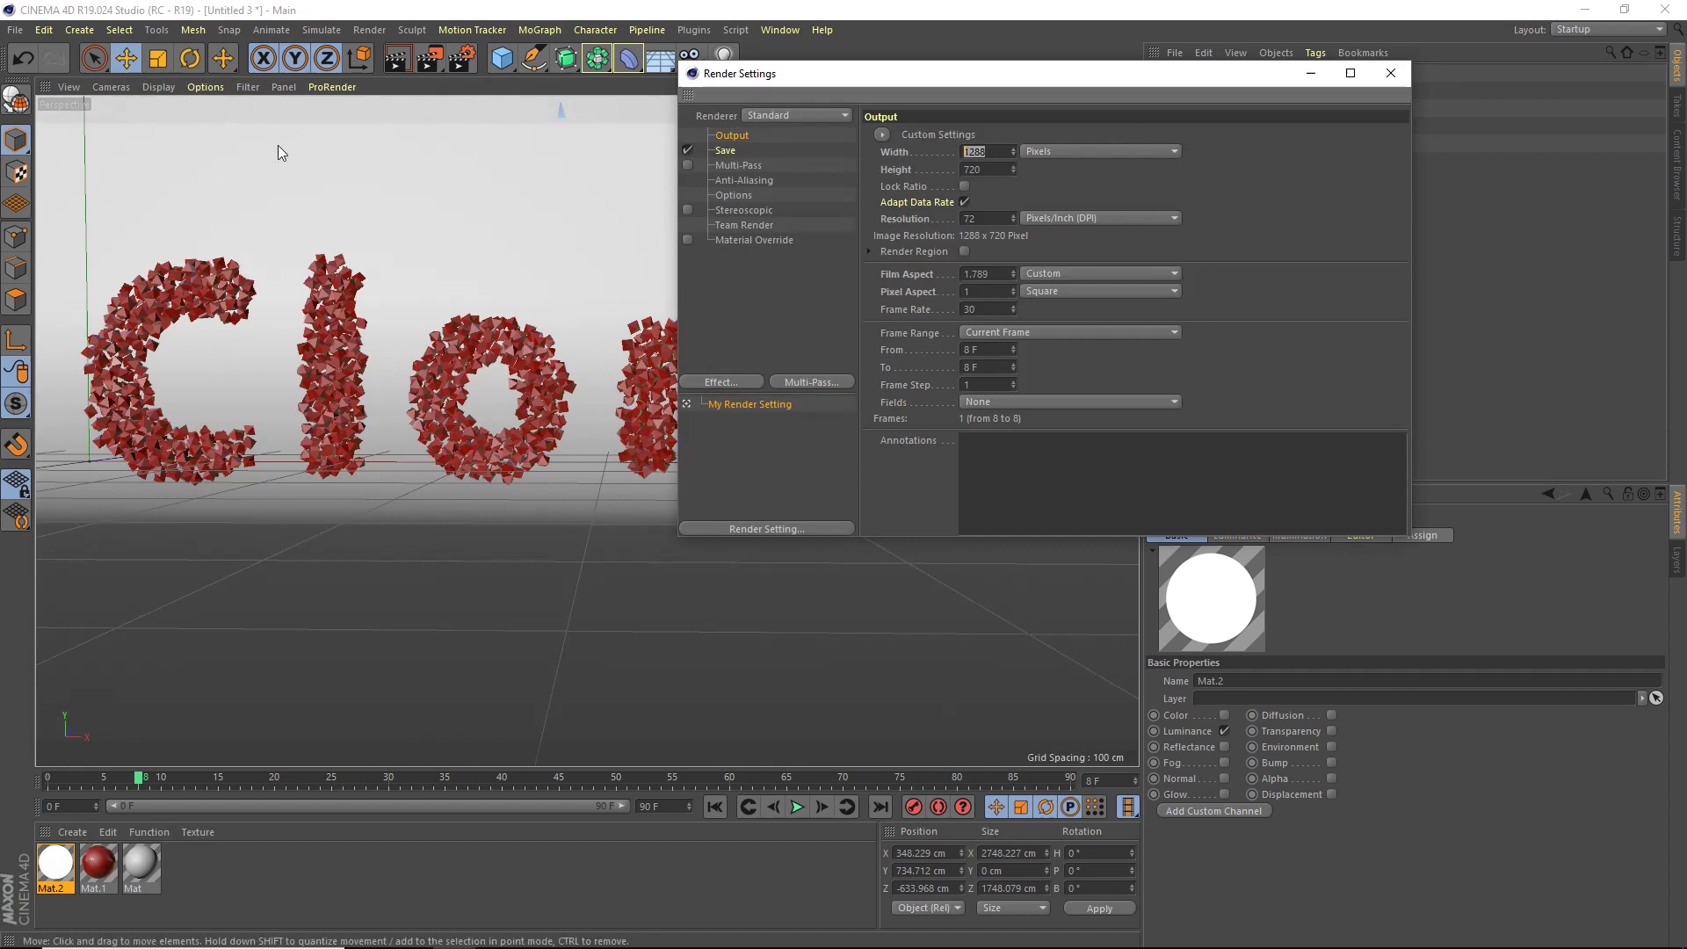
{"action": "left_click", "coordinate": [989, 170]}
{"action": "key", "text": "Return"}
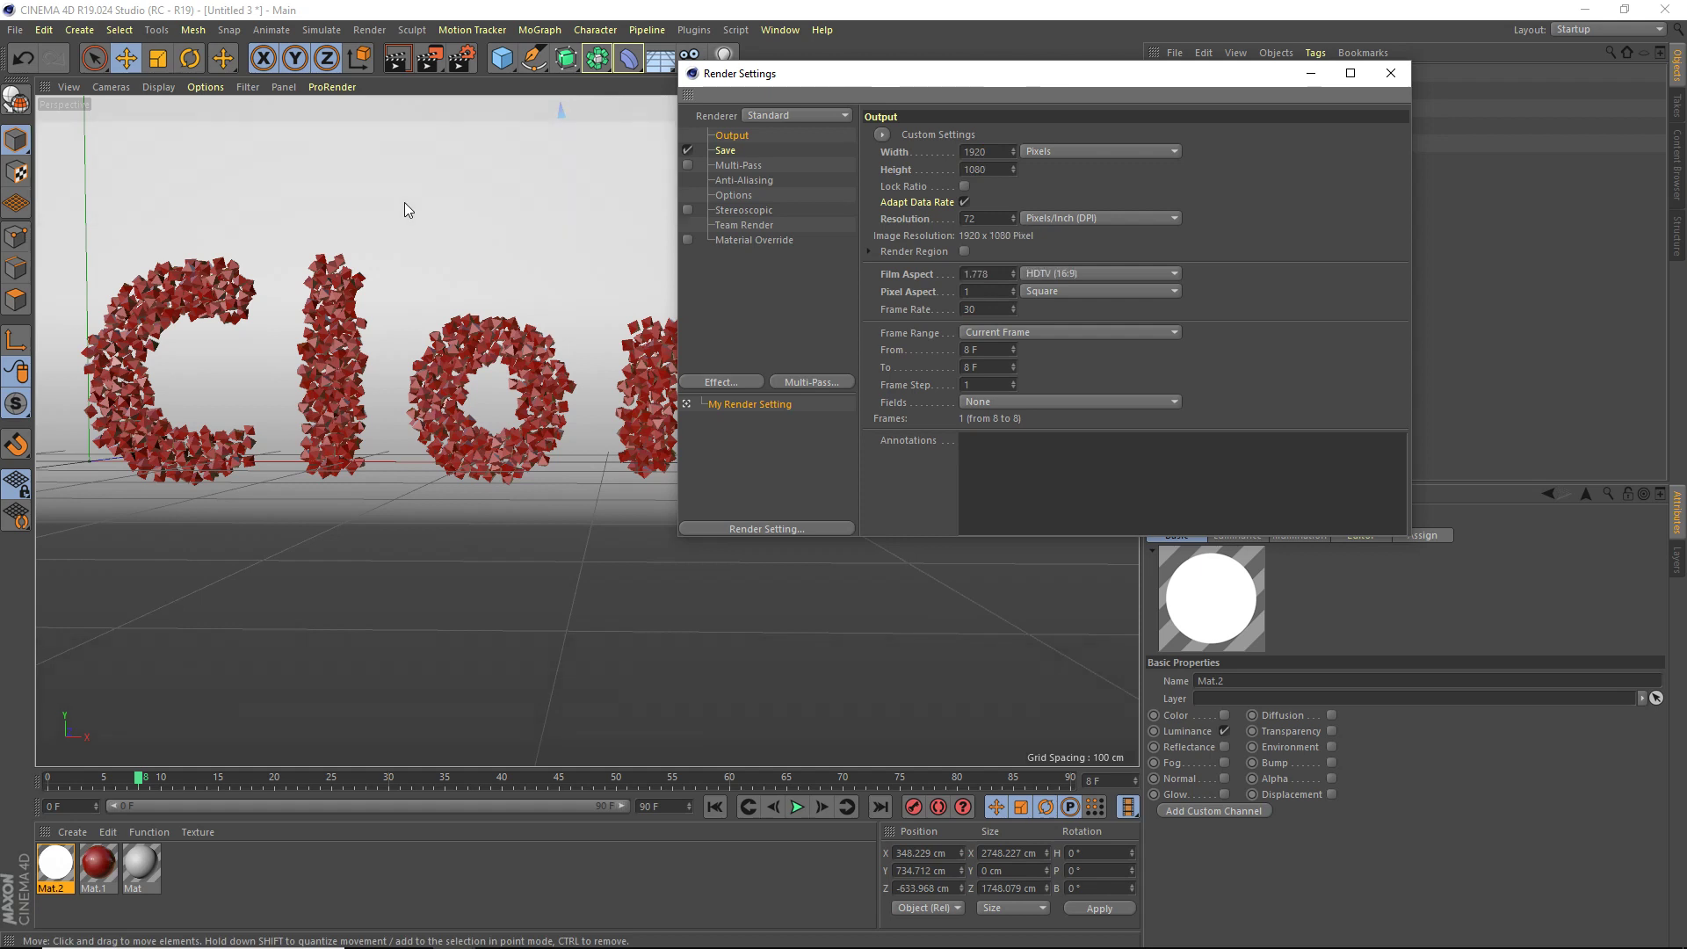
Set the render's anti-aliasing to Best with a max level of 2x2.
{"action": "left_click", "coordinate": [739, 180]}
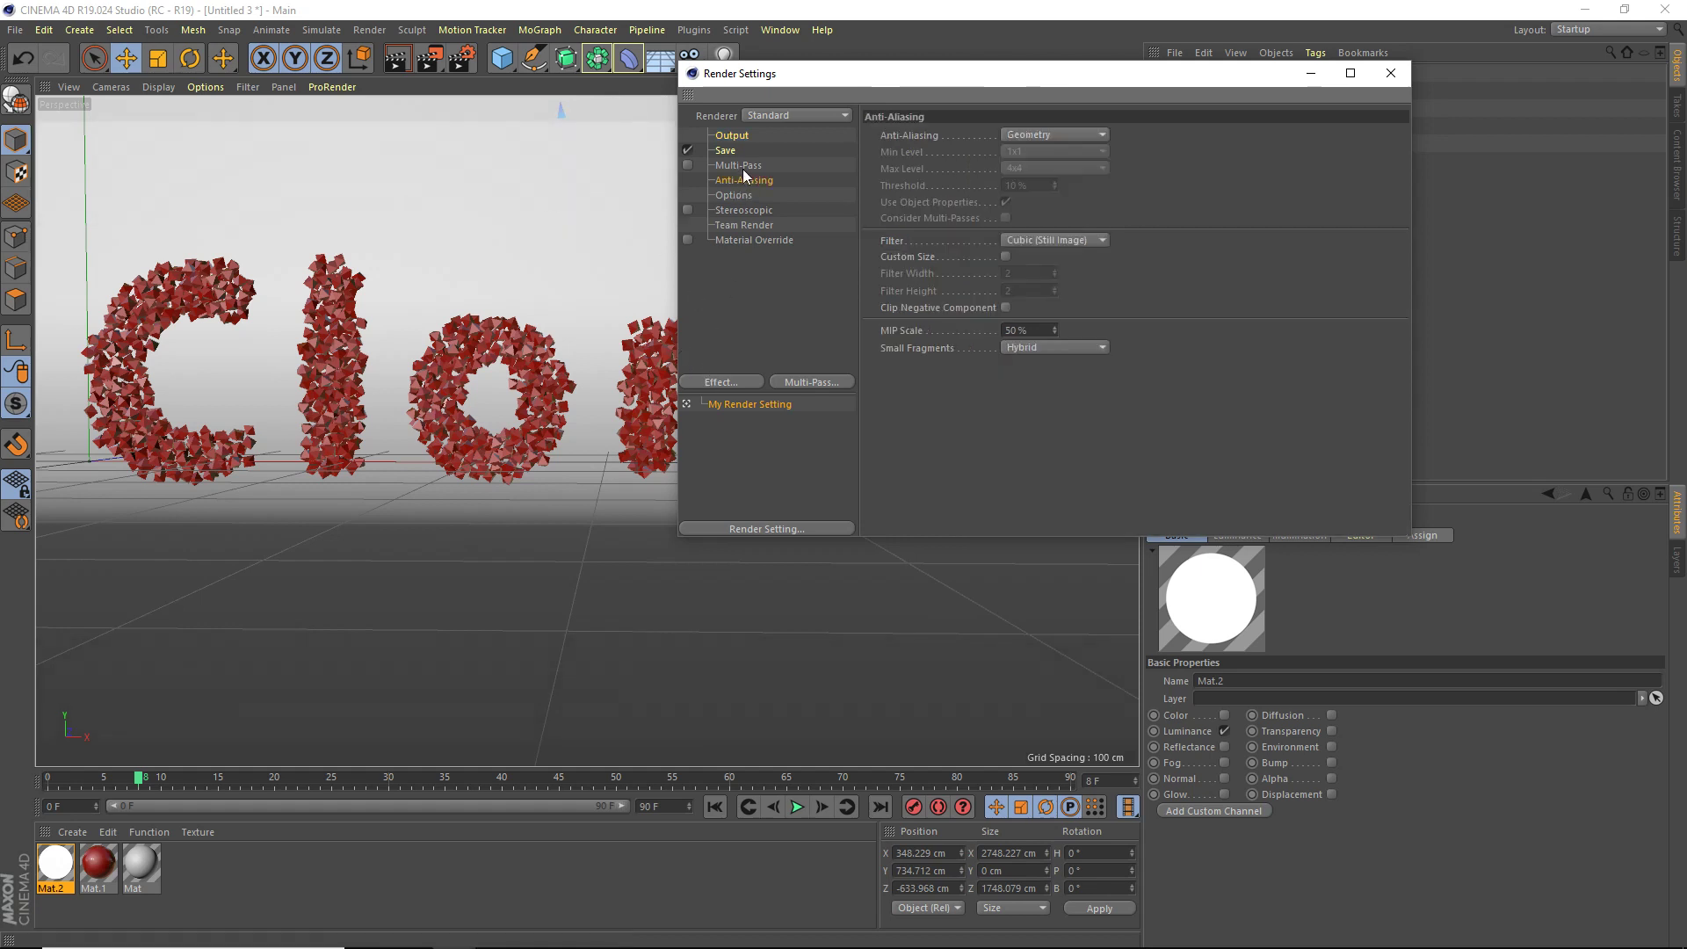
{"action": "left_click", "coordinate": [1017, 136]}
{"action": "left_click", "coordinate": [1023, 188]}
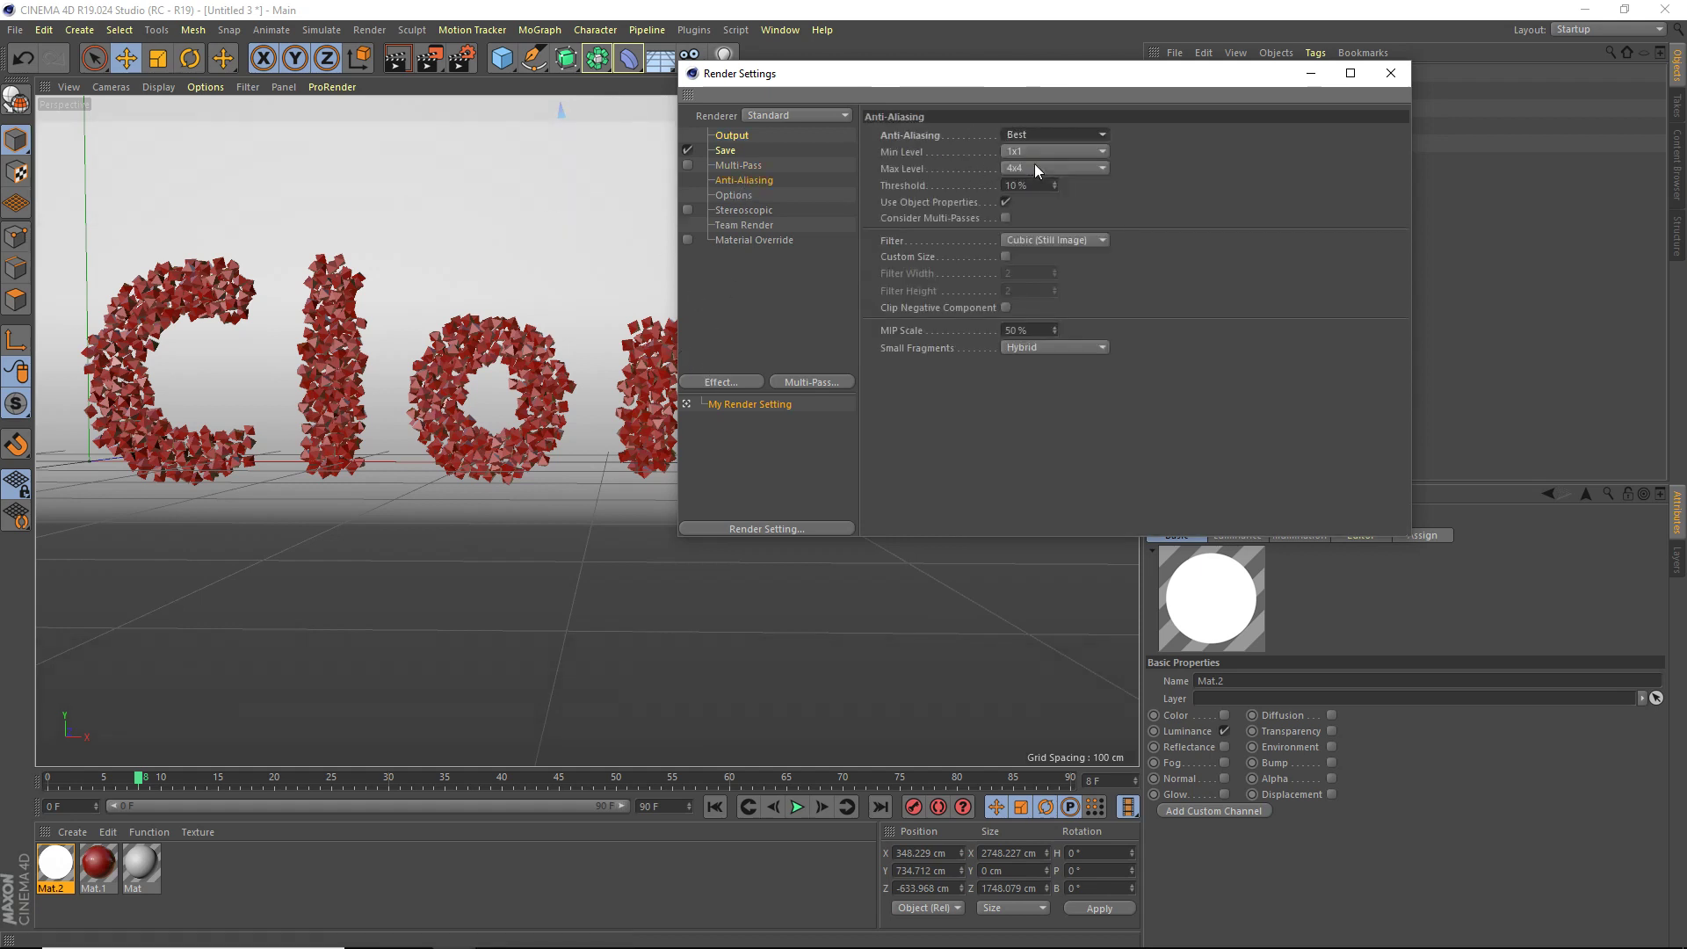
{"action": "left_click", "coordinate": [1030, 168]}
{"action": "left_click", "coordinate": [1027, 198]}
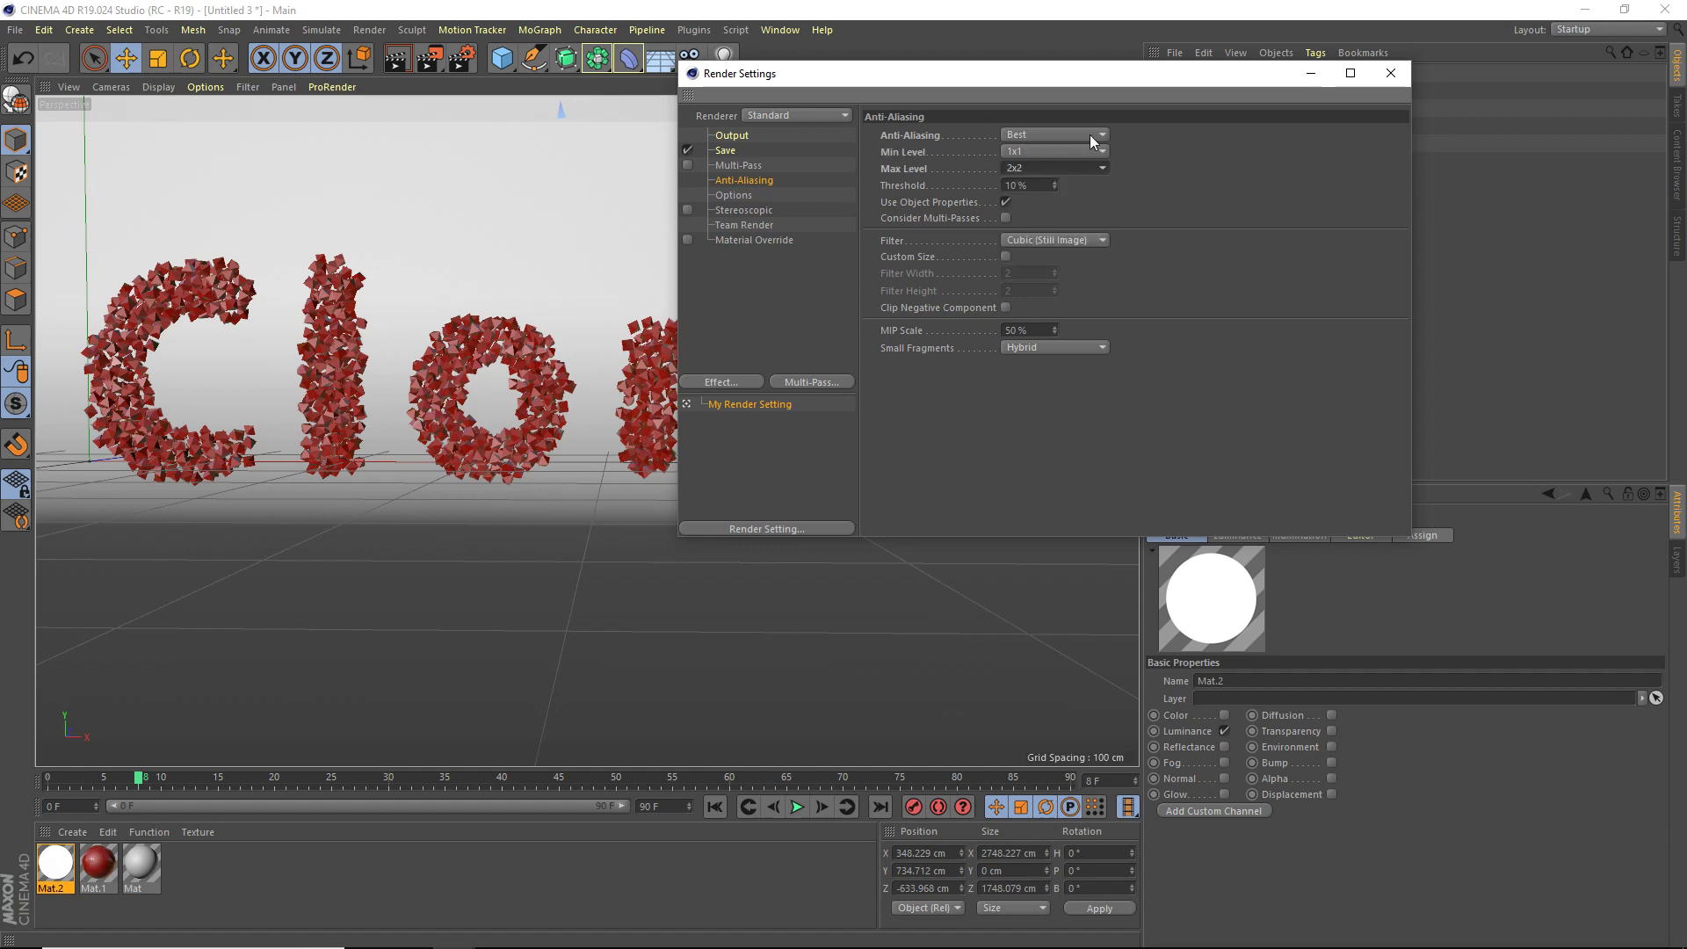
Change both the Min Level and the Max Level of the render's anti-aliasing.
{"action": "left_click", "coordinate": [1048, 151]}
{"action": "left_click", "coordinate": [1035, 187]}
{"action": "left_click", "coordinate": [1025, 167]}
{"action": "left_click", "coordinate": [1025, 221]}
Add the Ambient Occlusion and Global Illumination effects to the render settings.
{"action": "left_click", "coordinate": [721, 381]}
{"action": "left_click", "coordinate": [791, 490]}
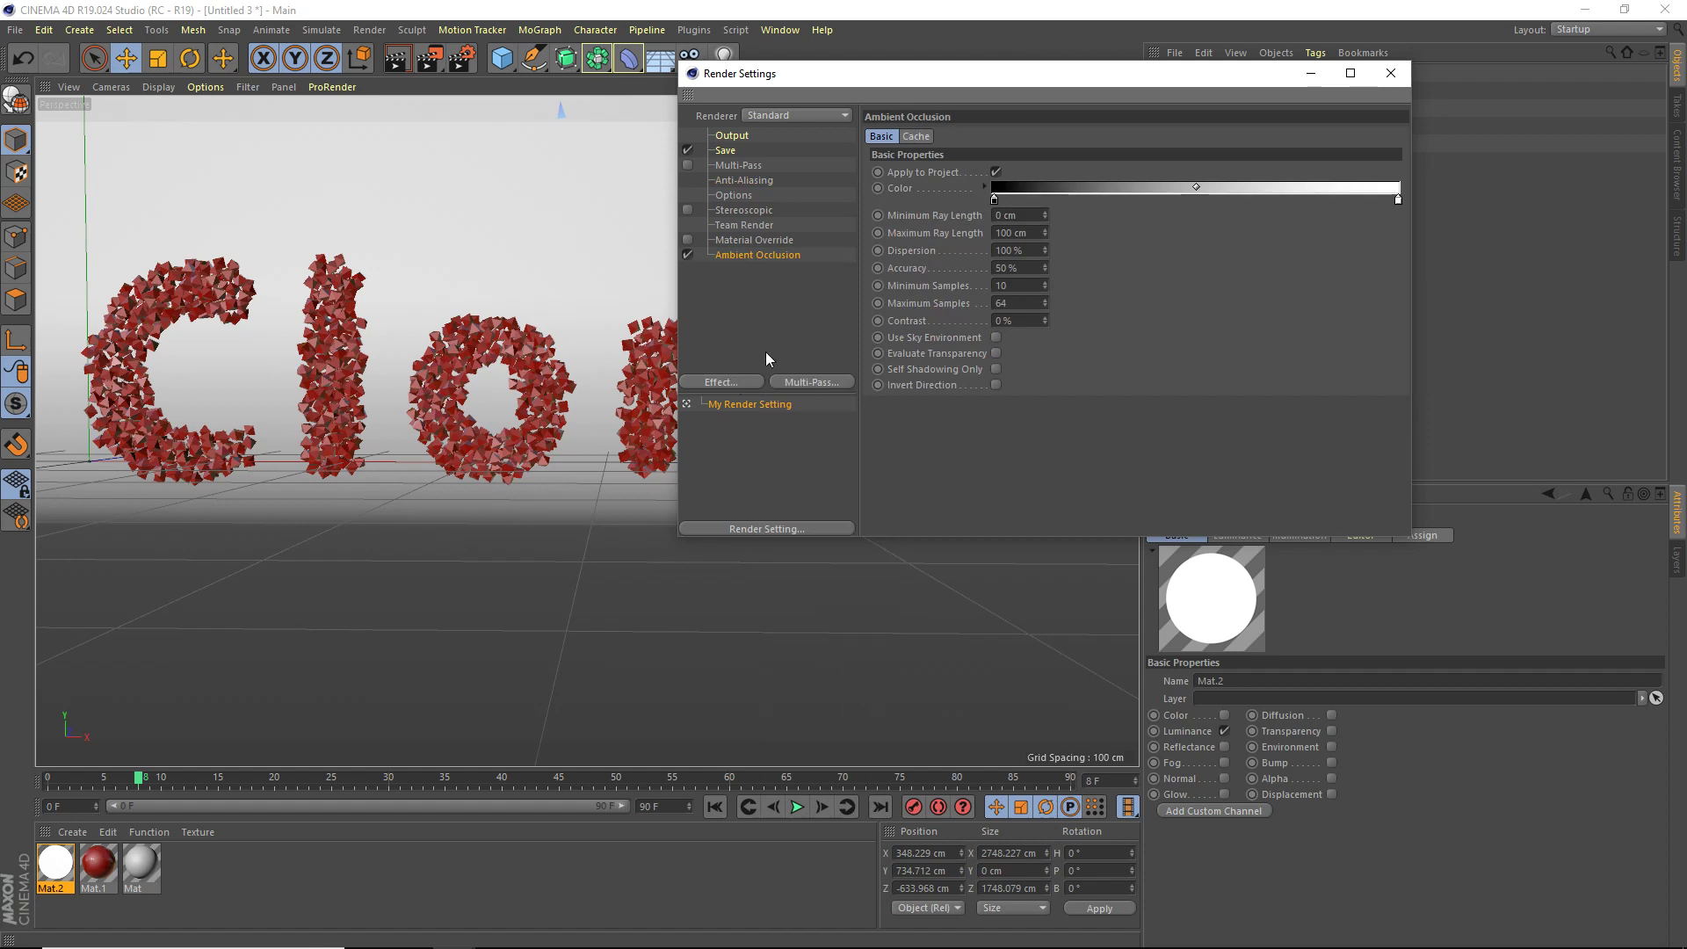
{"action": "left_click", "coordinate": [720, 381]}
{"action": "left_click", "coordinate": [814, 576]}
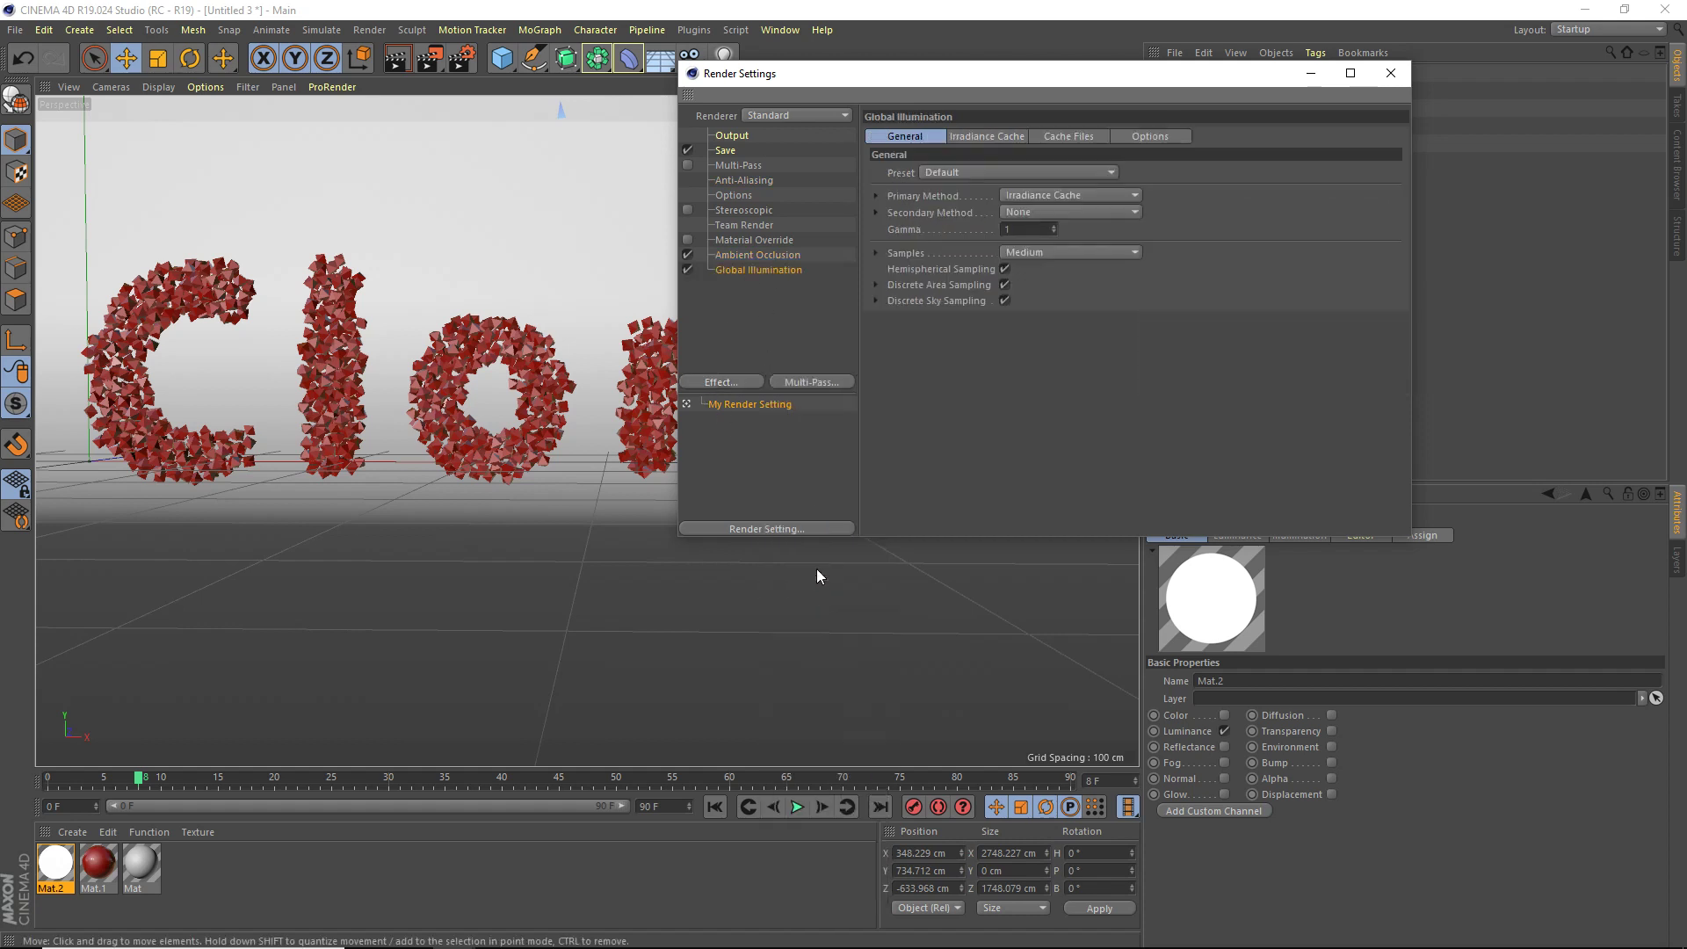
Set the Global Illumination preset to Object Visualization - High and expand its sample details.
{"action": "left_click", "coordinate": [956, 177]}
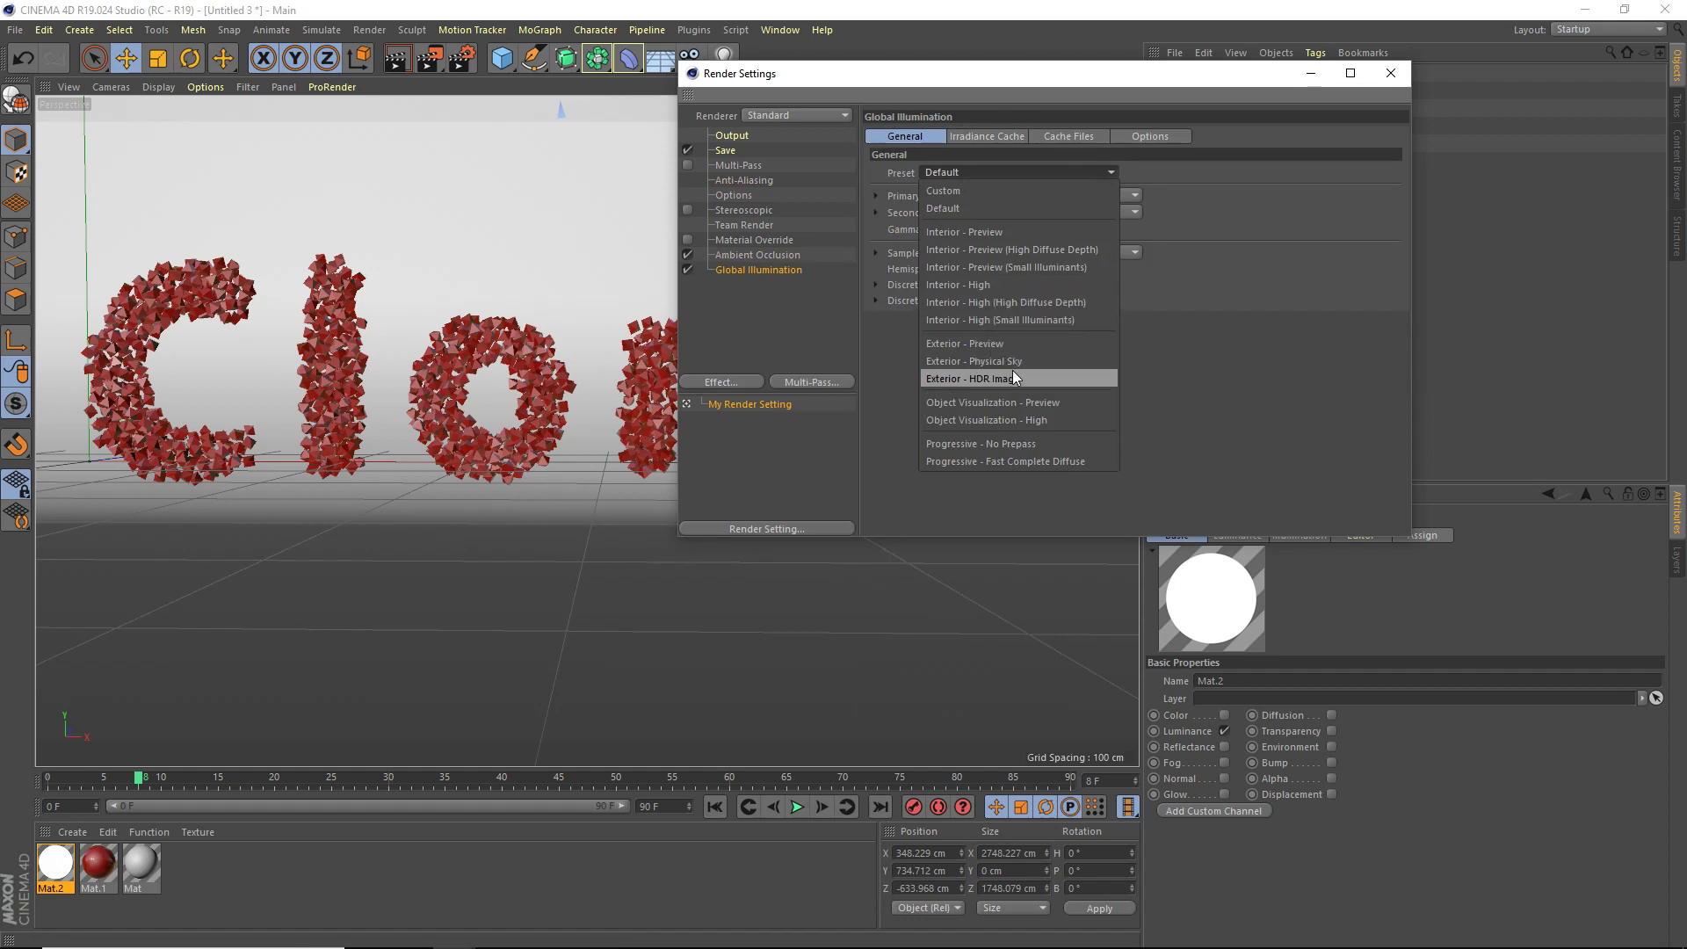
{"action": "left_click", "coordinate": [1014, 420]}
{"action": "left_click", "coordinate": [877, 271]}
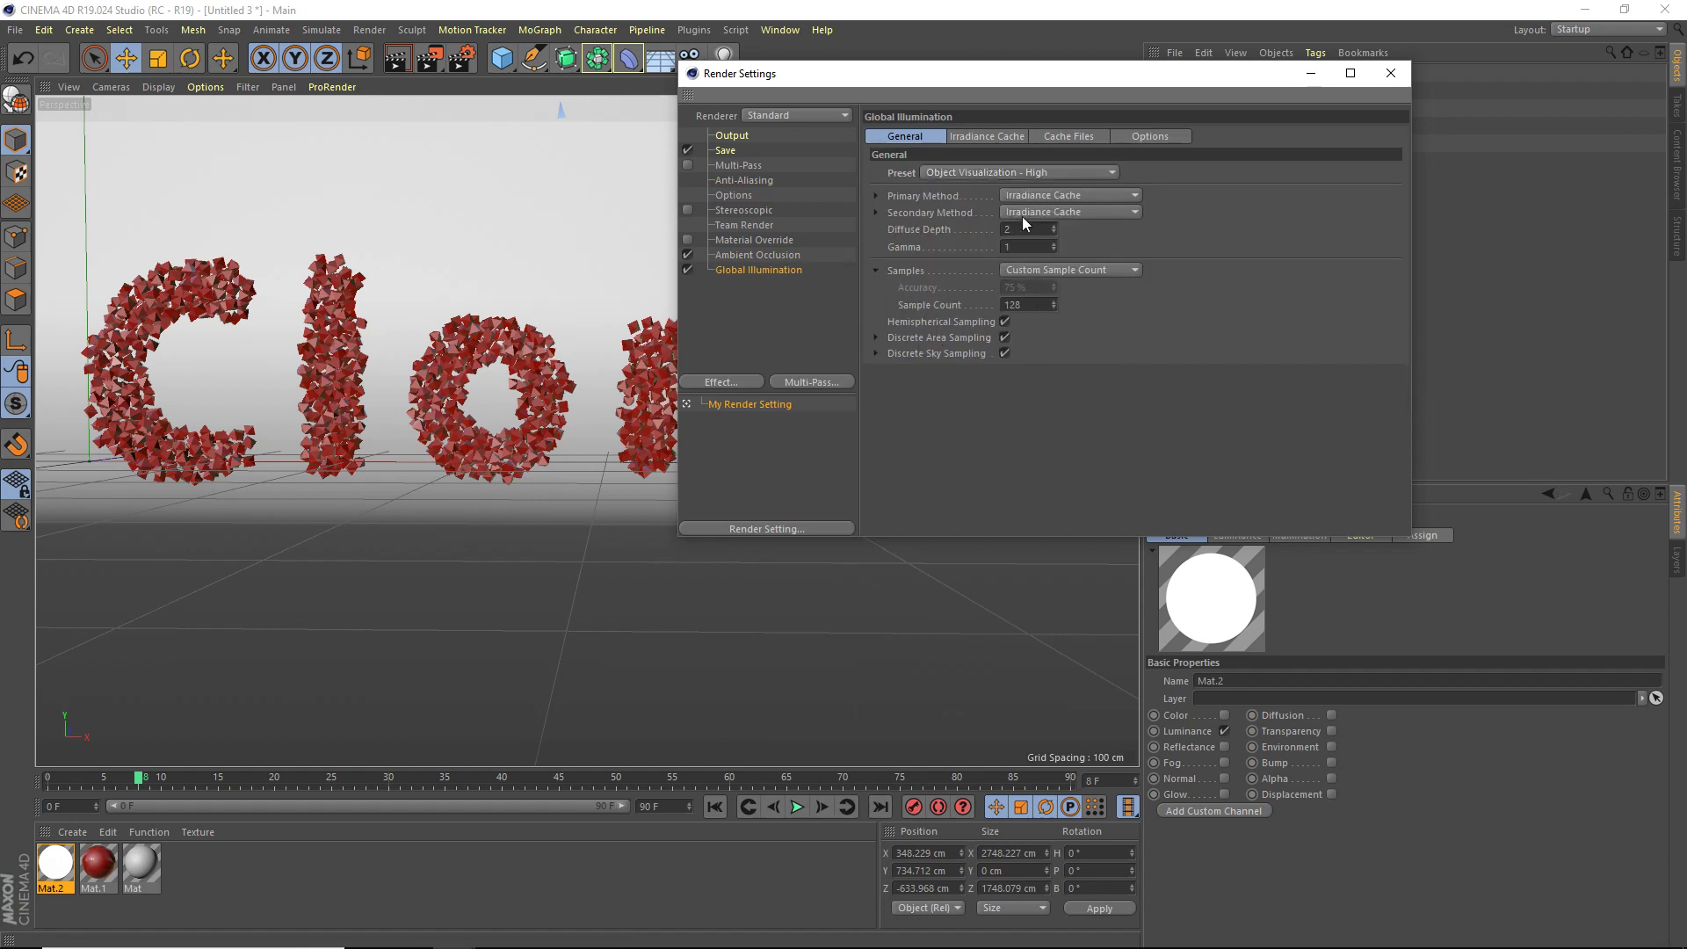
{"action": "left_click", "coordinate": [984, 172]}
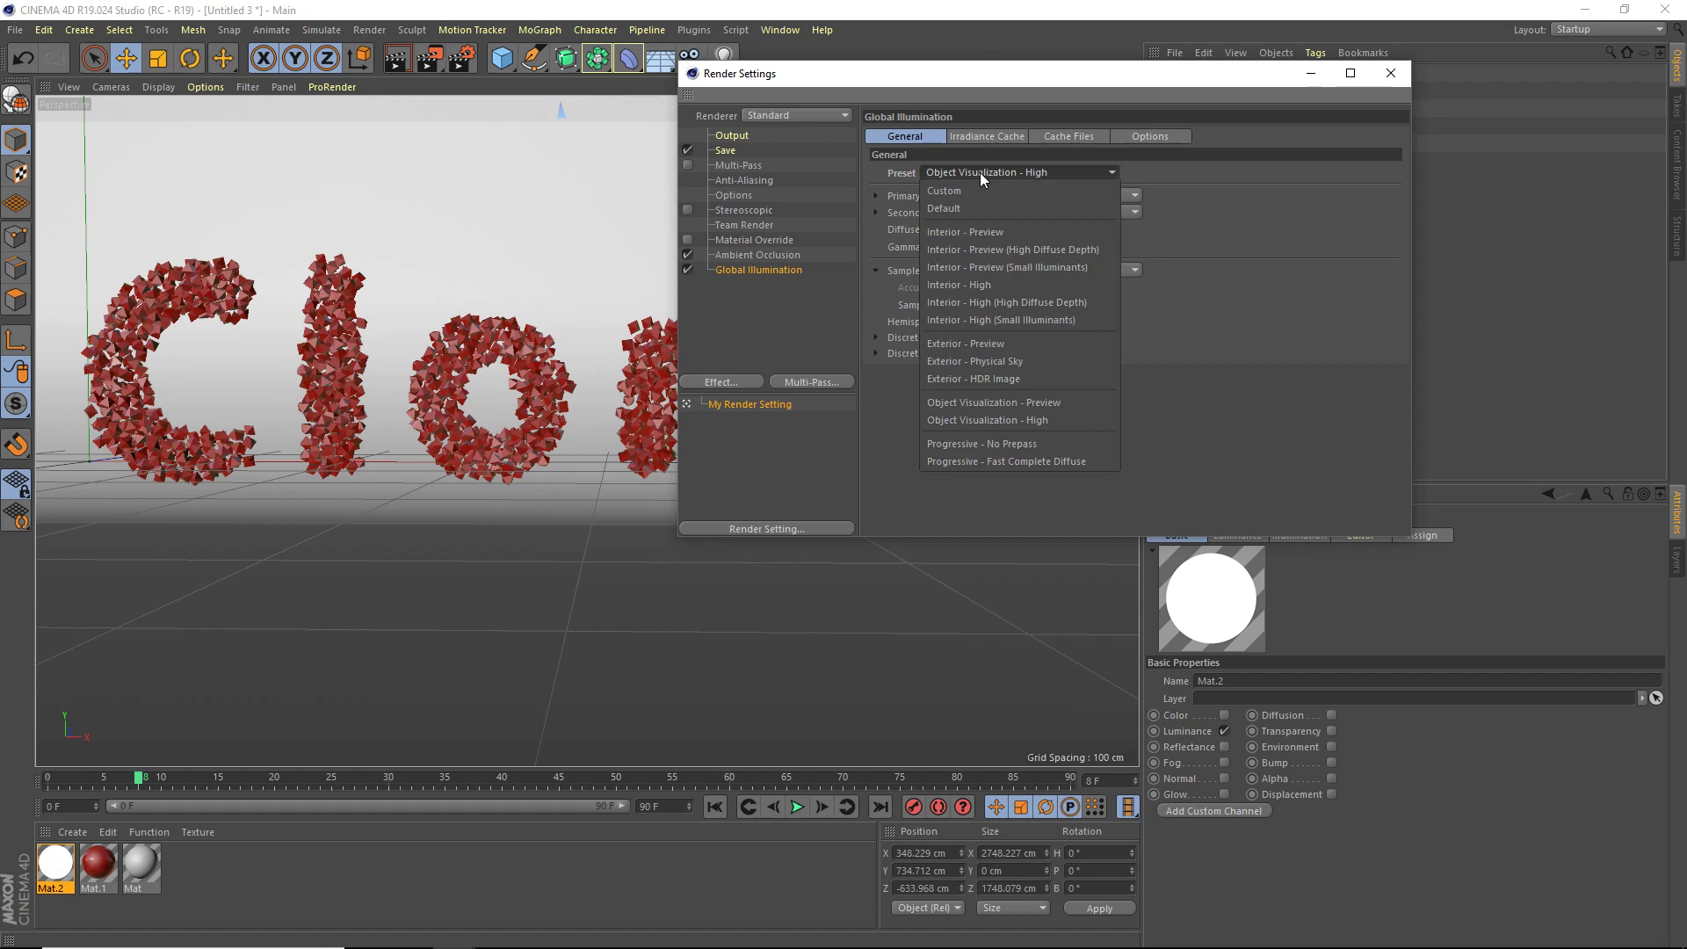
Disable Global Illumination, close the render settings and run a test render of the camera view.
{"action": "left_click", "coordinate": [687, 269]}
{"action": "left_click", "coordinate": [687, 269]}
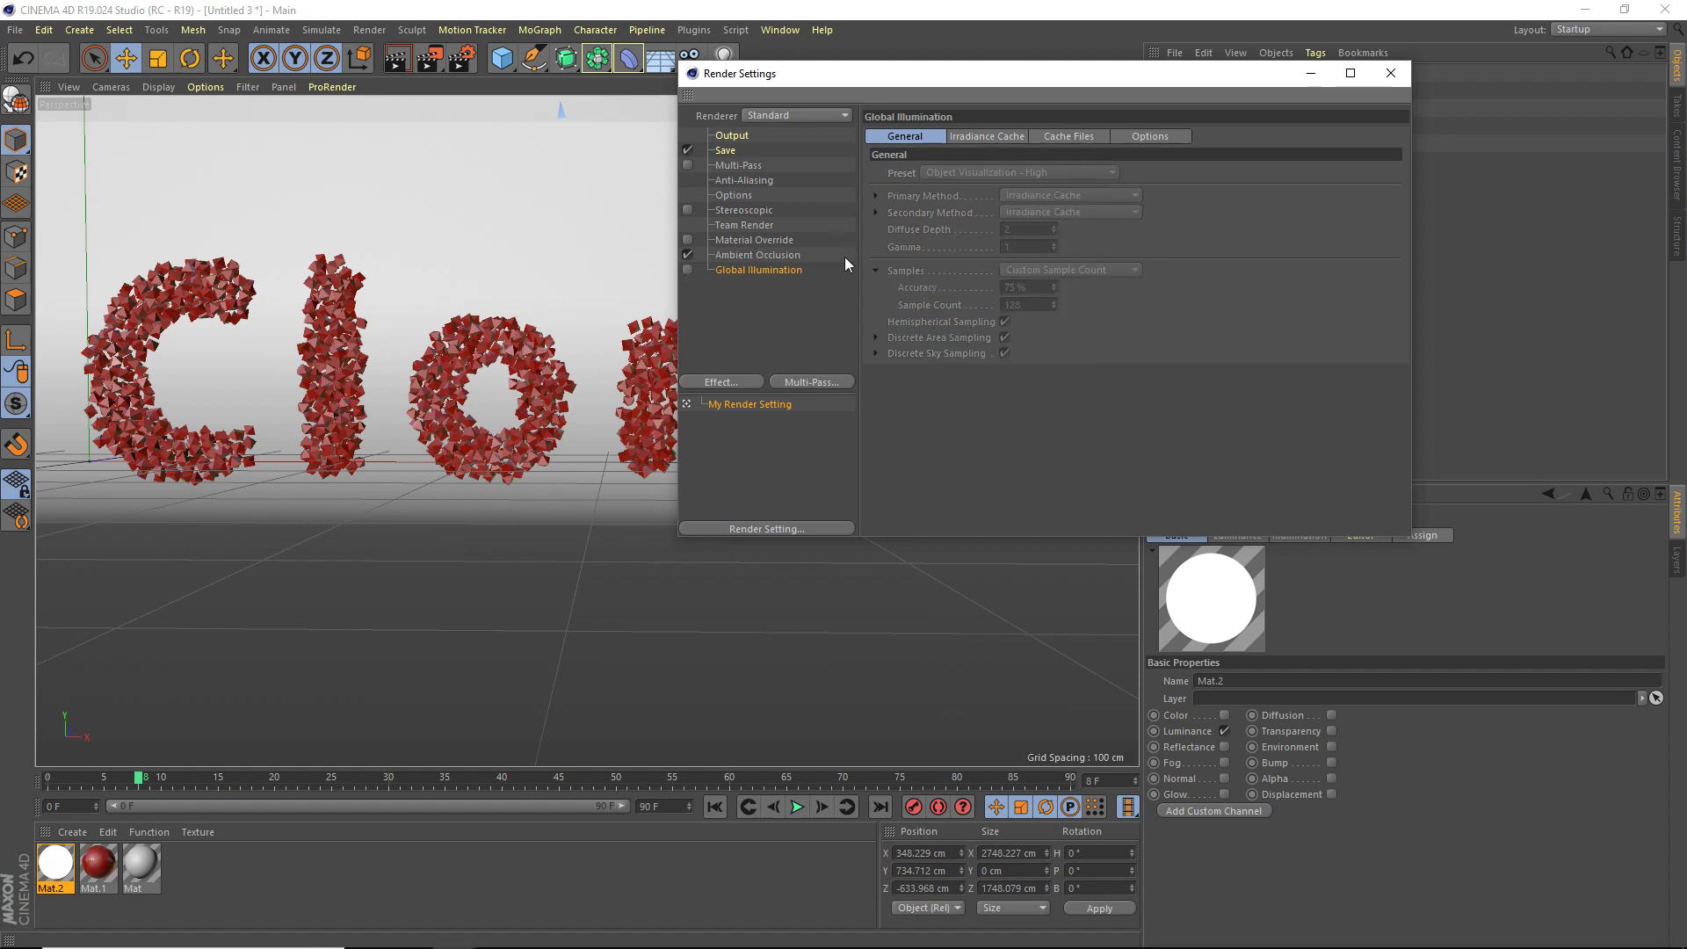
{"action": "left_click", "coordinate": [1391, 73]}
{"action": "left_click", "coordinate": [396, 58]}
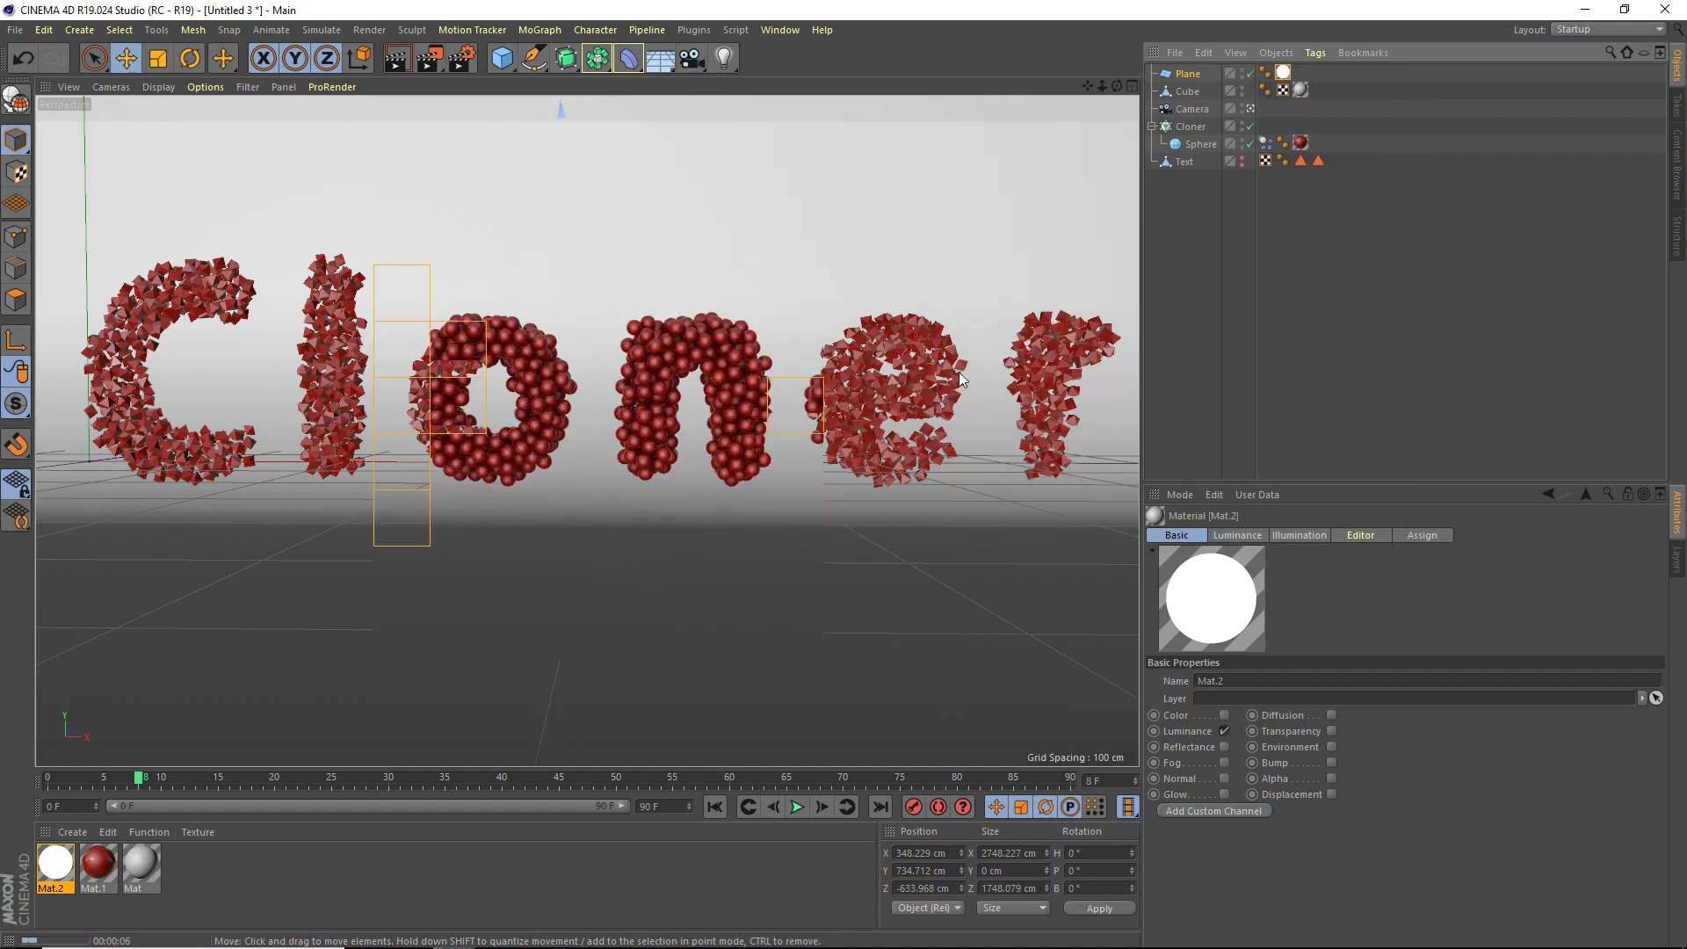
{"action": "left_click", "coordinate": [612, 286]}
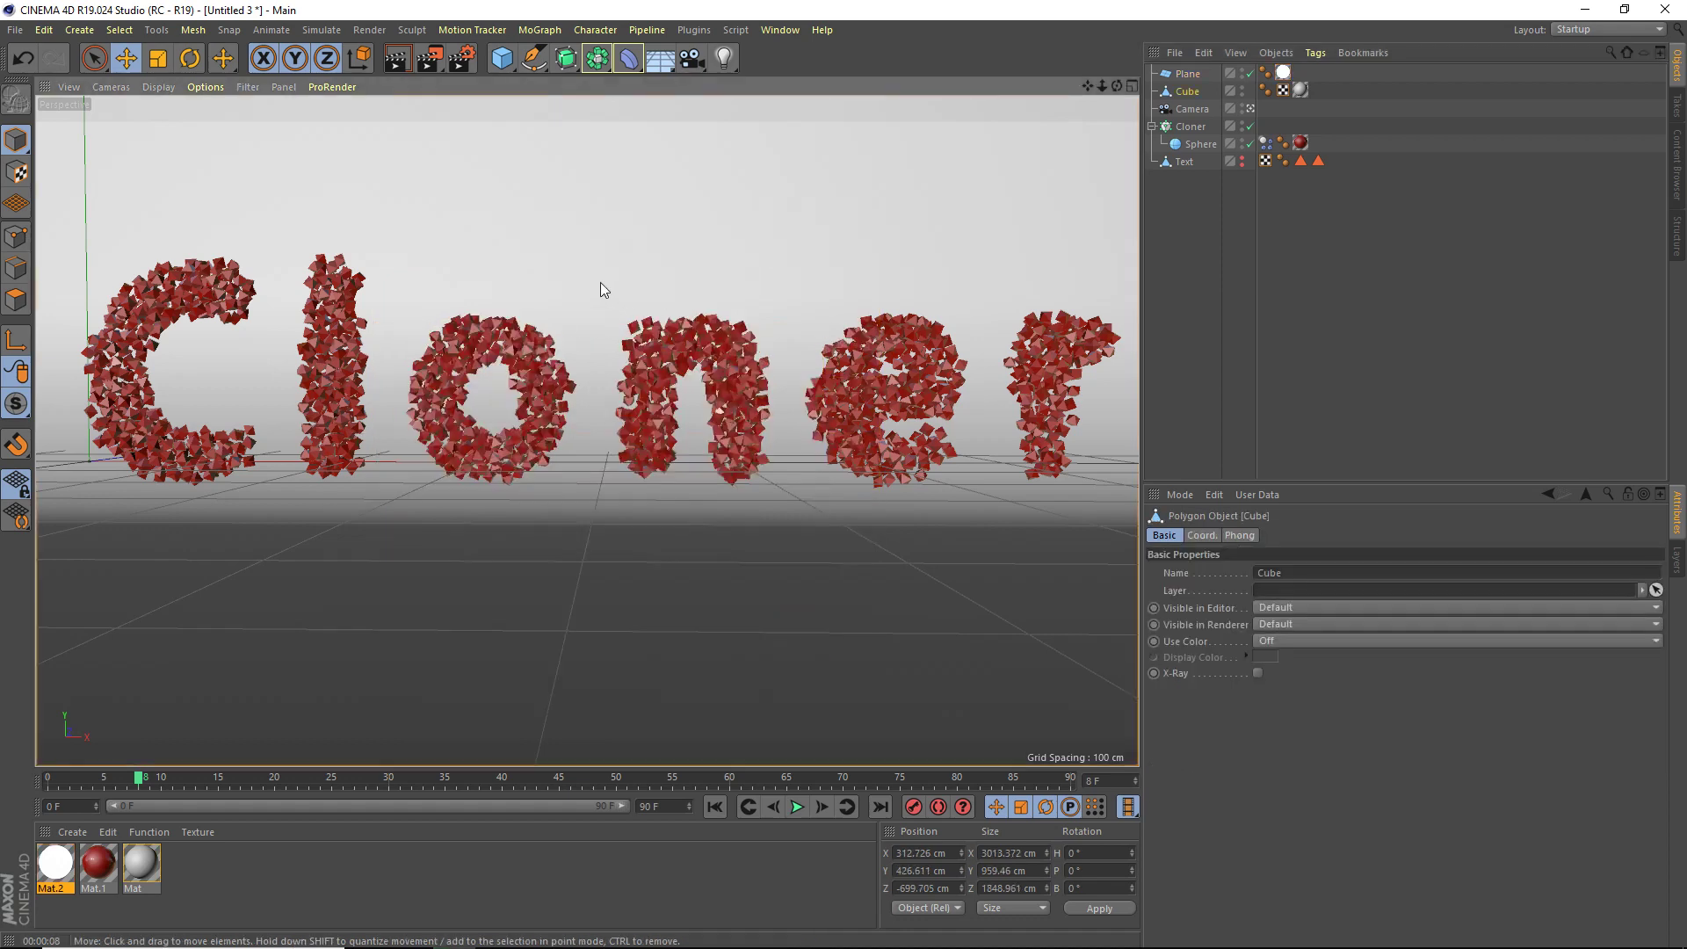
Reopen the render settings.
{"action": "left_click", "coordinate": [460, 58]}
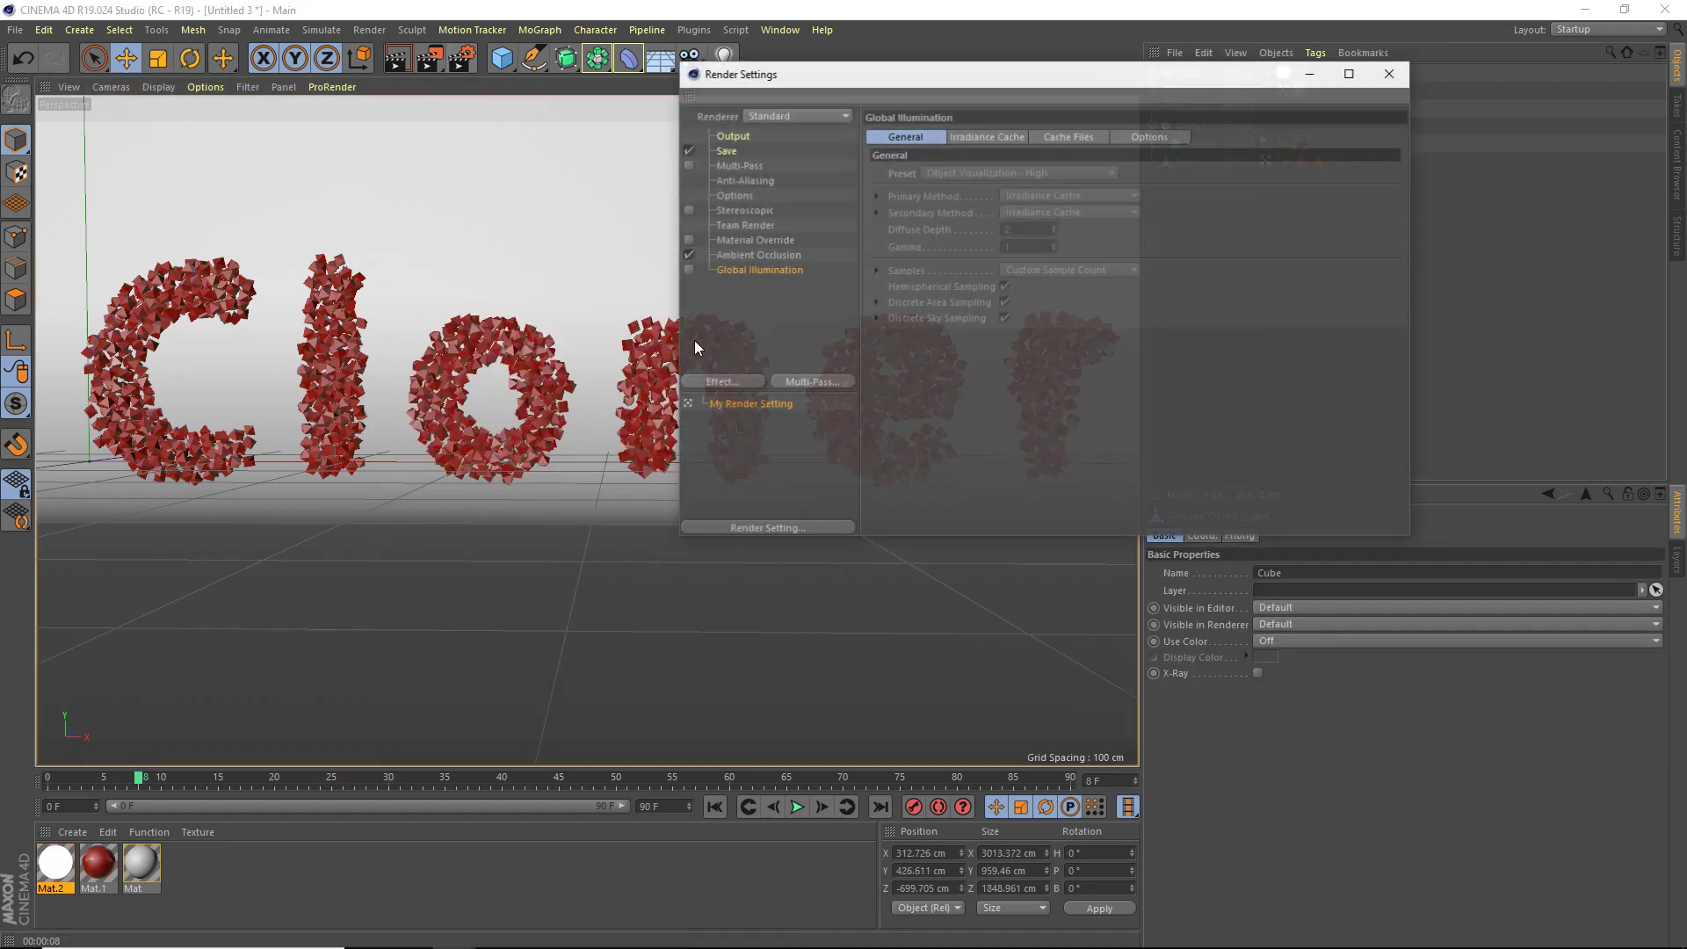